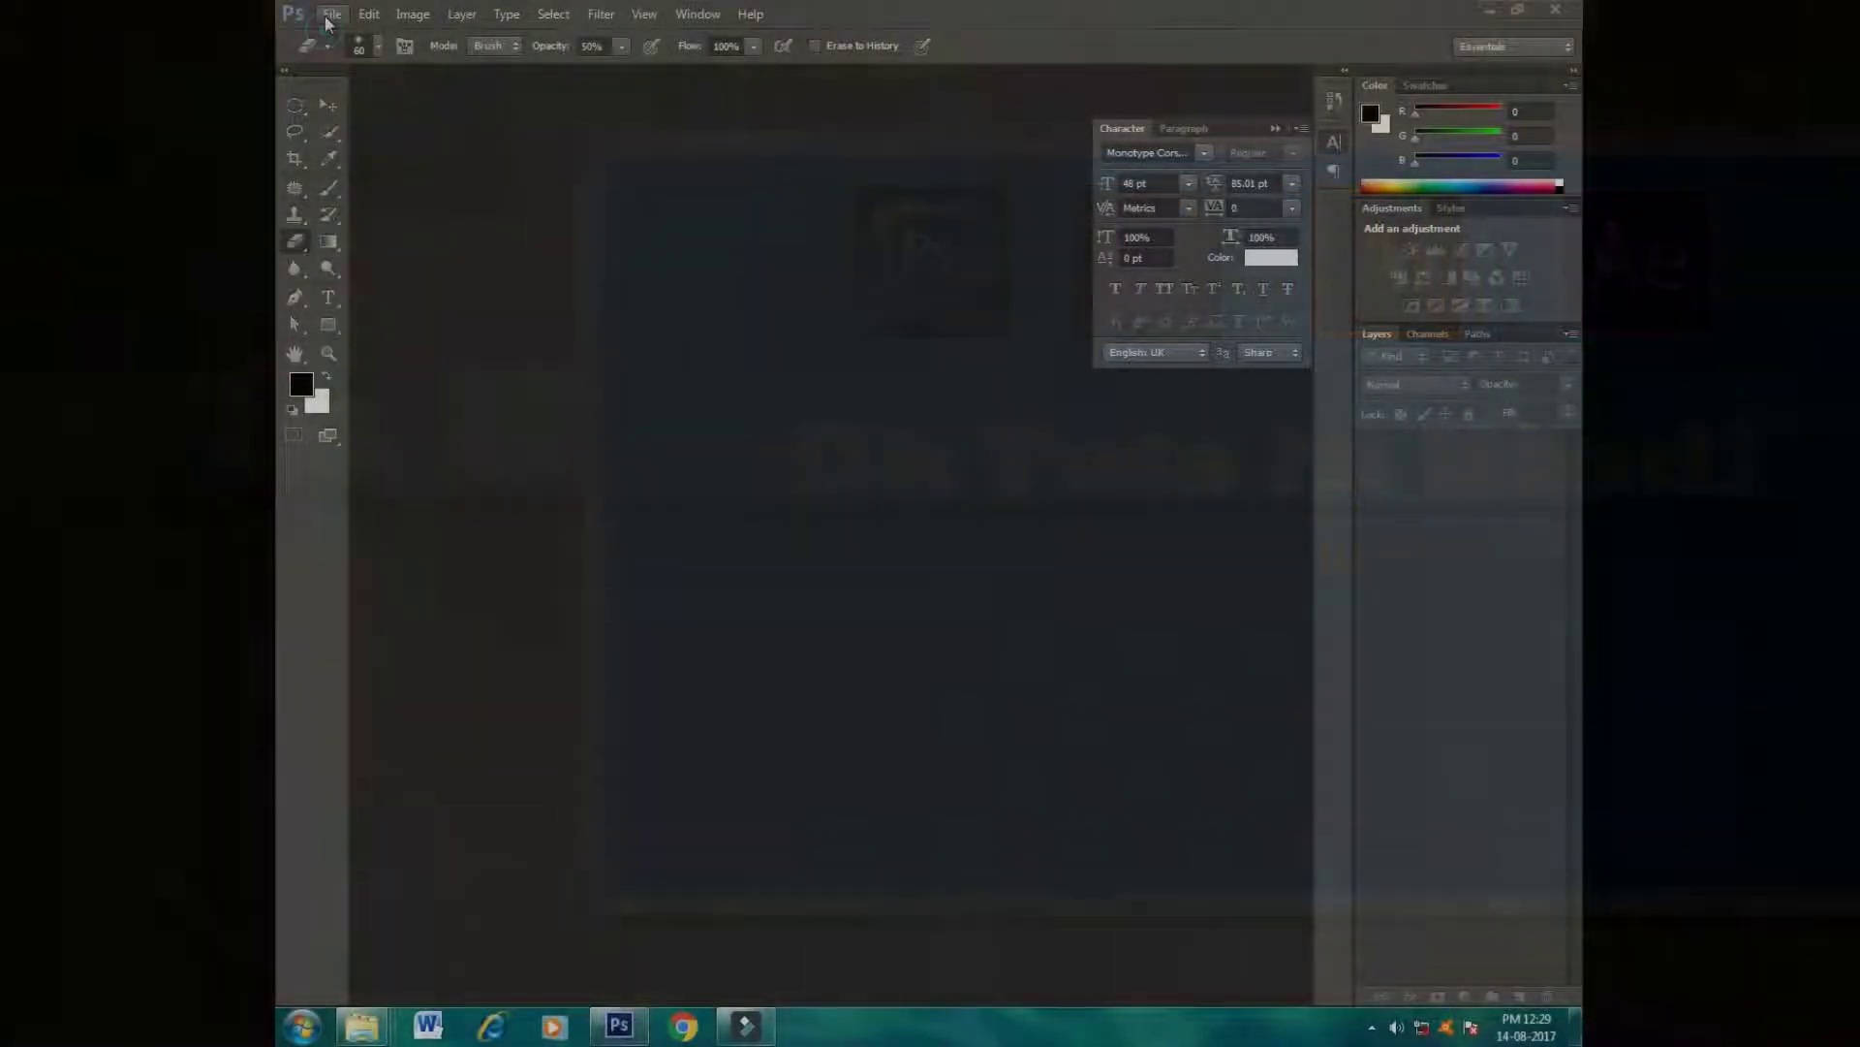
# Step: Open the File menu to begin a new document
pyautogui.click(330, 13)
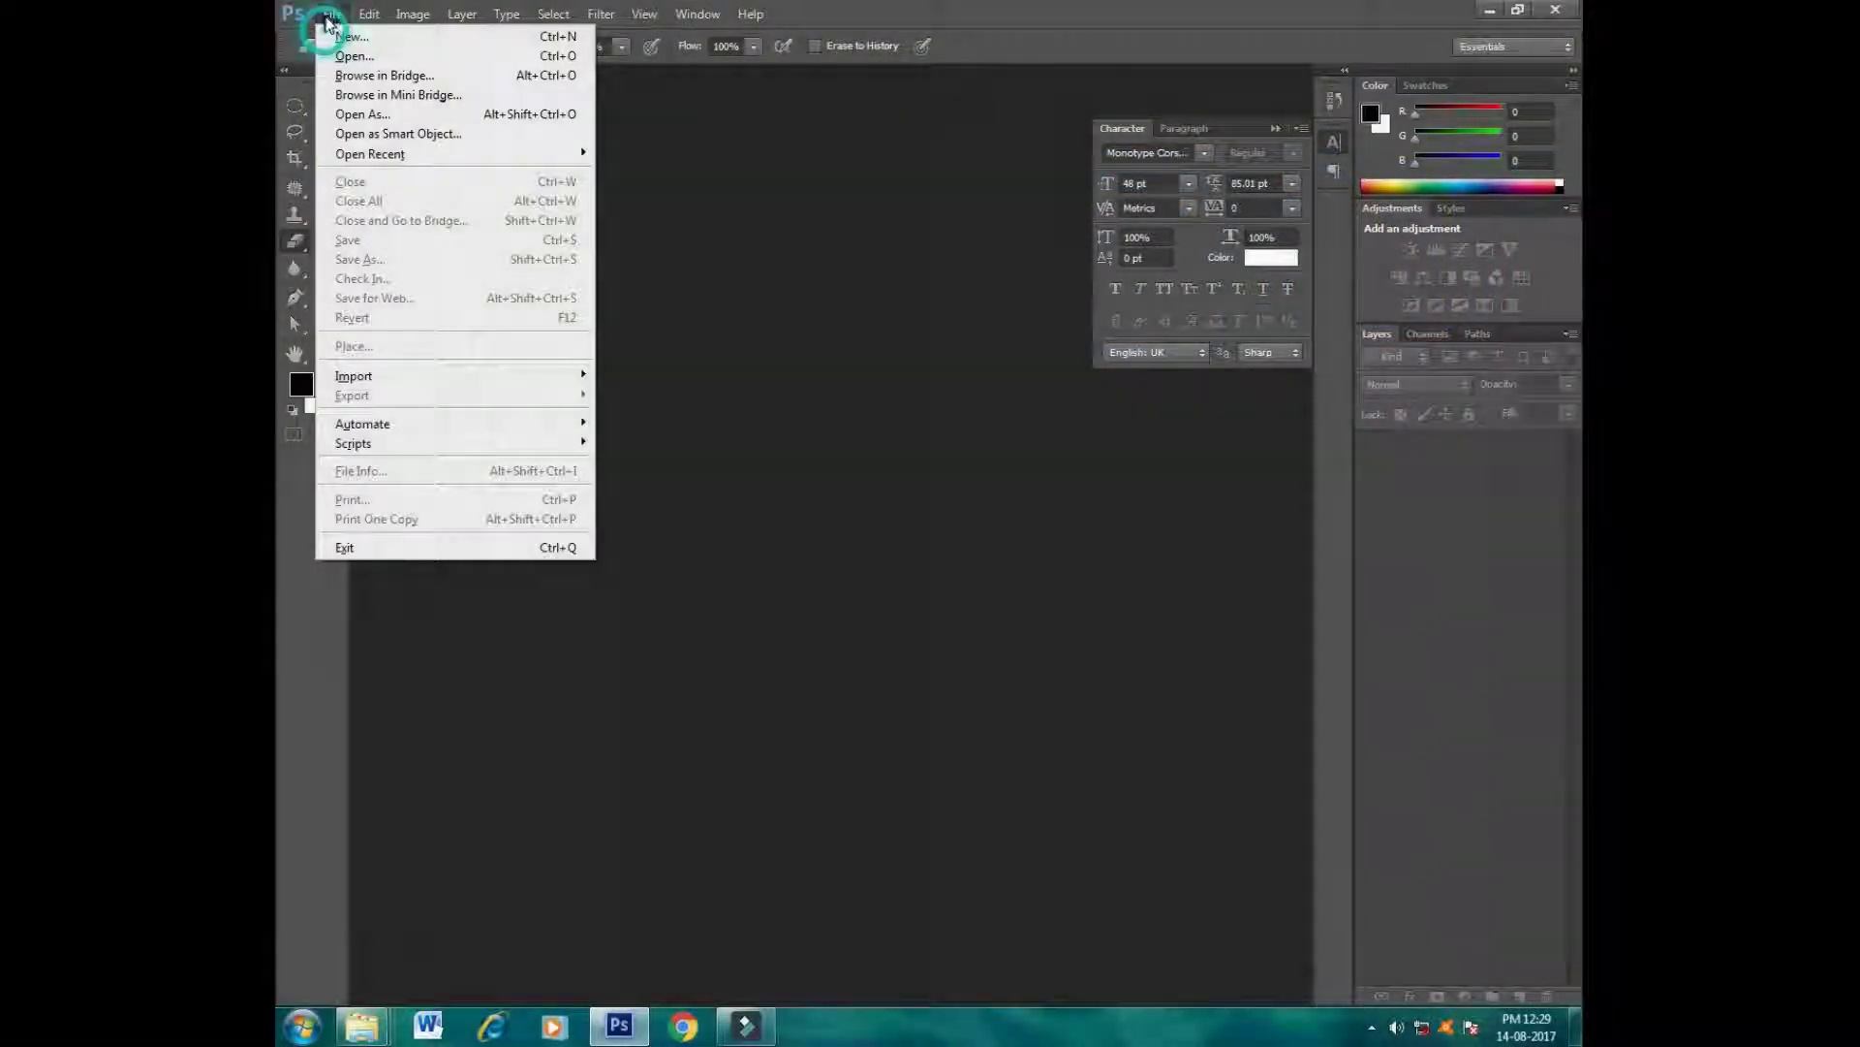
# Step: Create Untitled-1 at 18 × 8 inches, 150 pixels/inch, RGB with a white background
pyautogui.click(332, 32)
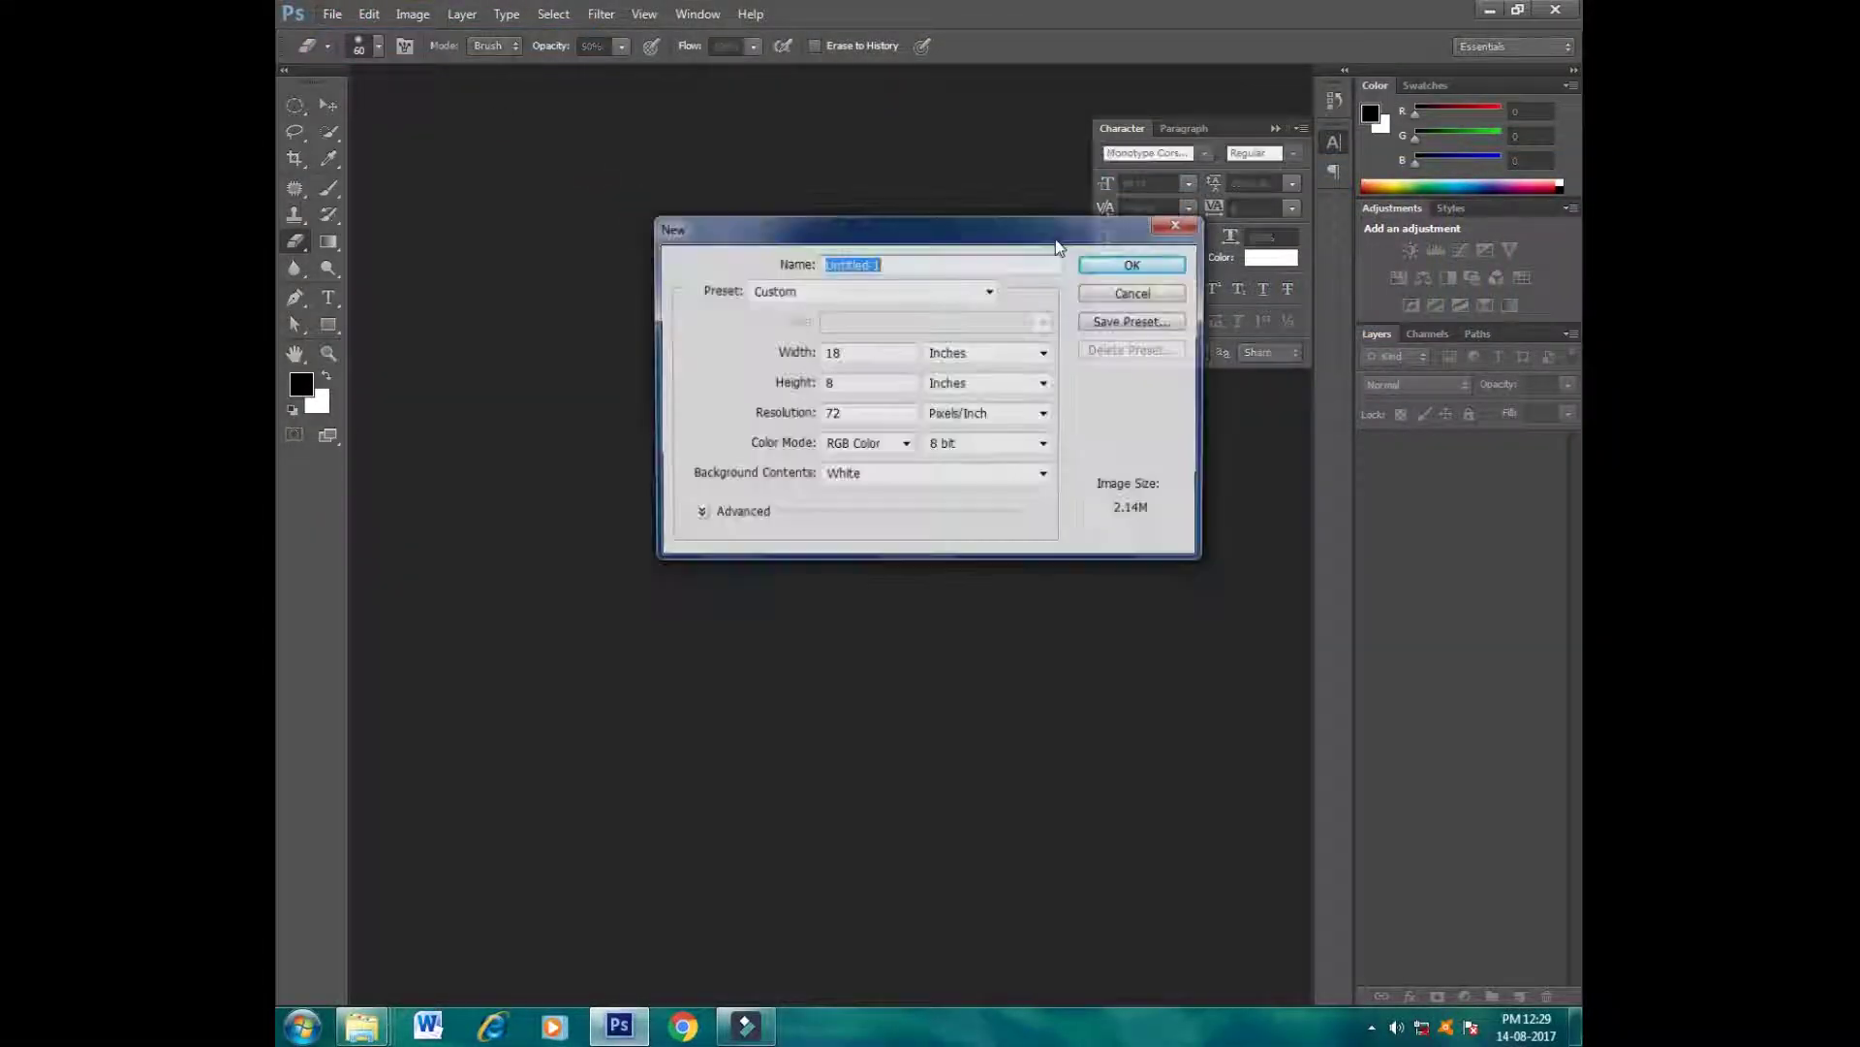
pyautogui.click(843, 354)
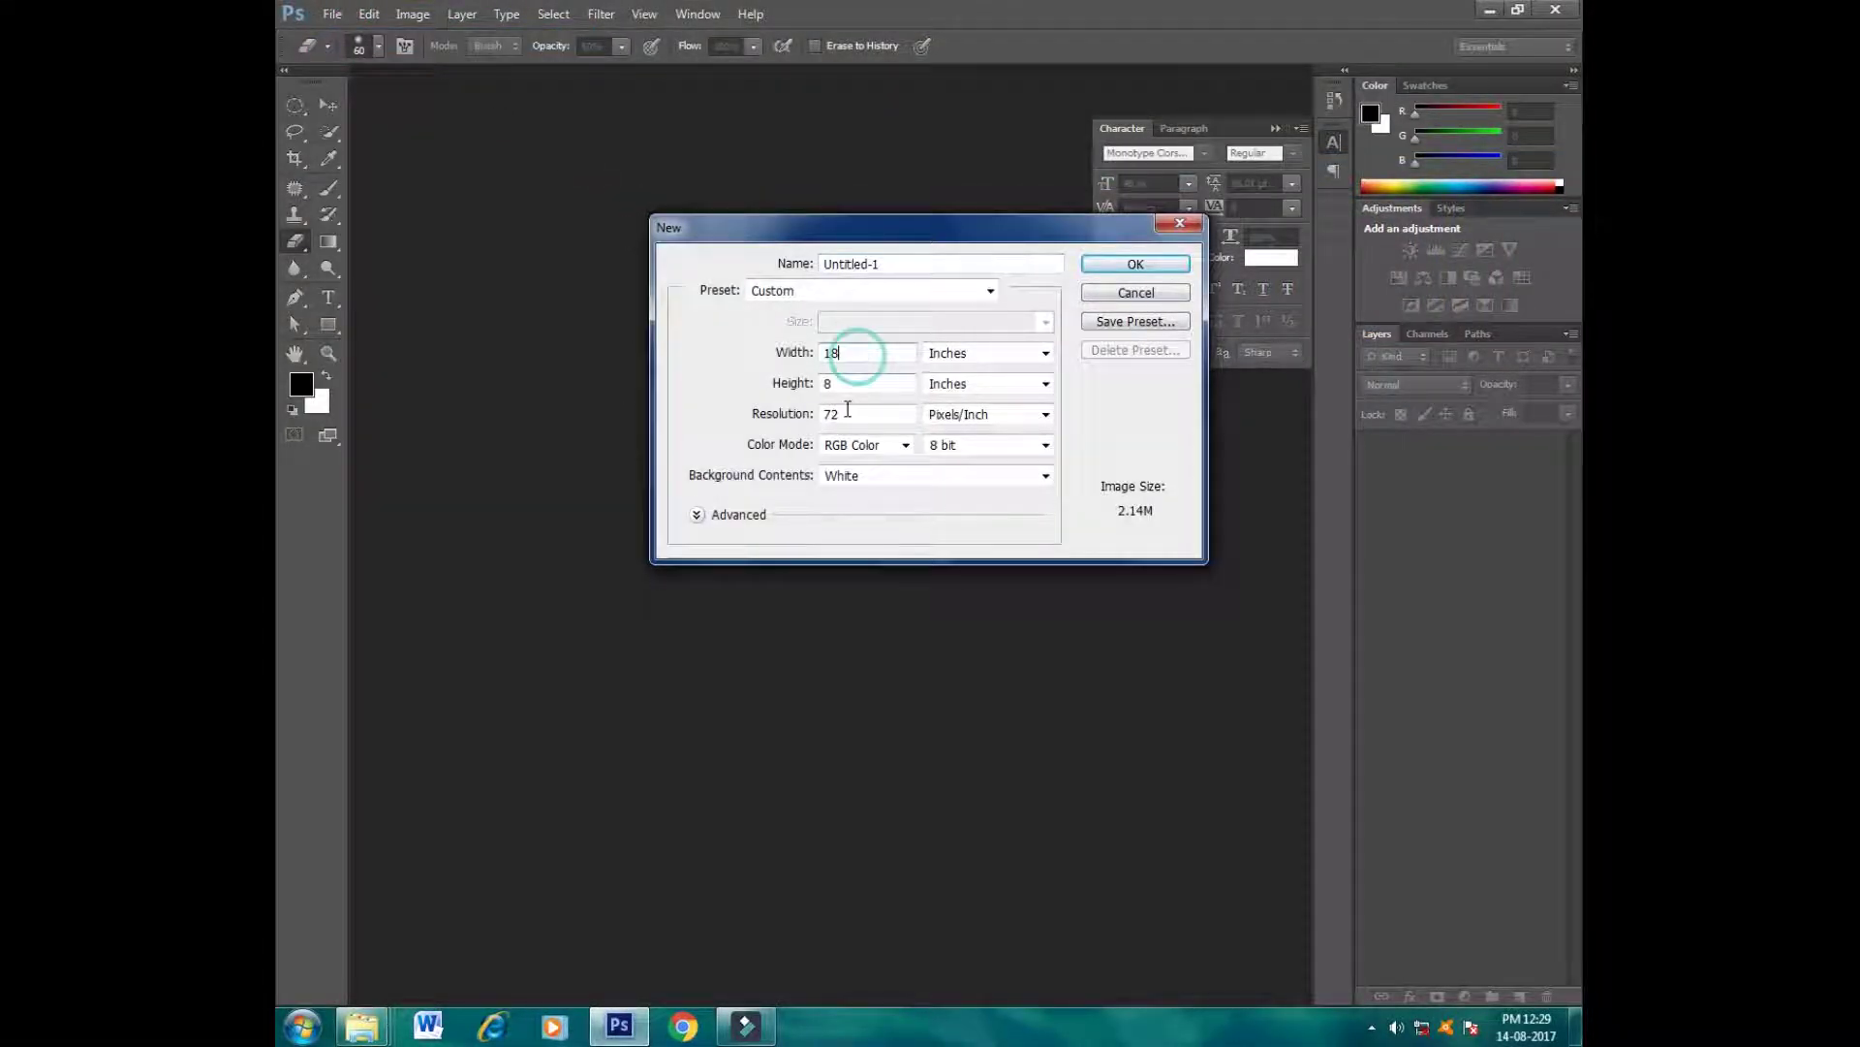
pyautogui.doubleClick(843, 414)
pyautogui.write('1')
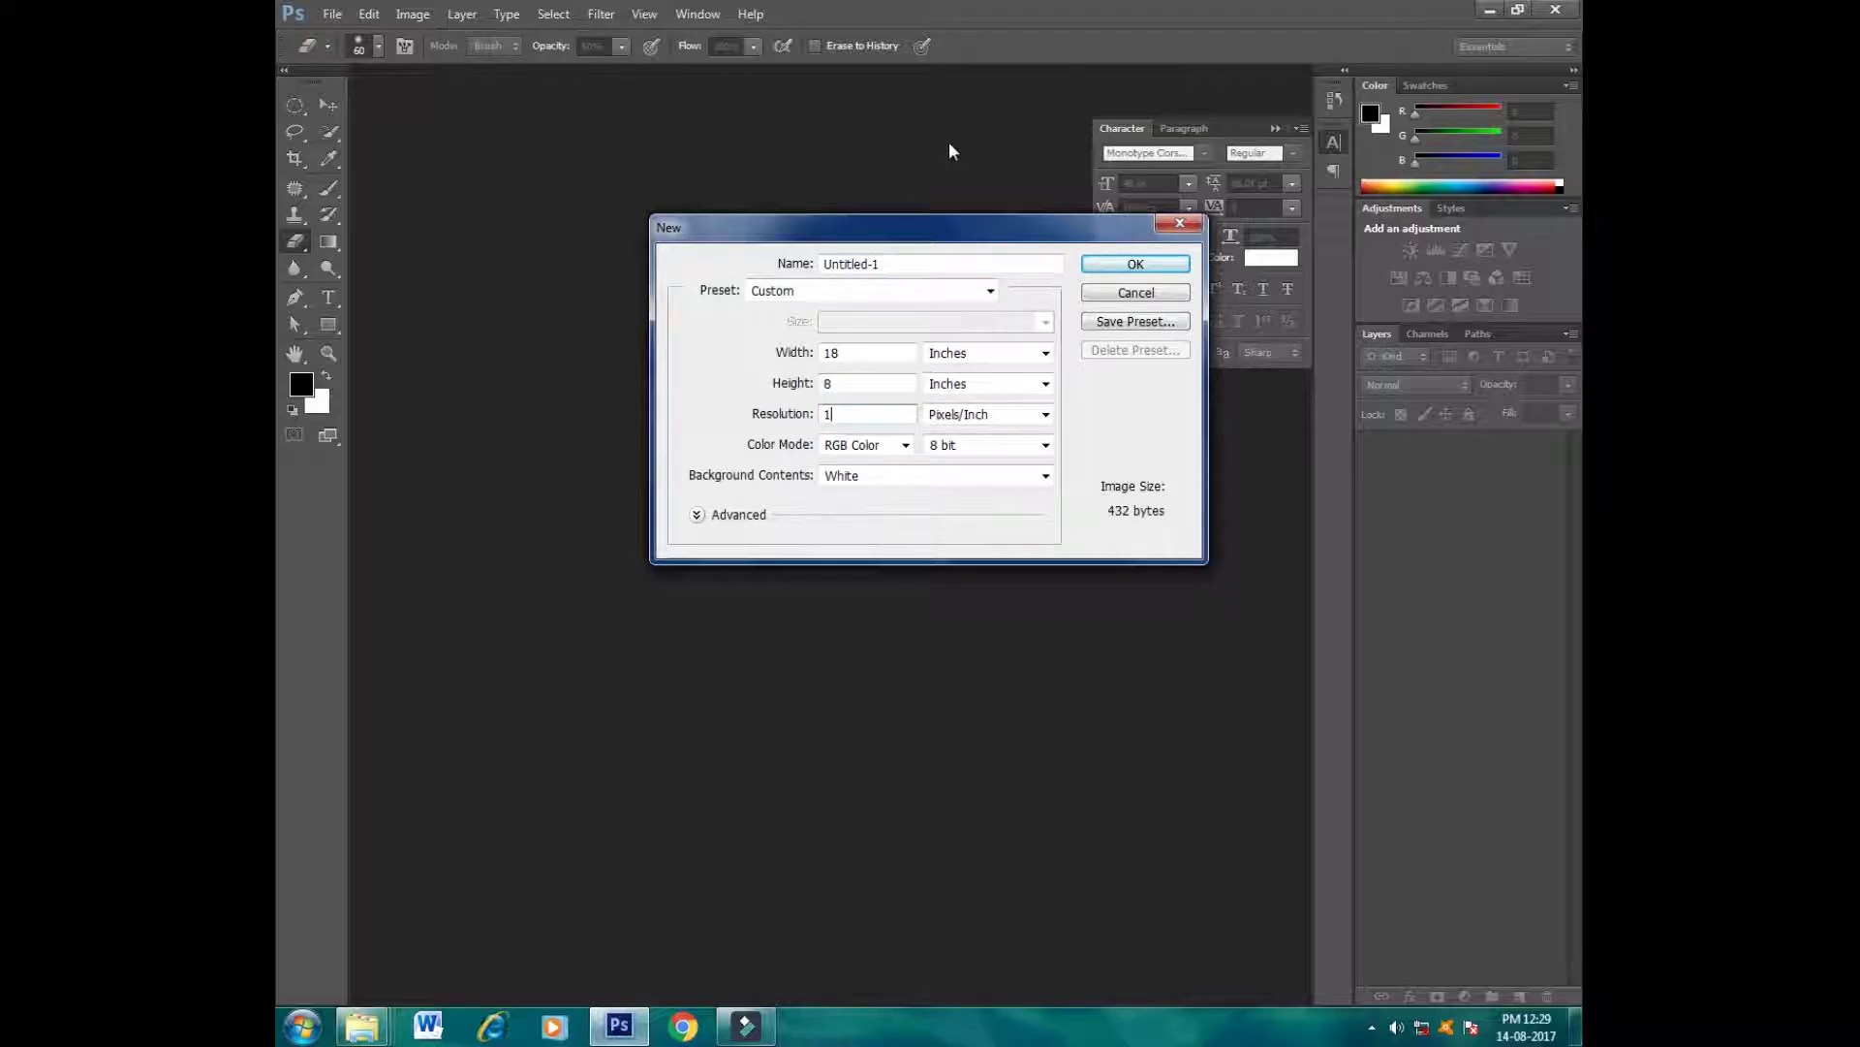
pyautogui.write('50')
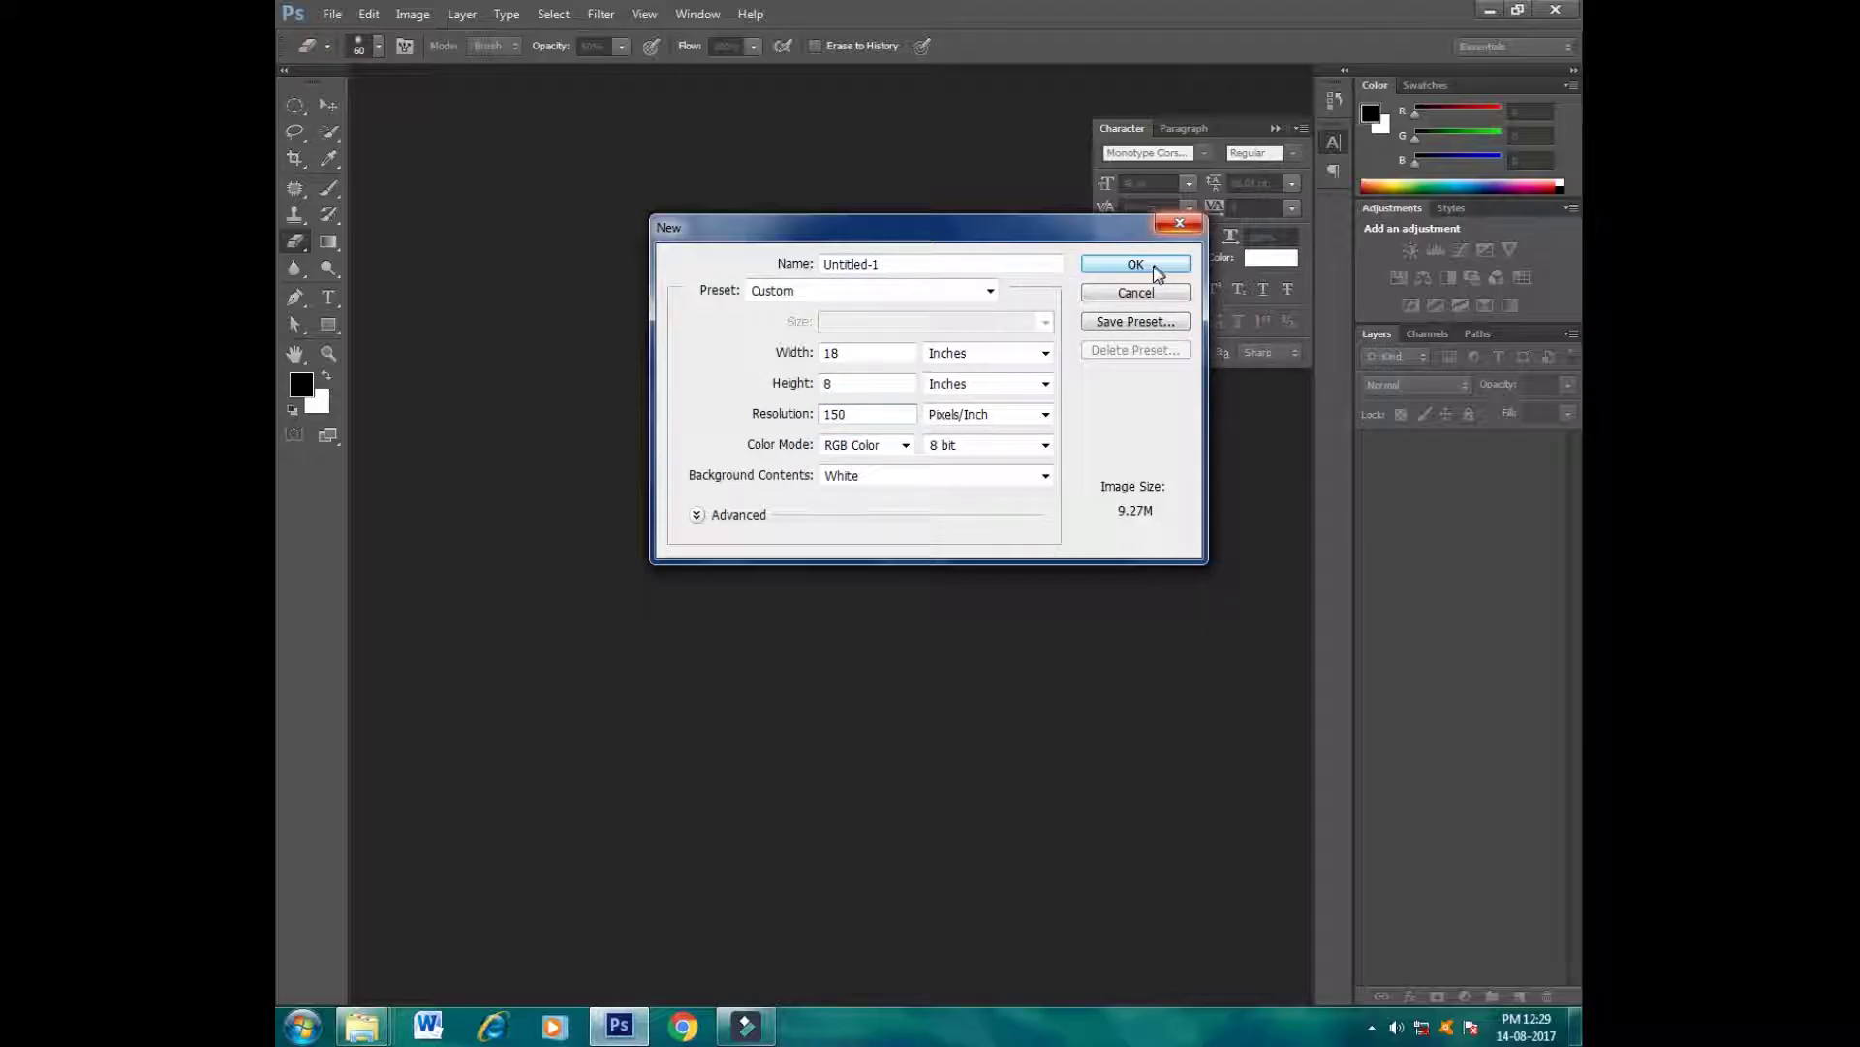
pyautogui.click(1158, 264)
pyautogui.click(1270, 130)
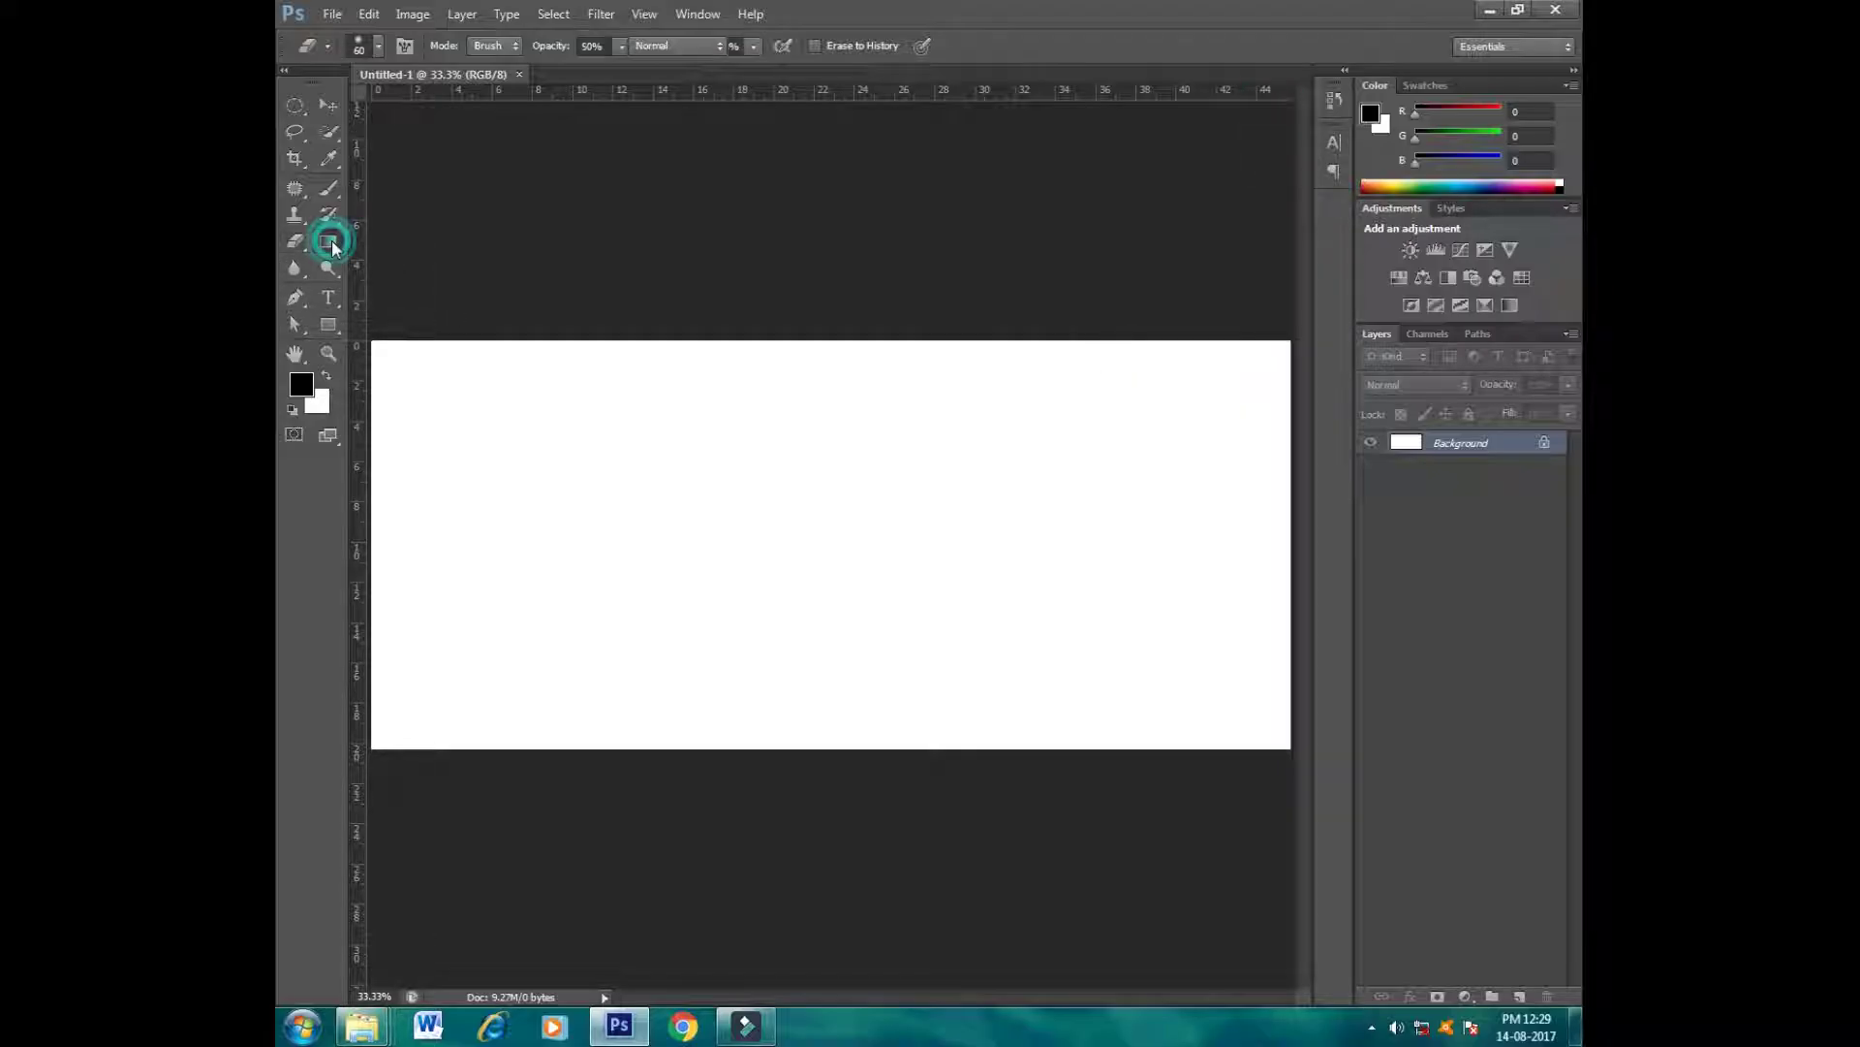
# Step: Set black as the foreground colour and switch to the Brush tool
pyautogui.moveTo(332, 240); pyautogui.dragTo(417, 241)
pyautogui.click(425, 45)
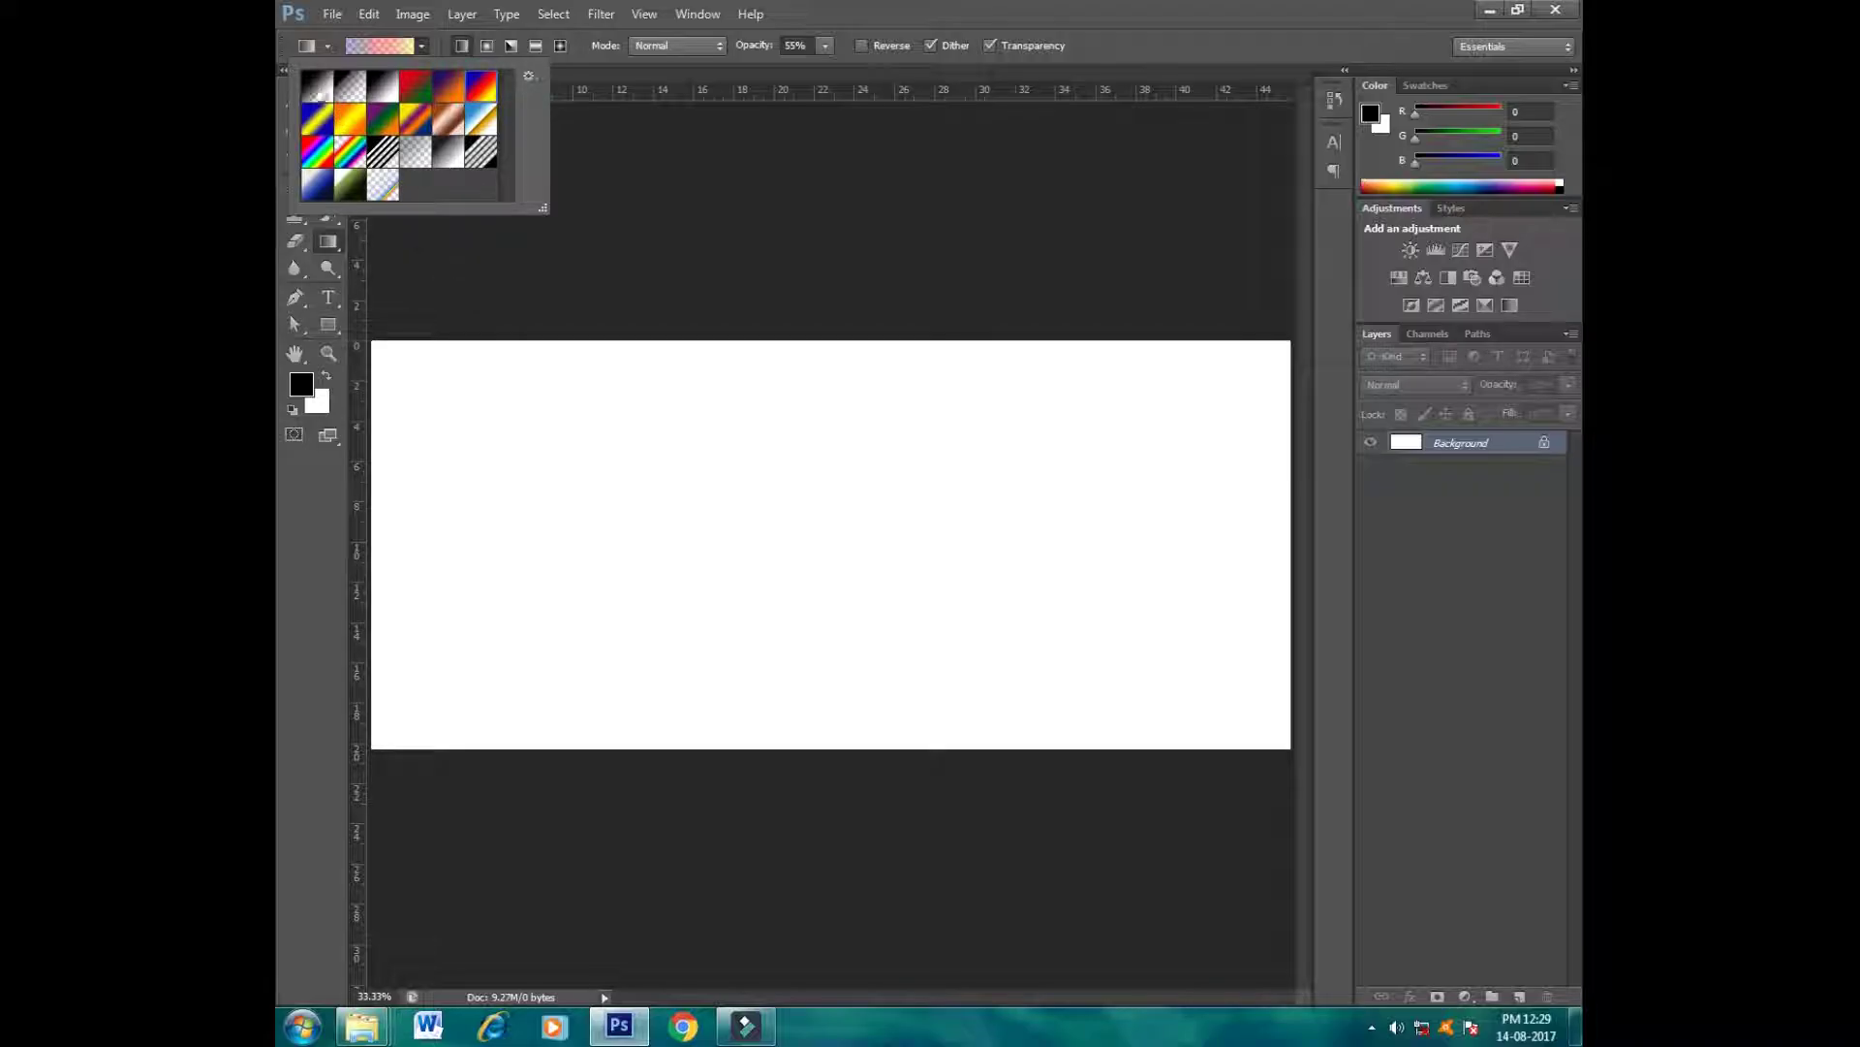
pyautogui.click(302, 383)
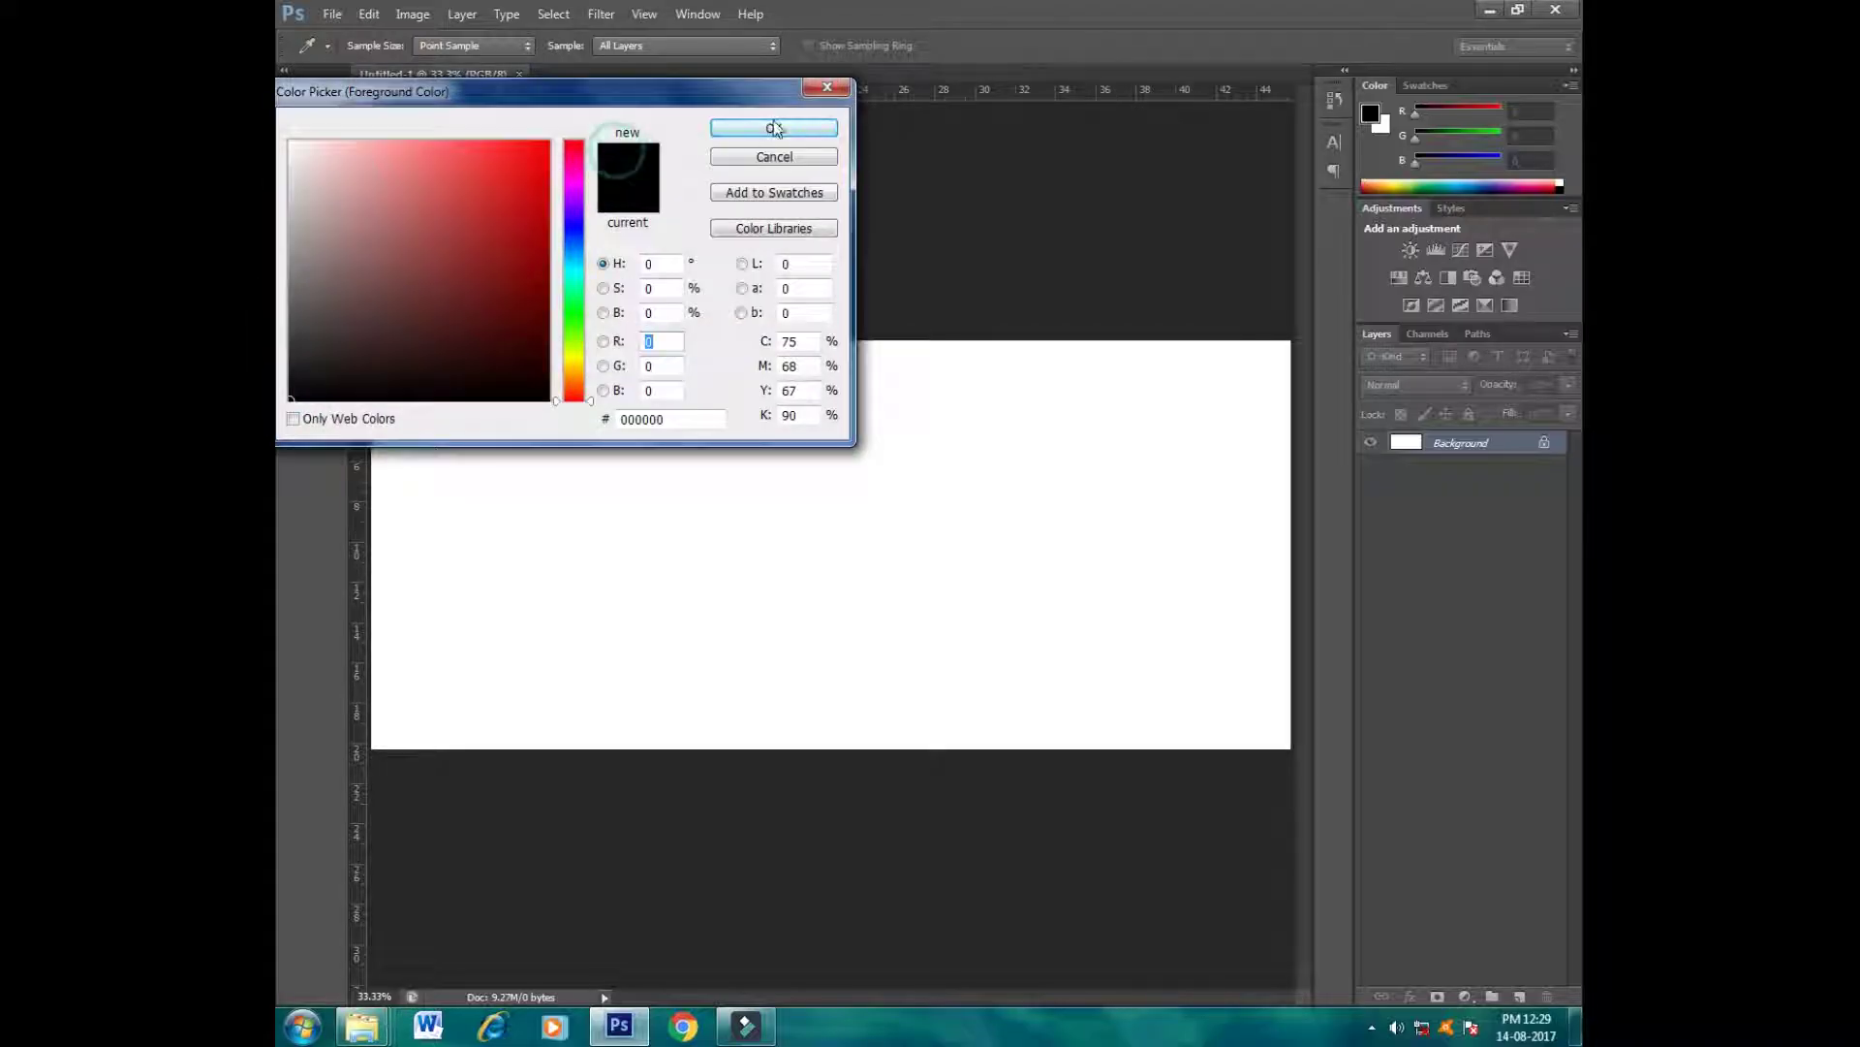
pyautogui.click(775, 129)
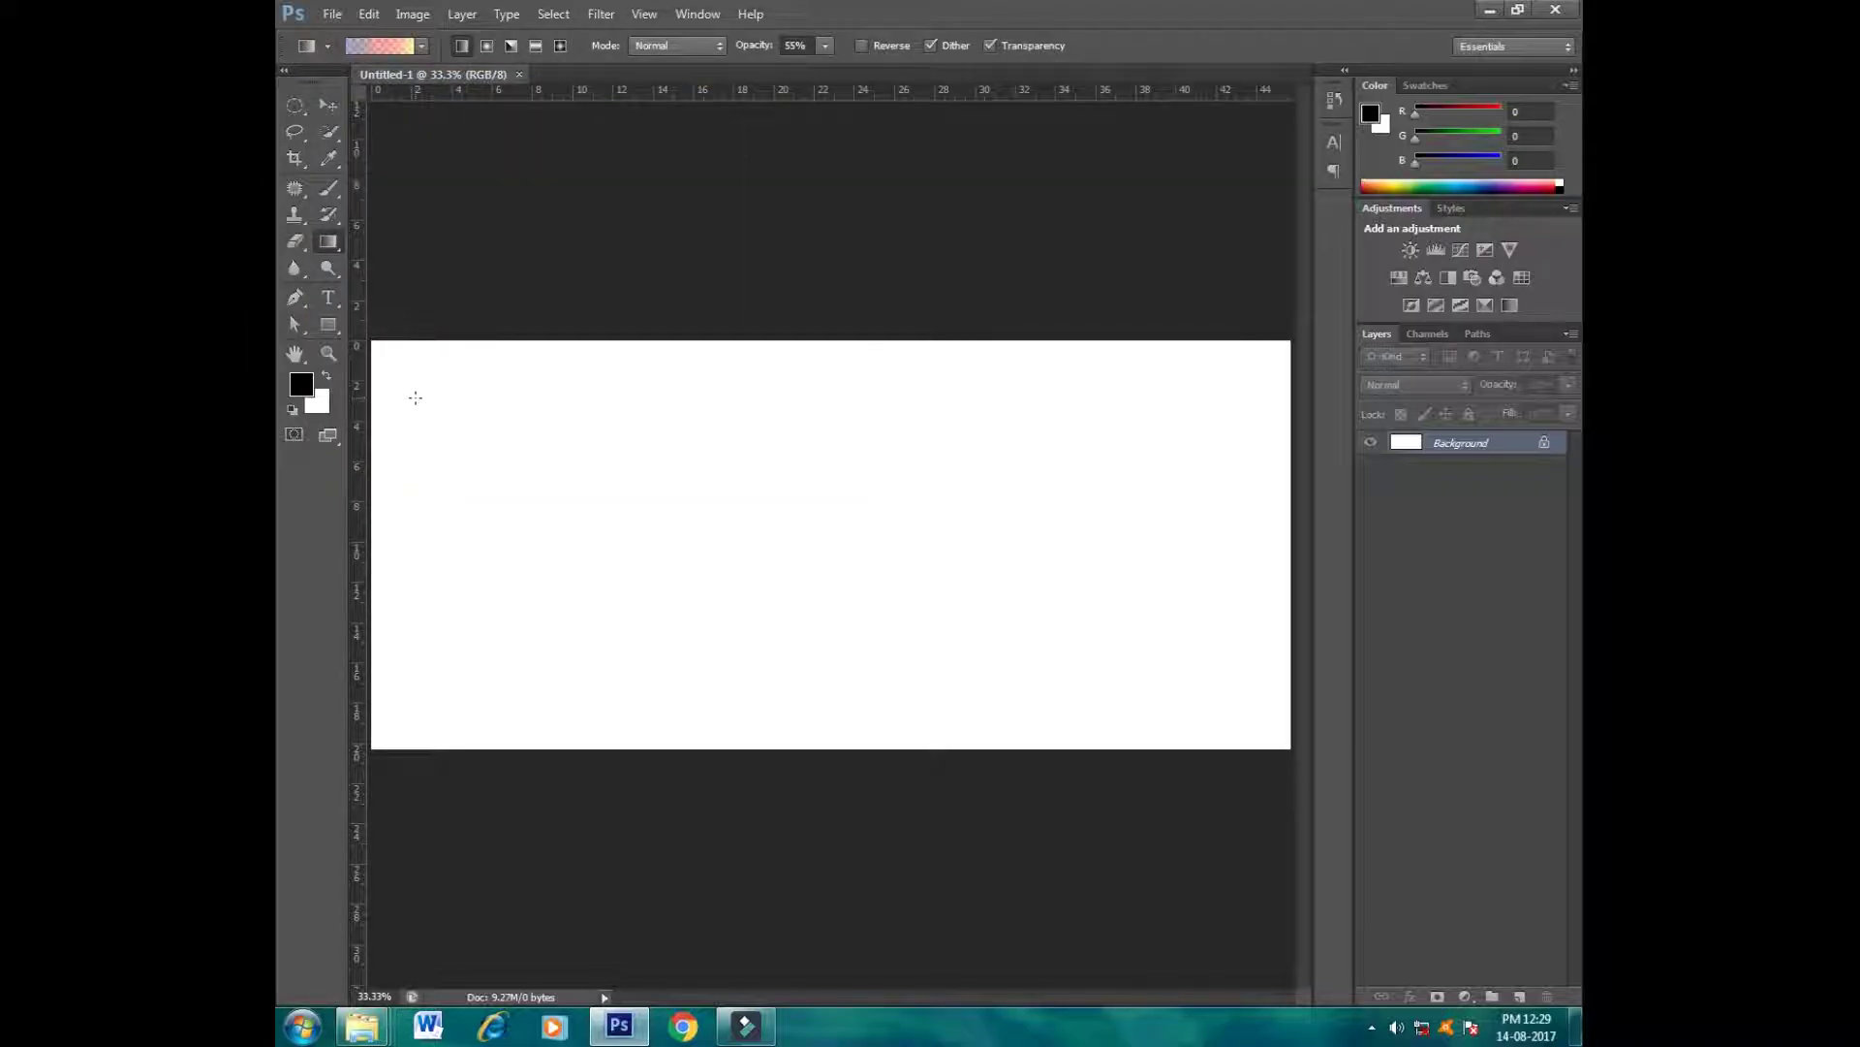
pyautogui.click(328, 197)
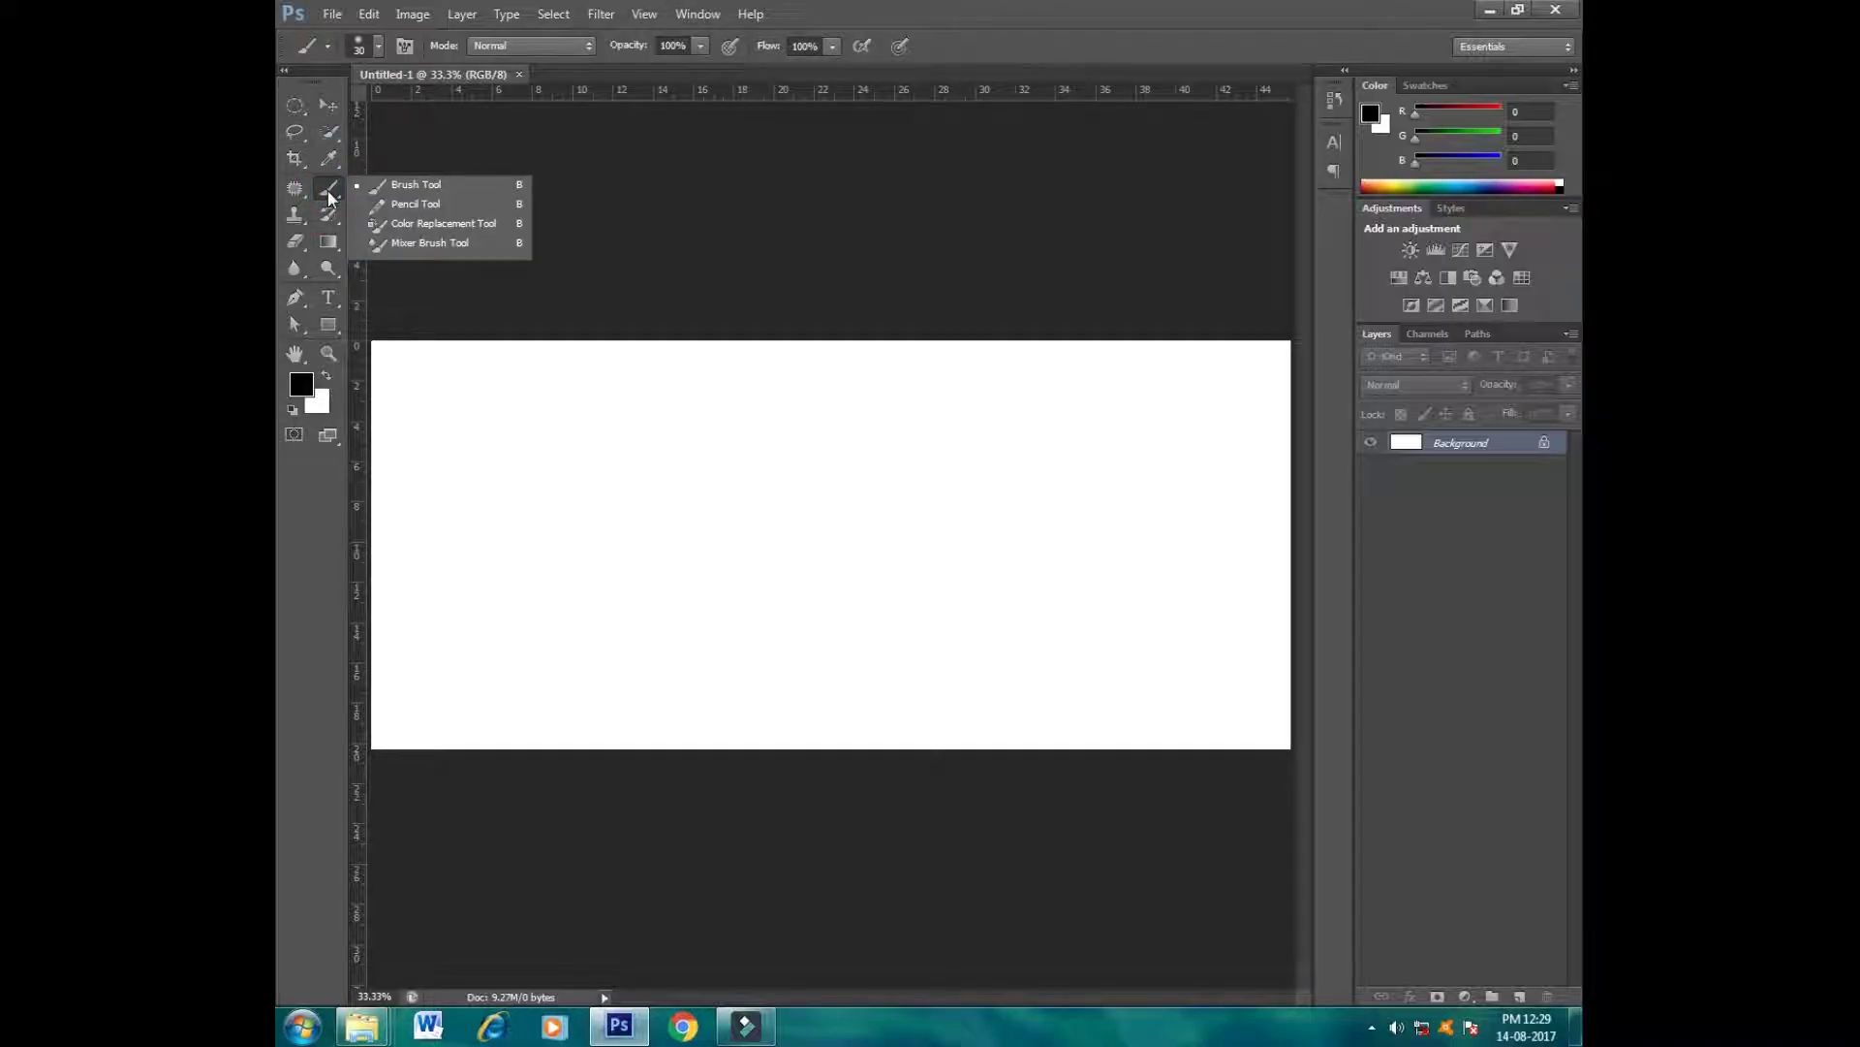
pyautogui.click(543, 397)
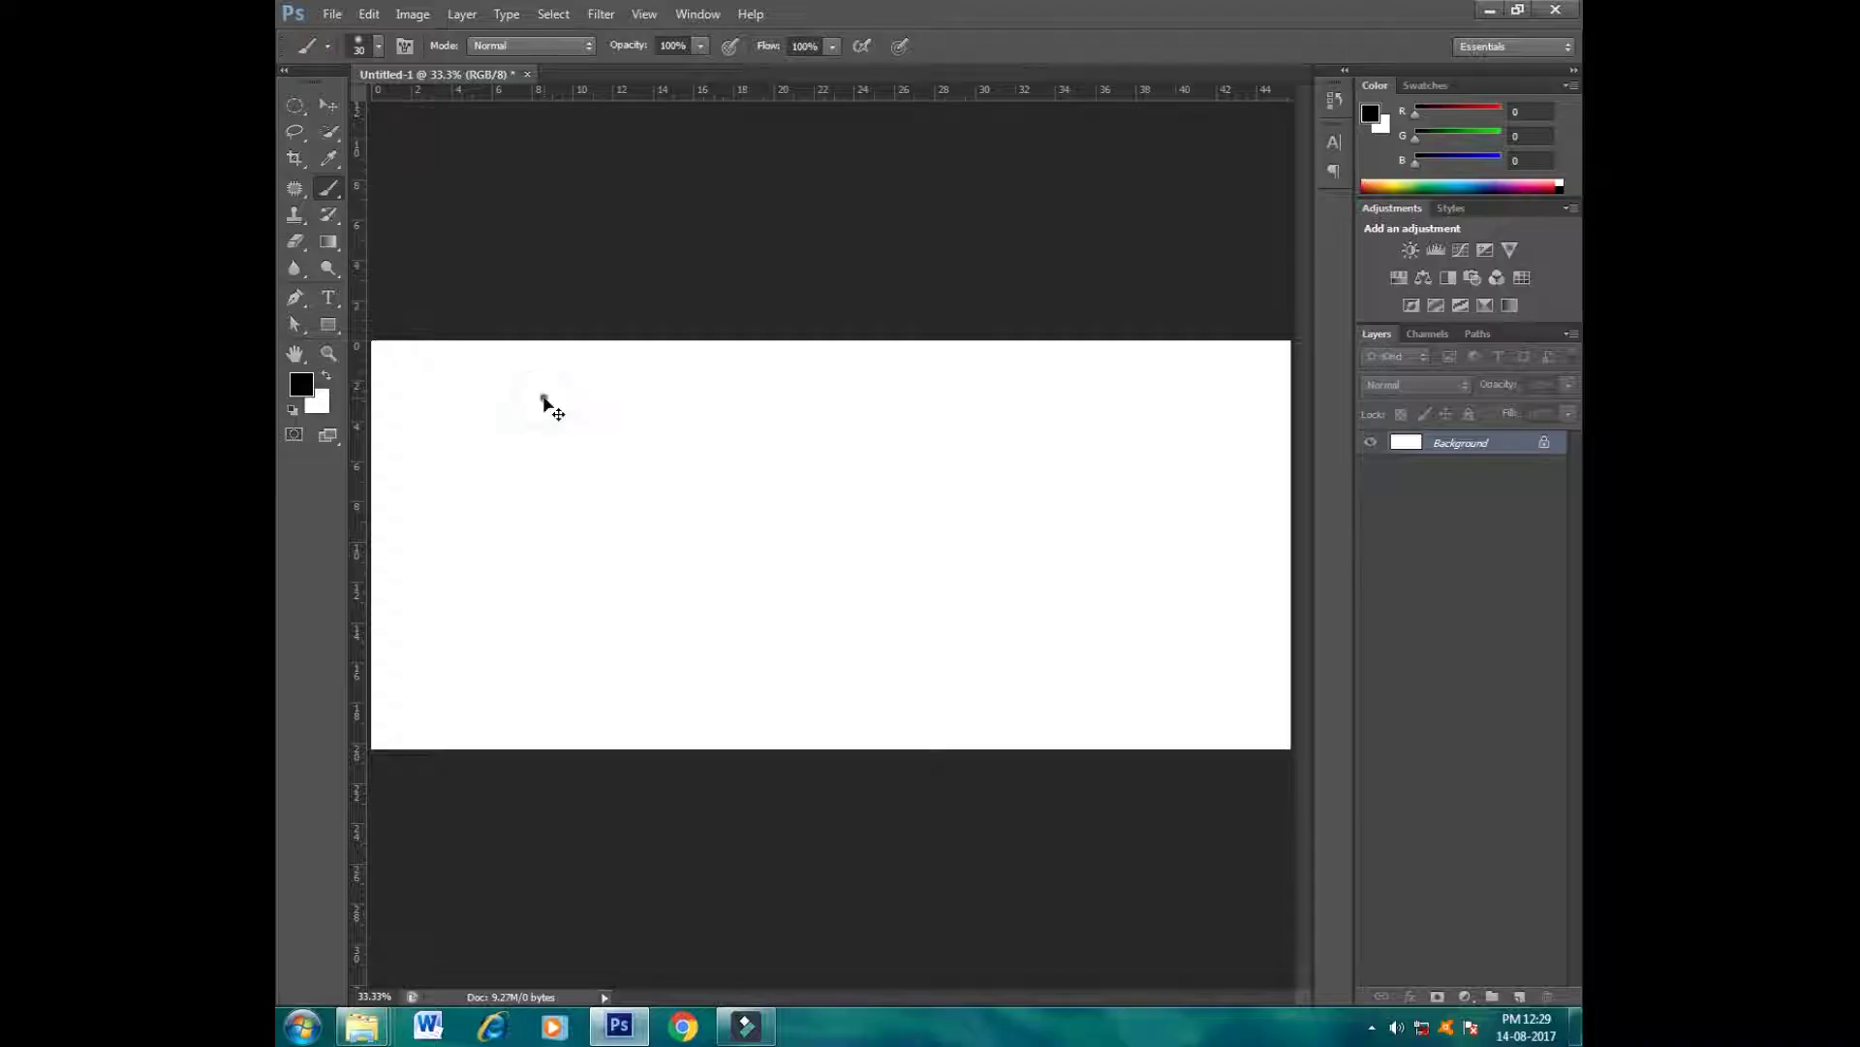
# Step: Fill the background with black and drag FLAG.png from Explorer onto the canvas
pyautogui.hotkey('alt', 'BackSpace')
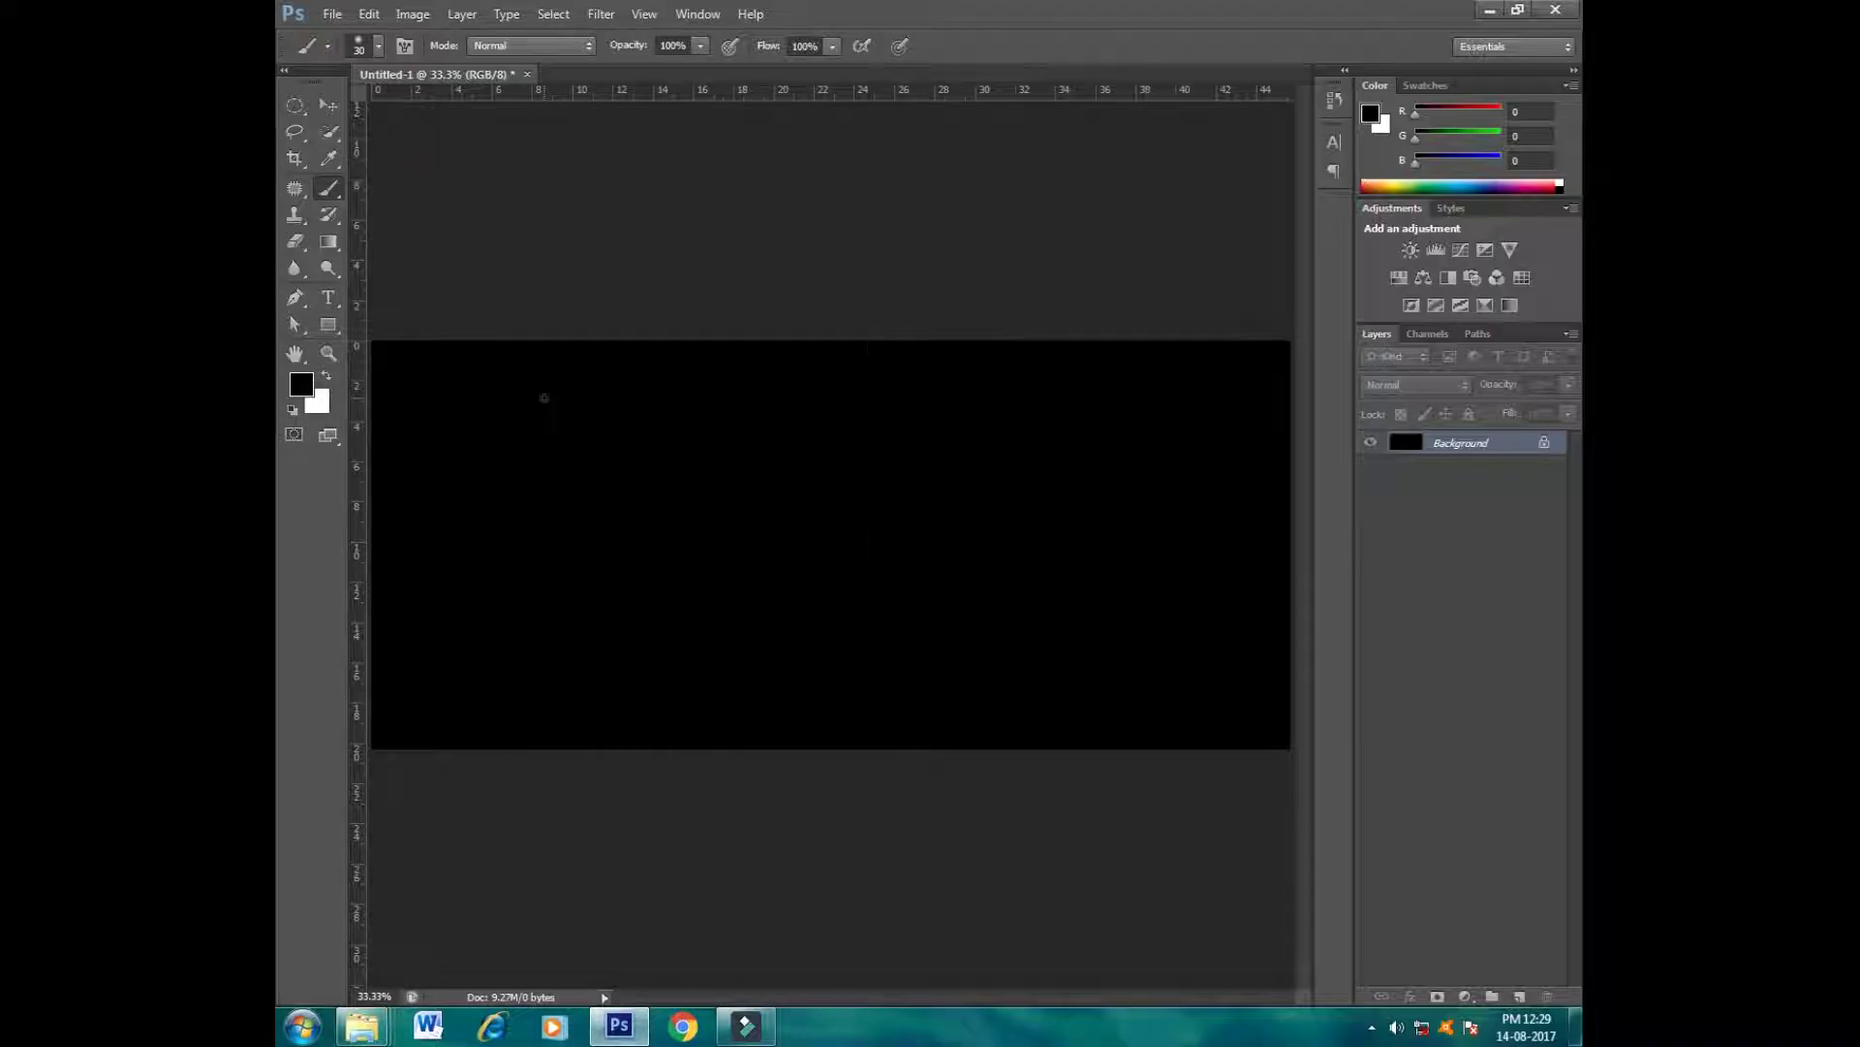
pyautogui.click(1490, 12)
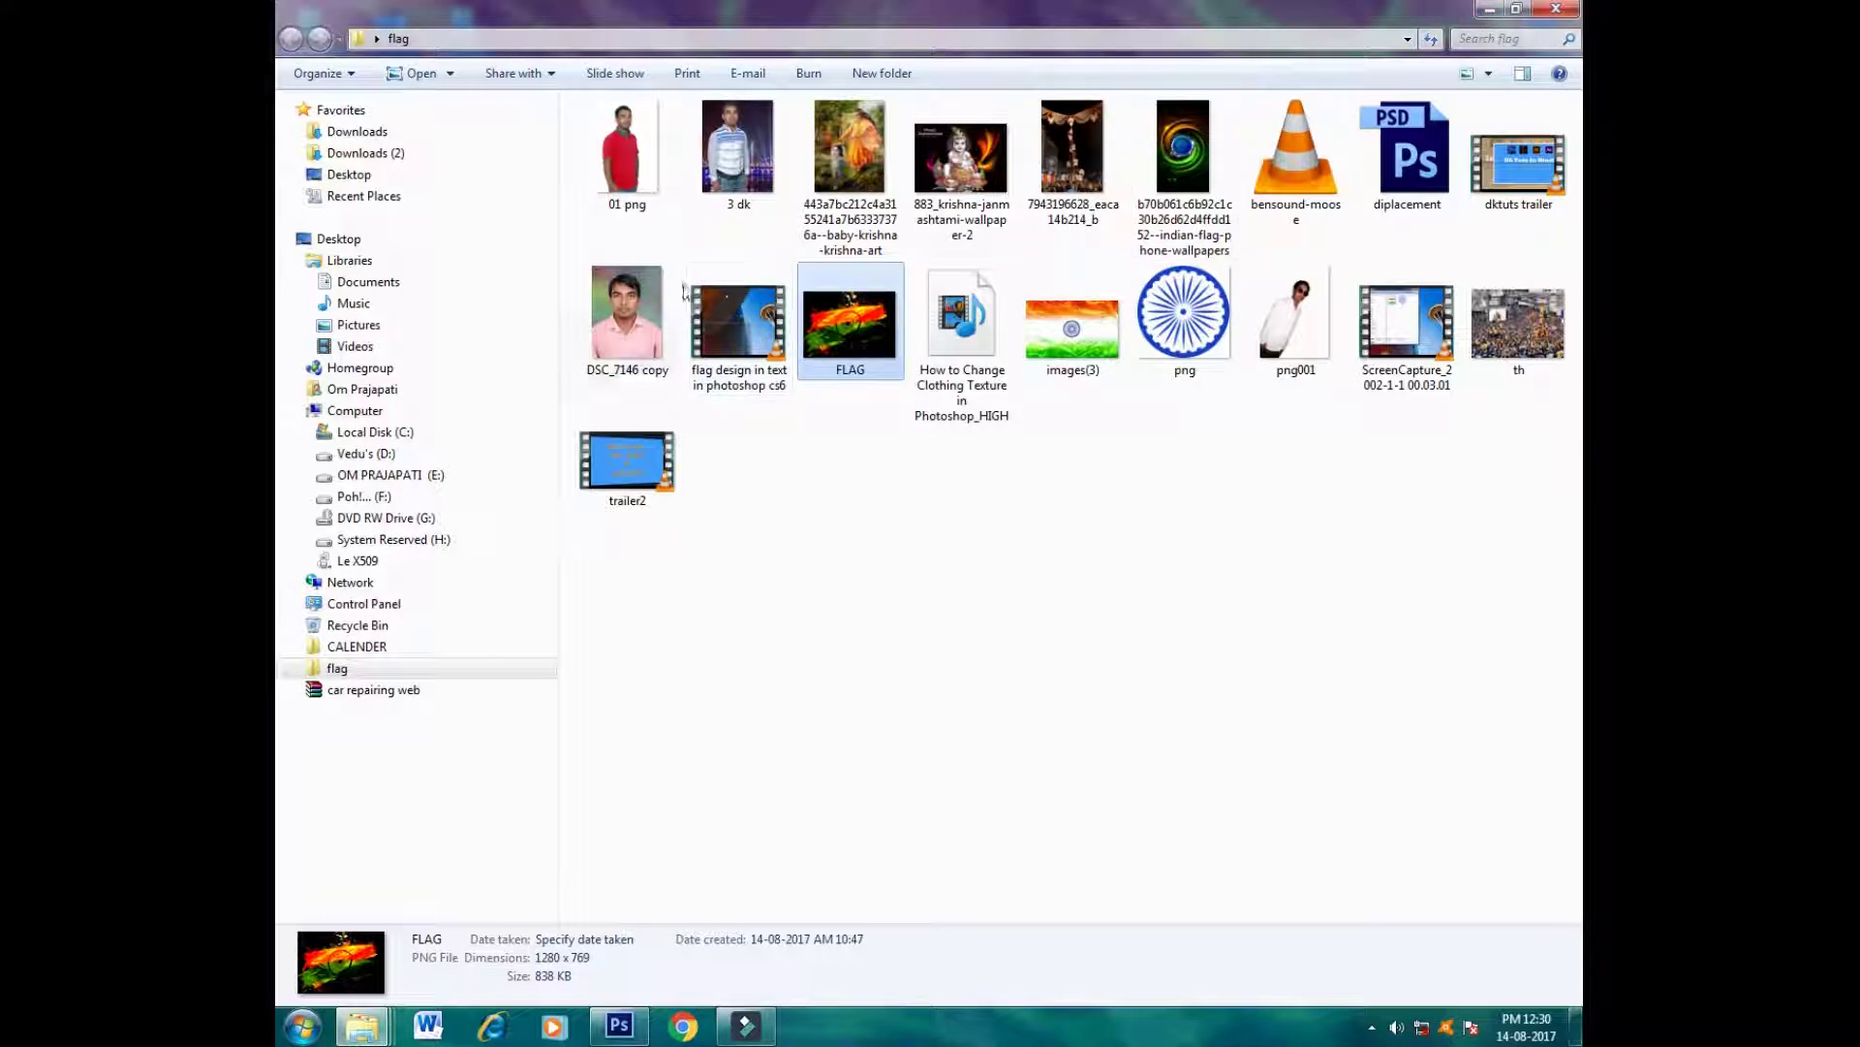
pyautogui.moveTo(1299, 312); pyautogui.dragTo(642, 1003)
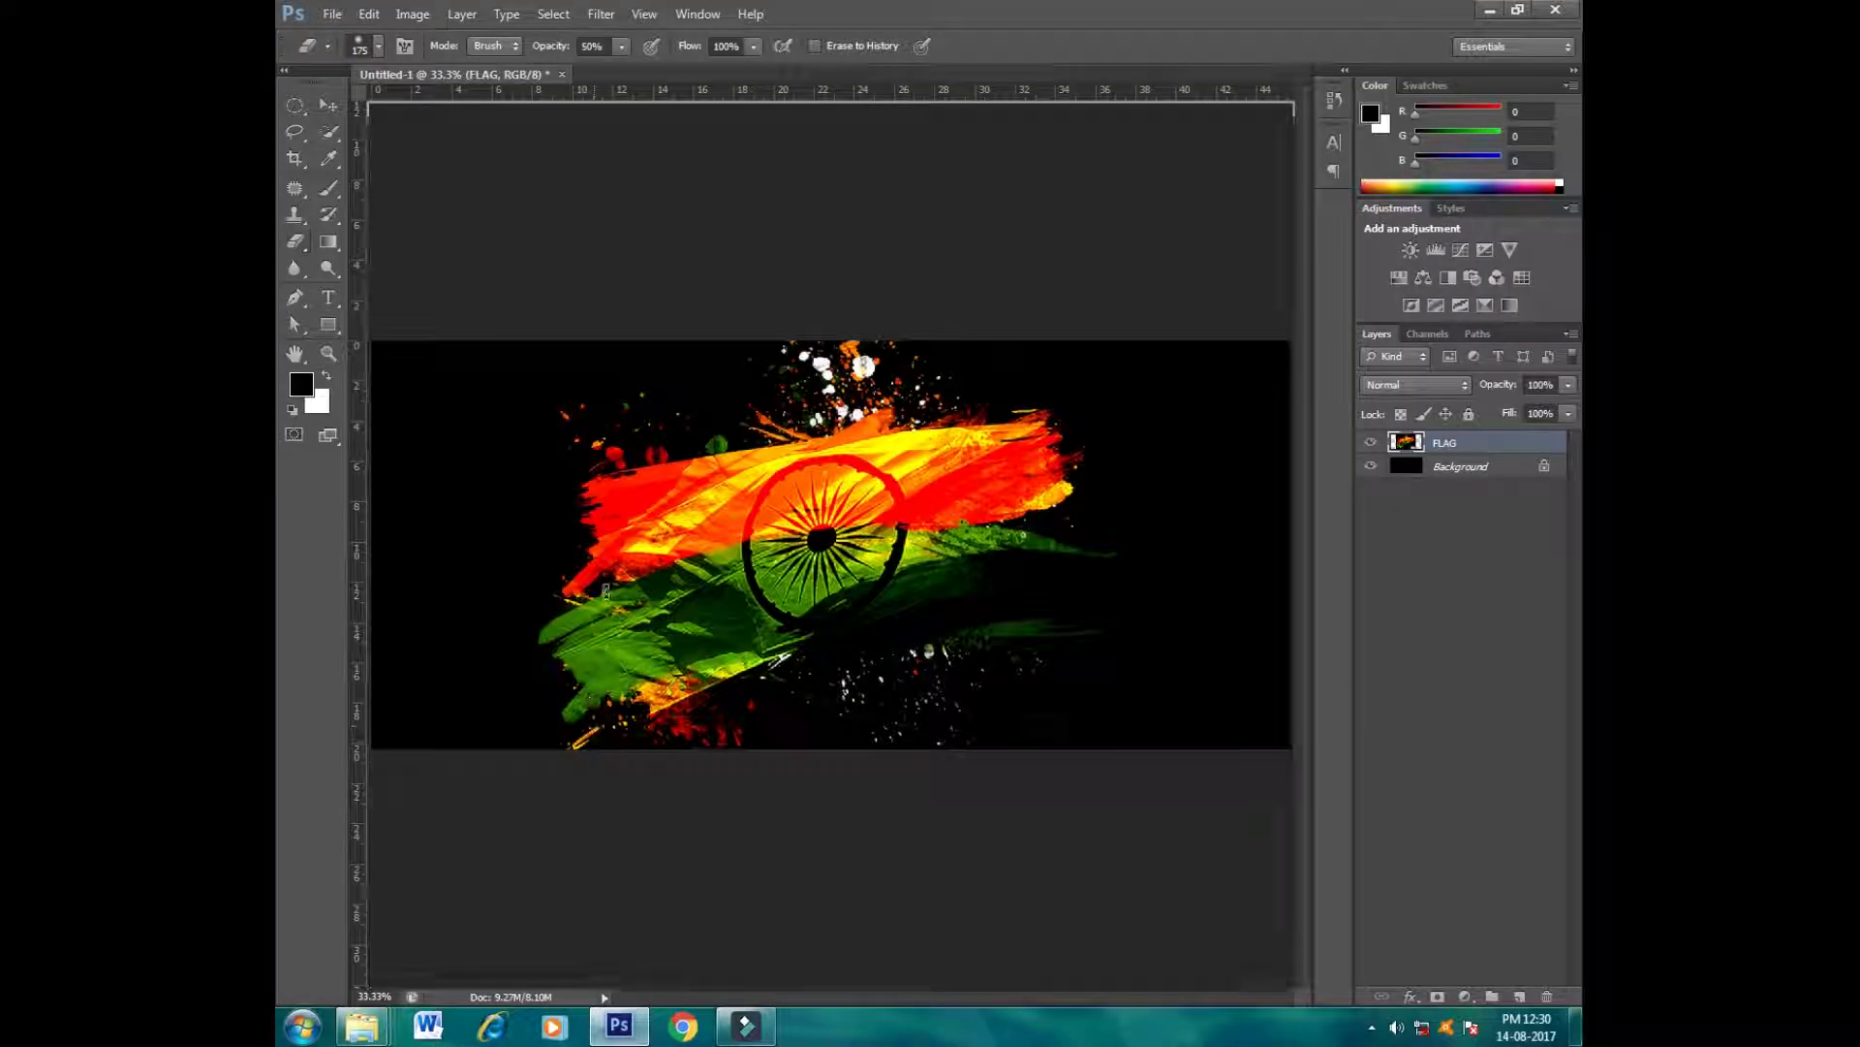
# Step: Place png001 and scale it down to sit on the left beside the flag splash
pyautogui.moveTo(641, 1003)
pyautogui.mouseDown()
pyautogui.moveTo(717, 509)
pyautogui.moveTo(414, 502)
pyautogui.mouseUp()
pyautogui.moveTo(773, 460); pyautogui.dragTo(715, 357)
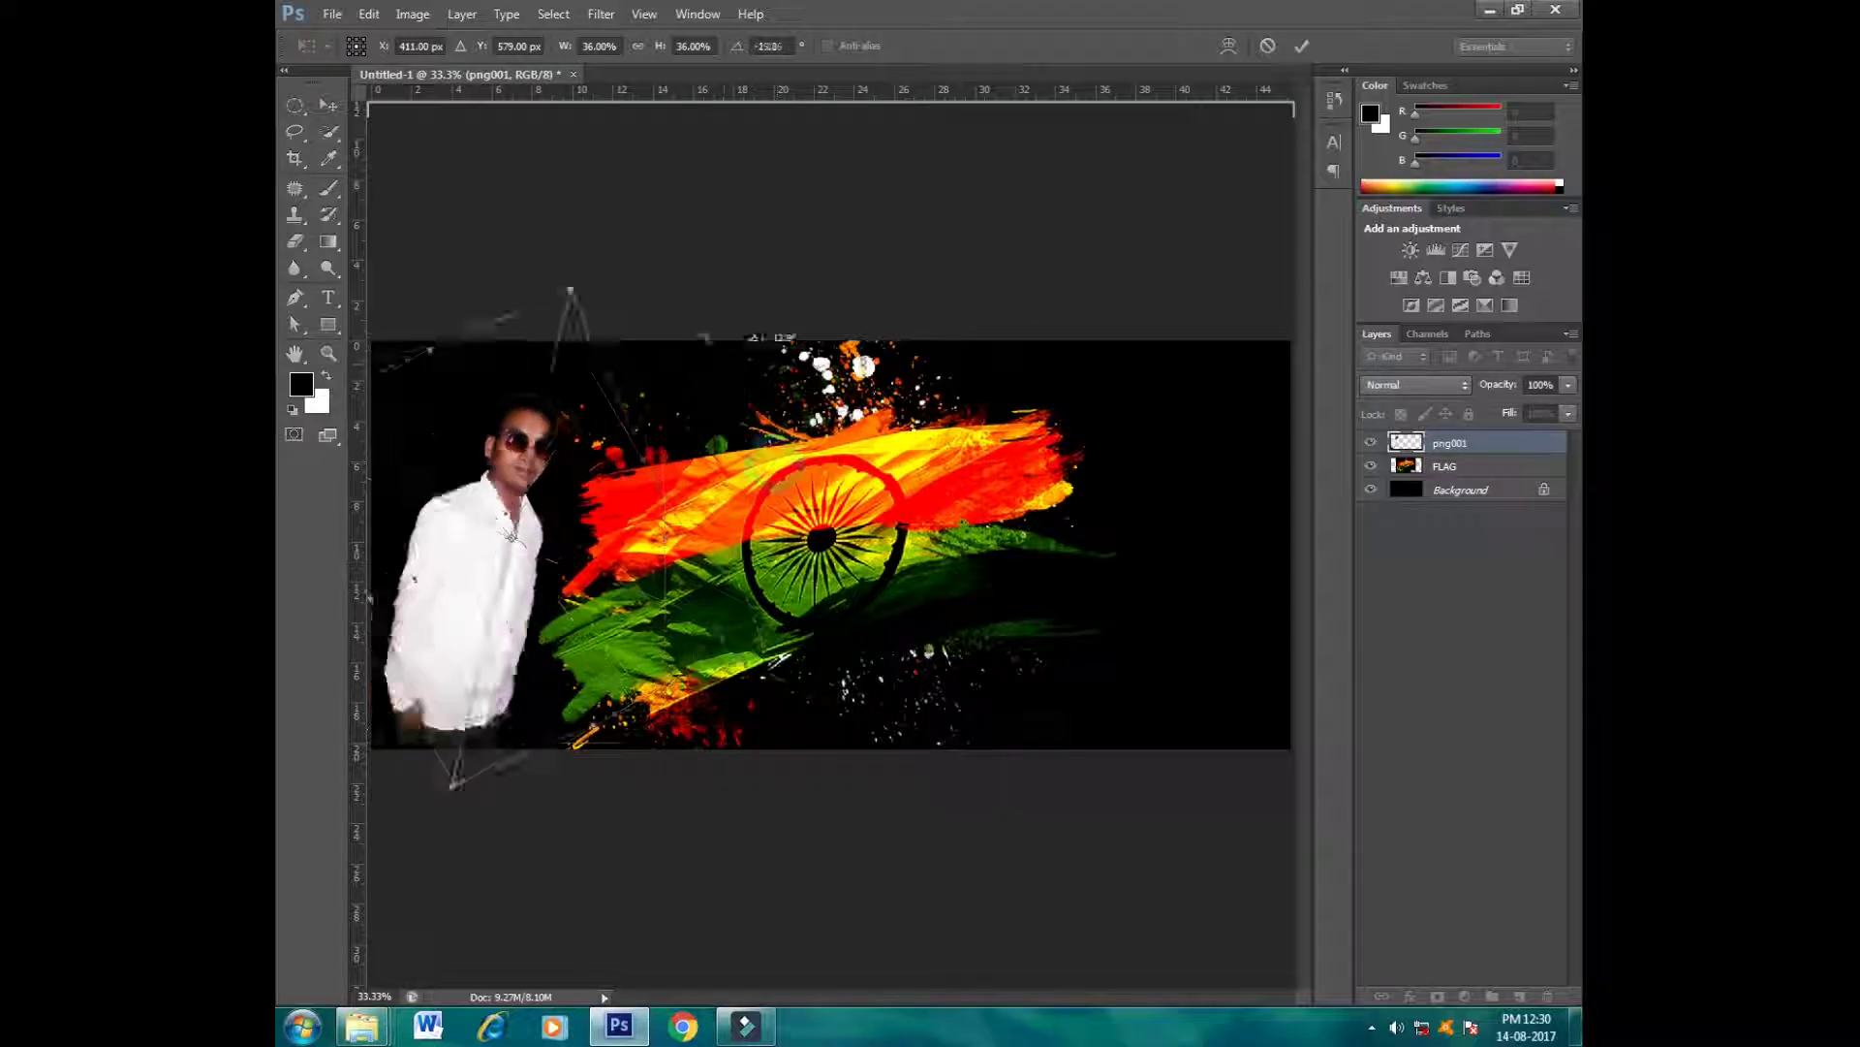
pyautogui.moveTo(736, 656); pyautogui.dragTo(1174, 888)
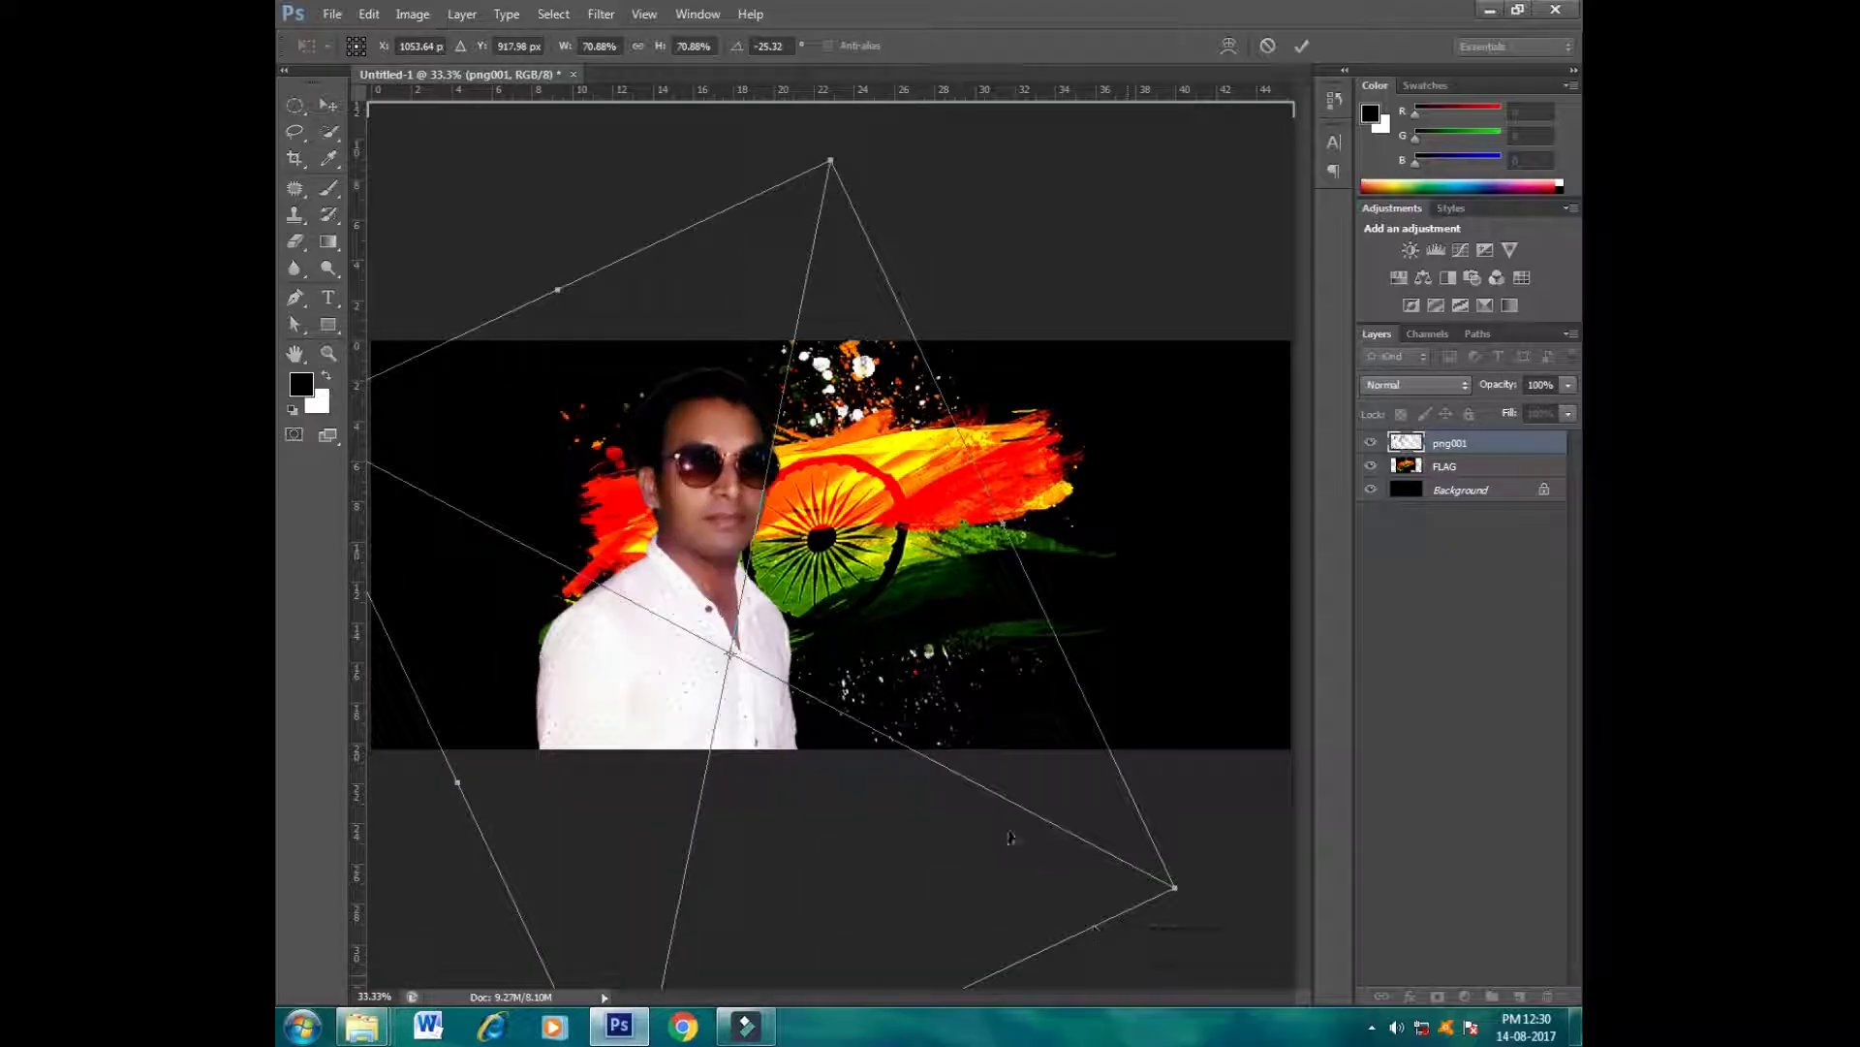
pyautogui.hotkey('ctrl', '-')
pyautogui.hotkey('ctrl', '-')
pyautogui.moveTo(575, 491); pyautogui.dragTo(484, 505)
pyautogui.moveTo(640, 853); pyautogui.dragTo(654, 800)
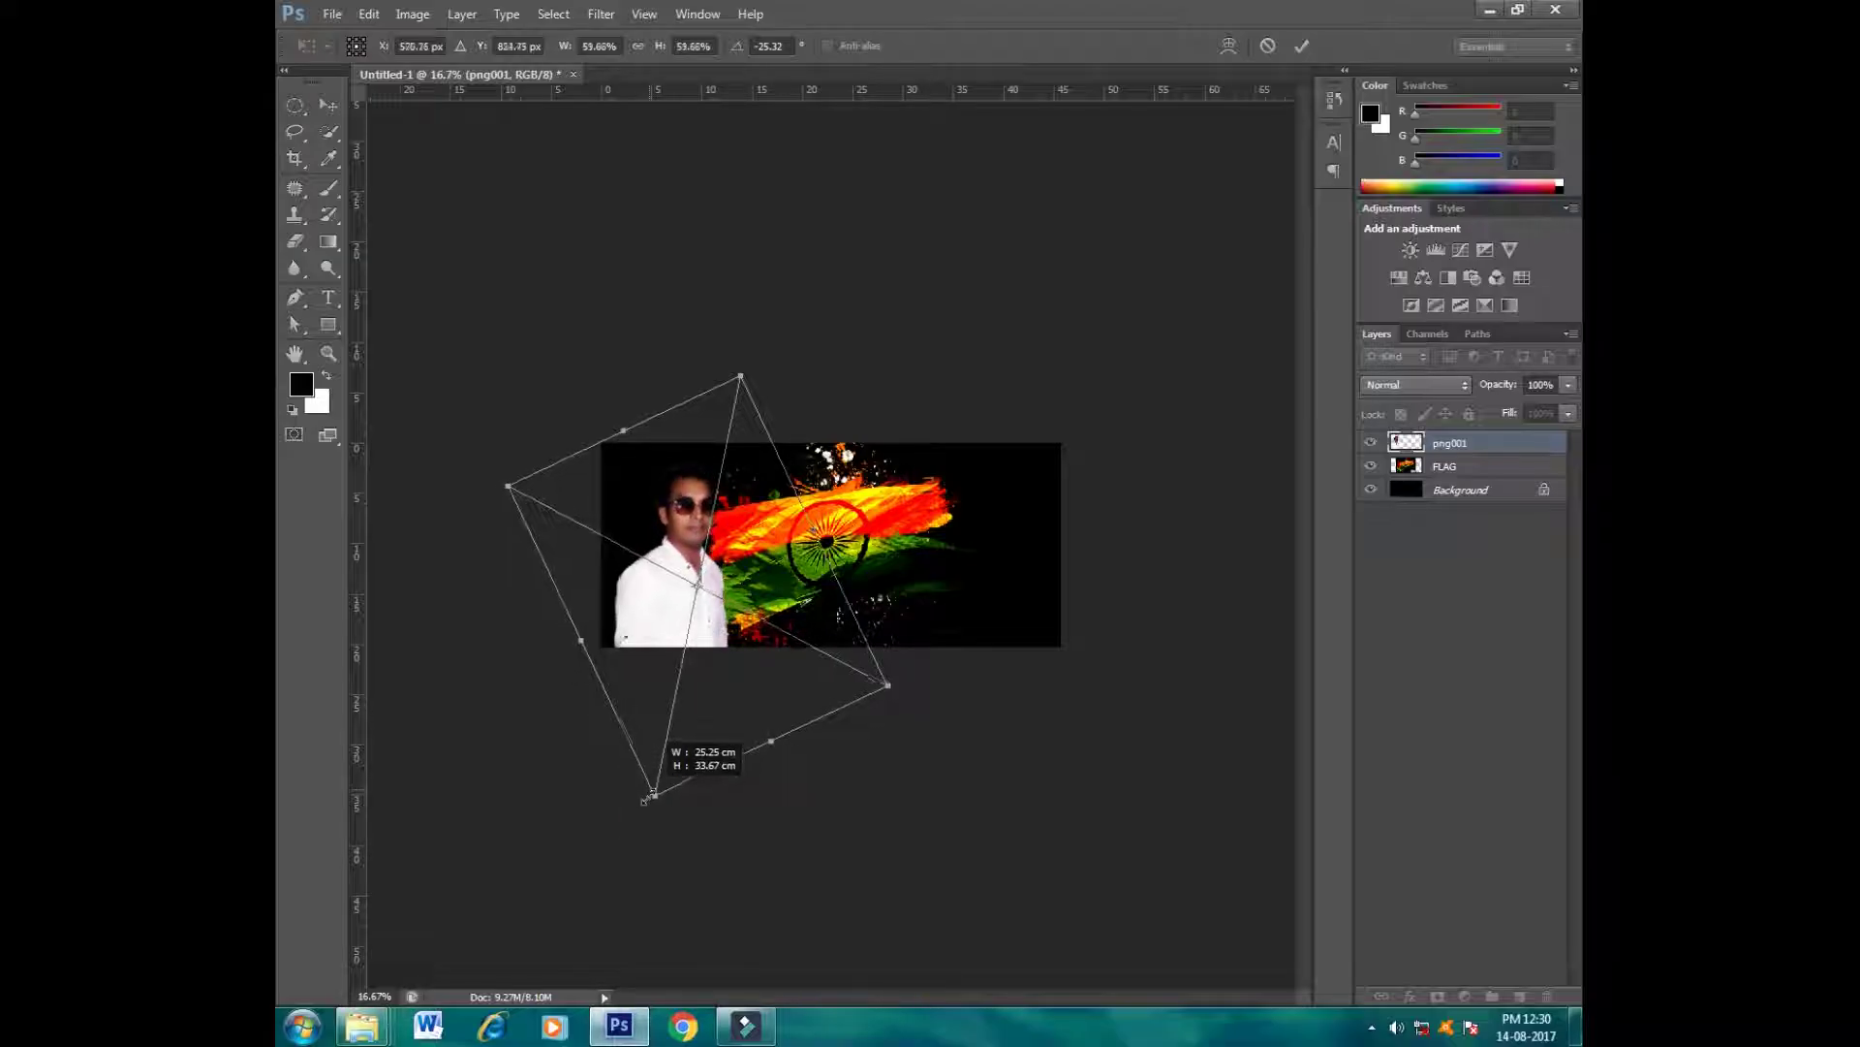
pyautogui.click(1301, 45)
# Step: Type 'Happy' to the right of the flag and set the text colour to white
pyautogui.press('e')
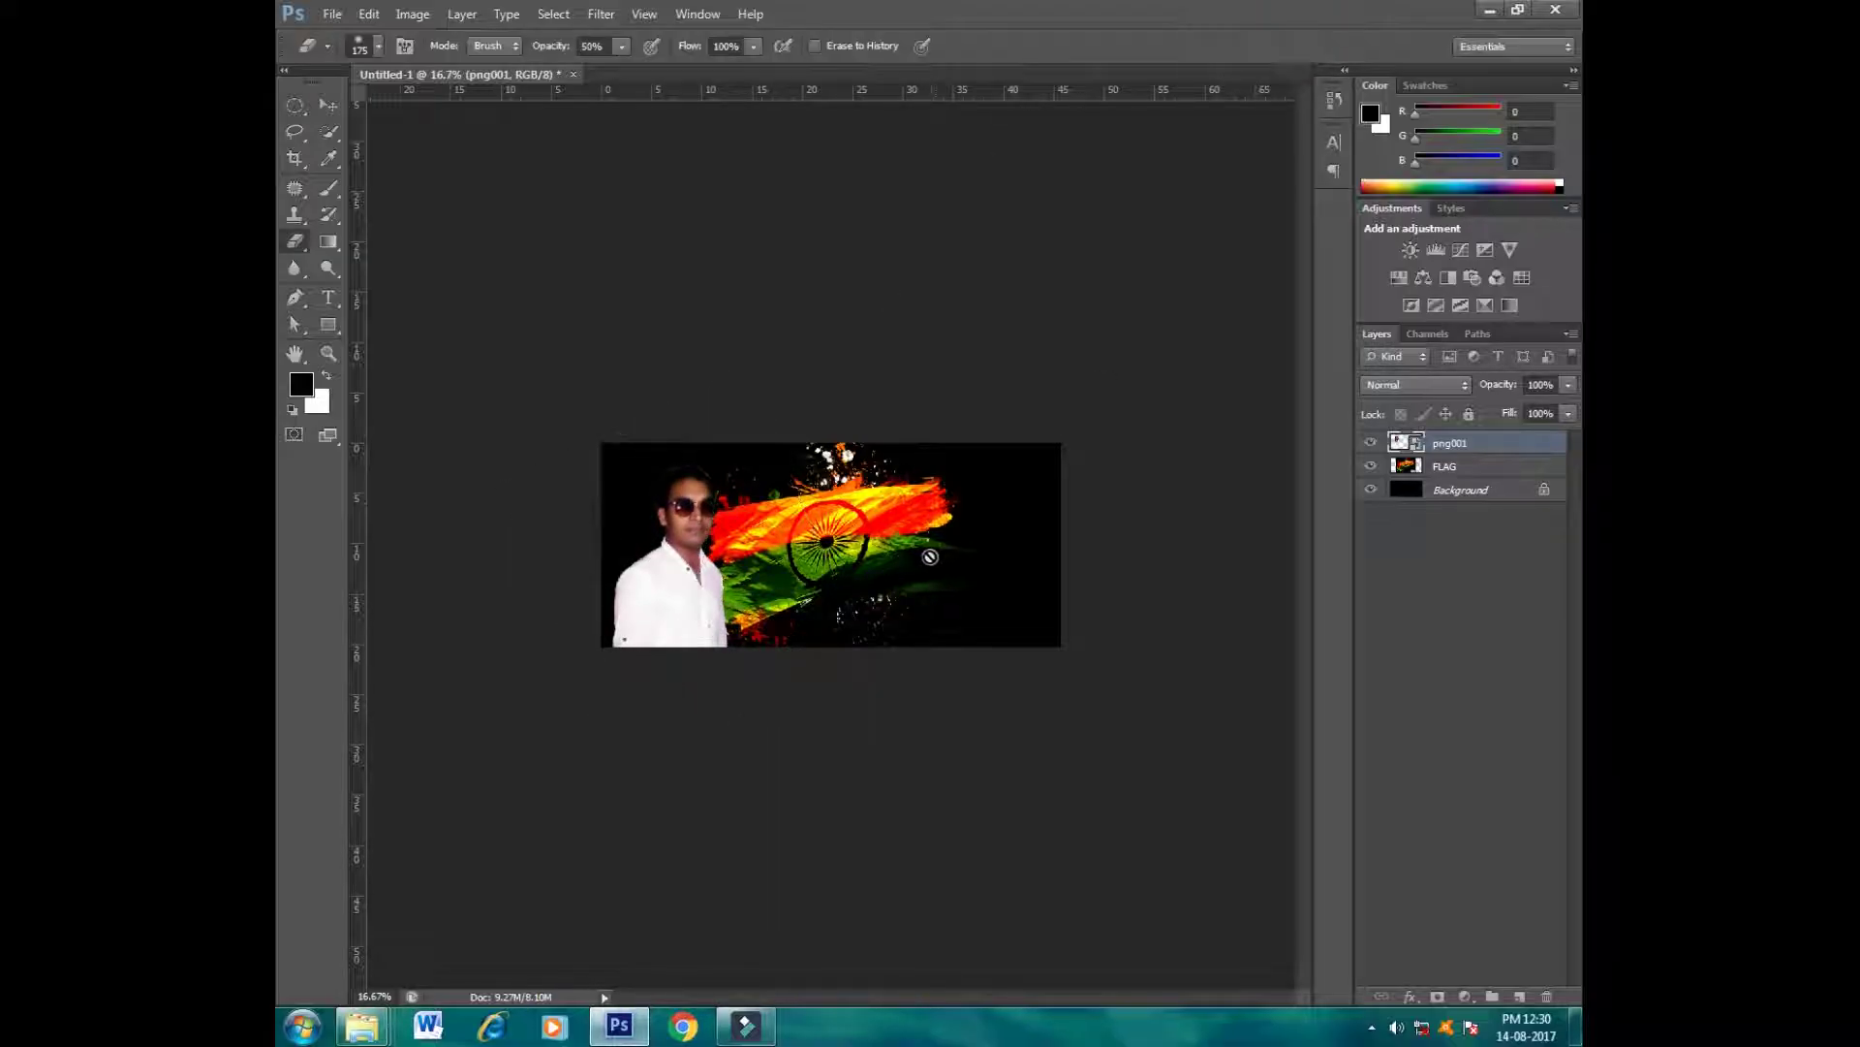
pyautogui.hotkey('ctrl', '0')
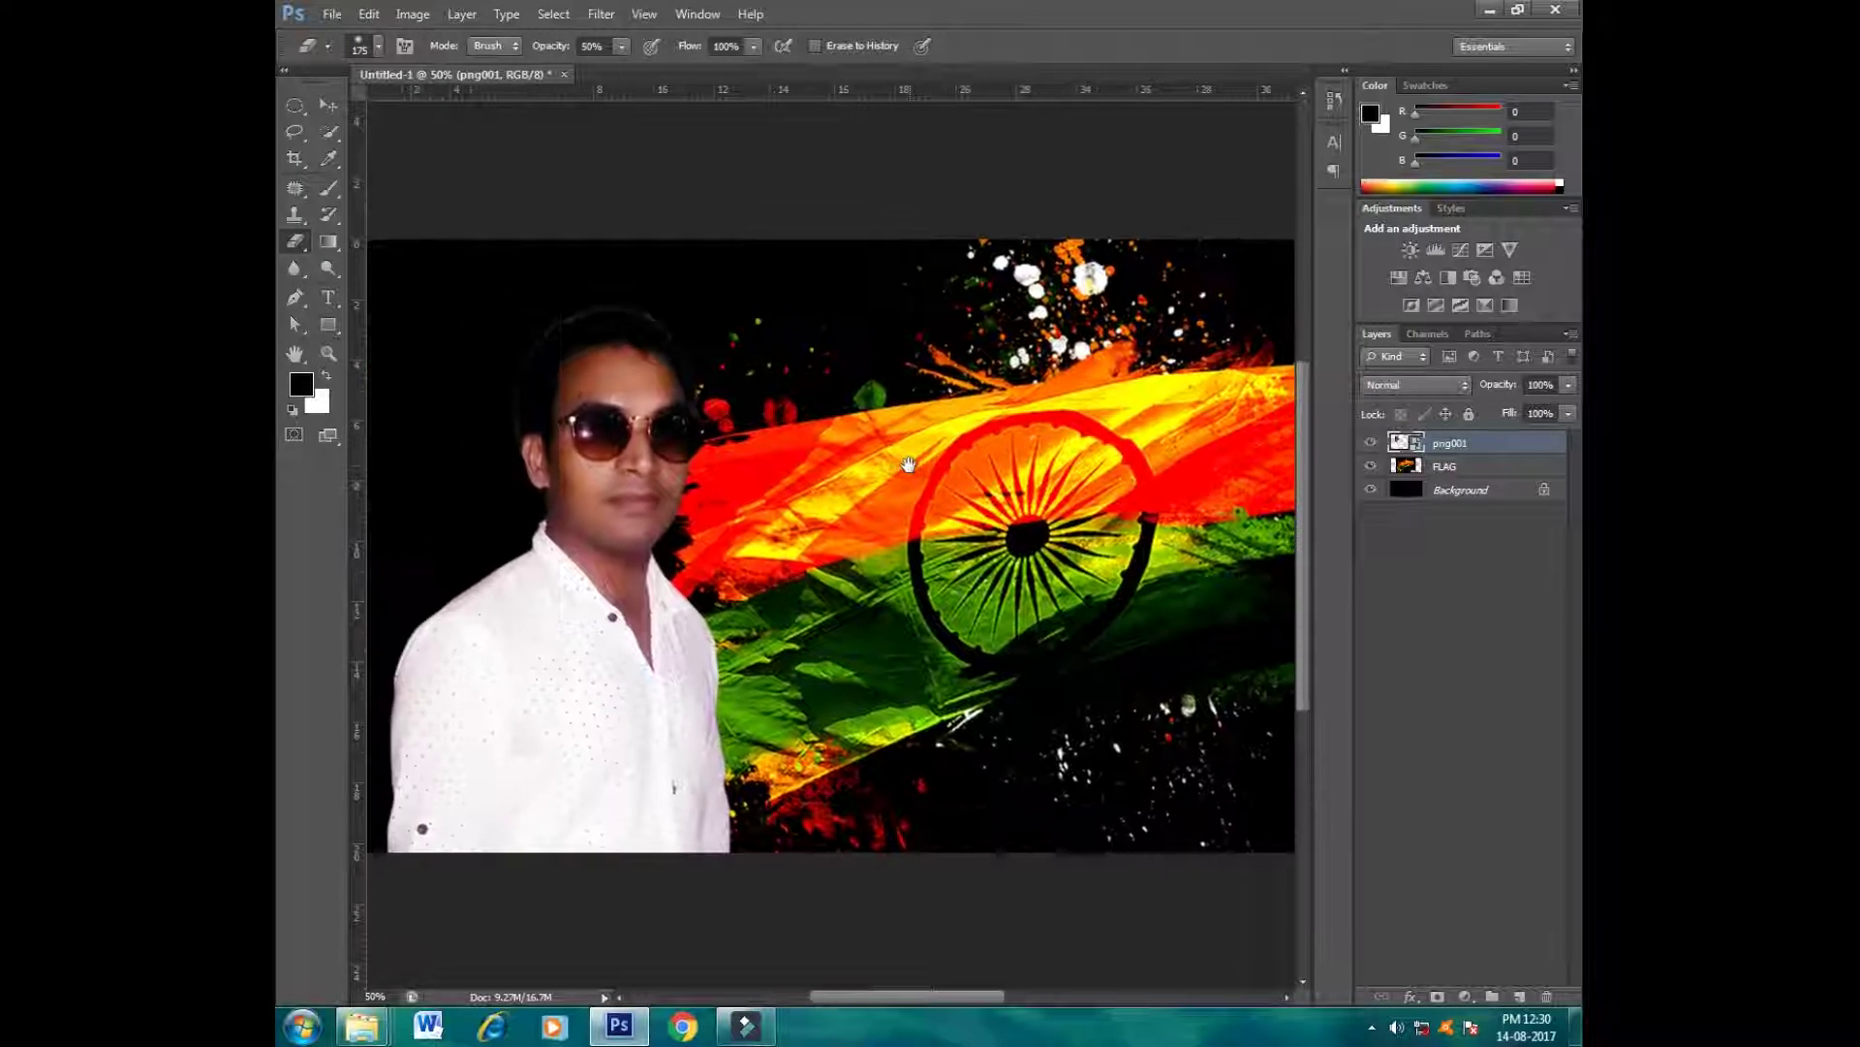
pyautogui.hscroll(5, 819, 423)
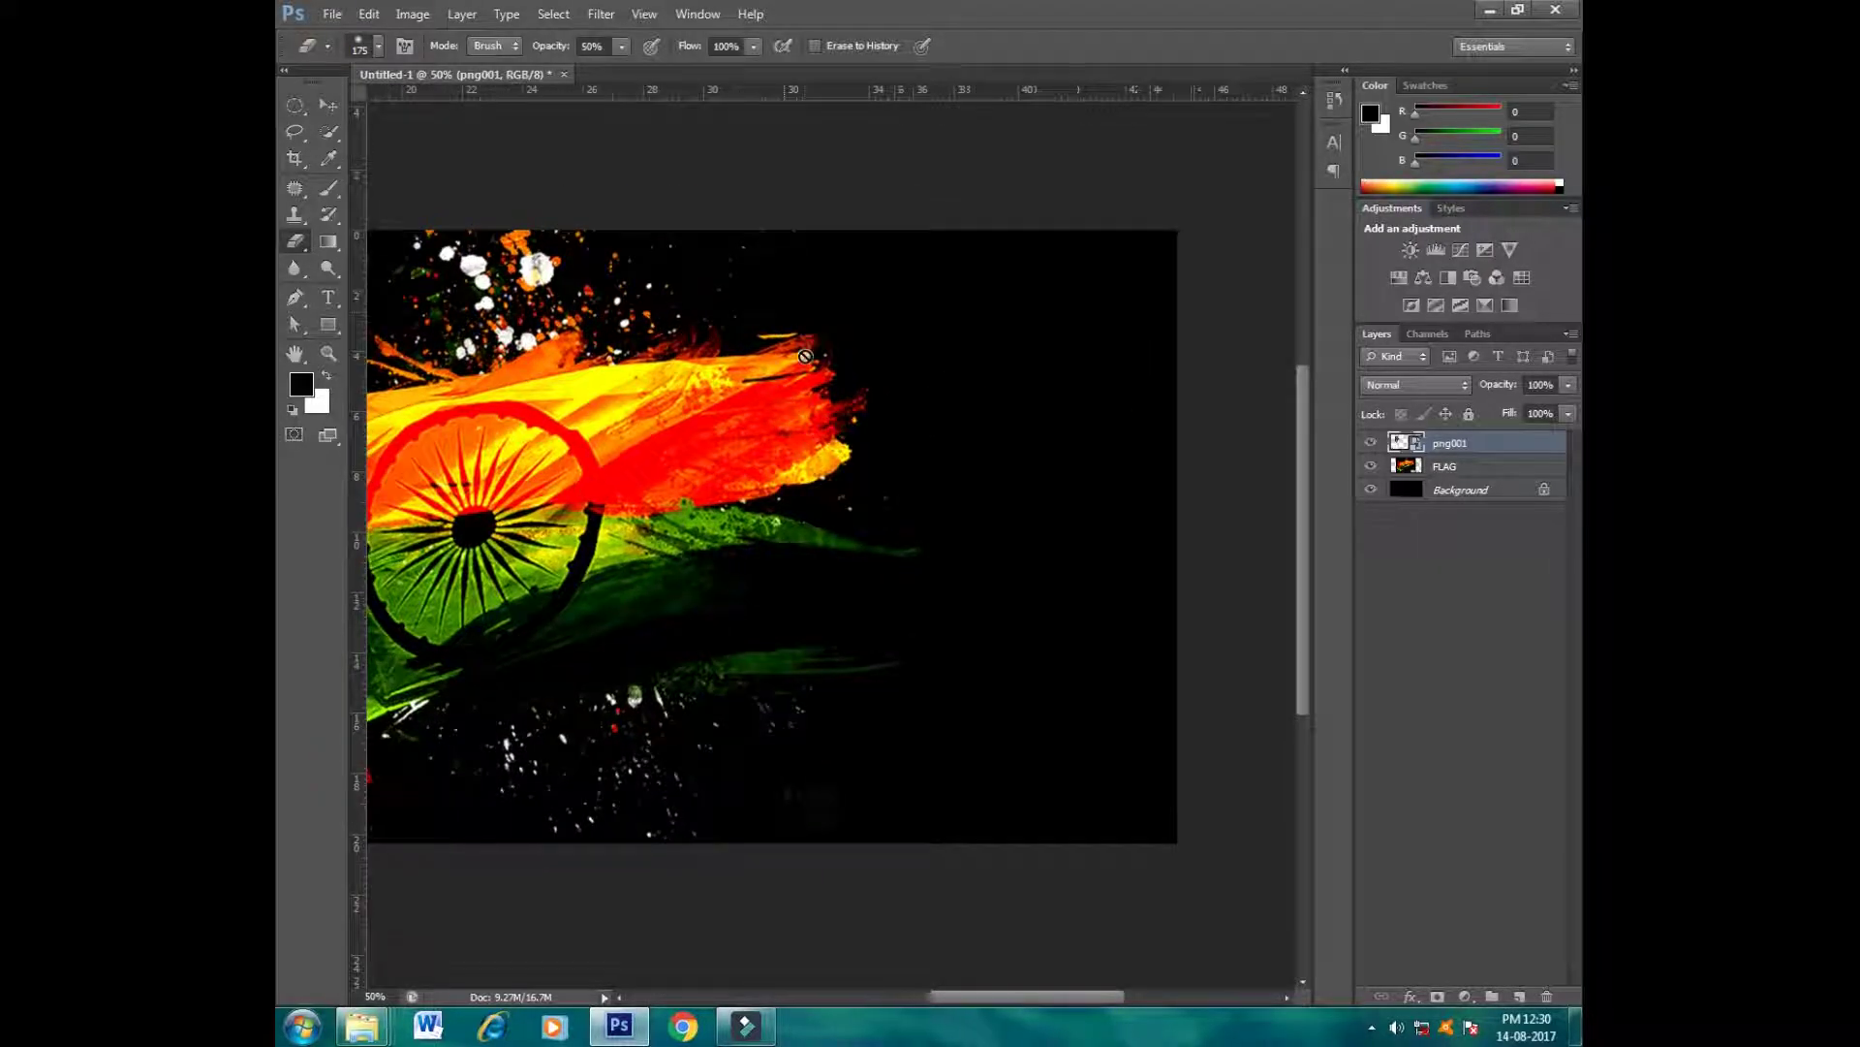
pyautogui.click(327, 297)
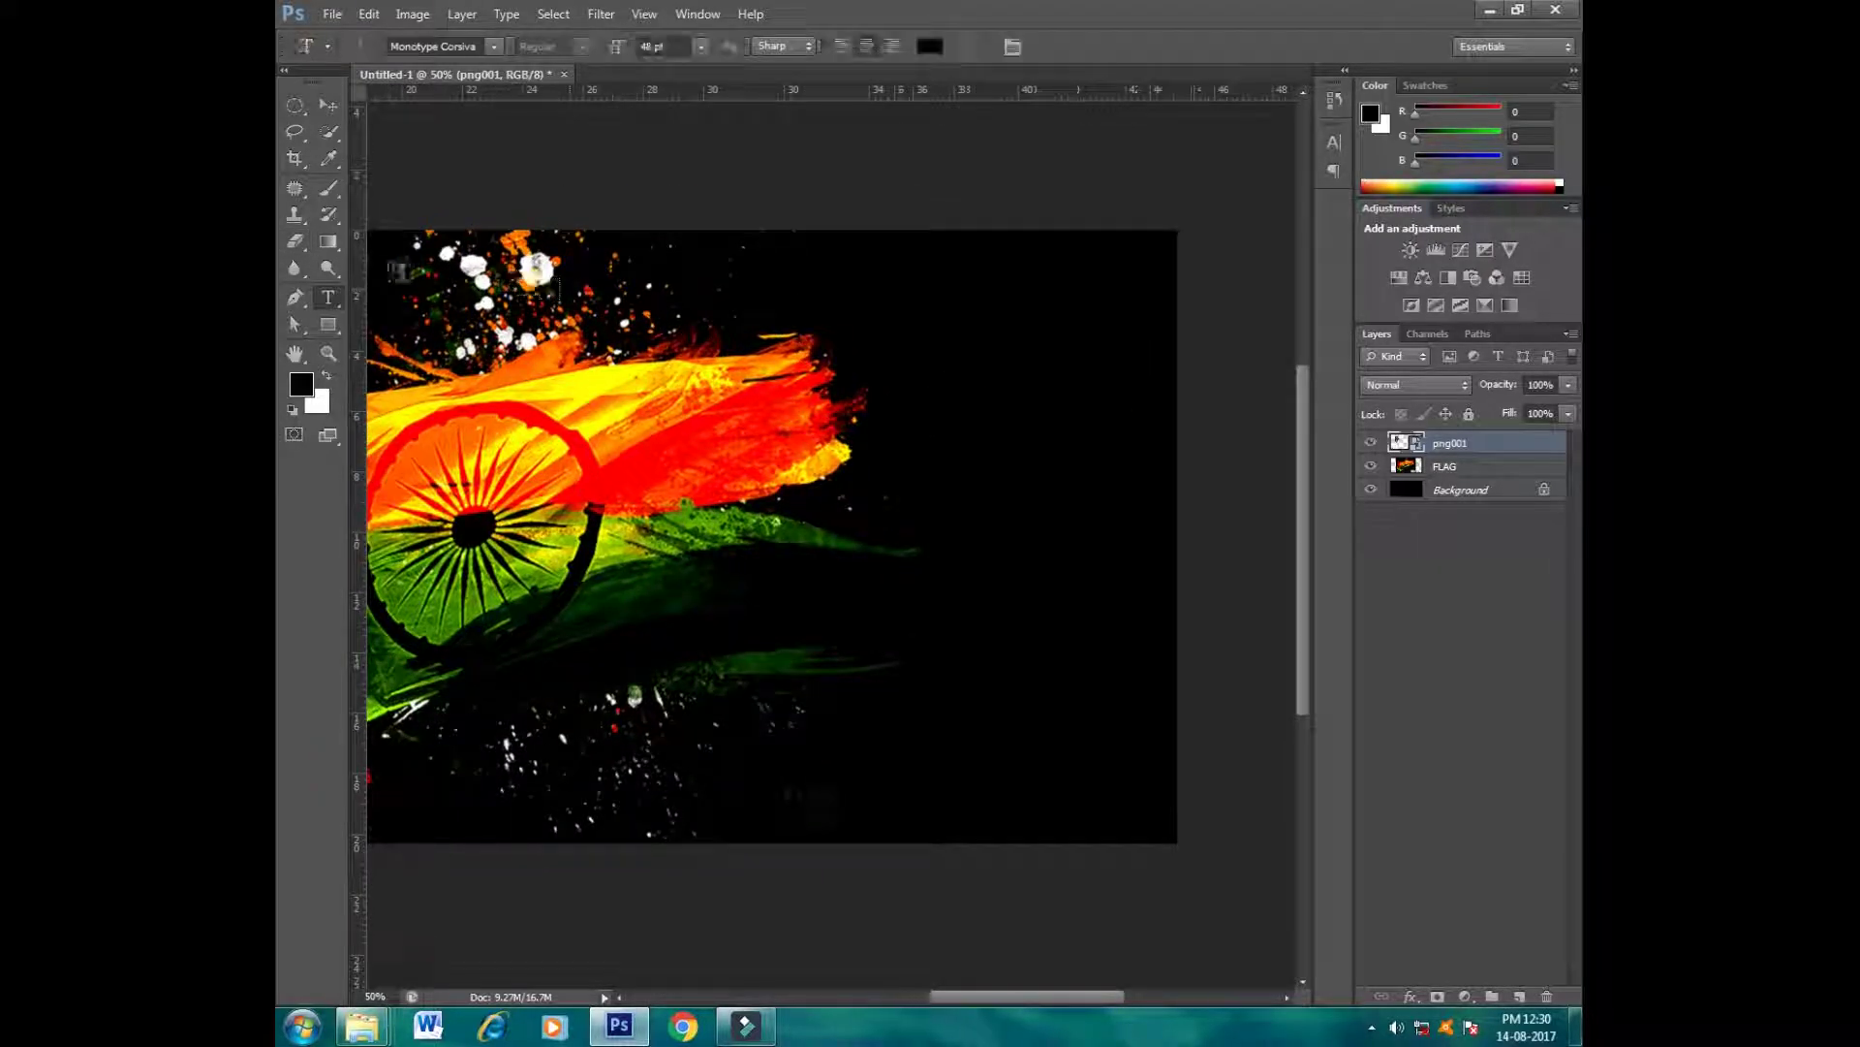
pyautogui.click(904, 372)
pyautogui.write('Happy')
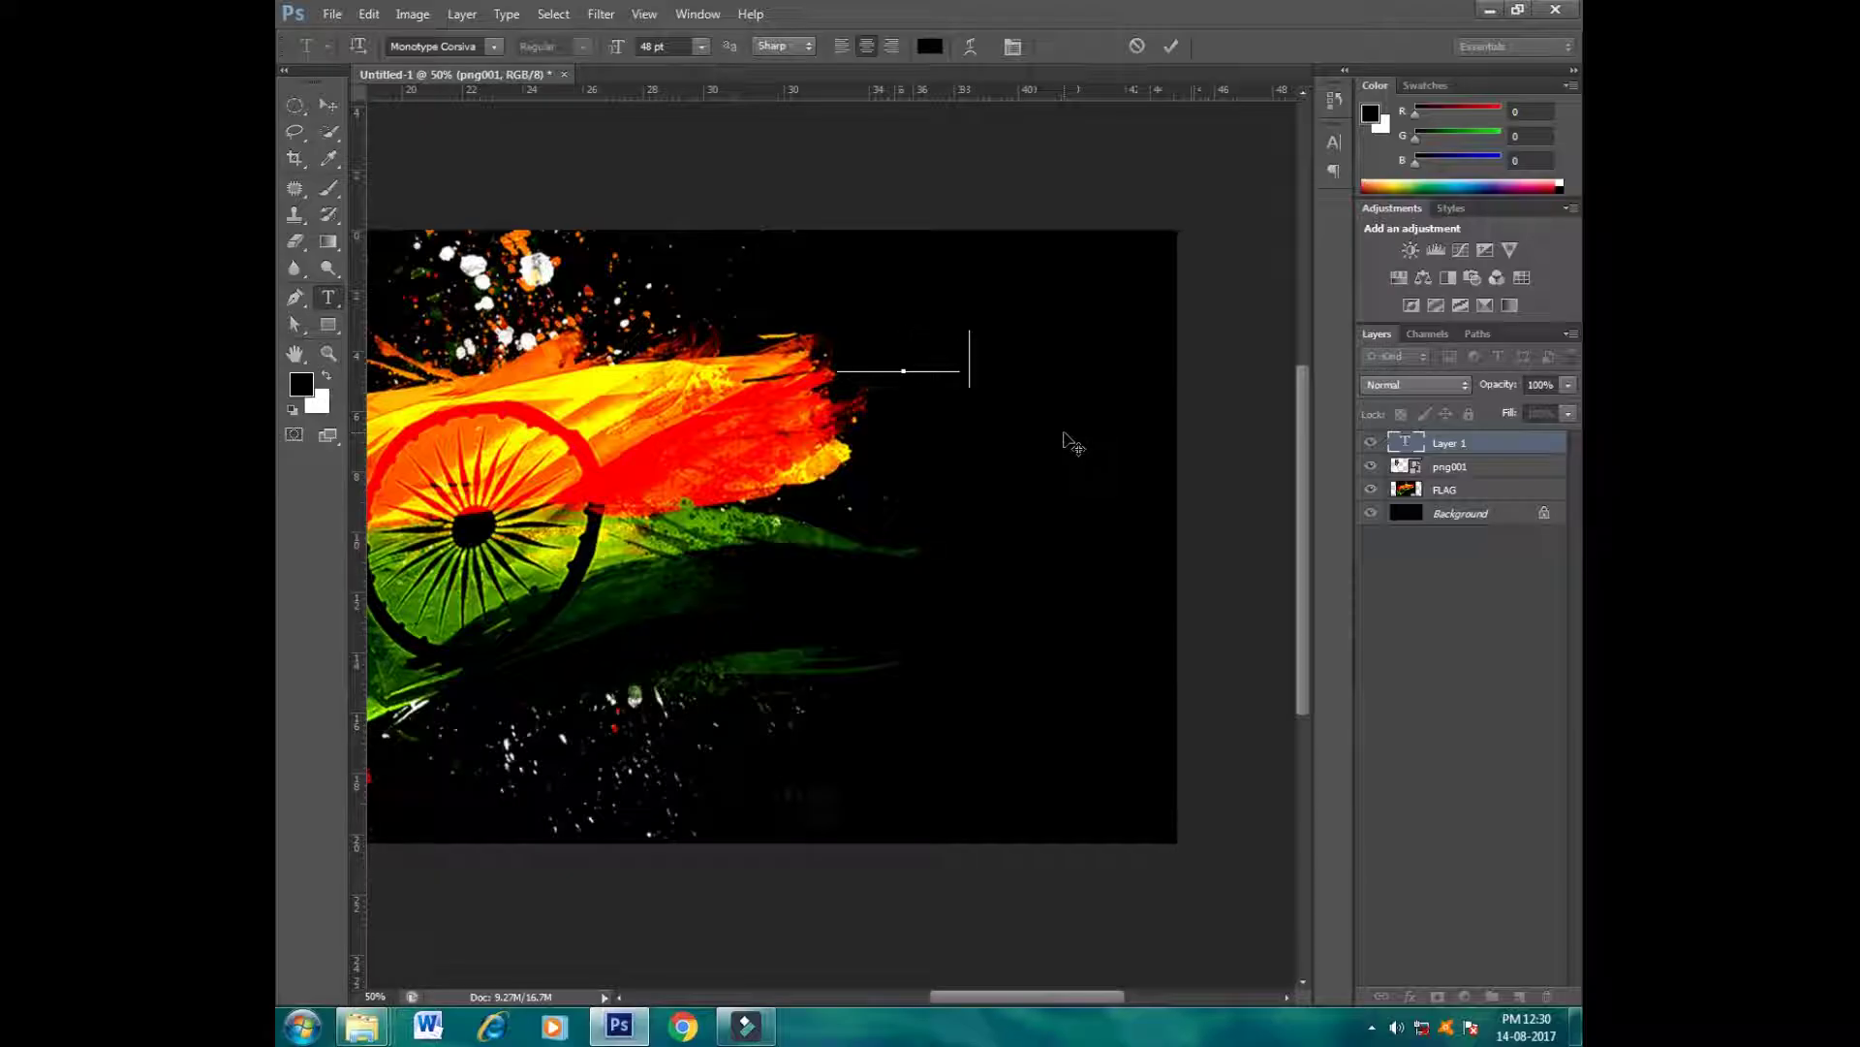
pyautogui.click(1170, 48)
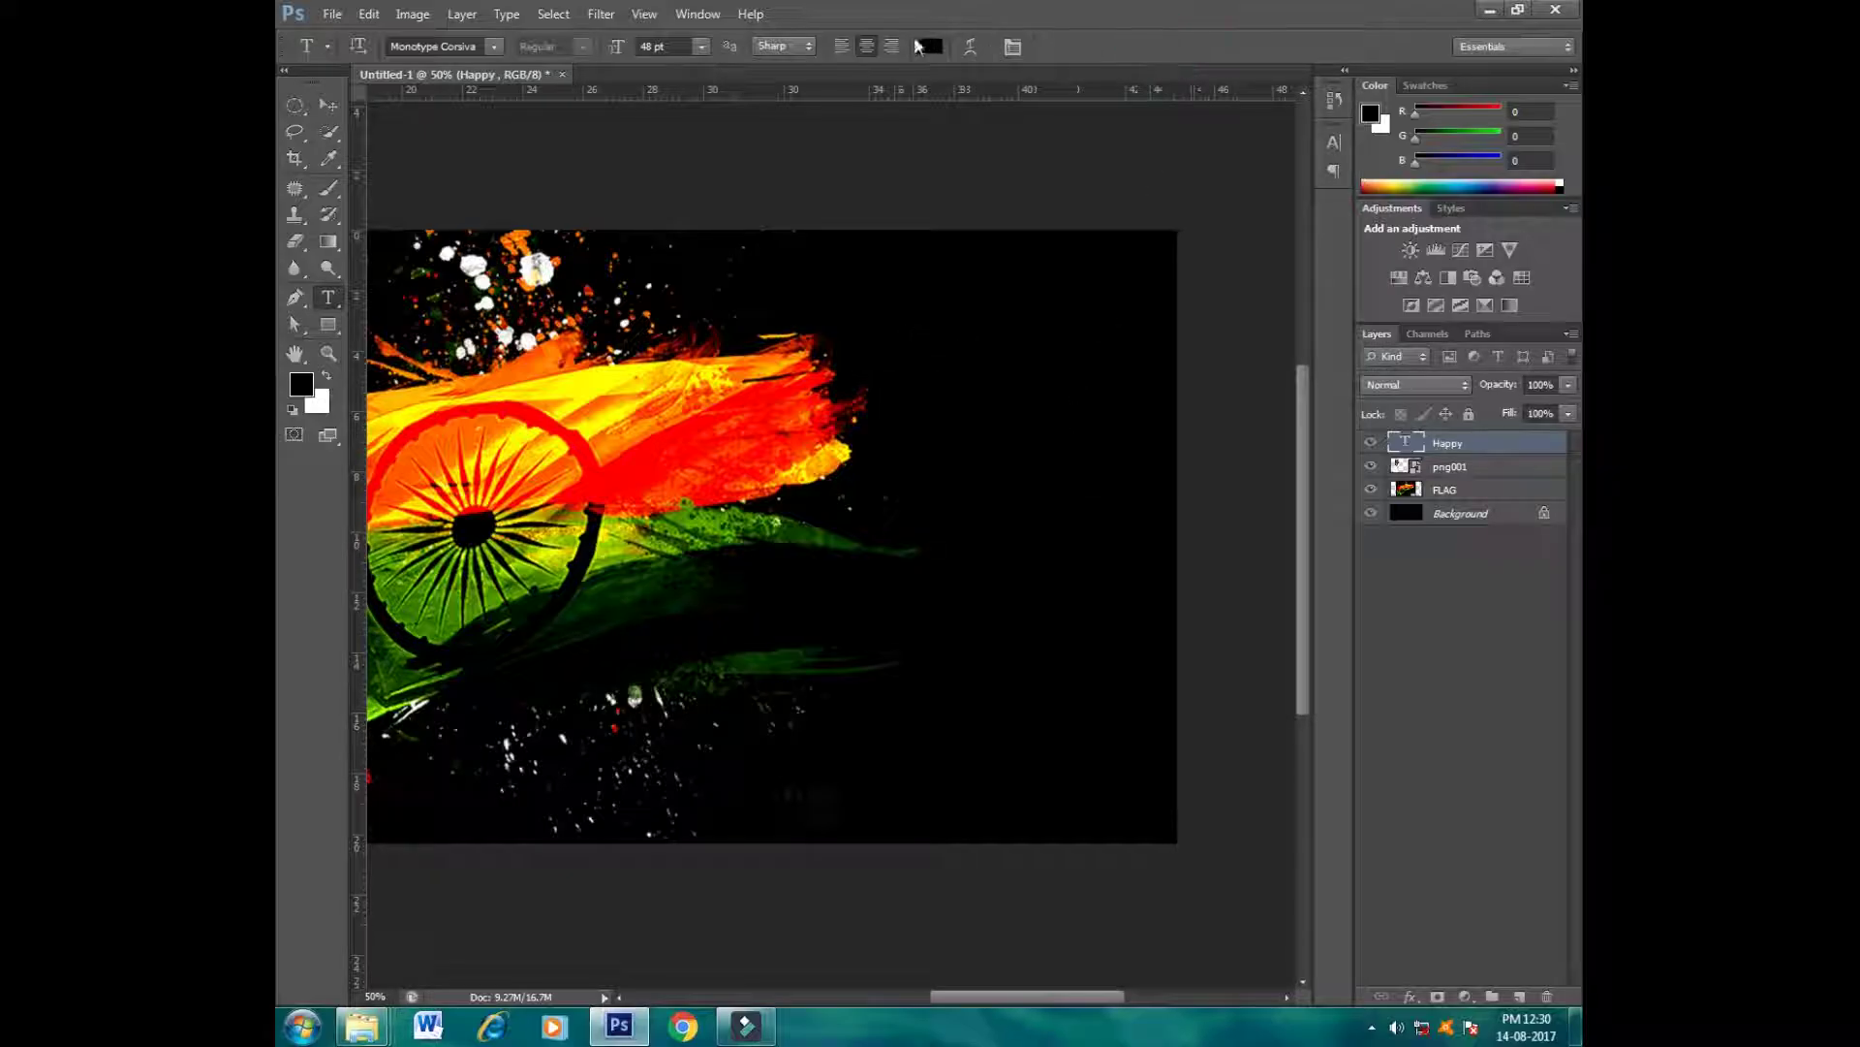
pyautogui.click(928, 45)
pyautogui.click(294, 145)
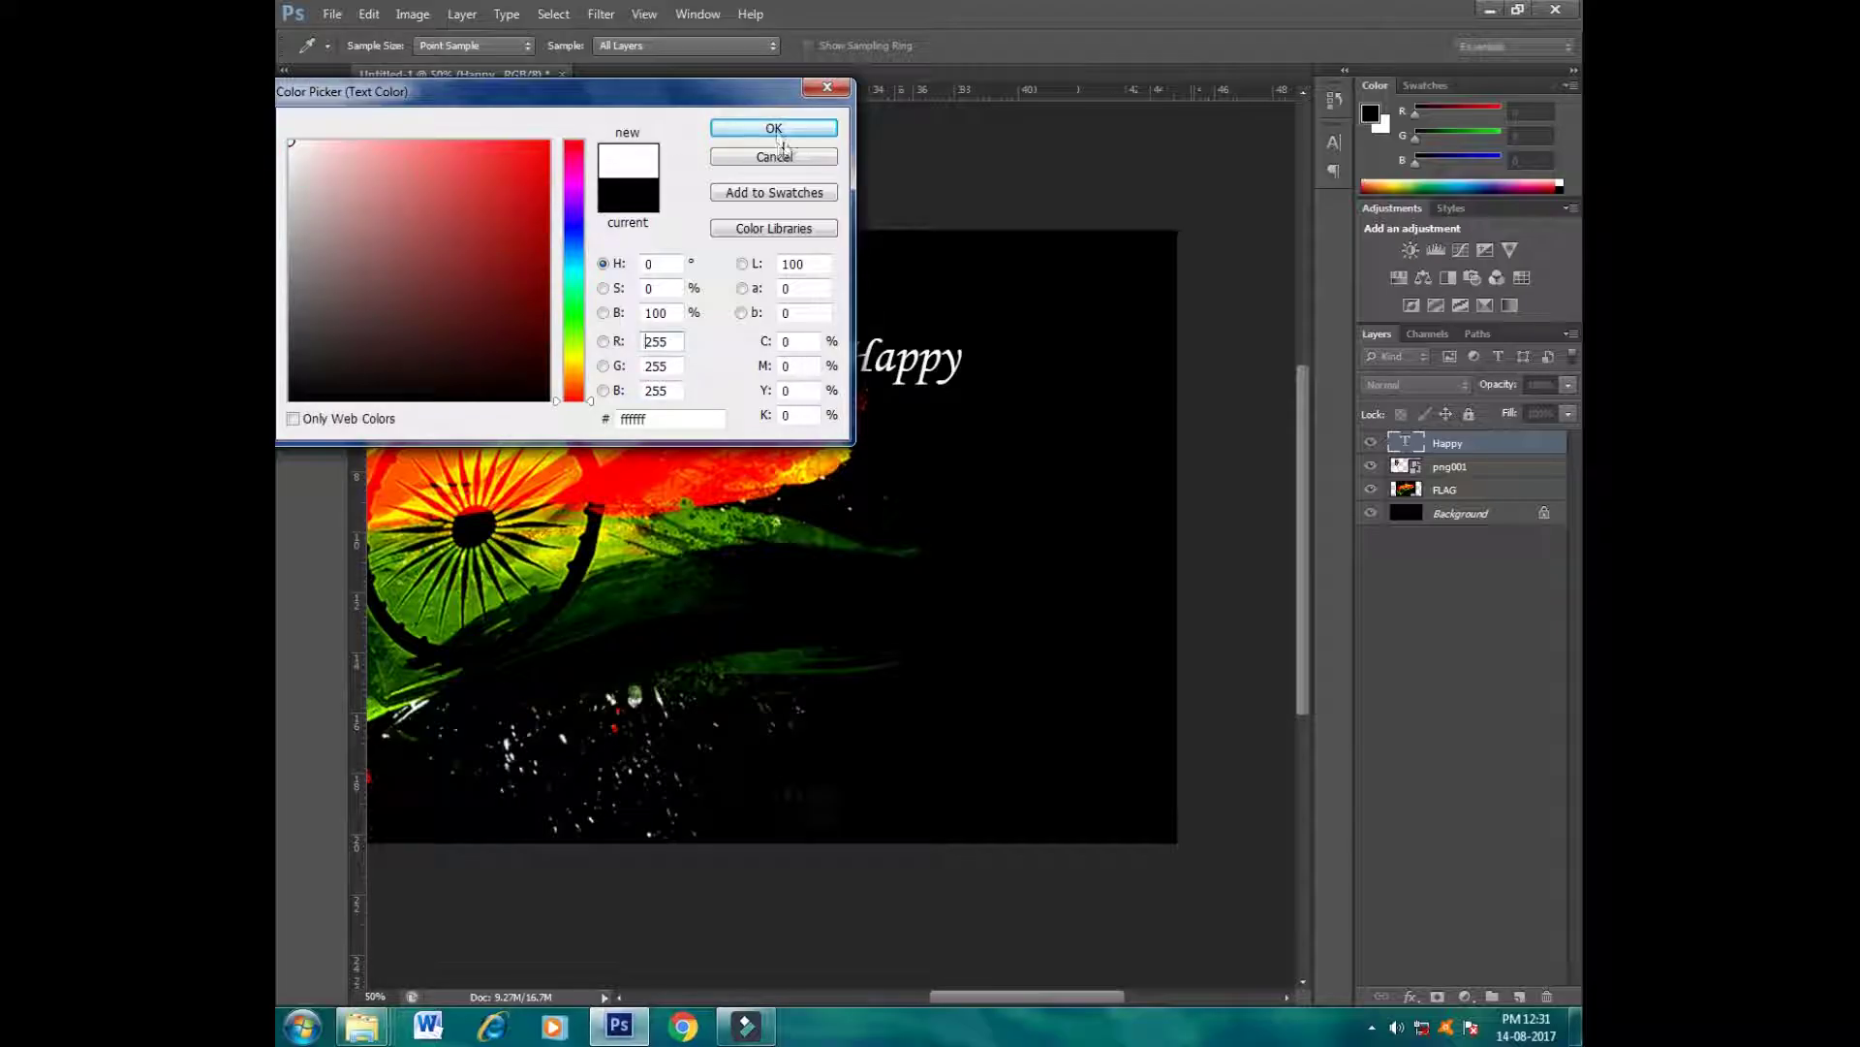
pyautogui.click(774, 128)
# Step: Add 'Independence' and 'Day' on new lines and move the heading right and down
pyautogui.click(967, 359)
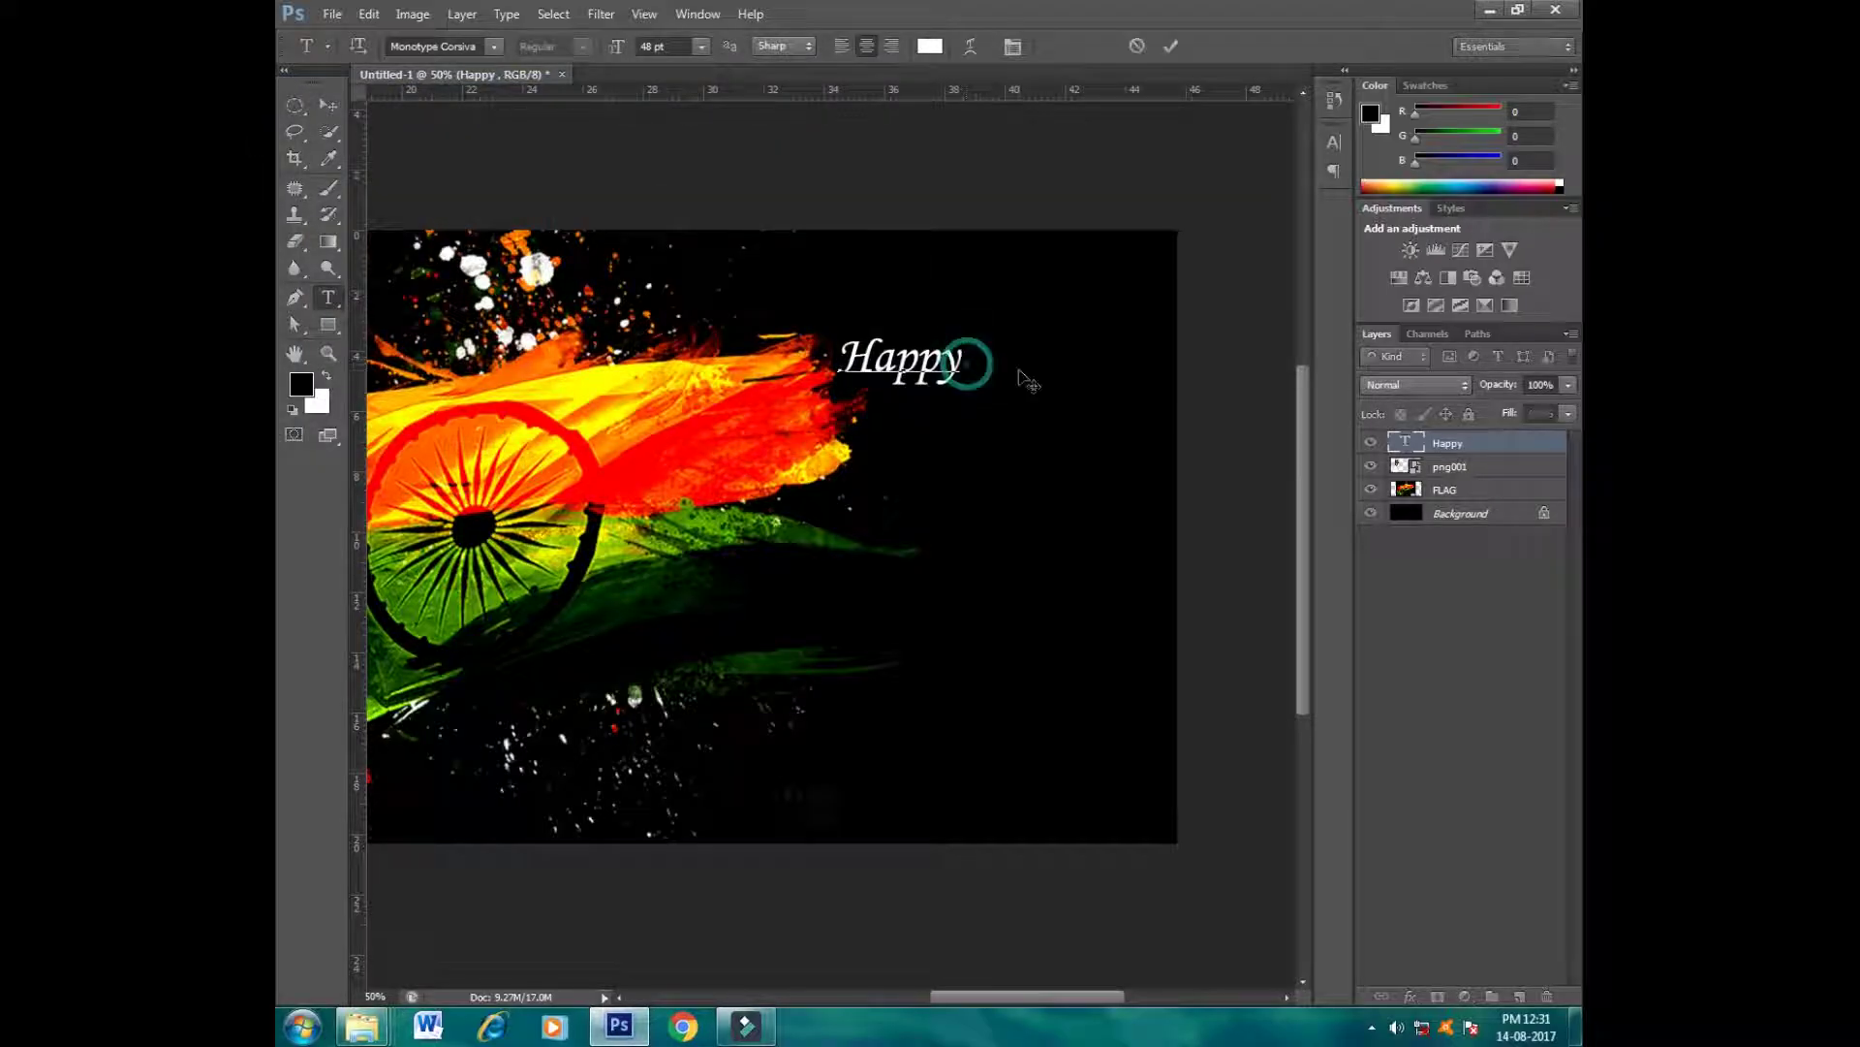
pyautogui.press('Return')
pyautogui.write('I')
pyautogui.write('ndependence')
pyautogui.press('Return')
pyautogui.write('Day')
pyautogui.hotkey('ctrl', 'Return')
pyautogui.moveTo(920, 373)
pyautogui.mouseDown()
pyautogui.moveTo(1013, 433)
pyautogui.moveTo(1037, 611)
pyautogui.mouseUp()
# Step: Increase the heading's leading to 104.01 pt to spread the three lines apart
pyautogui.press('t')
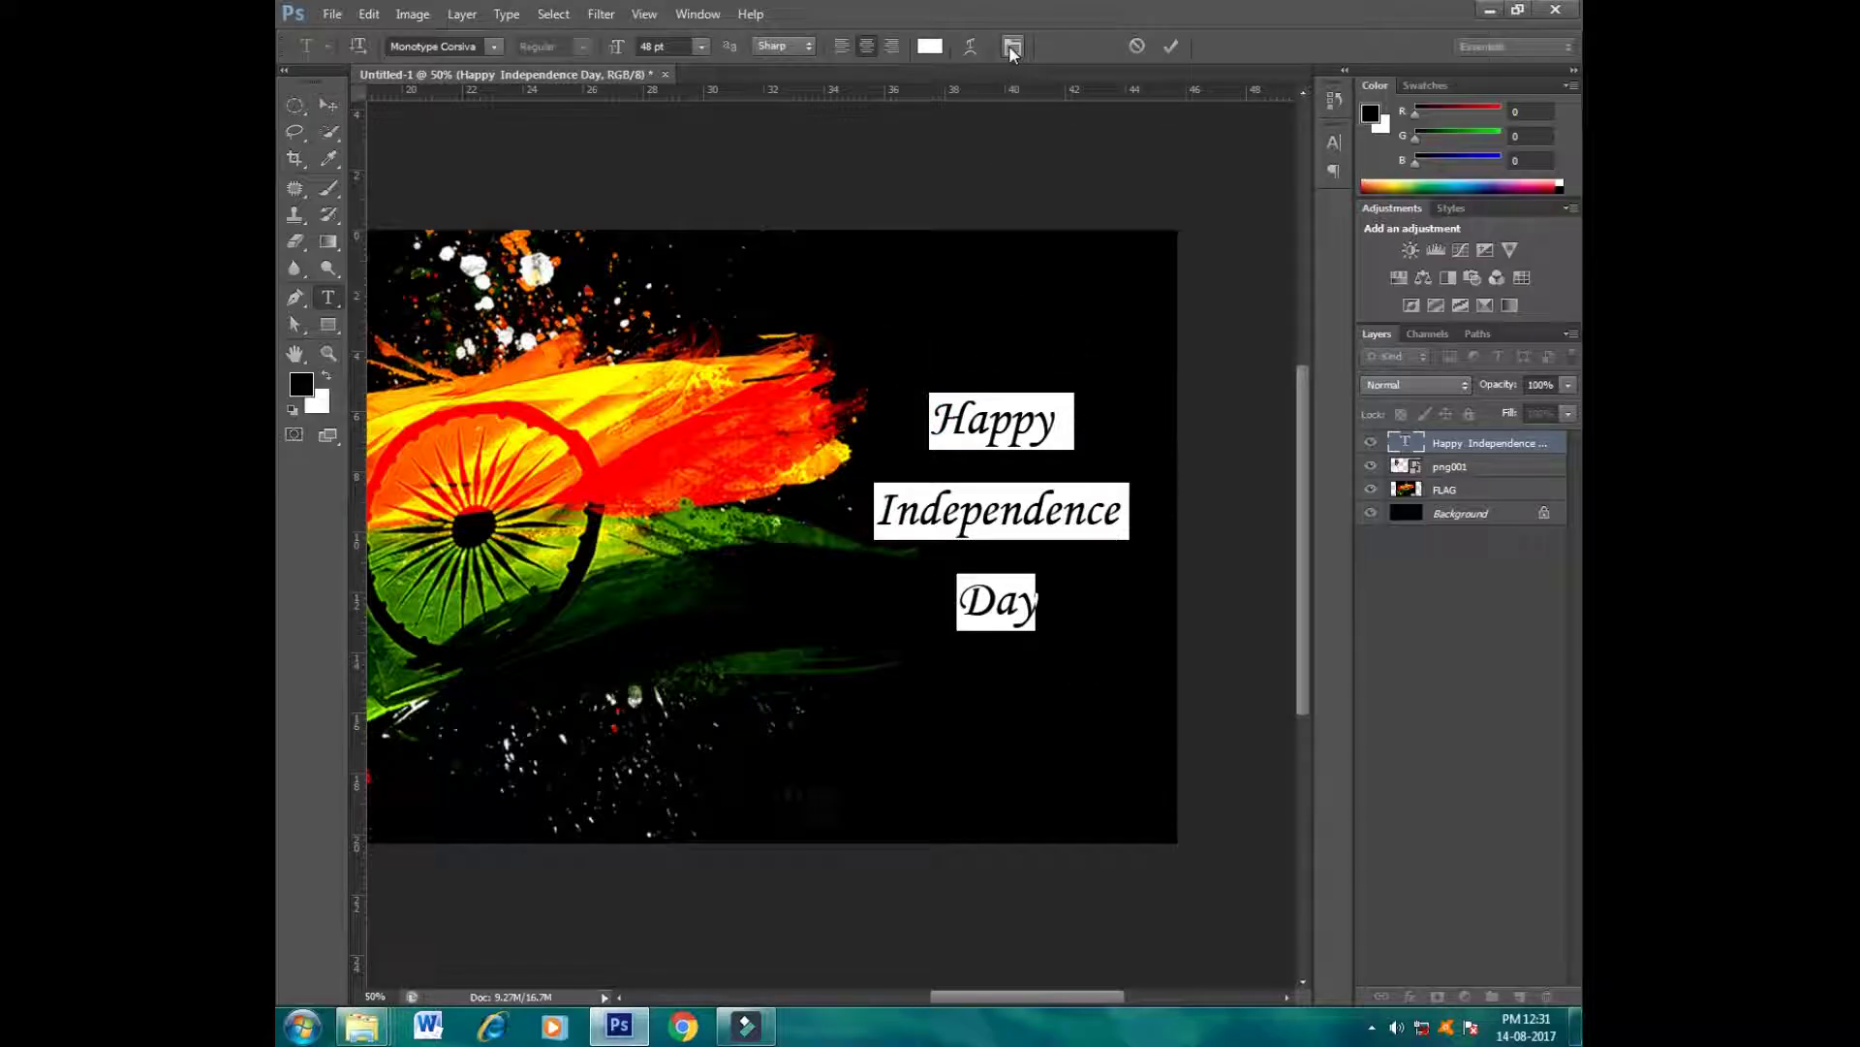
pyautogui.click(1013, 46)
pyautogui.write('90')
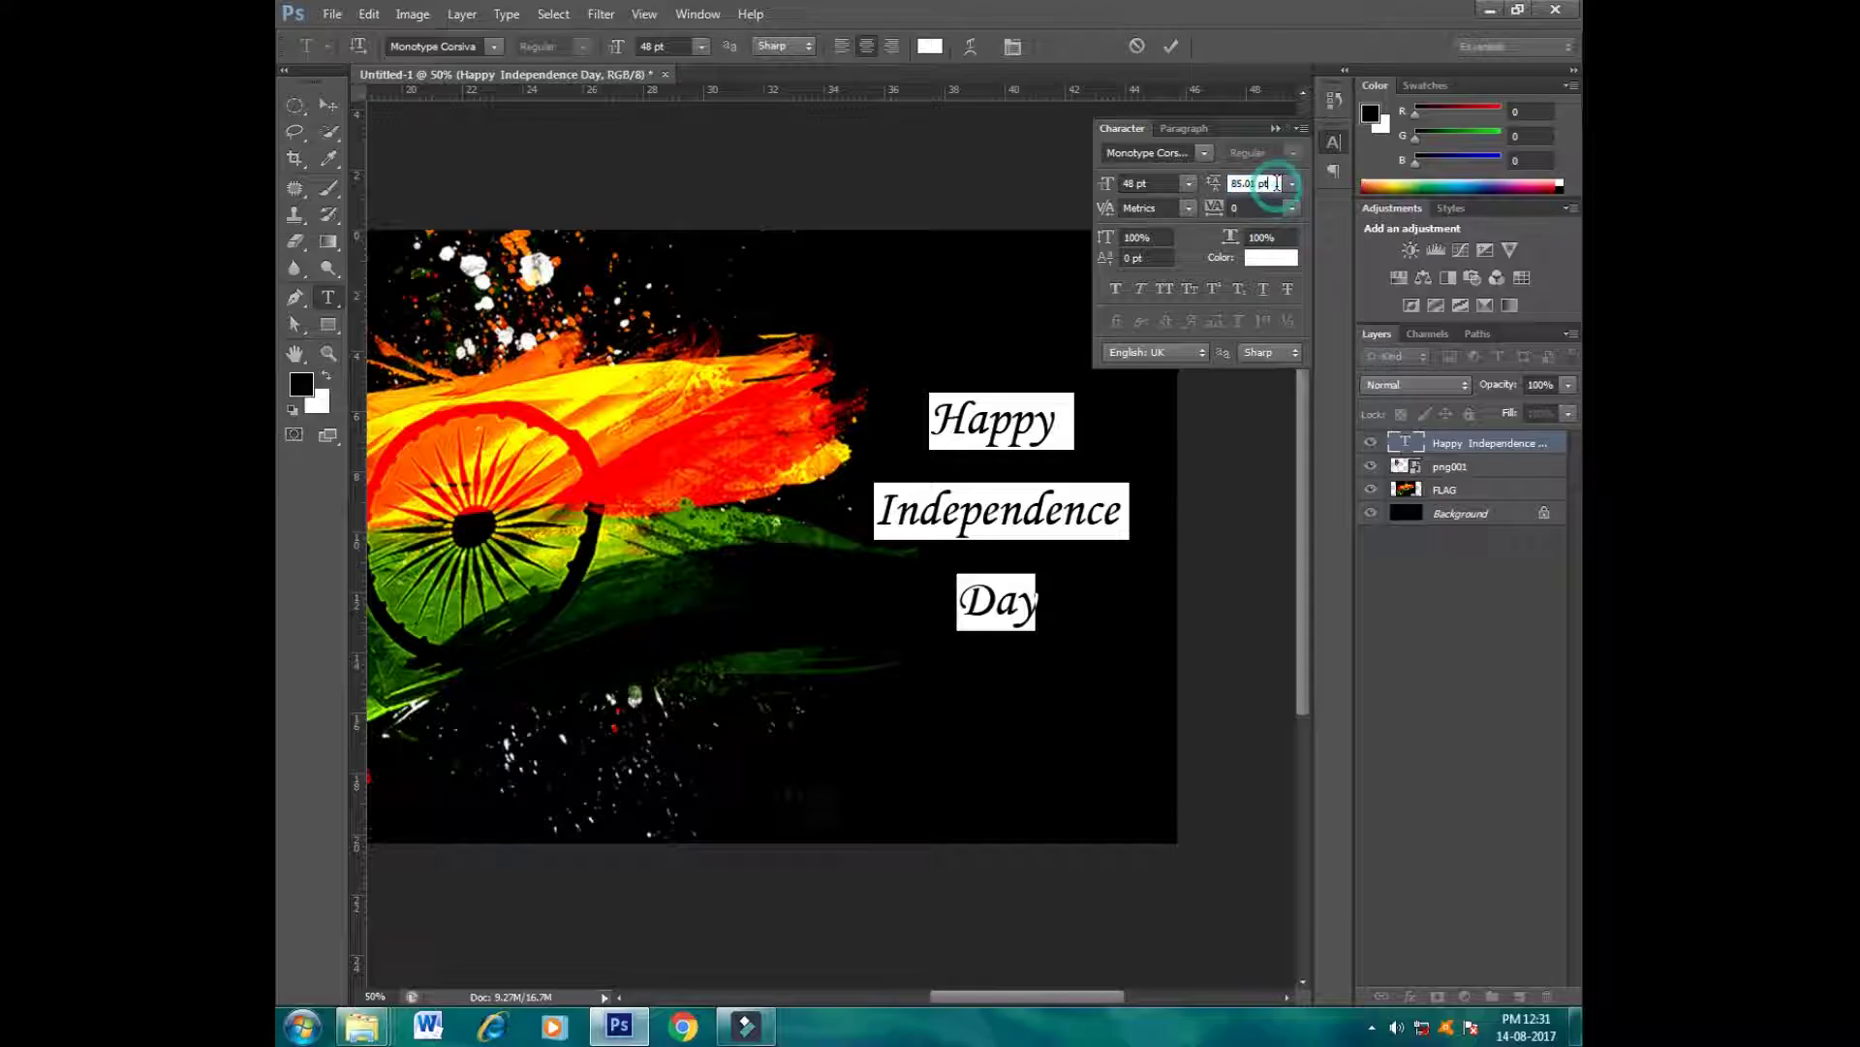
pyautogui.press('Return')
pyautogui.scroll(7, 1257, 177)
pyautogui.scroll(7, 1254, 177)
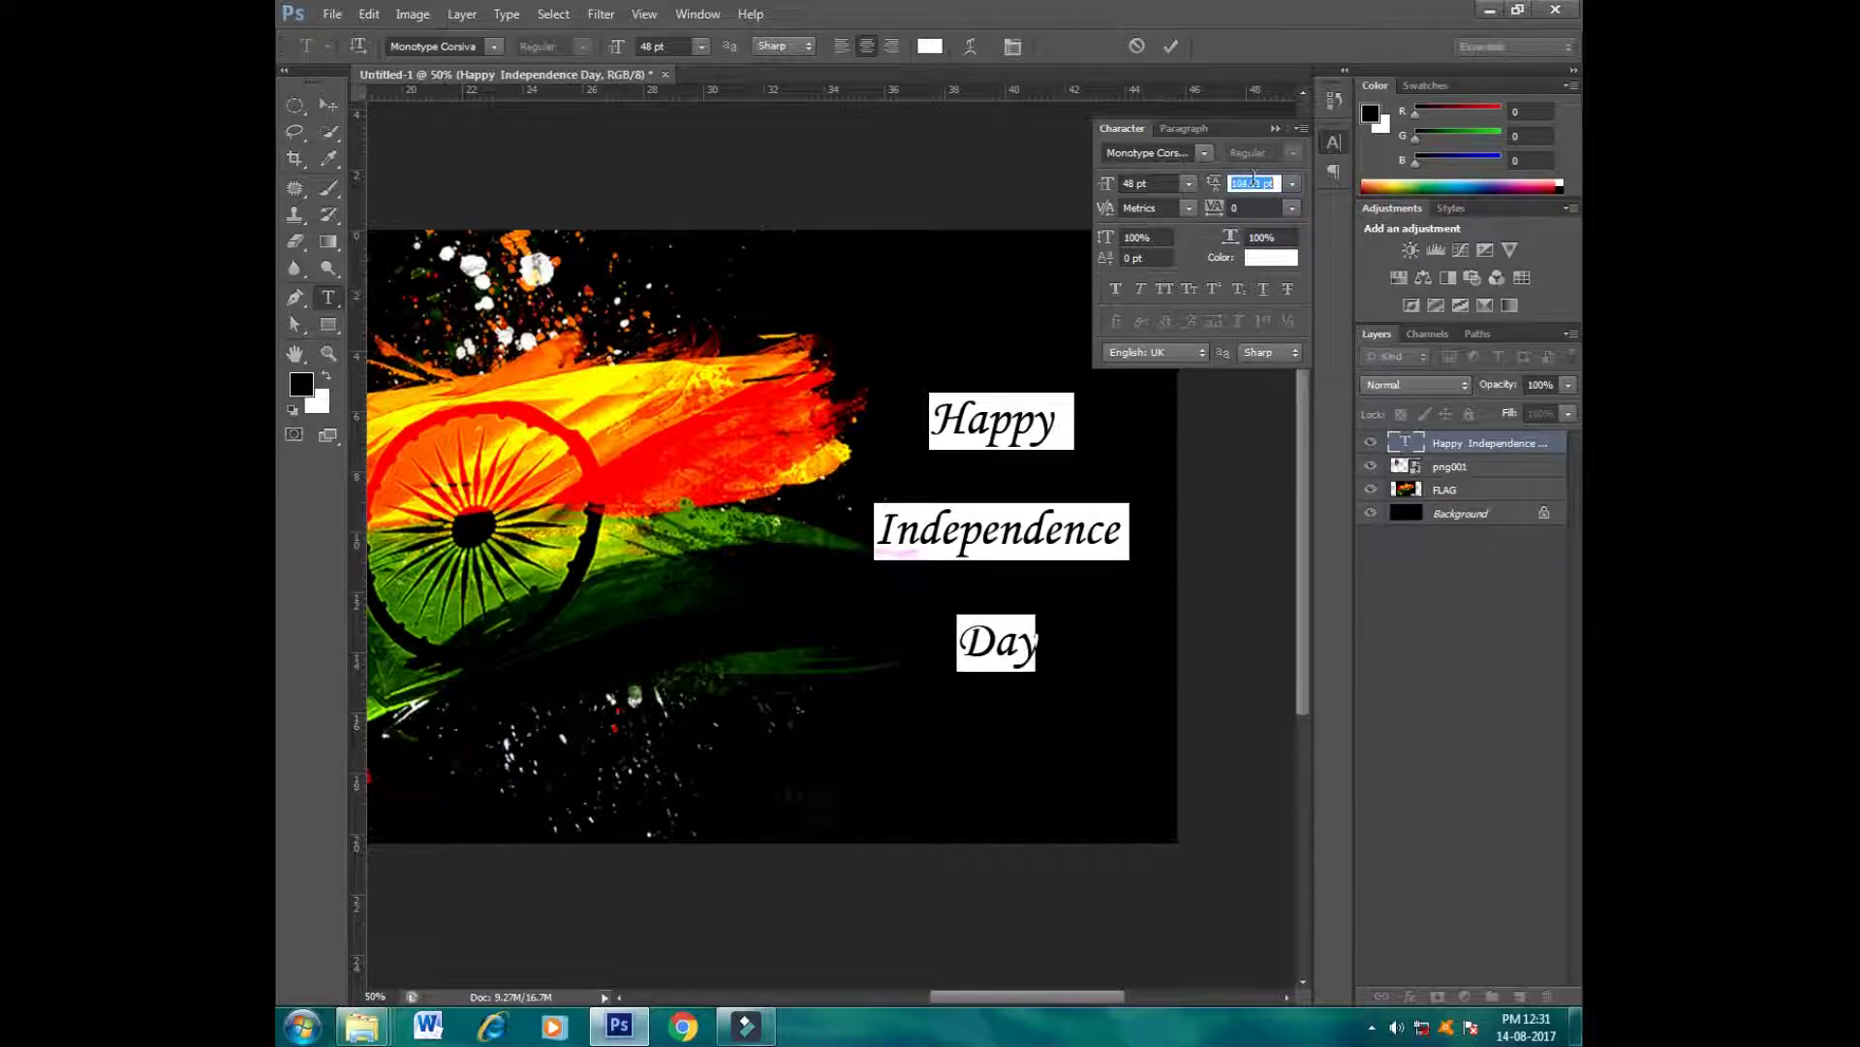
pyautogui.click(1172, 47)
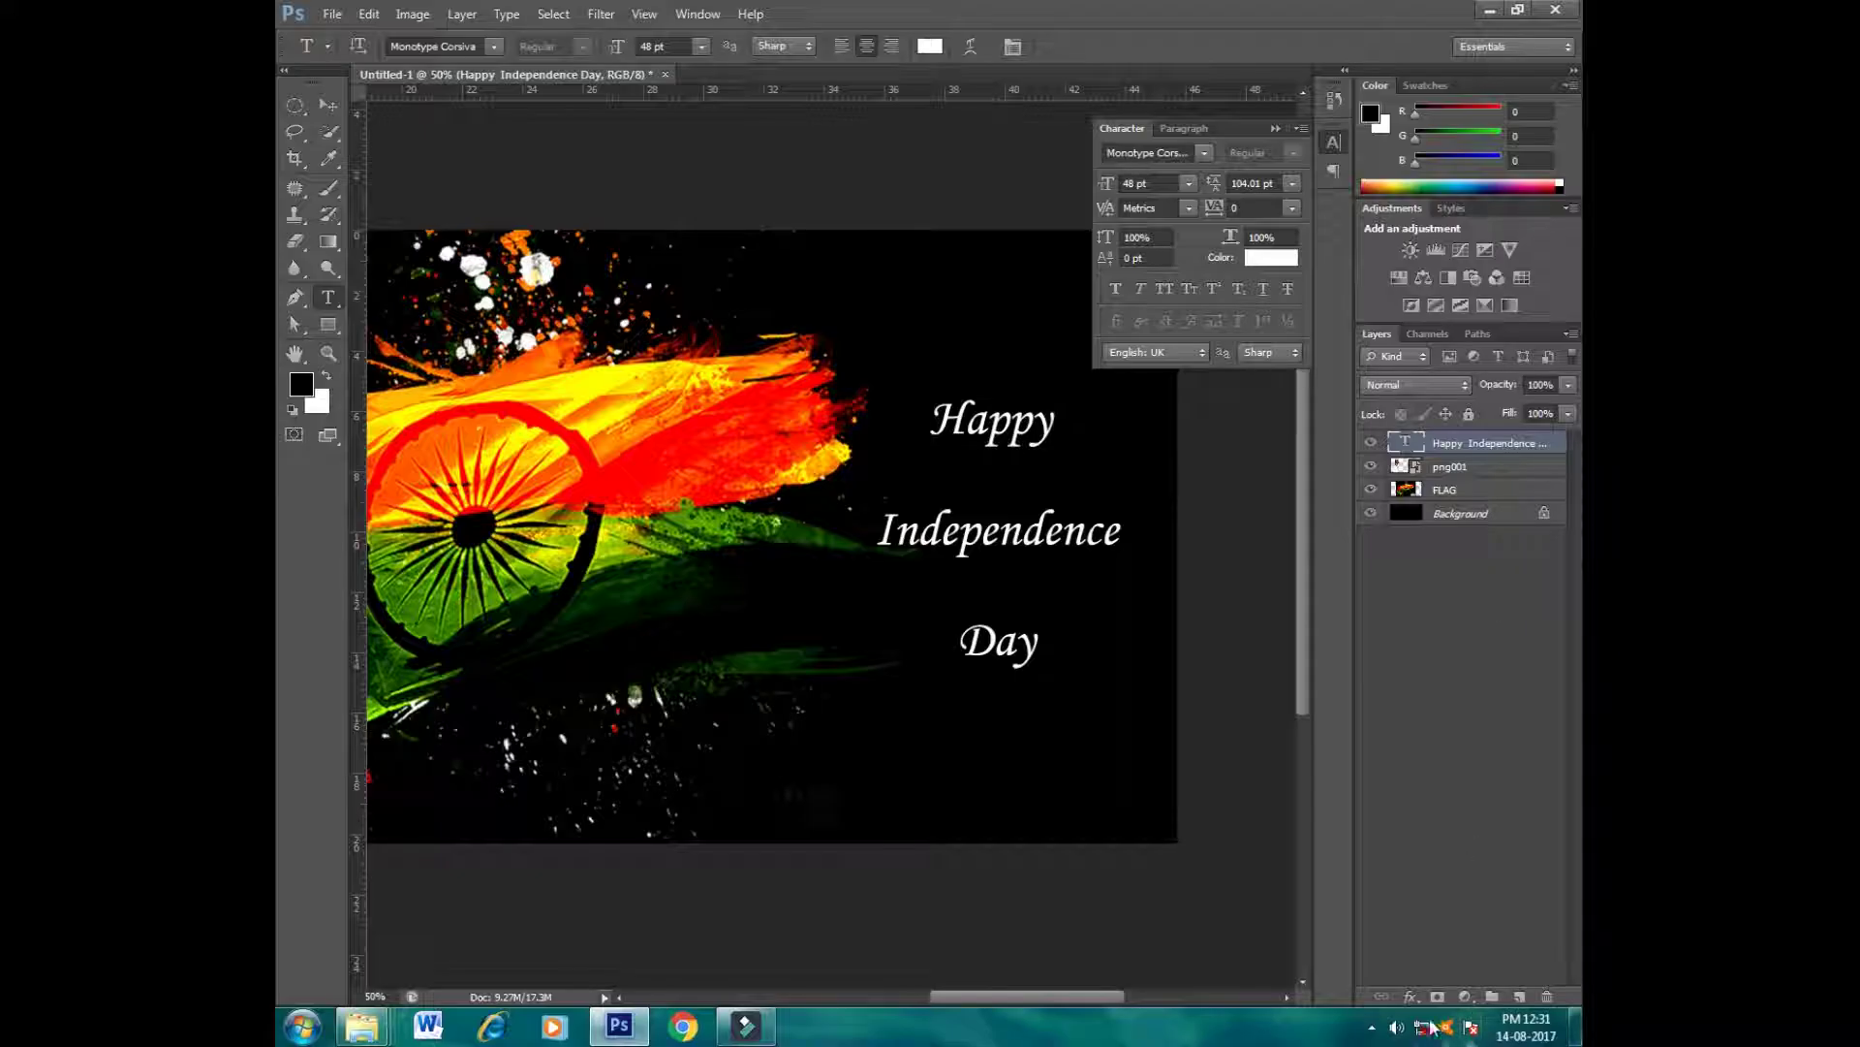
pyautogui.click(1410, 996)
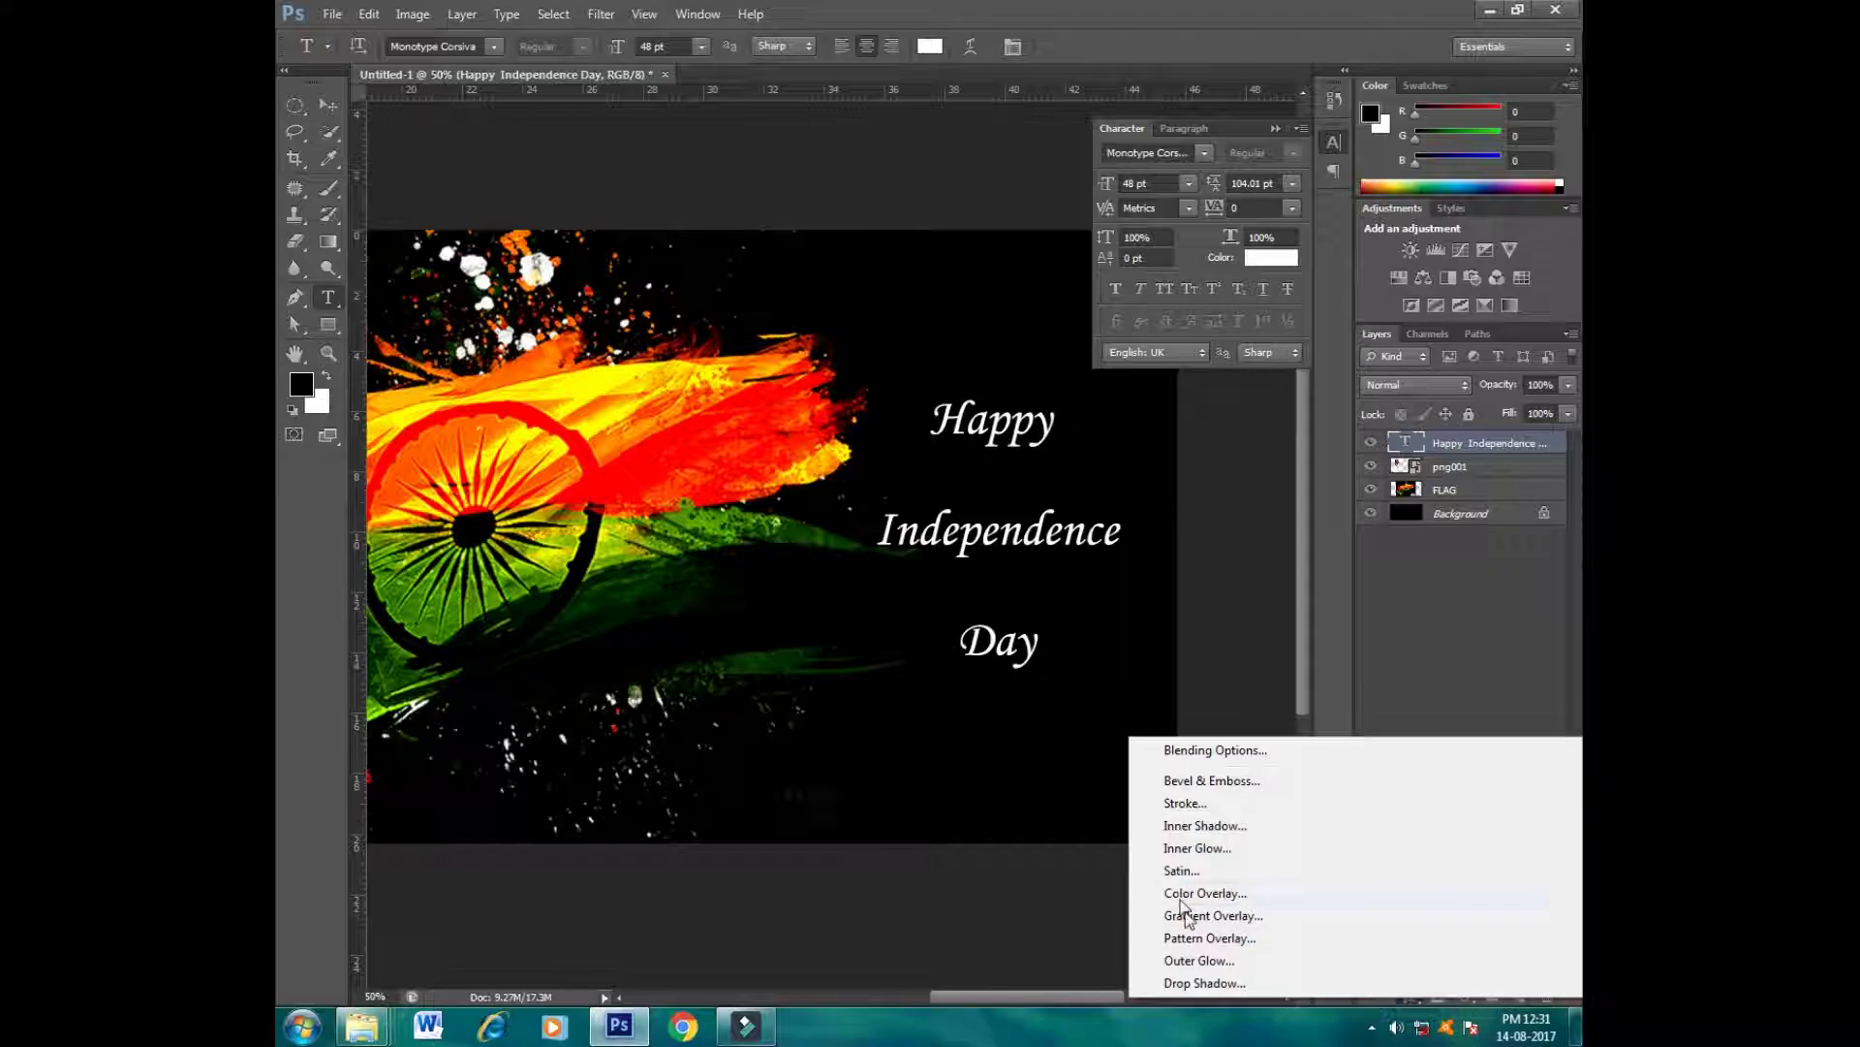
# Step: Give the heading a 3 px pure red (ff0000) stroke with slightly lowered opacity
pyautogui.click(1194, 804)
pyautogui.moveTo(917, 811); pyautogui.dragTo(915, 695)
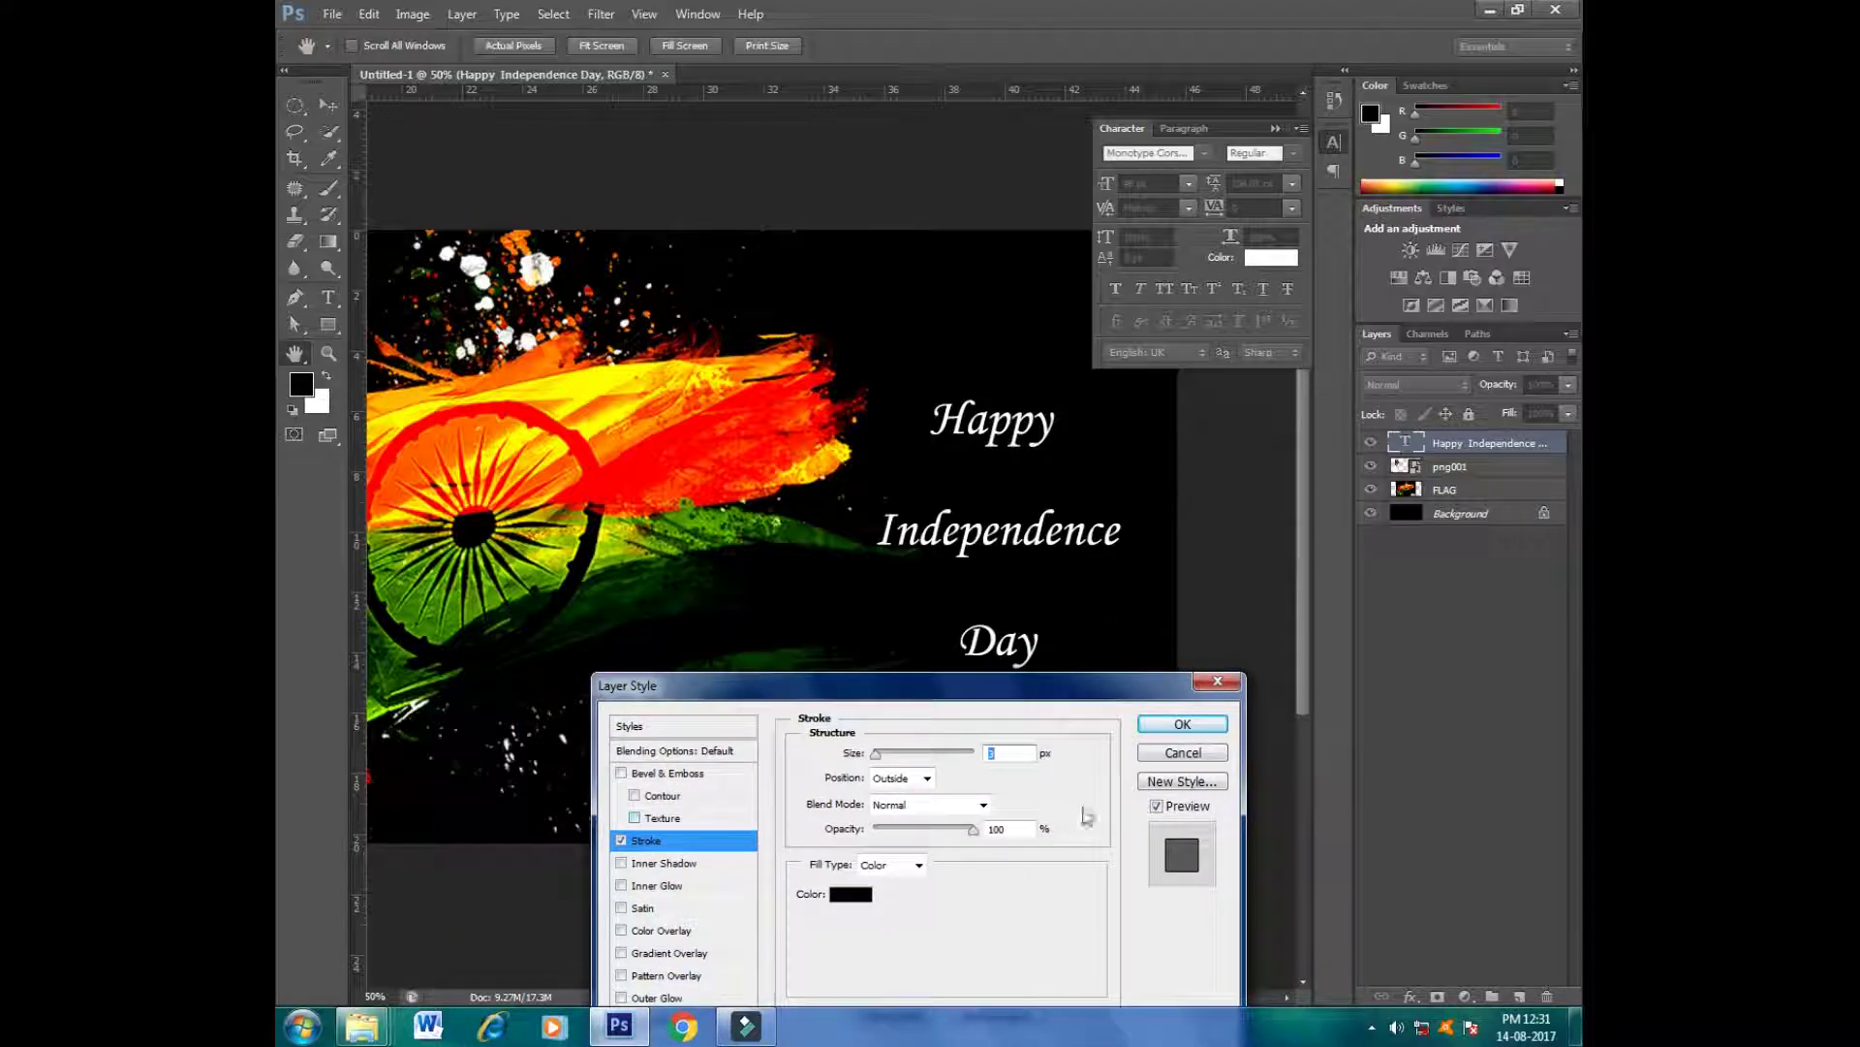
pyautogui.click(1182, 724)
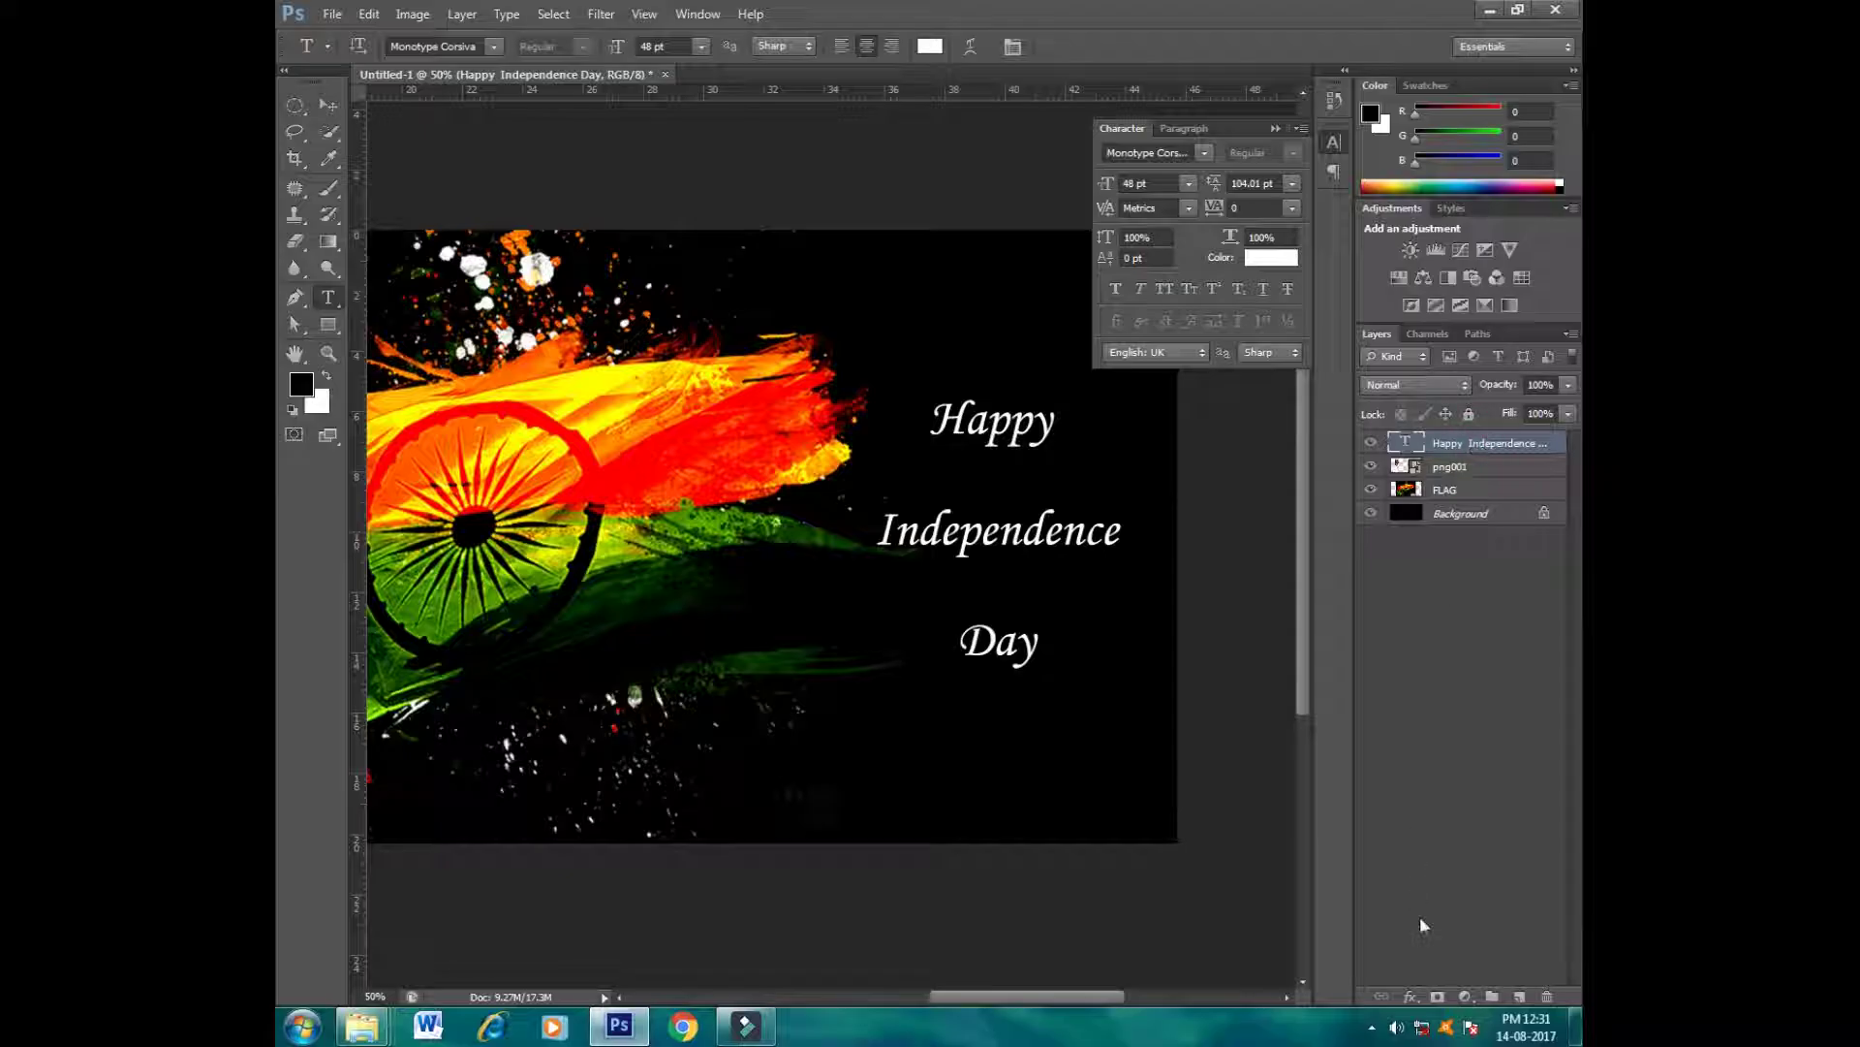
pyautogui.click(1410, 995)
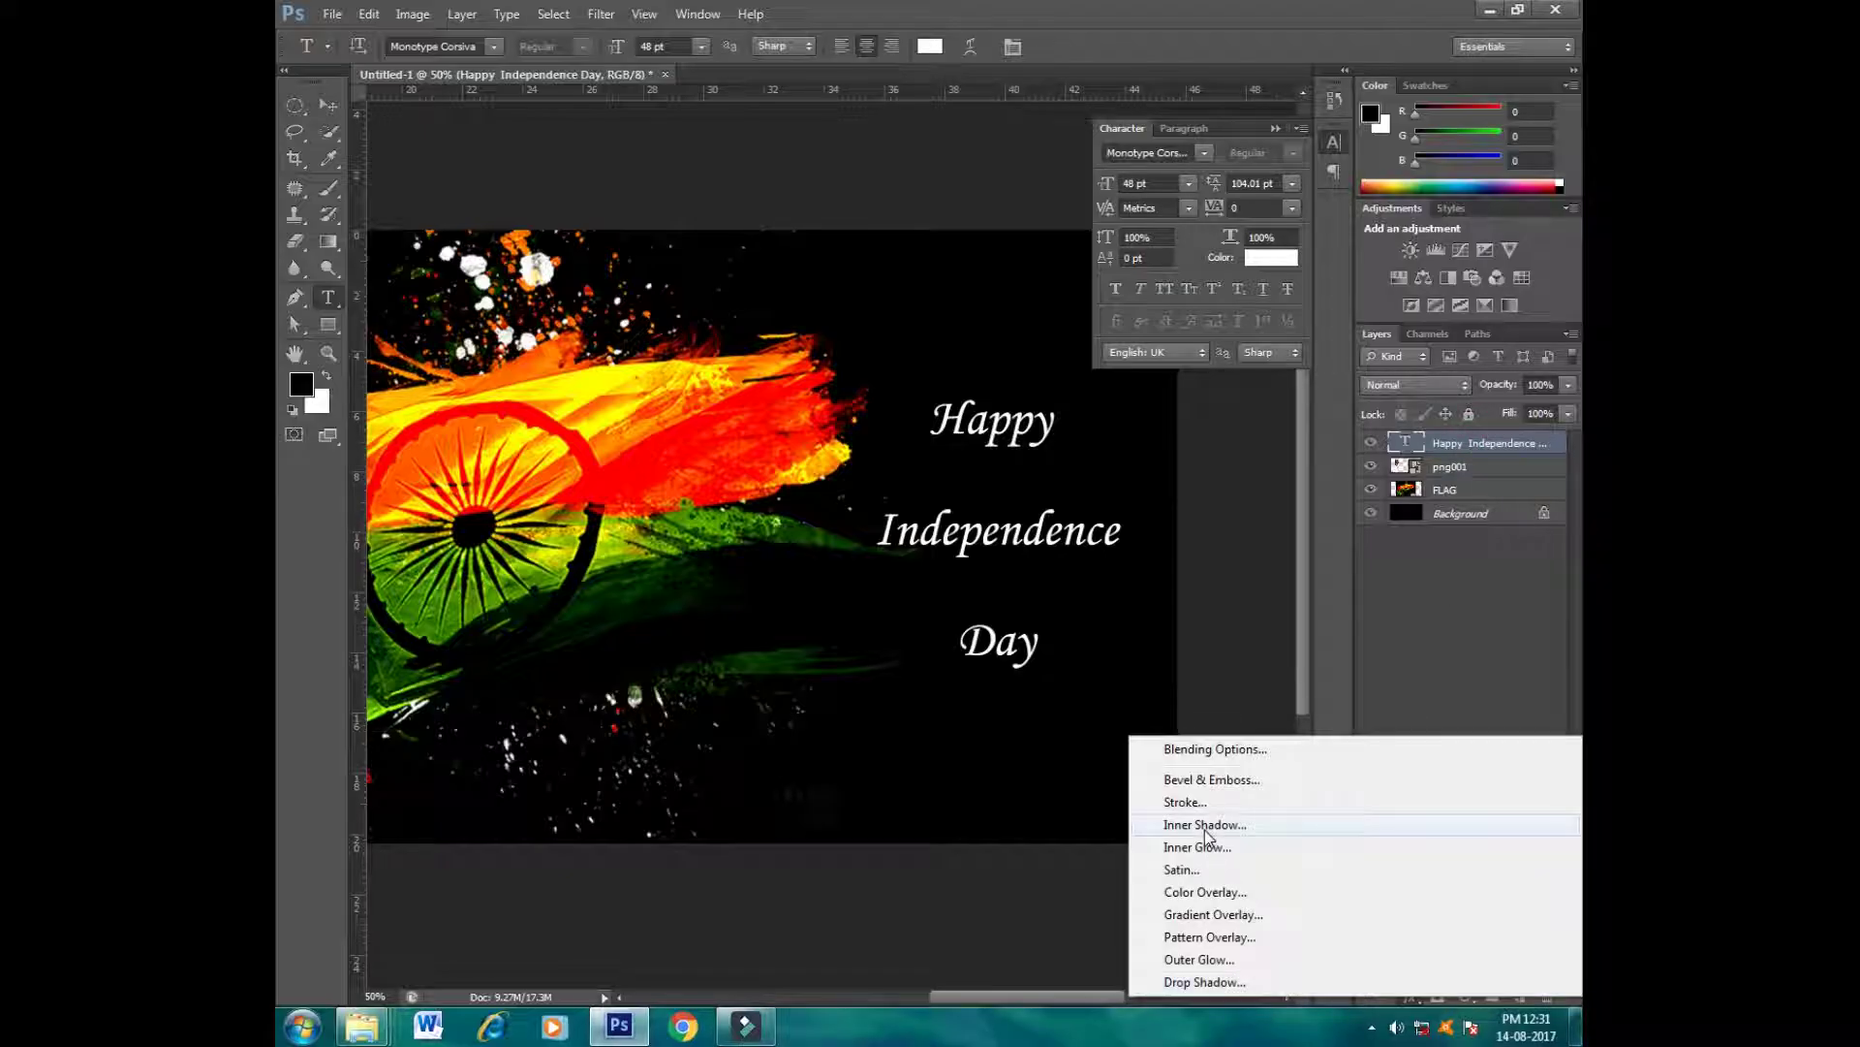
pyautogui.click(1198, 803)
pyautogui.moveTo(790, 695); pyautogui.dragTo(668, 267)
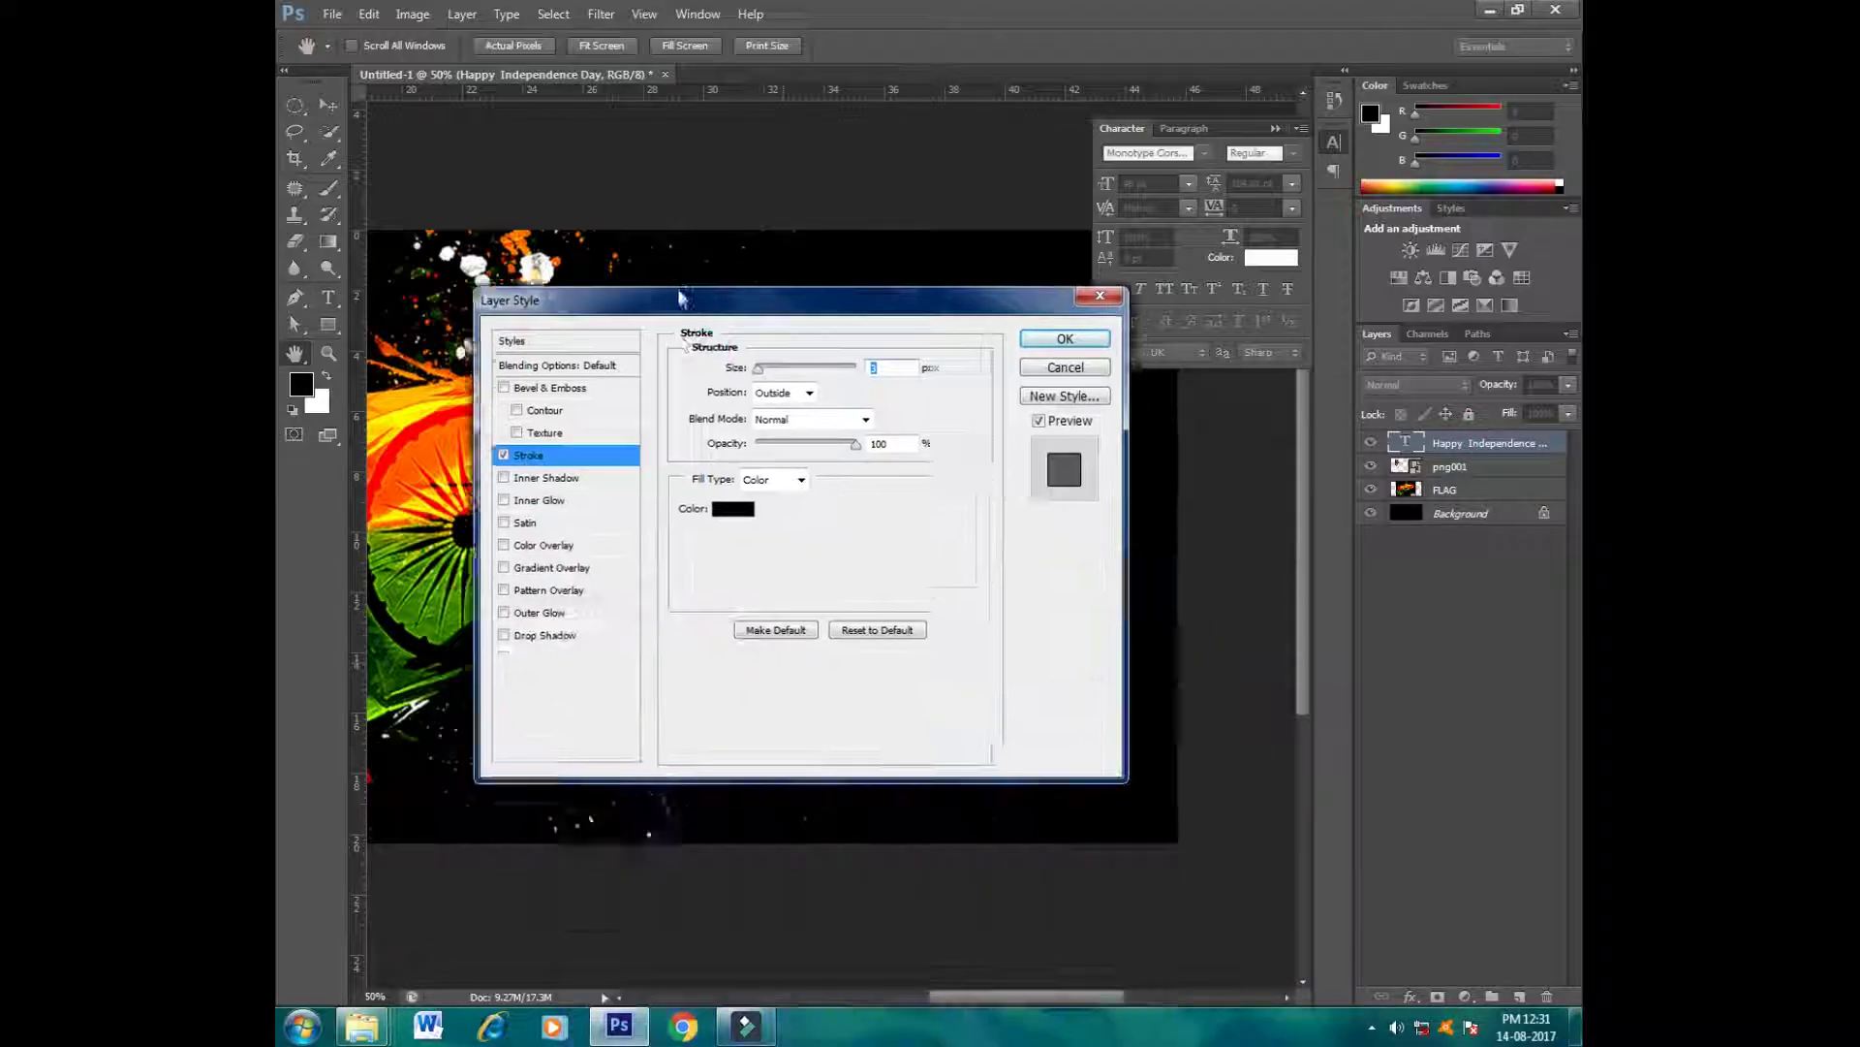
pyautogui.click(715, 475)
pyautogui.click(547, 143)
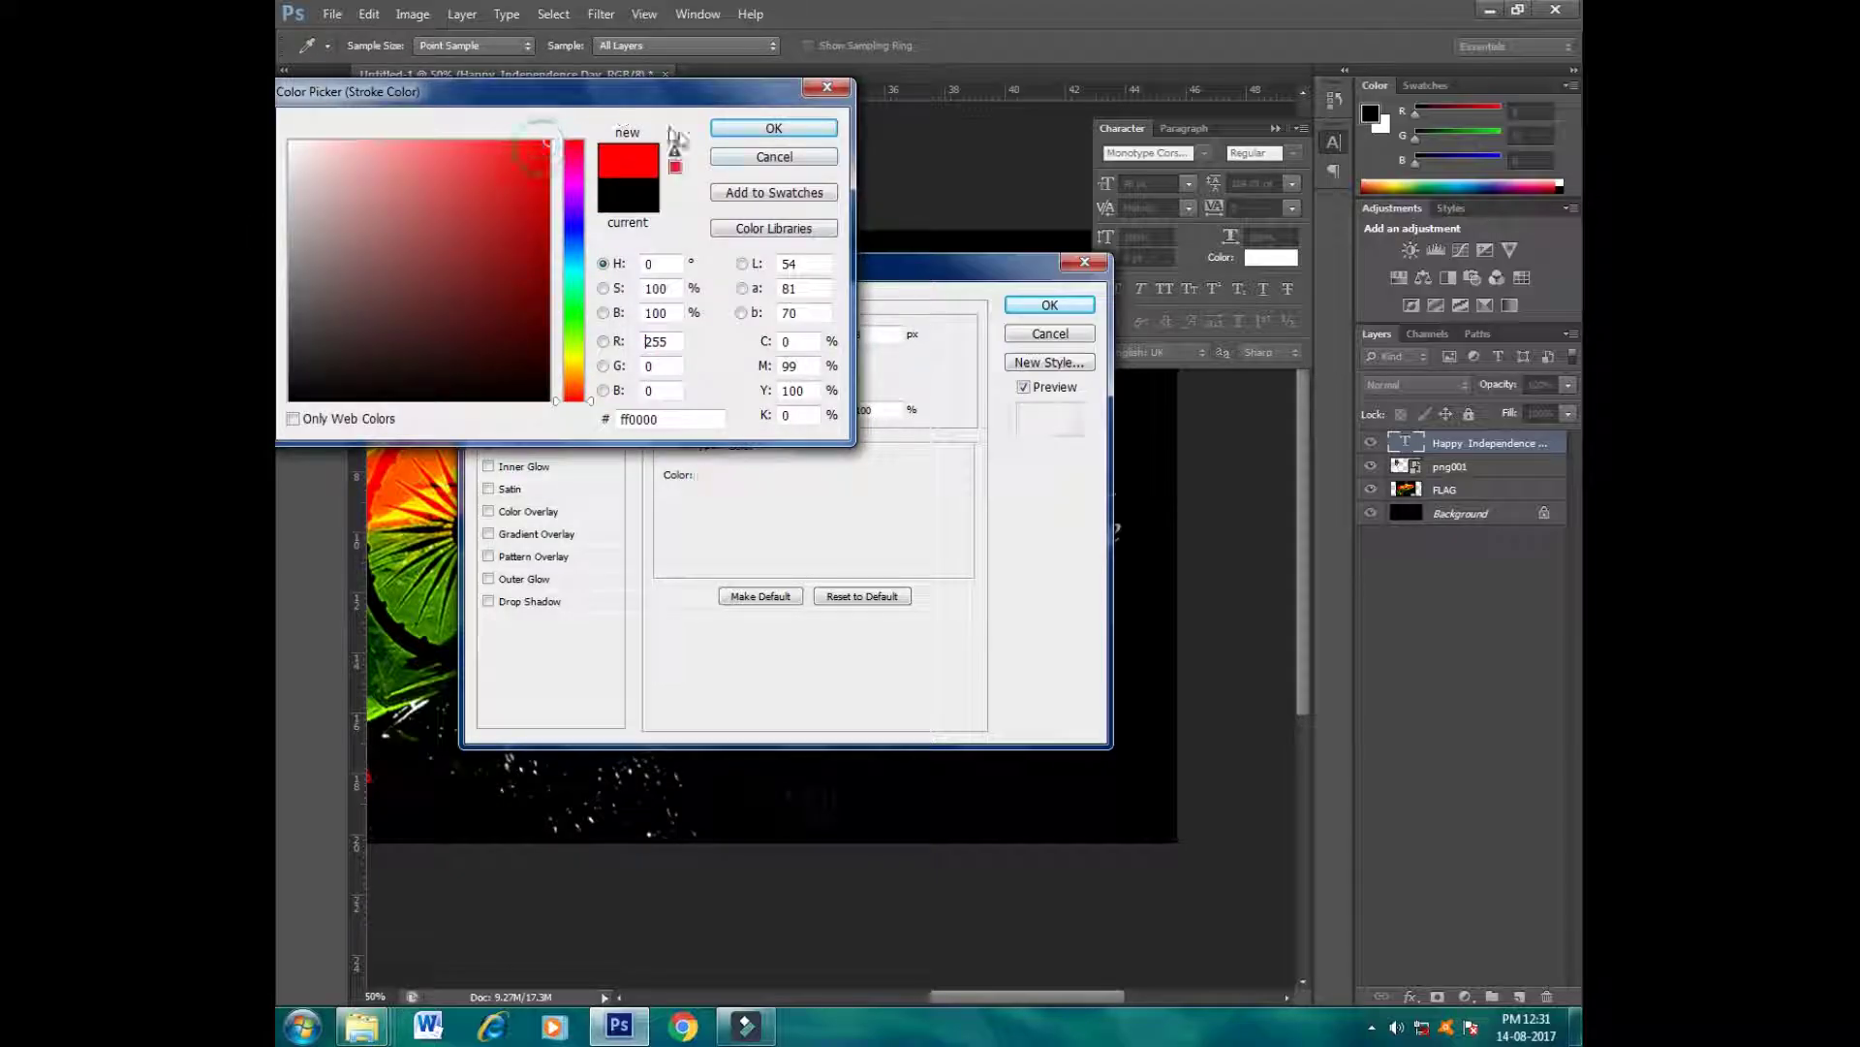
pyautogui.click(772, 129)
pyautogui.moveTo(811, 264)
pyautogui.mouseDown()
pyautogui.moveTo(527, 91)
pyautogui.moveTo(530, 107)
pyautogui.mouseUp()
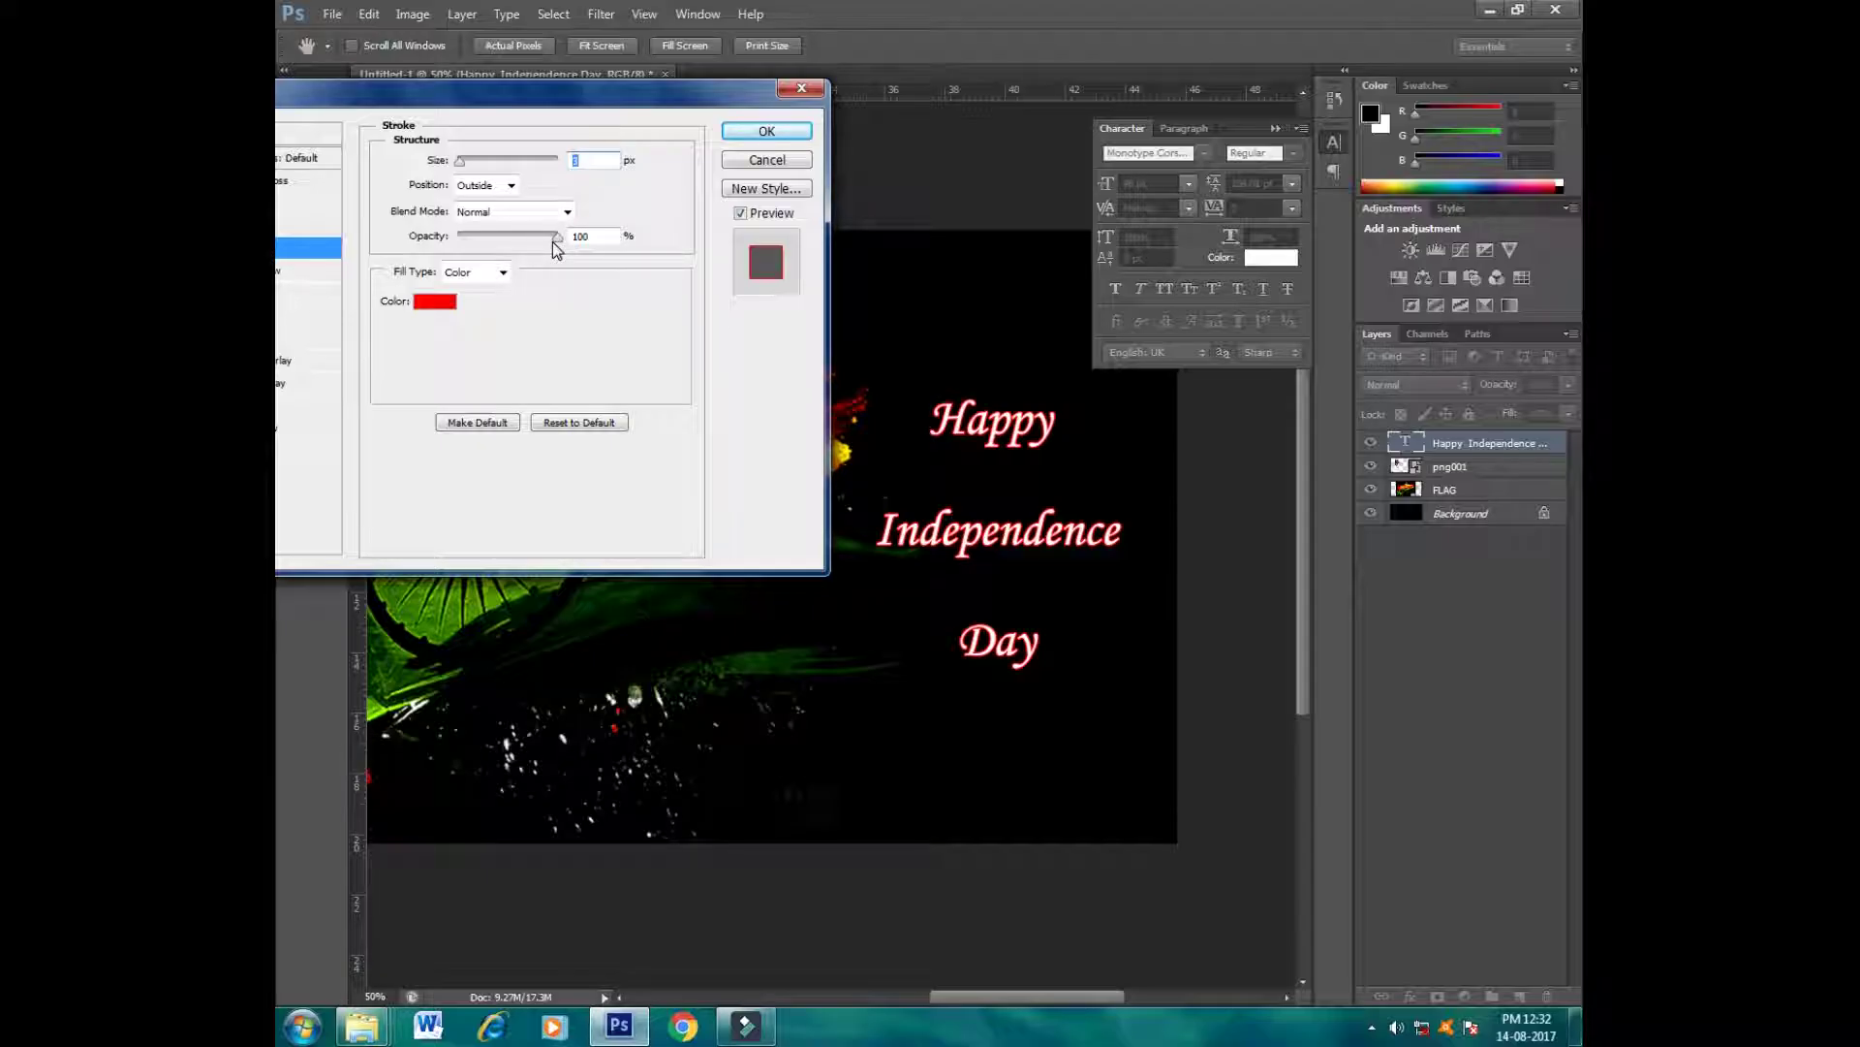
pyautogui.moveTo(554, 241); pyautogui.dragTo(544, 241)
# Step: Enable the Drop Shadow effect in the Layer Style list
pyautogui.moveTo(701, 92); pyautogui.dragTo(902, 18)
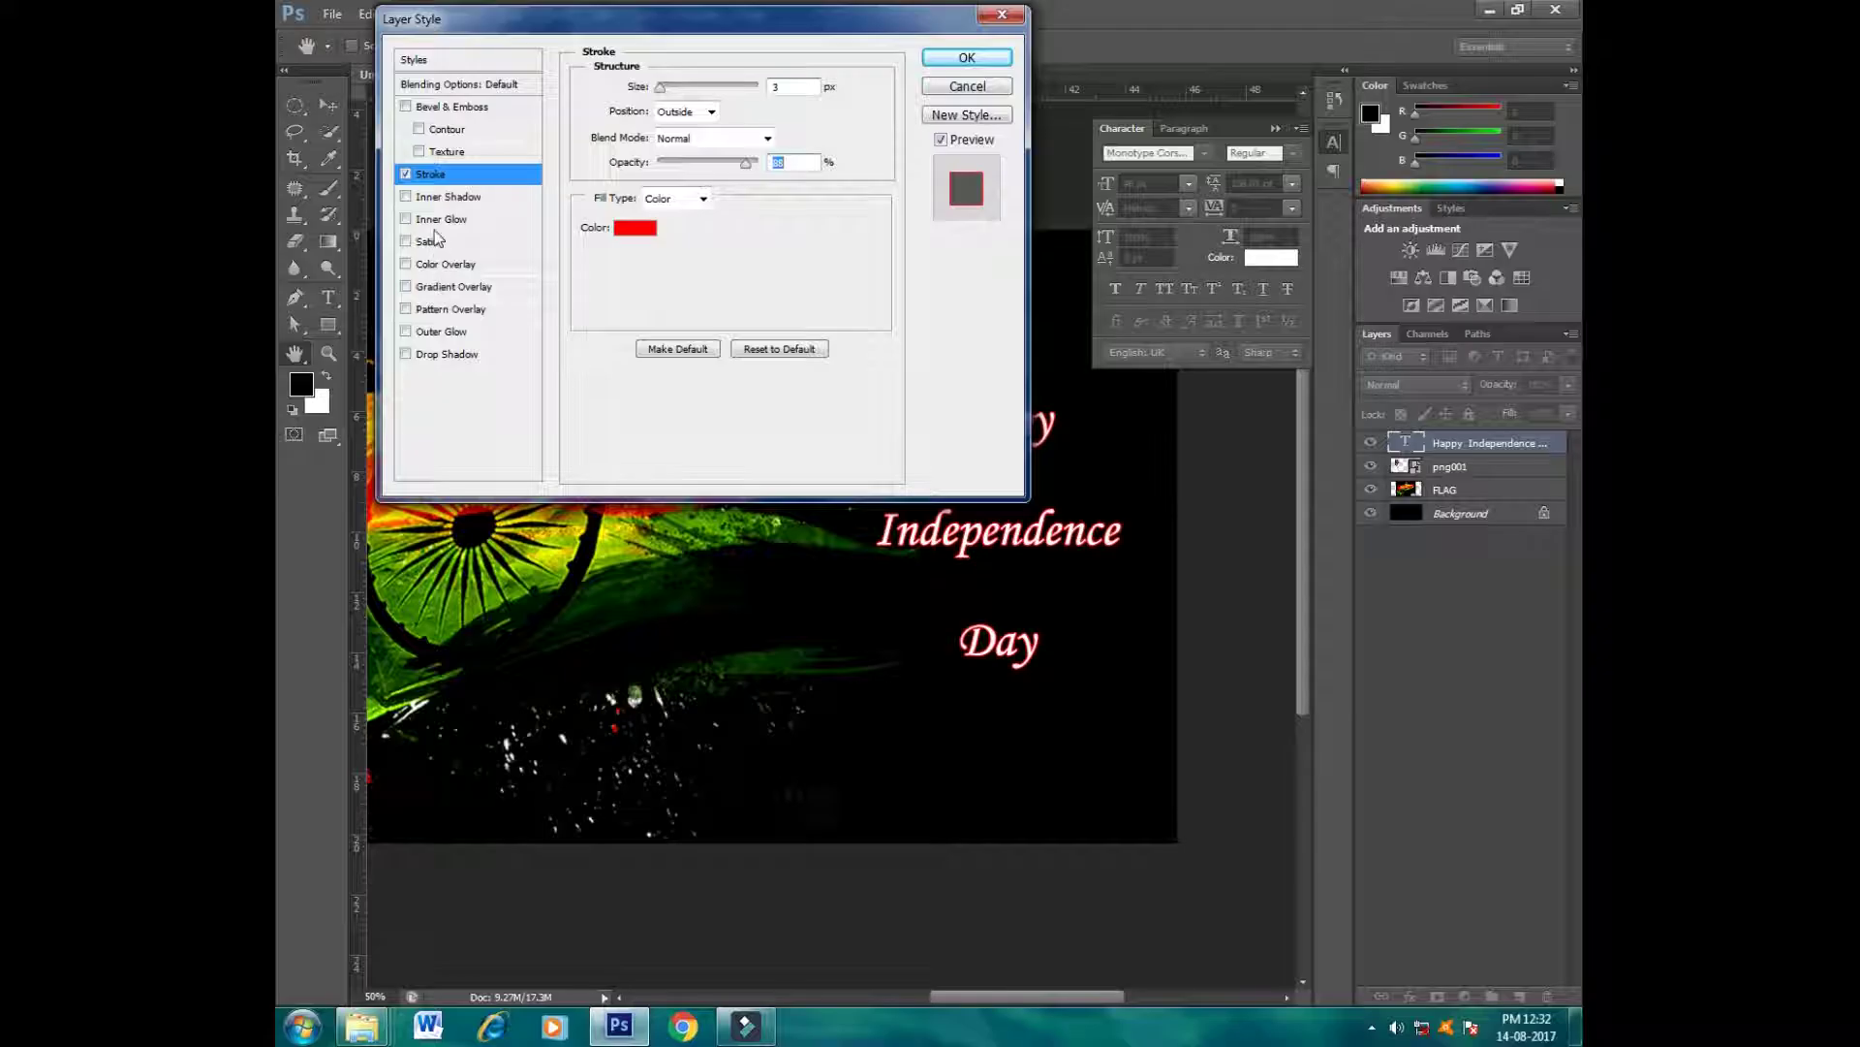
pyautogui.click(446, 354)
pyautogui.moveTo(679, 18)
pyautogui.mouseDown()
pyautogui.moveTo(547, 90)
pyautogui.moveTo(502, 83)
pyautogui.mouseUp()
# Step: Set a green (8aff00) drop shadow with Distance 31 and Spread 61%, and apply the styles
pyautogui.click(652, 128)
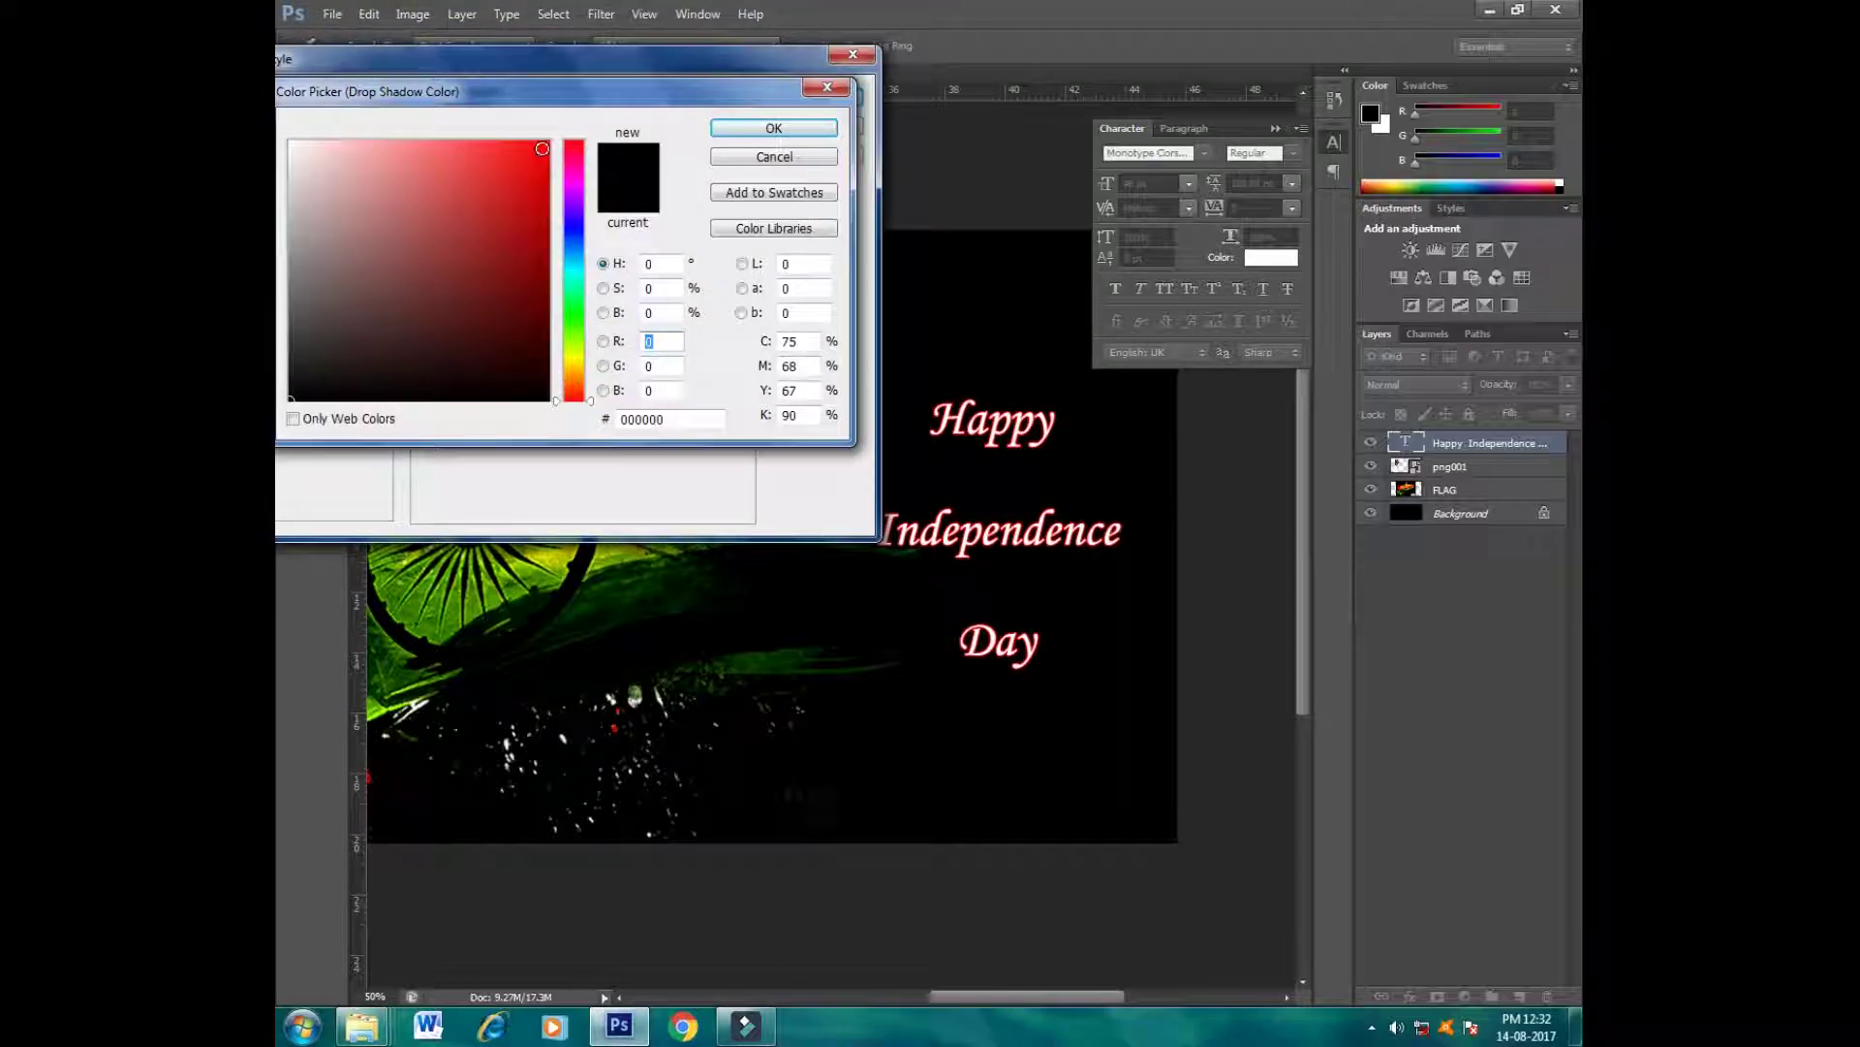
pyautogui.click(548, 143)
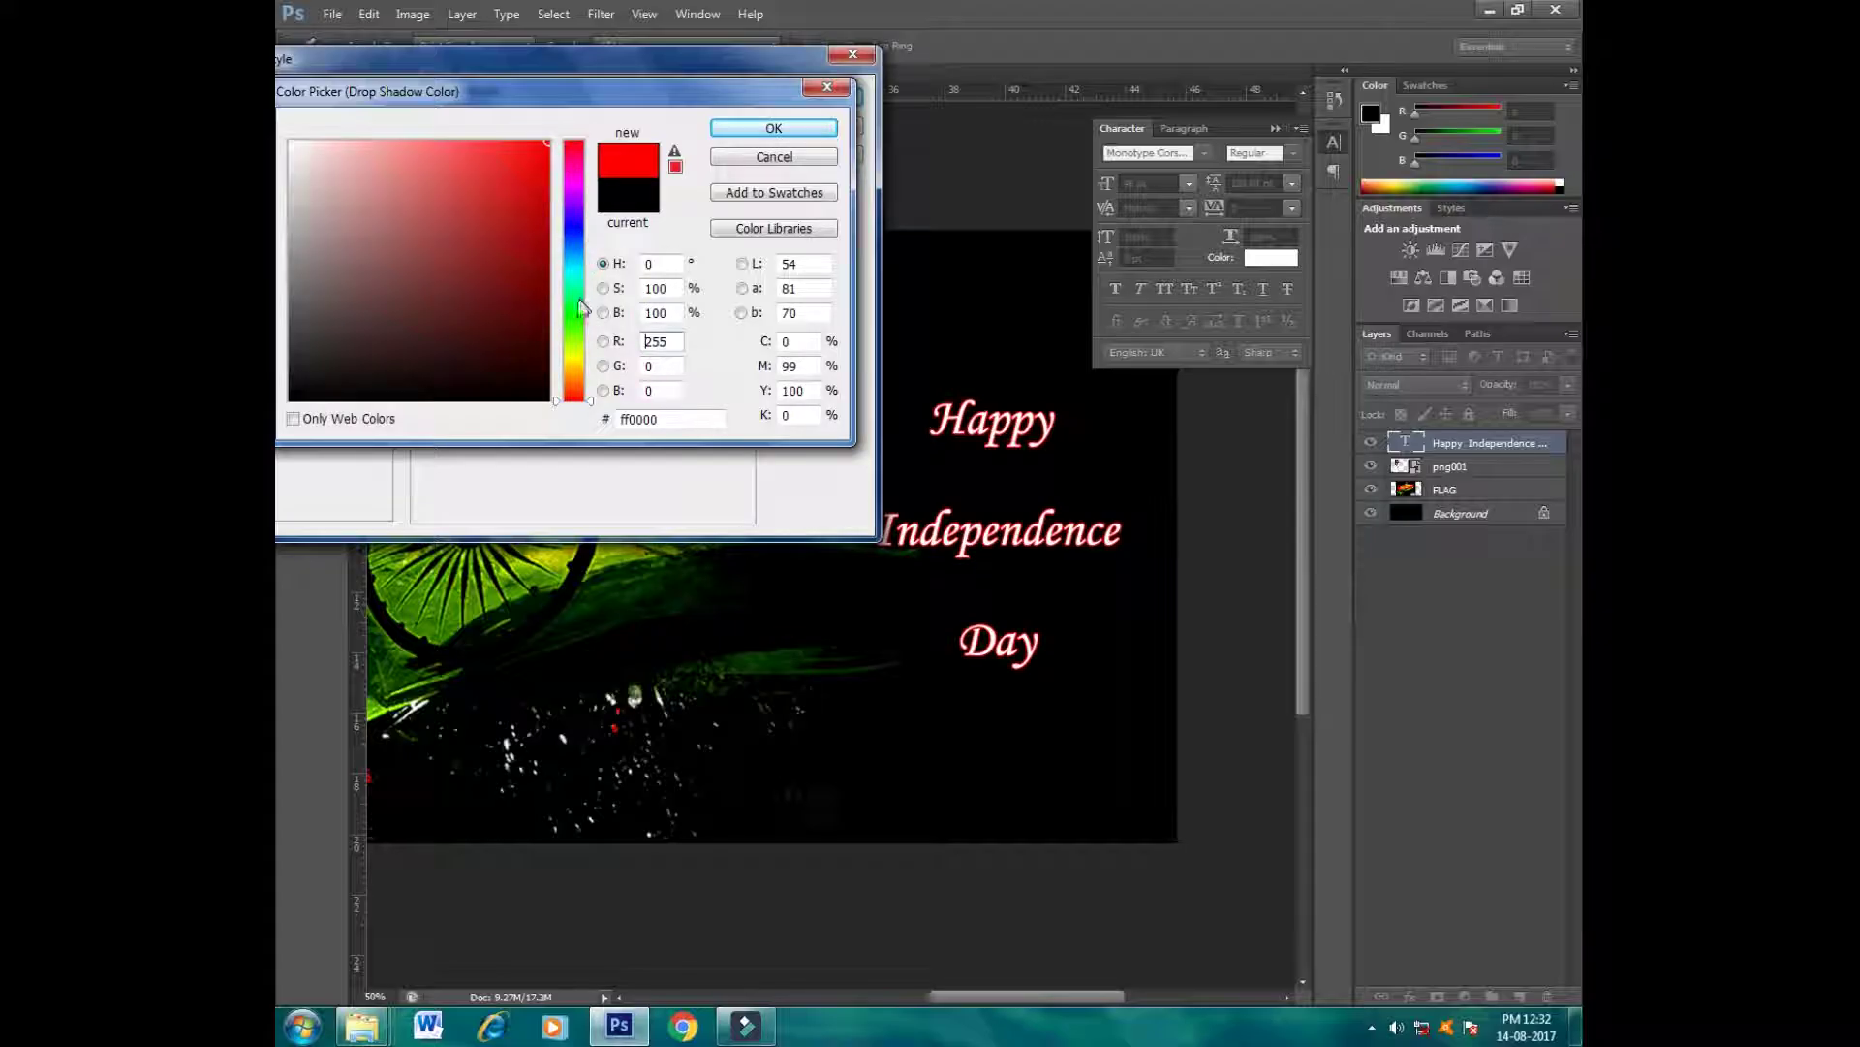
pyautogui.moveTo(582, 306); pyautogui.dragTo(578, 337)
pyautogui.click(774, 128)
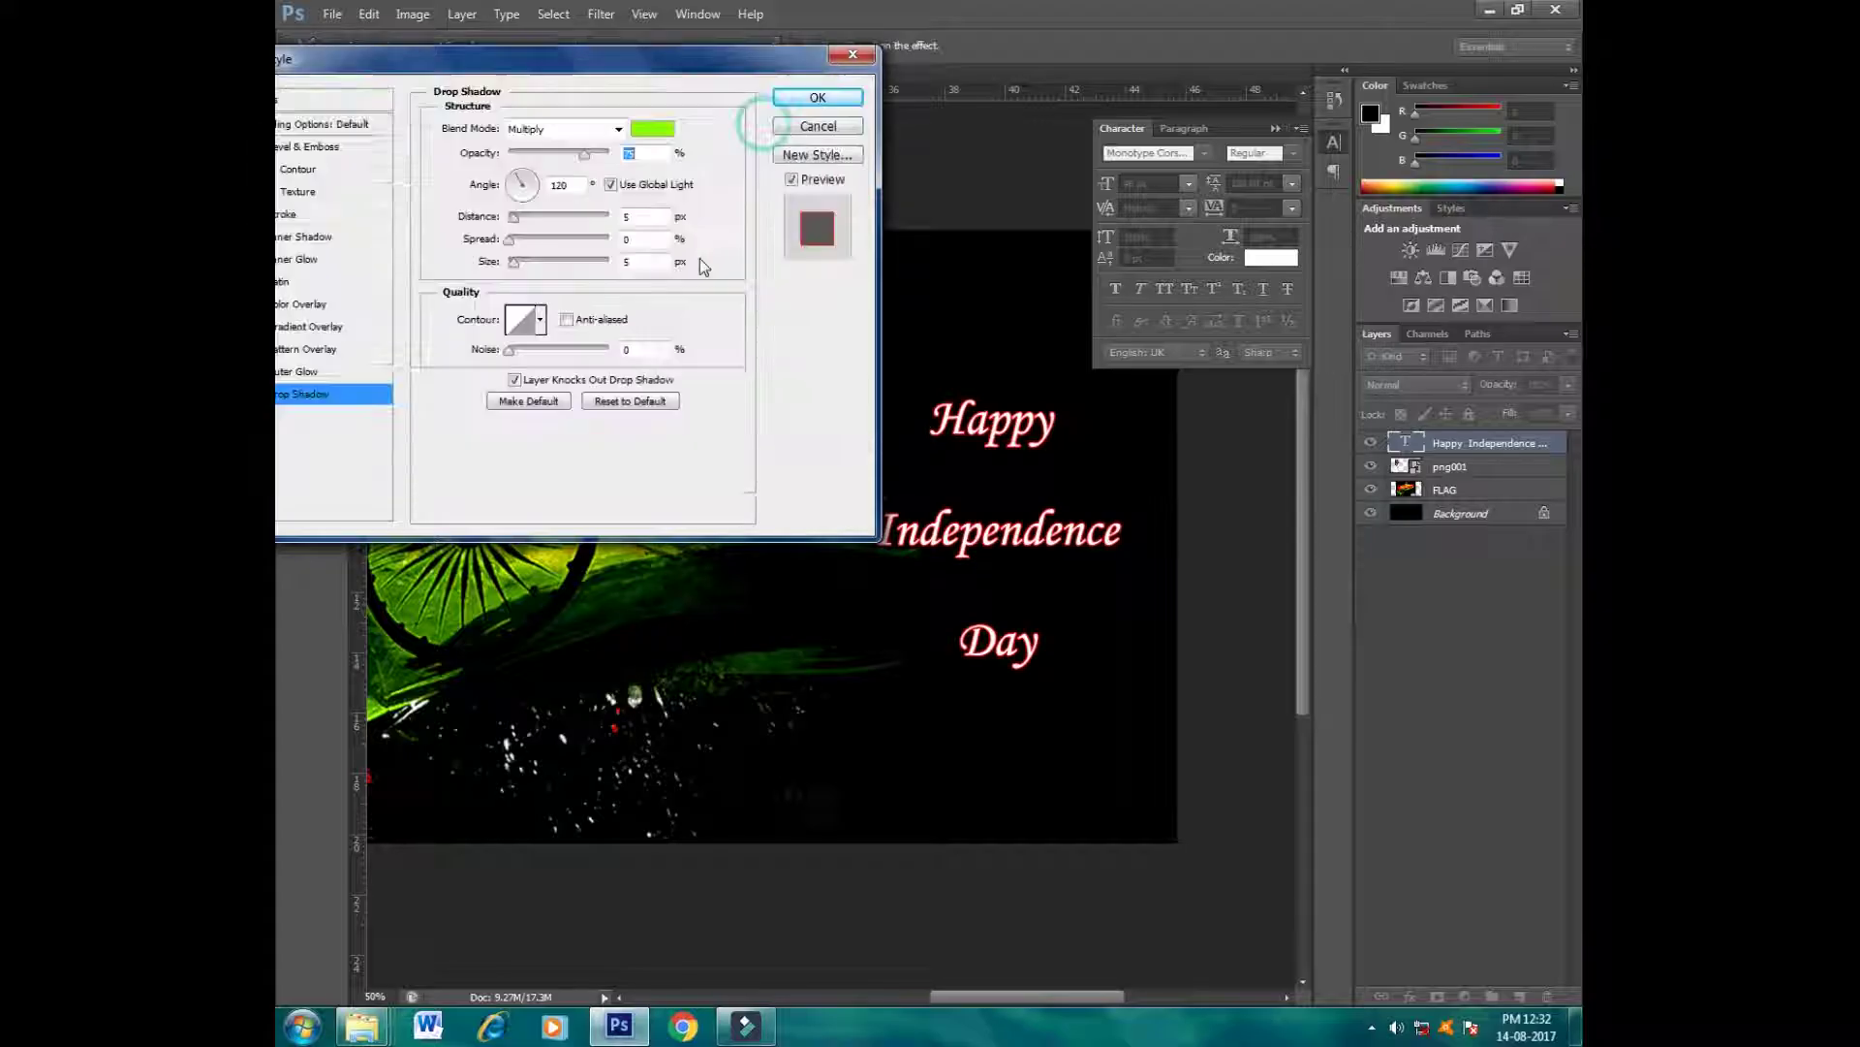
pyautogui.moveTo(511, 238)
pyautogui.mouseDown()
pyautogui.moveTo(572, 248)
pyautogui.moveTo(548, 261)
pyautogui.mouseUp()
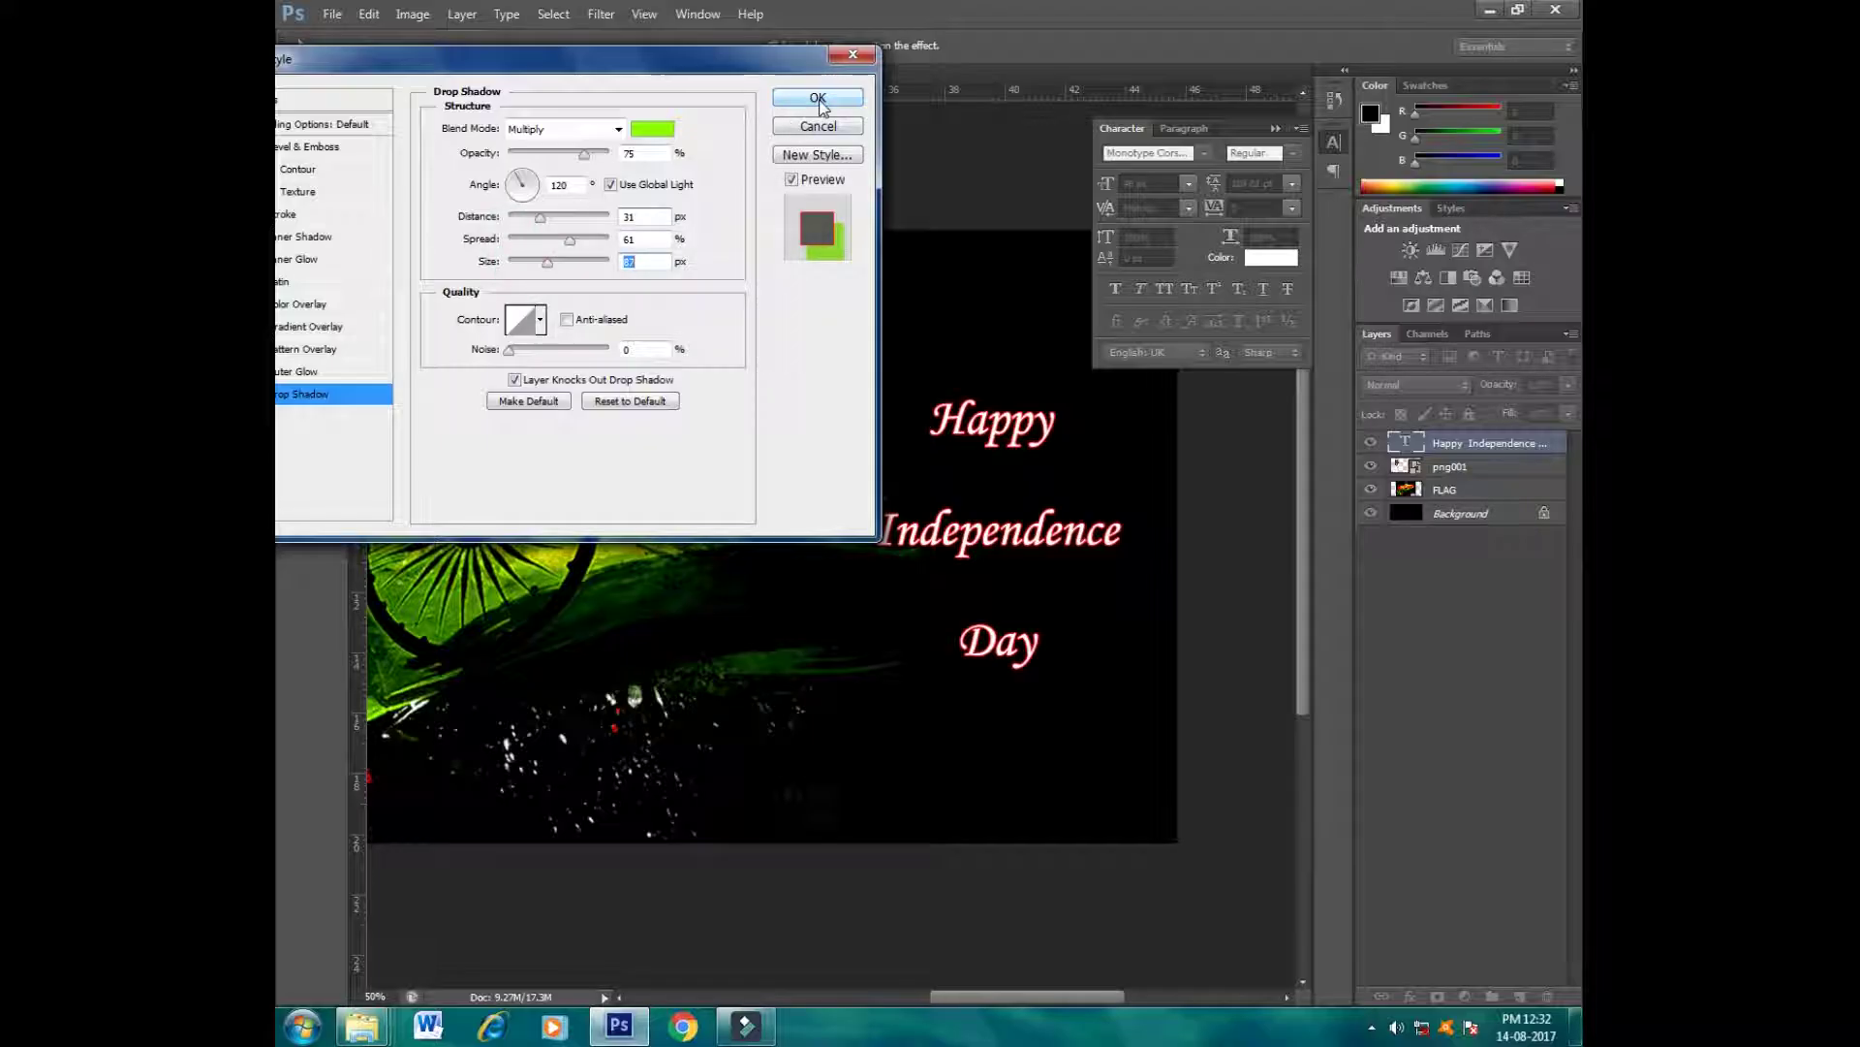
pyautogui.click(819, 99)
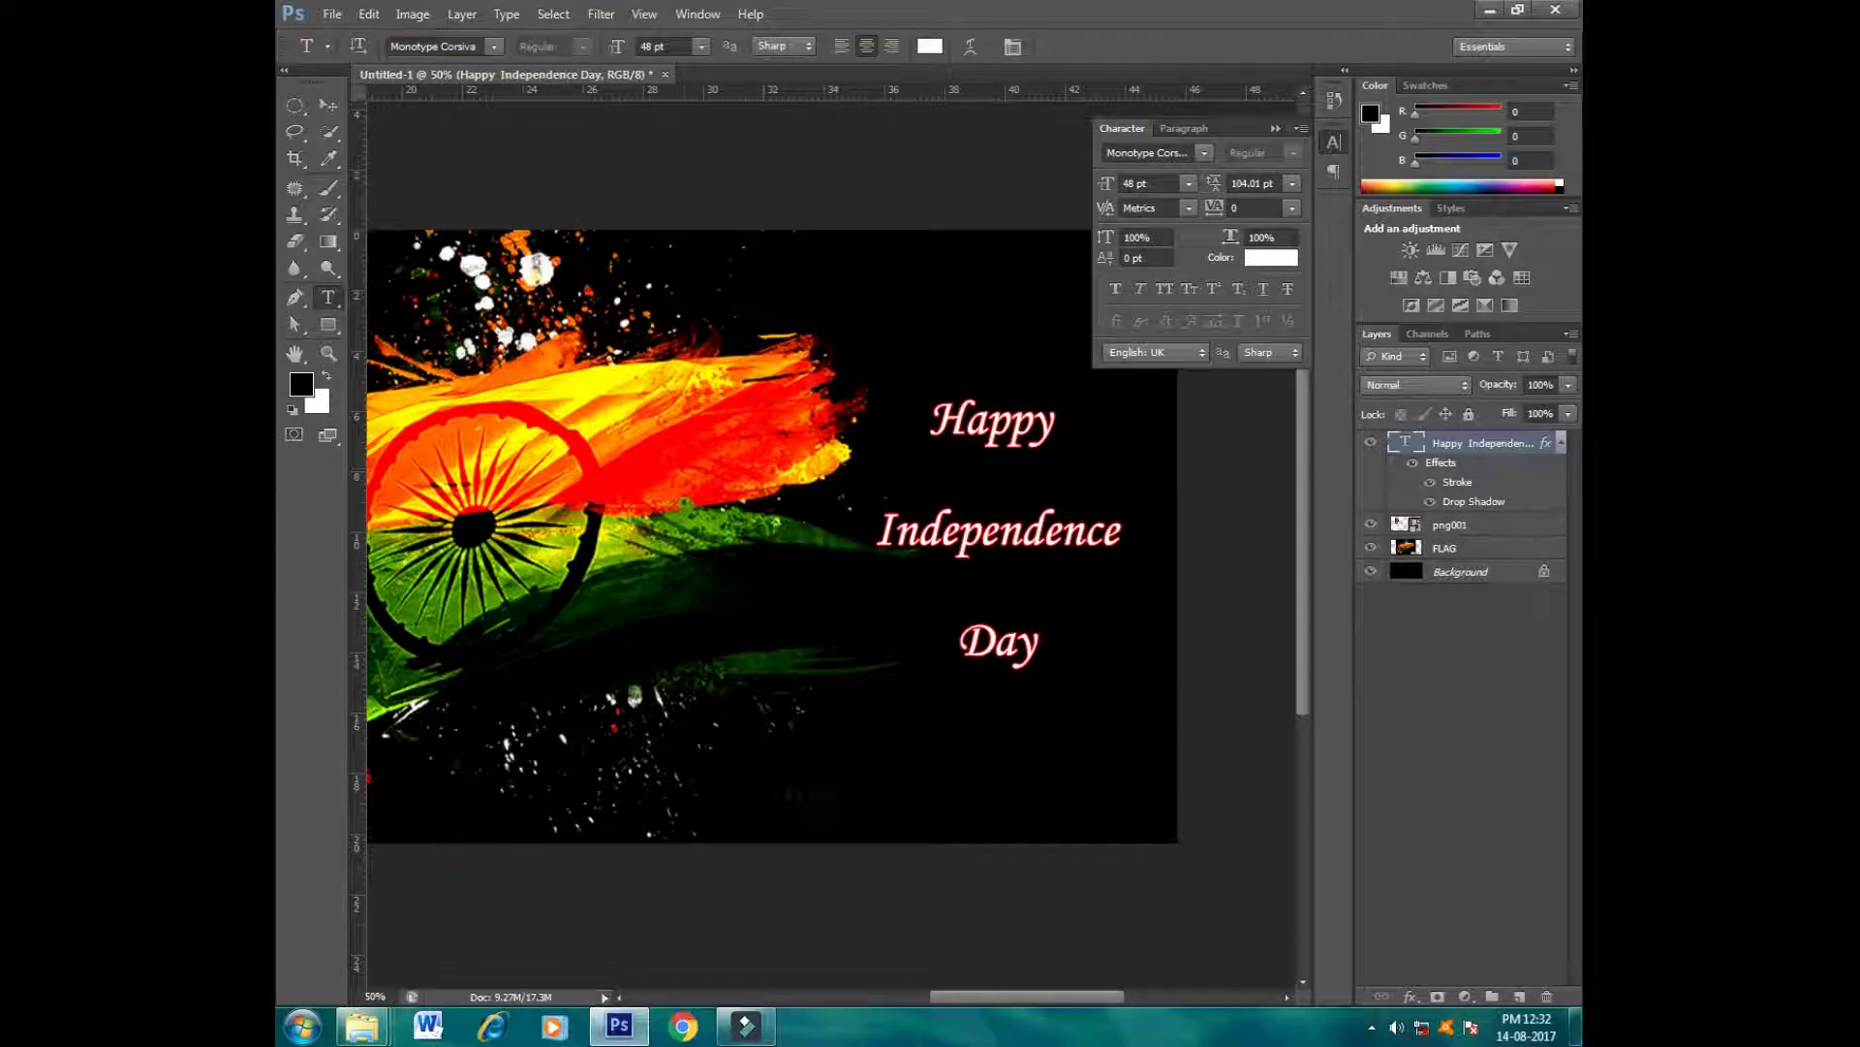
# Step: Type 'Naa Puchho Jamane Ko,' and 'Kya pehchan hamari hai.' on the flag's left side
pyautogui.click(328, 104)
pyautogui.moveTo(614, 489); pyautogui.dragTo(772, 430)
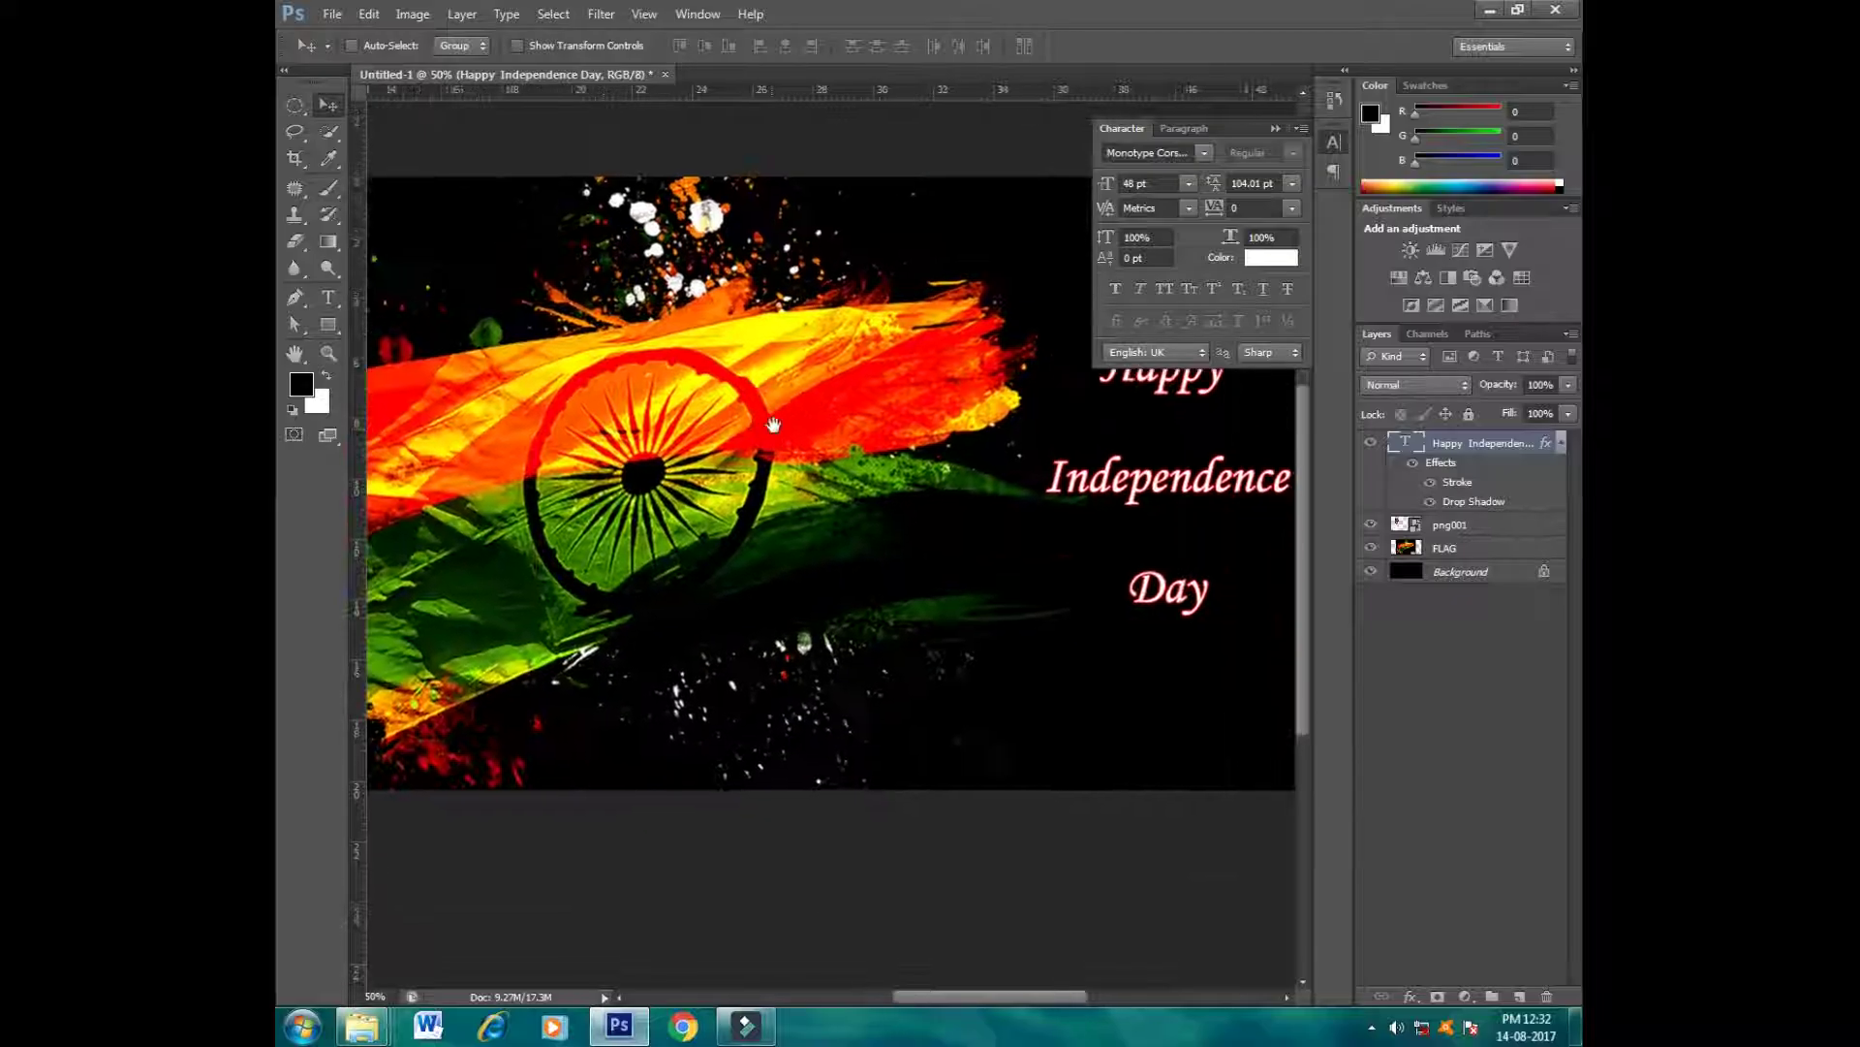
pyautogui.press('t')
pyautogui.click(472, 561)
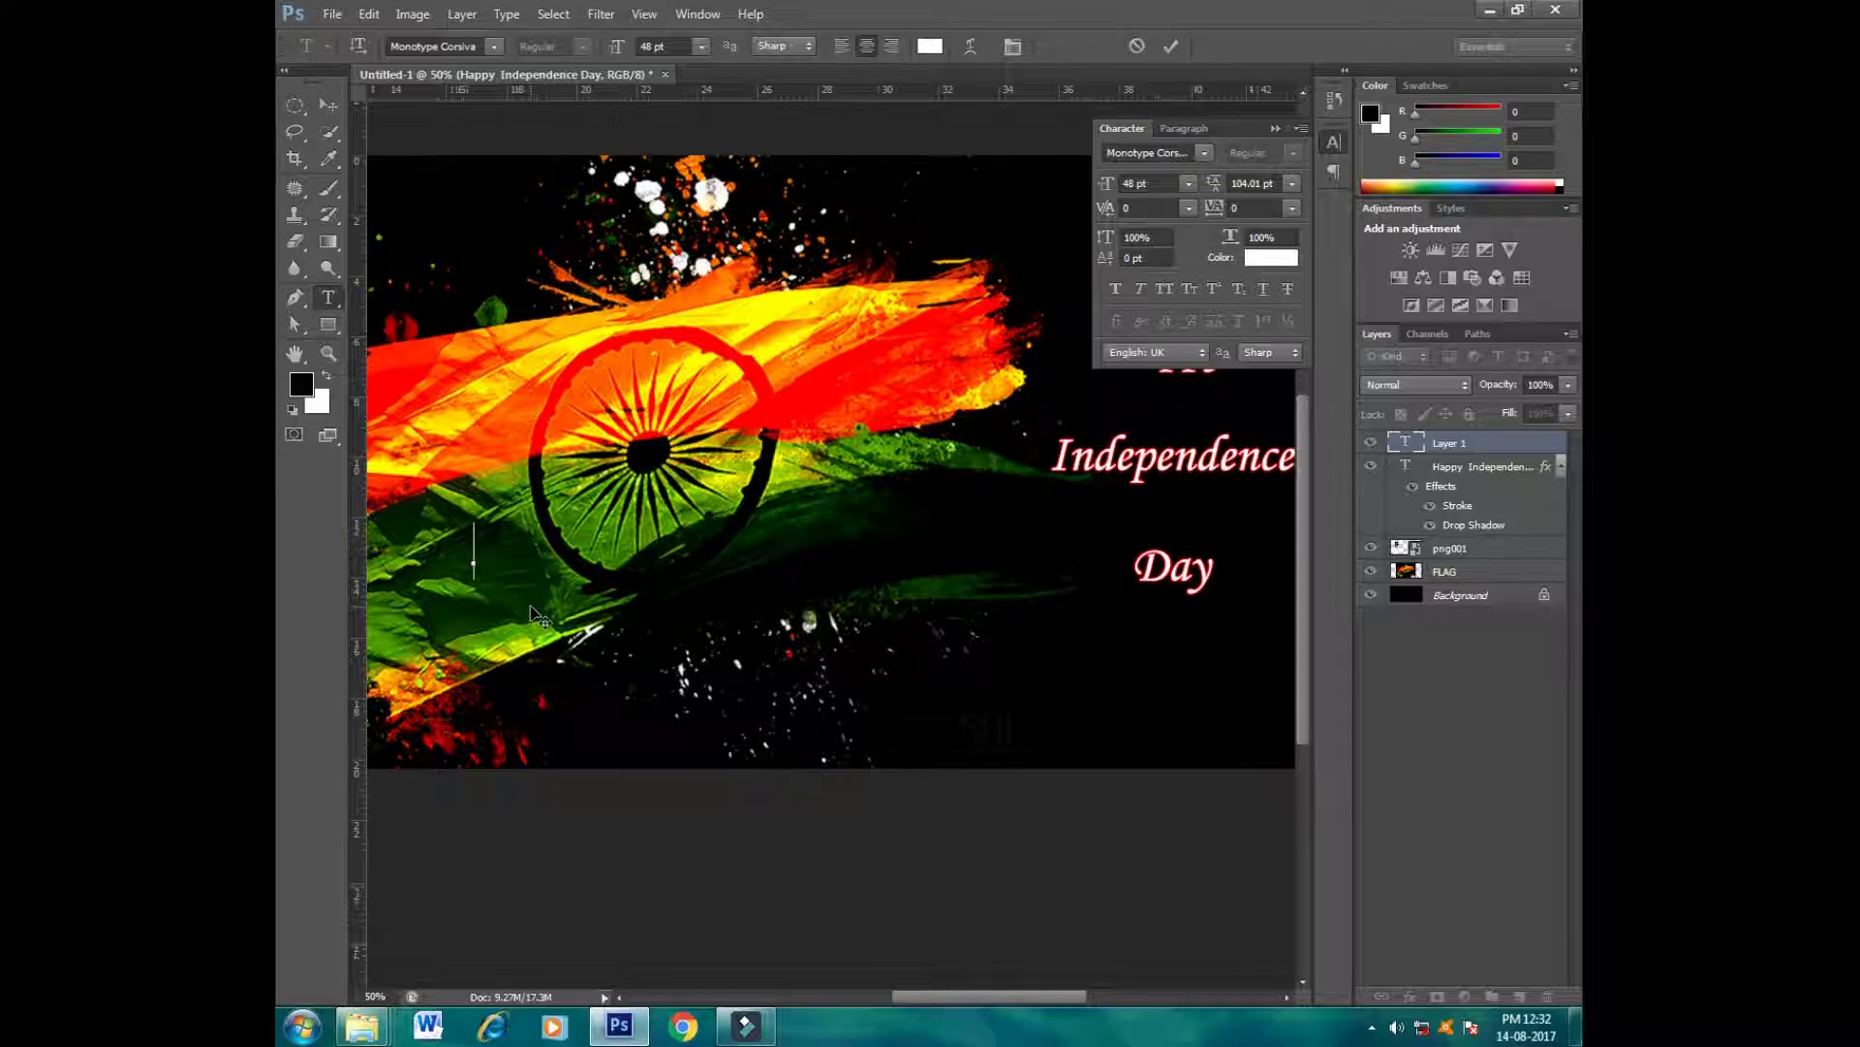
pyautogui.write('Naa')
pyautogui.write(' Puch')
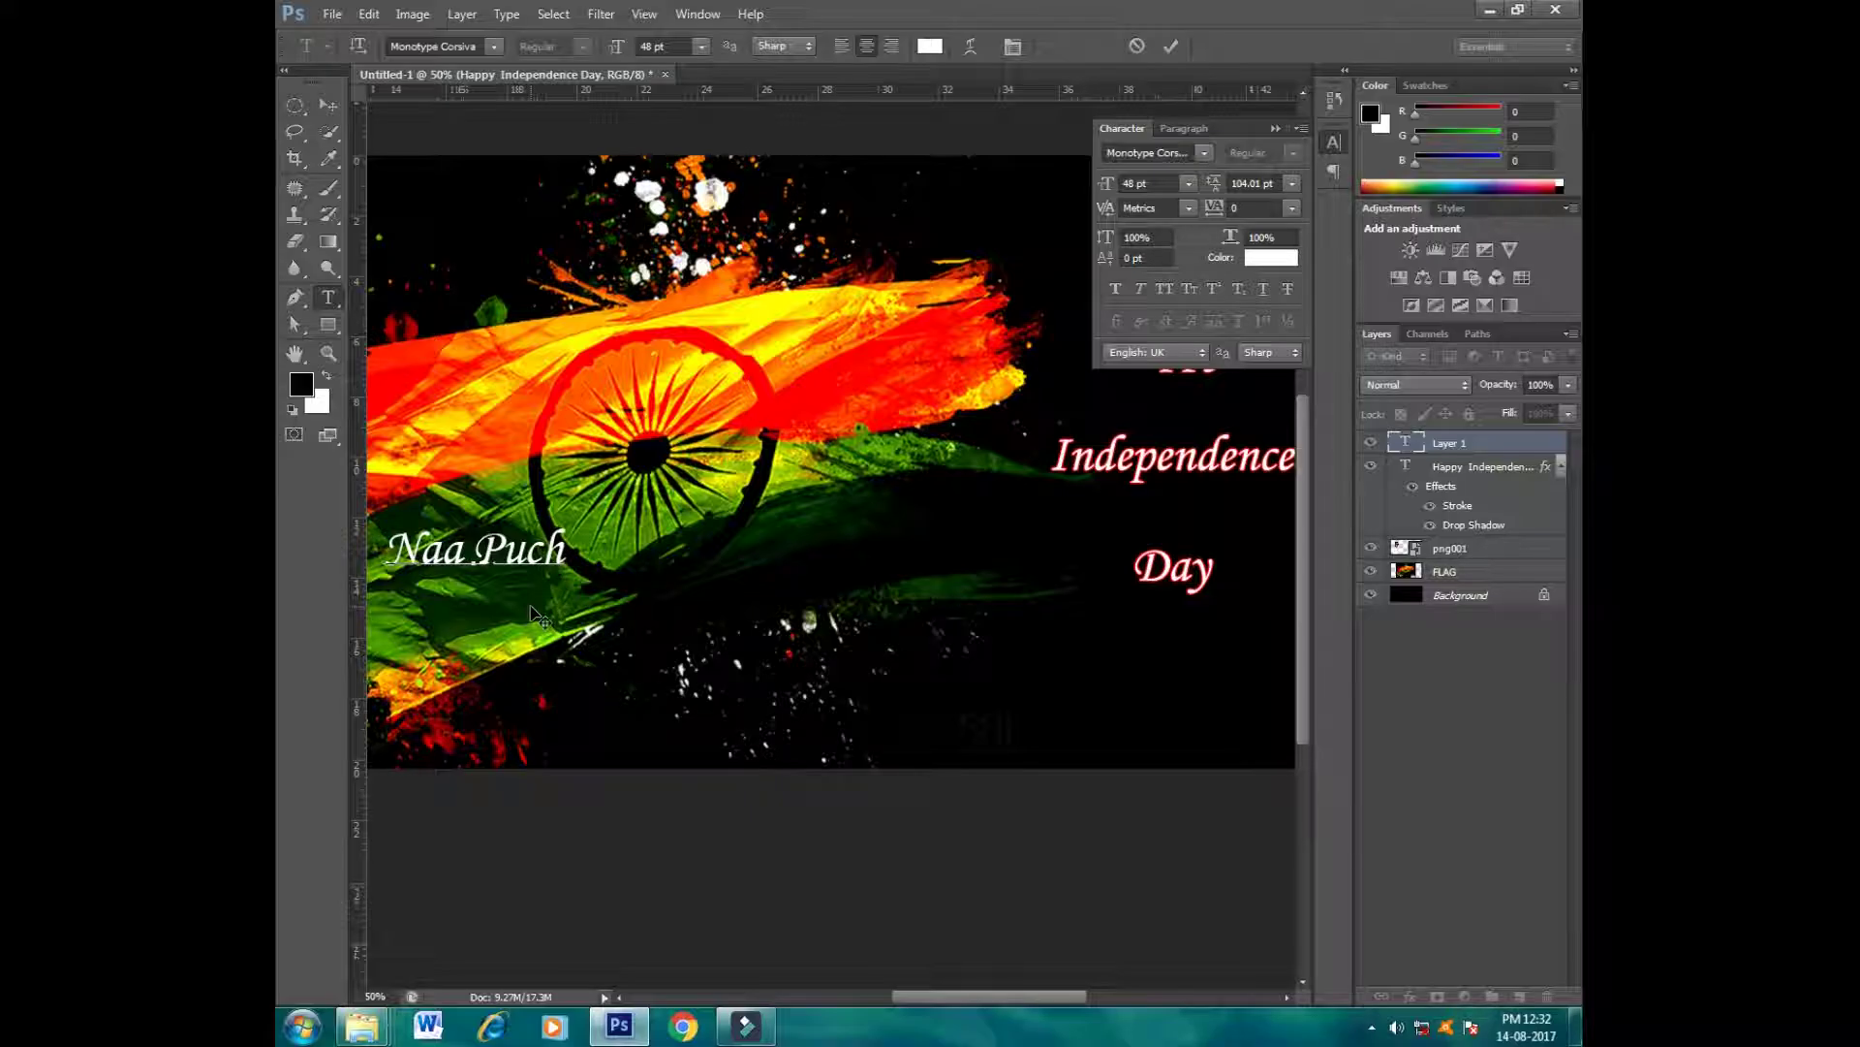
pyautogui.press('BackSpace')
pyautogui.write('cho ')
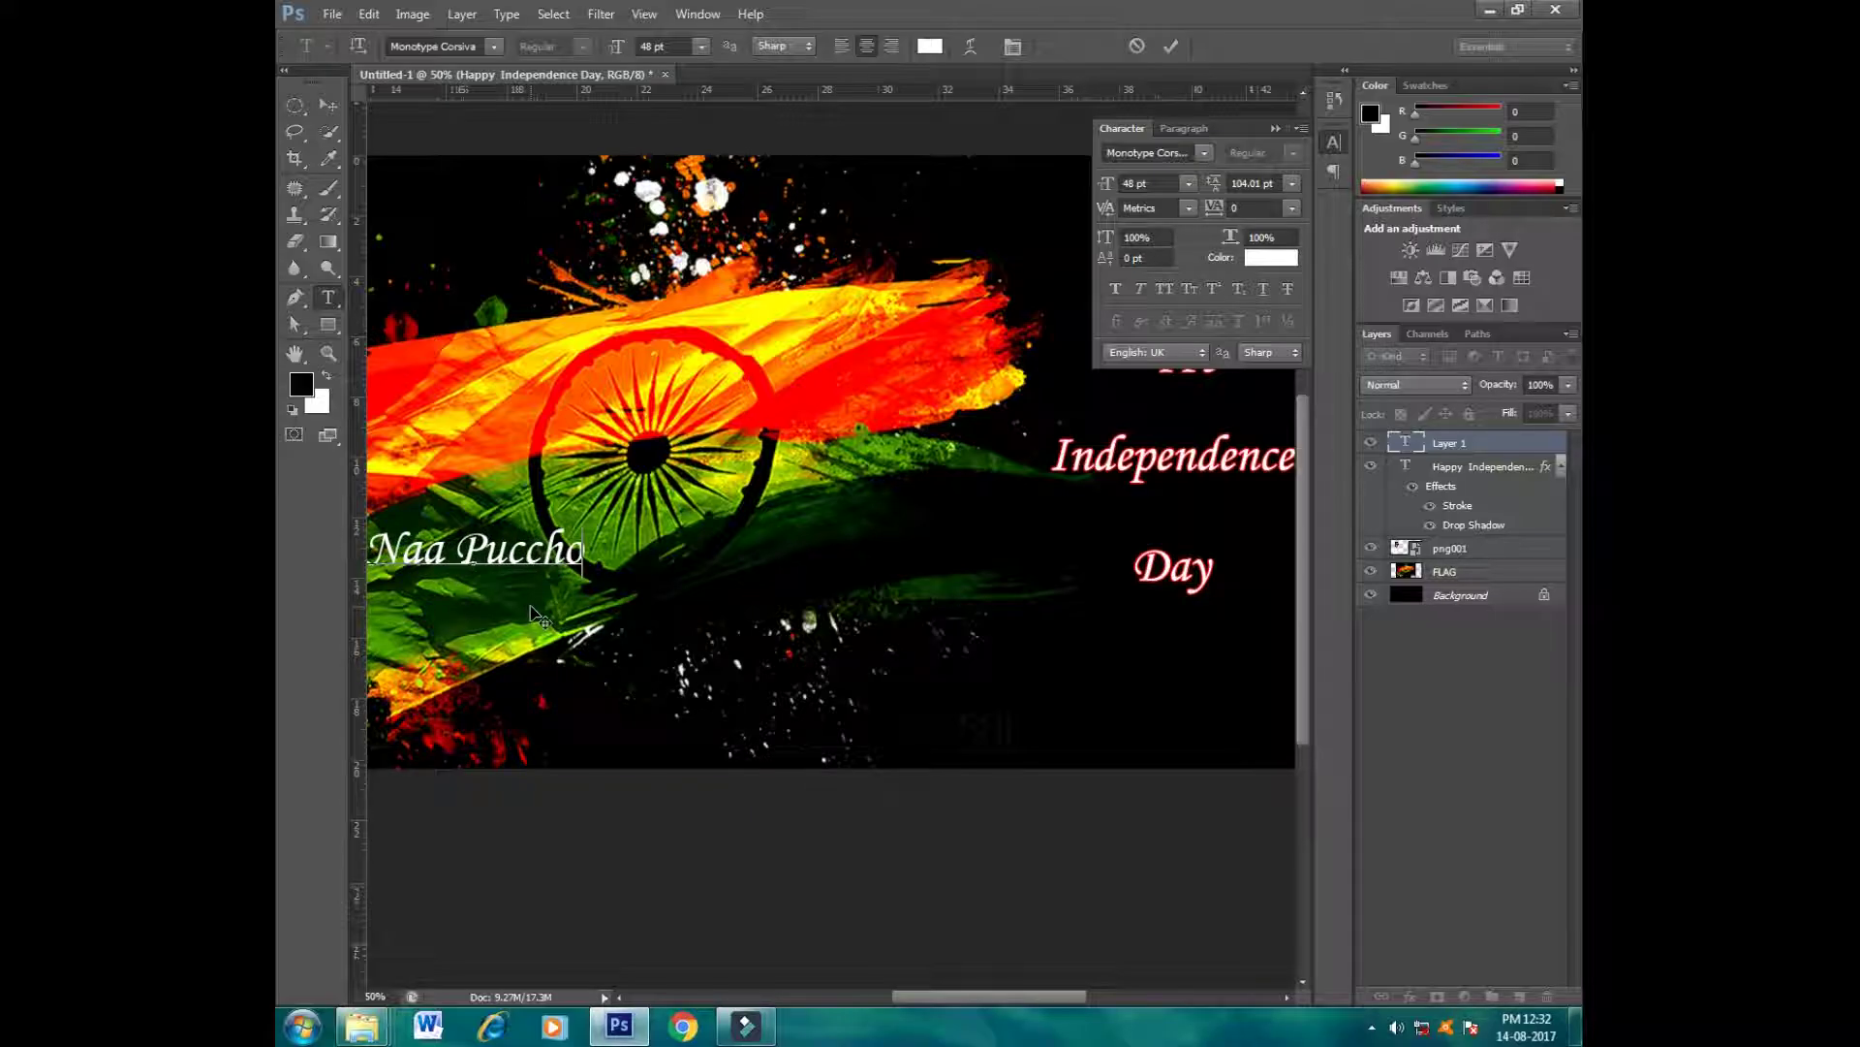
pyautogui.write('Jamane Ko,')
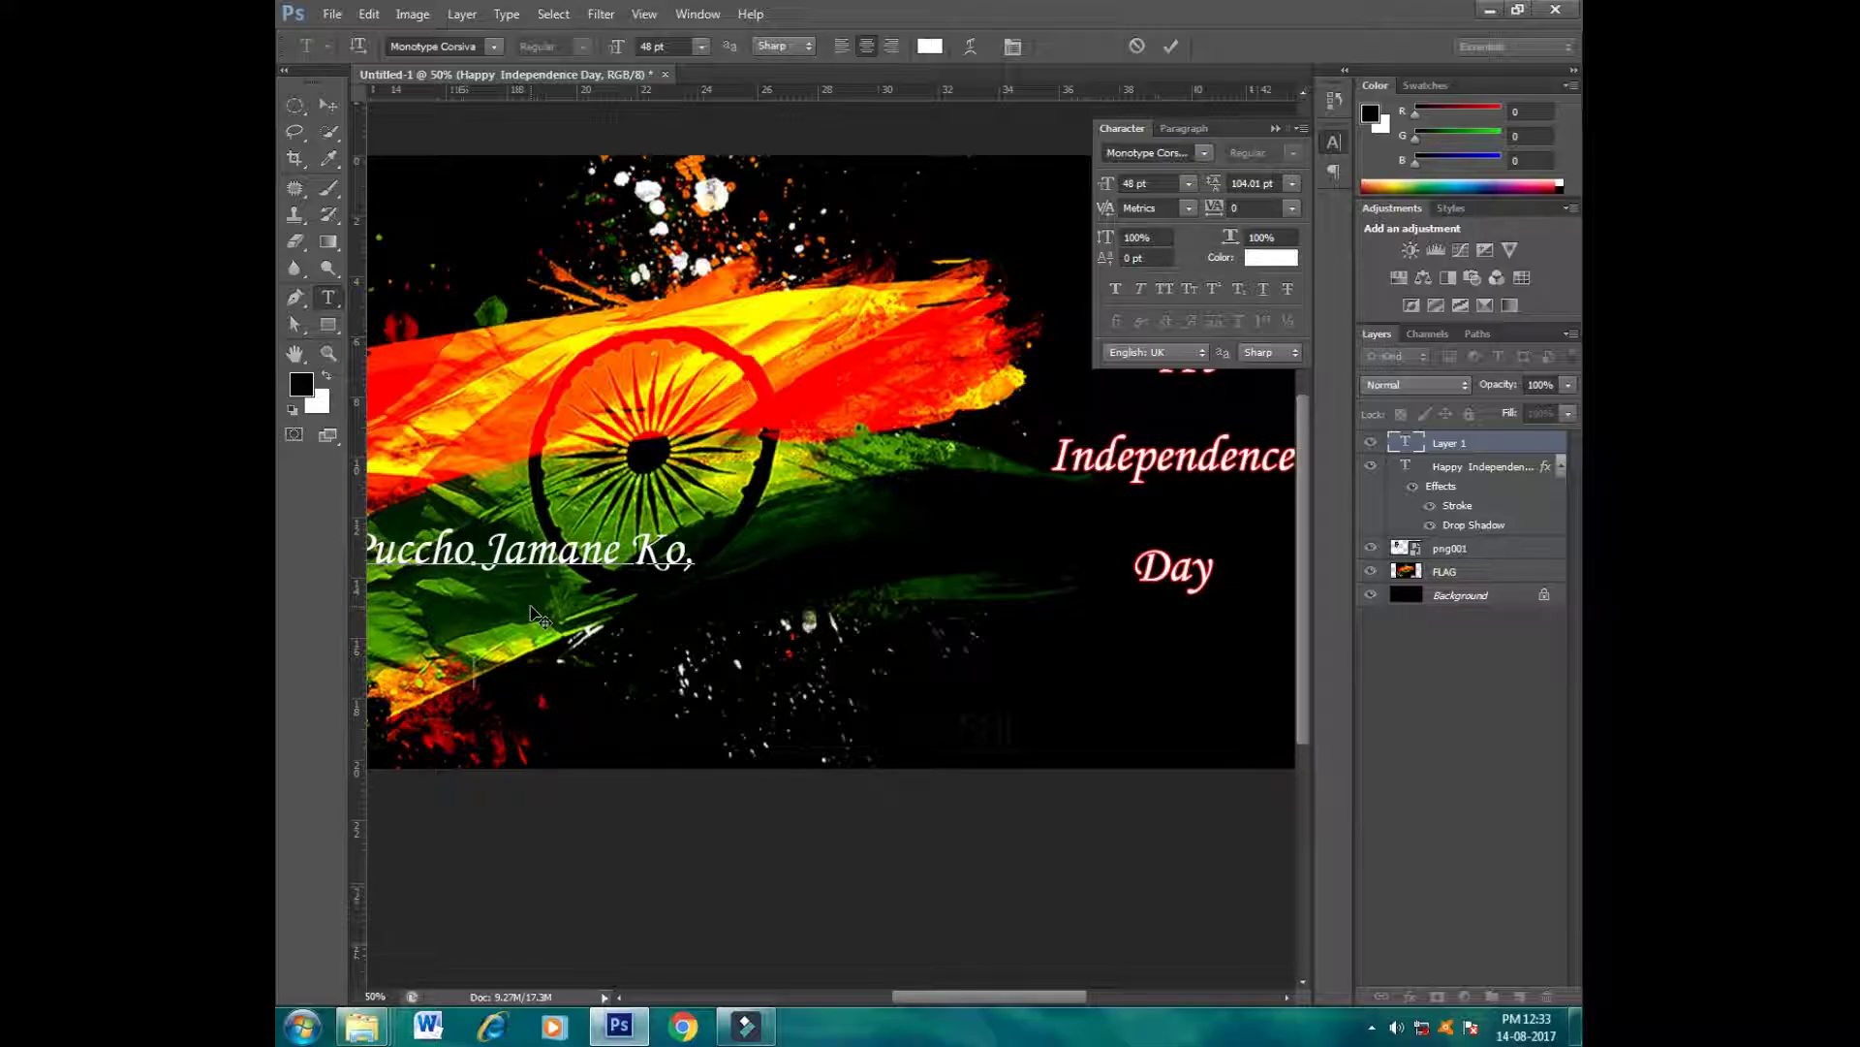
pyautogui.write('Kya ')
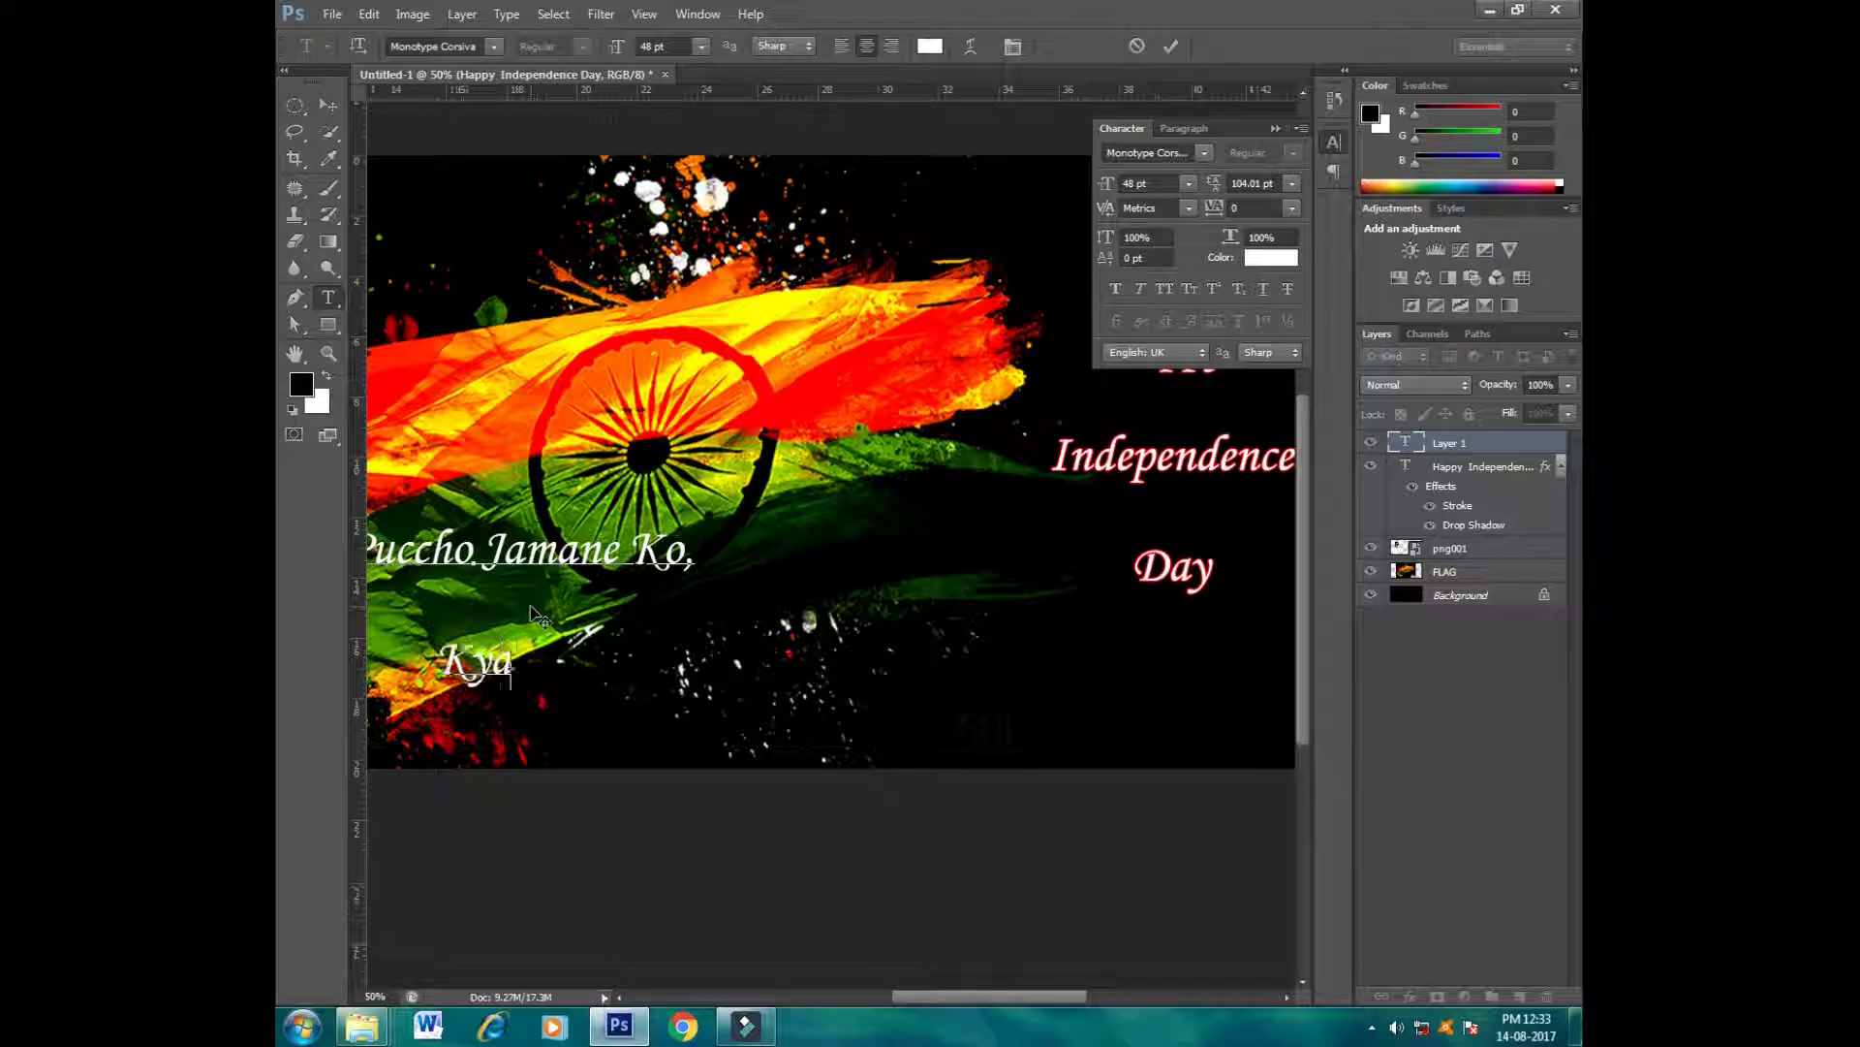
pyautogui.write('pec')
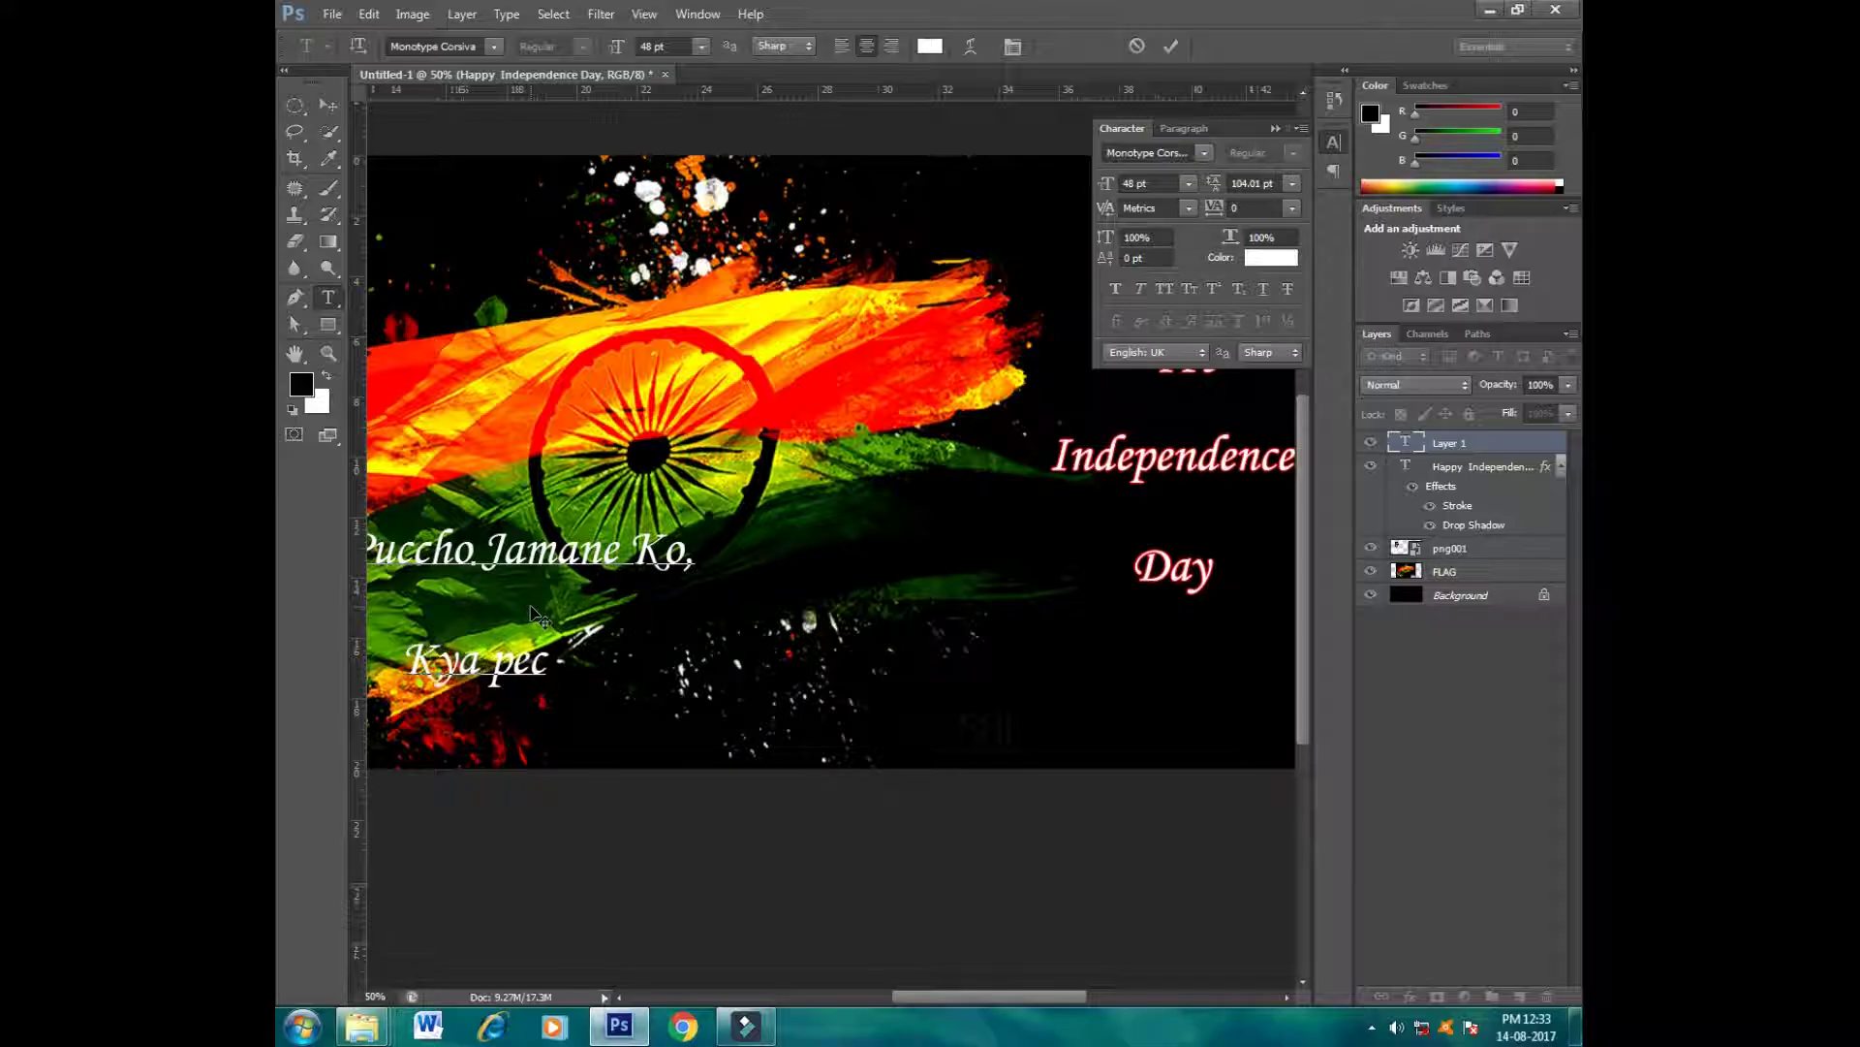
pyautogui.write('hchan hama')
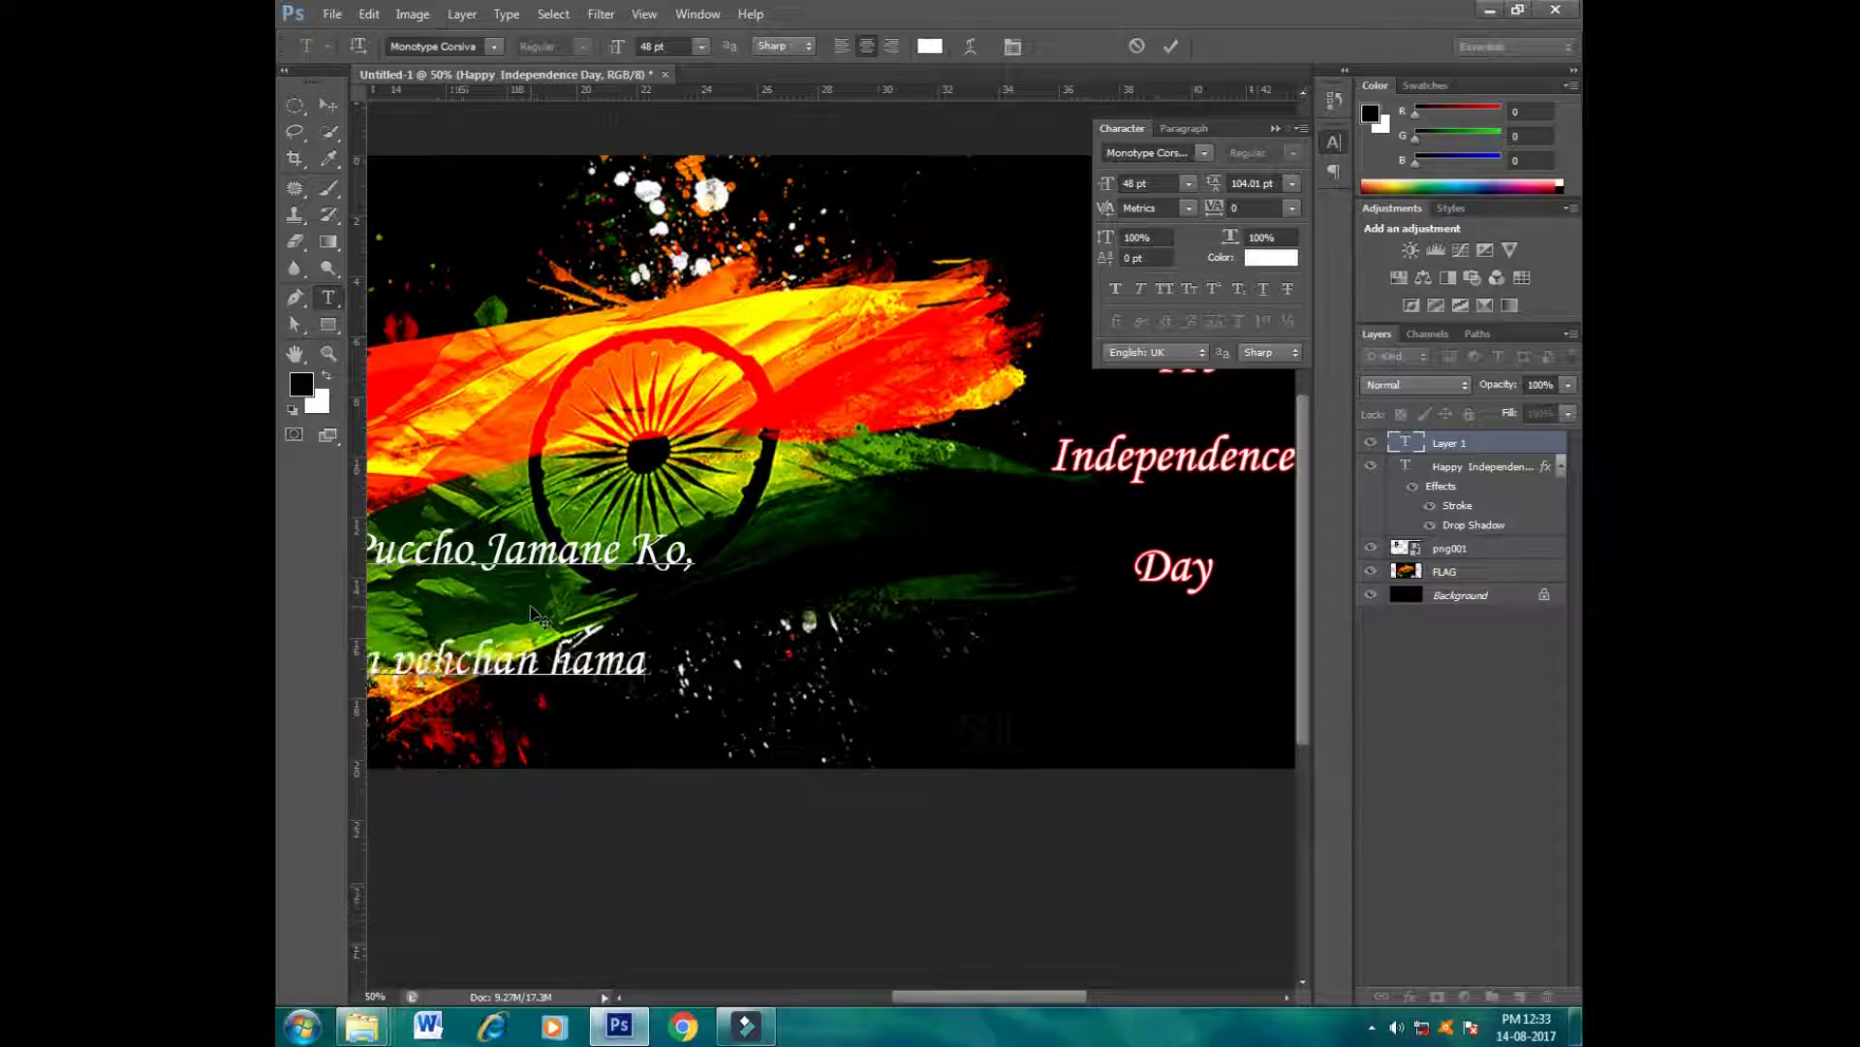
pyautogui.write('ri hai')
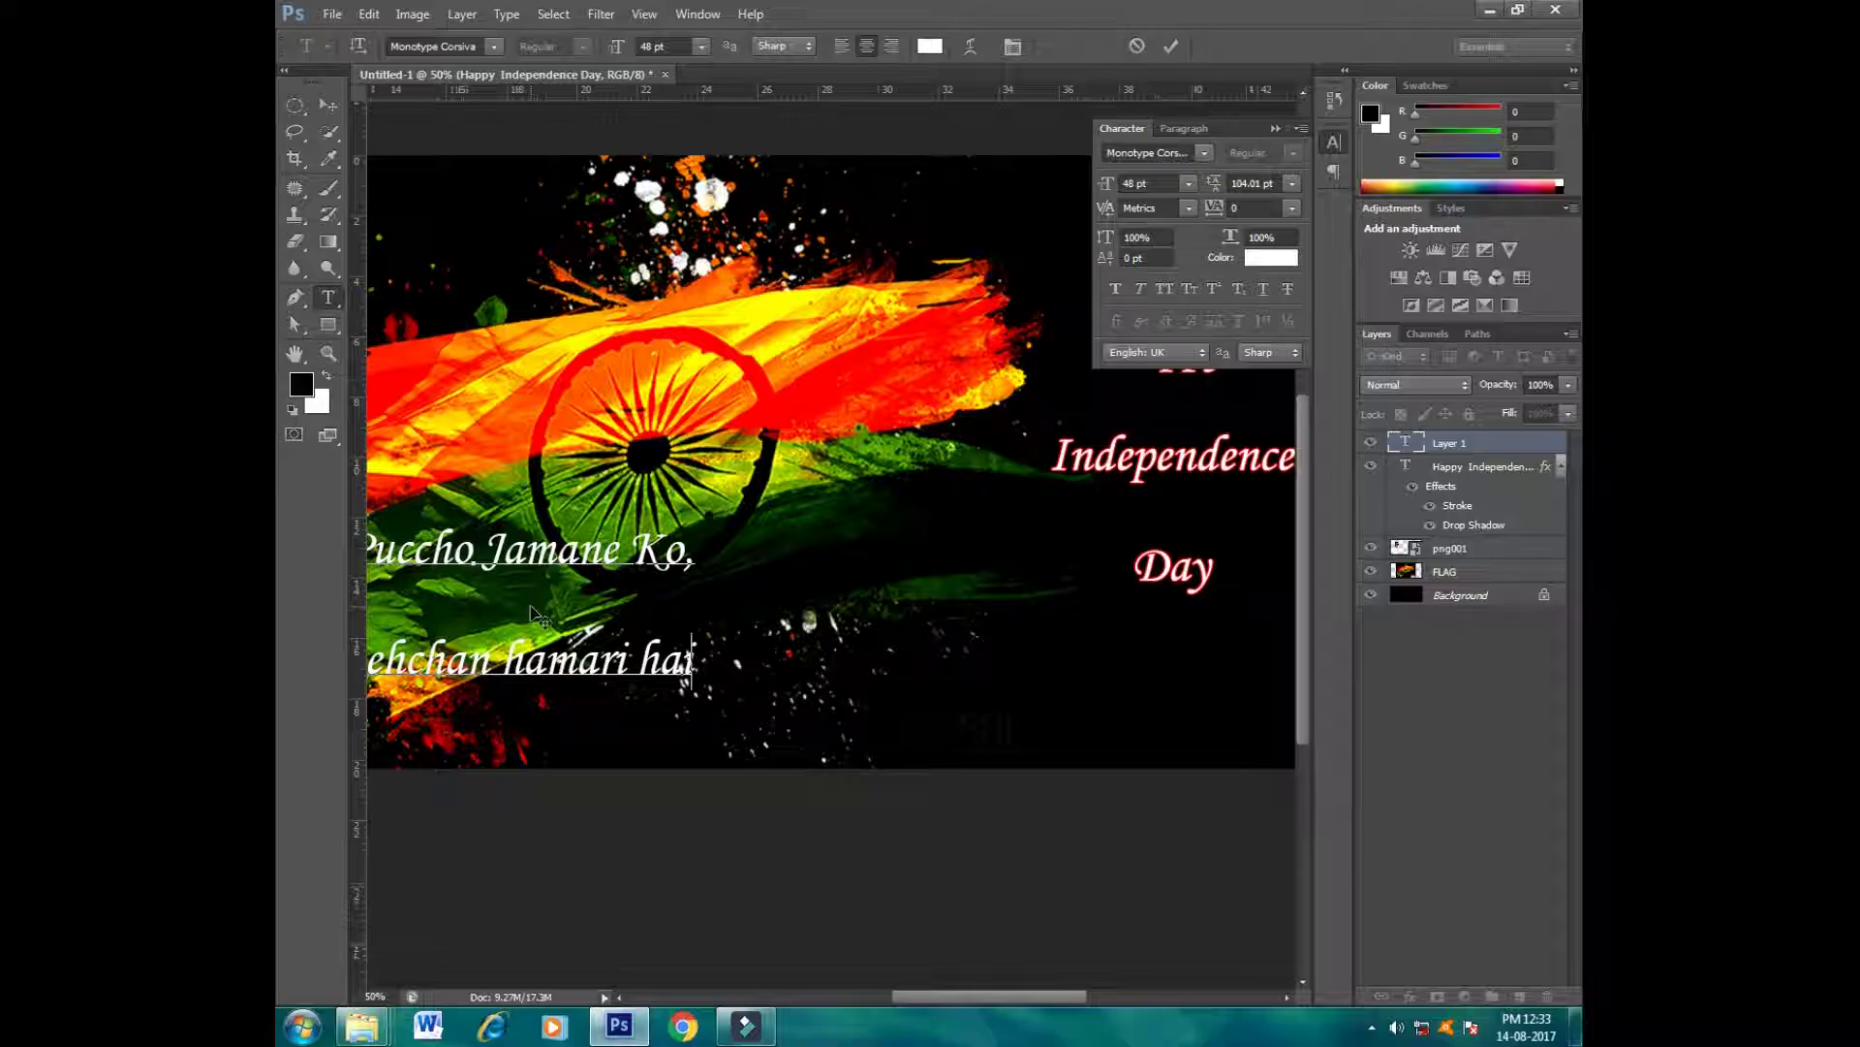
pyautogui.write('.')
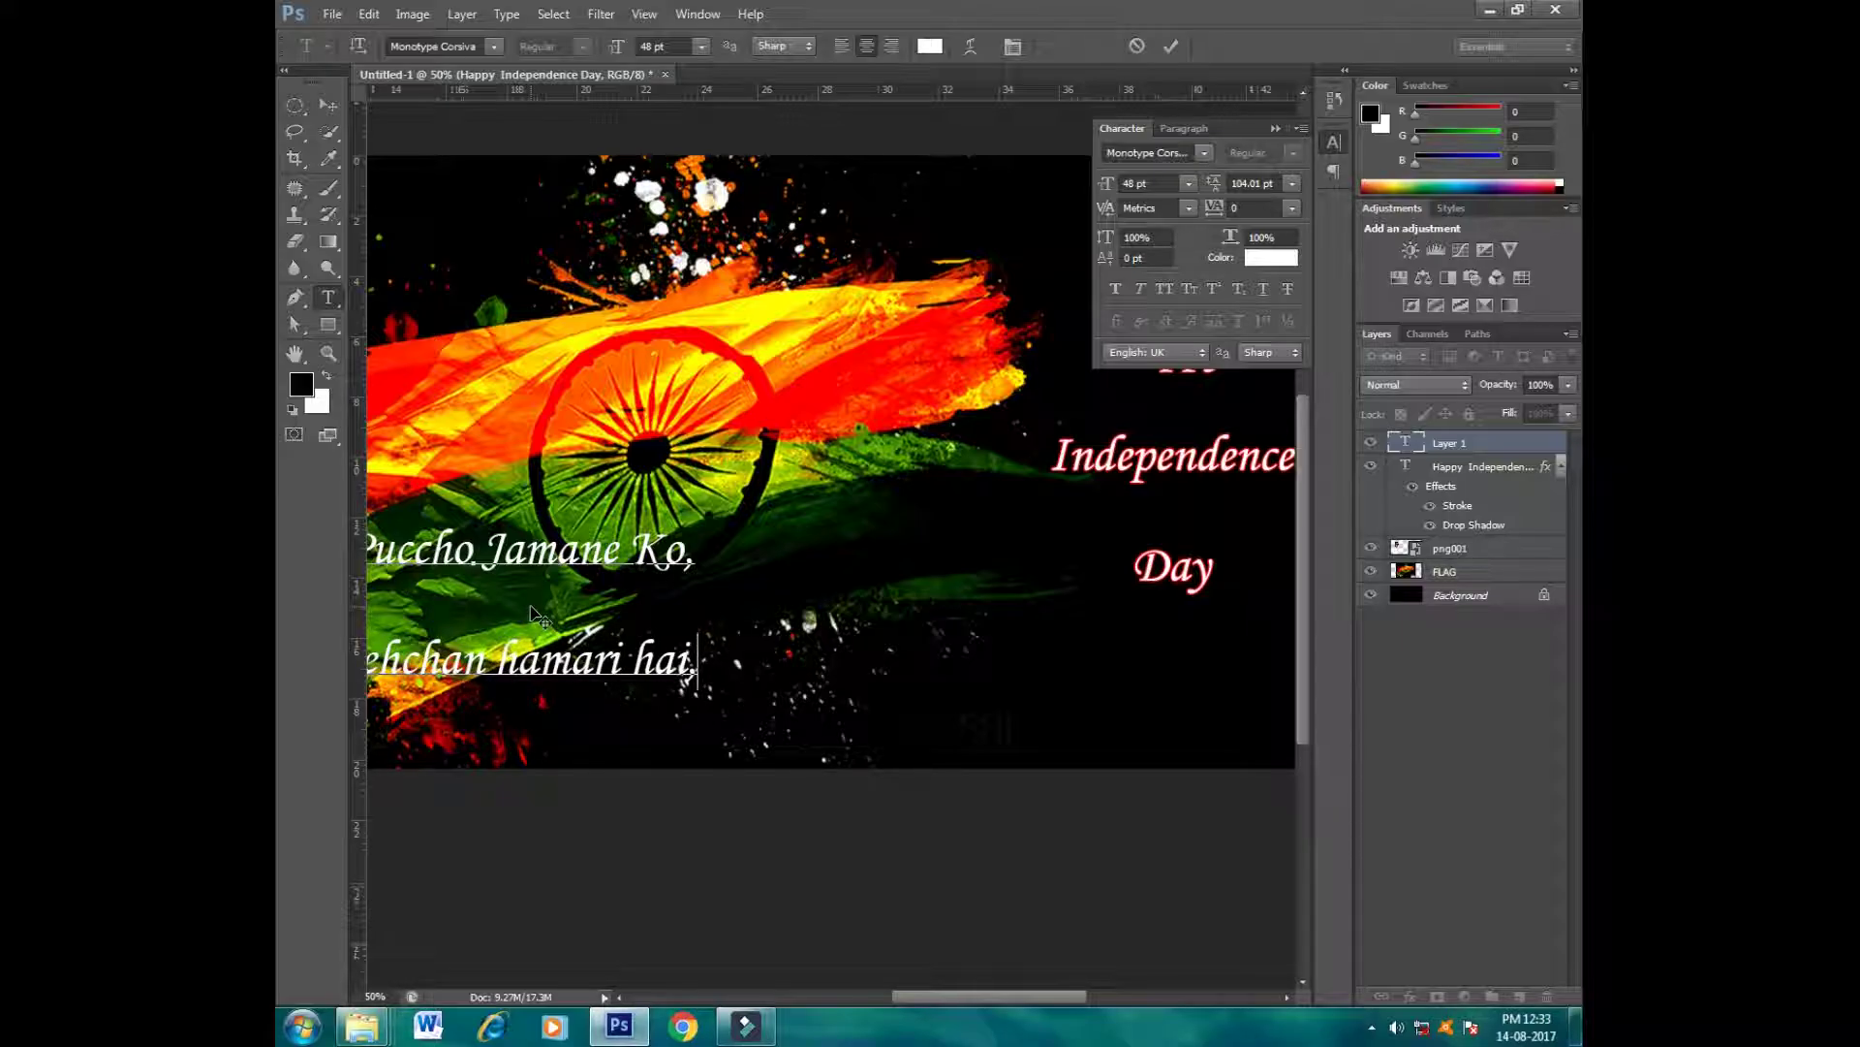
# Step: Replace the second line's closing period with a comma and delete trailing spaces
pyautogui.press('BackSpace')
pyautogui.write(',')
pyautogui.press('BackSpace')
pyautogui.press('BackSpace')
pyautogui.press('BackSpace')
pyautogui.press('BackSpace')
pyautogui.press('BackSpace')
pyautogui.press('BackSpace')
pyautogui.press('BackSpace')
pyautogui.press('BackSpace')
pyautogui.press('BackSpace')
pyautogui.press('BackSpace')
pyautogui.press('BackSpace')
pyautogui.press('BackSpace')
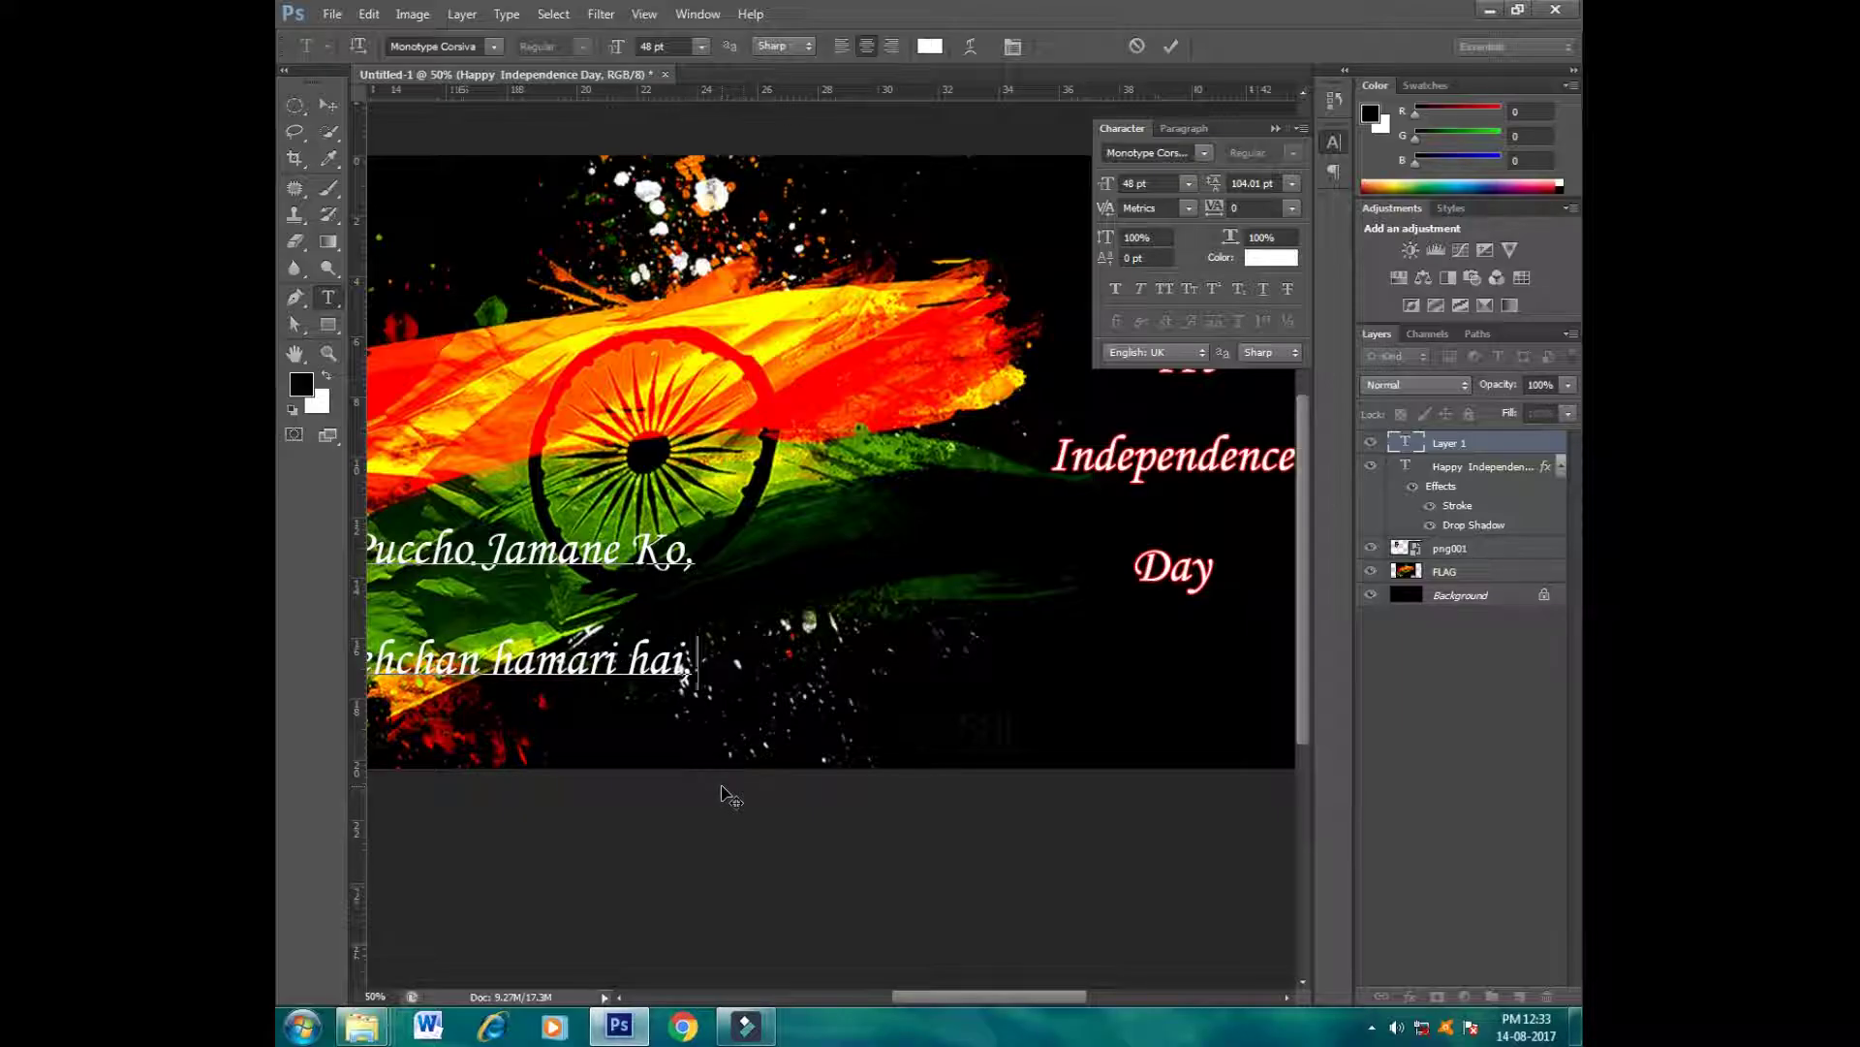
pyautogui.press('BackSpace')
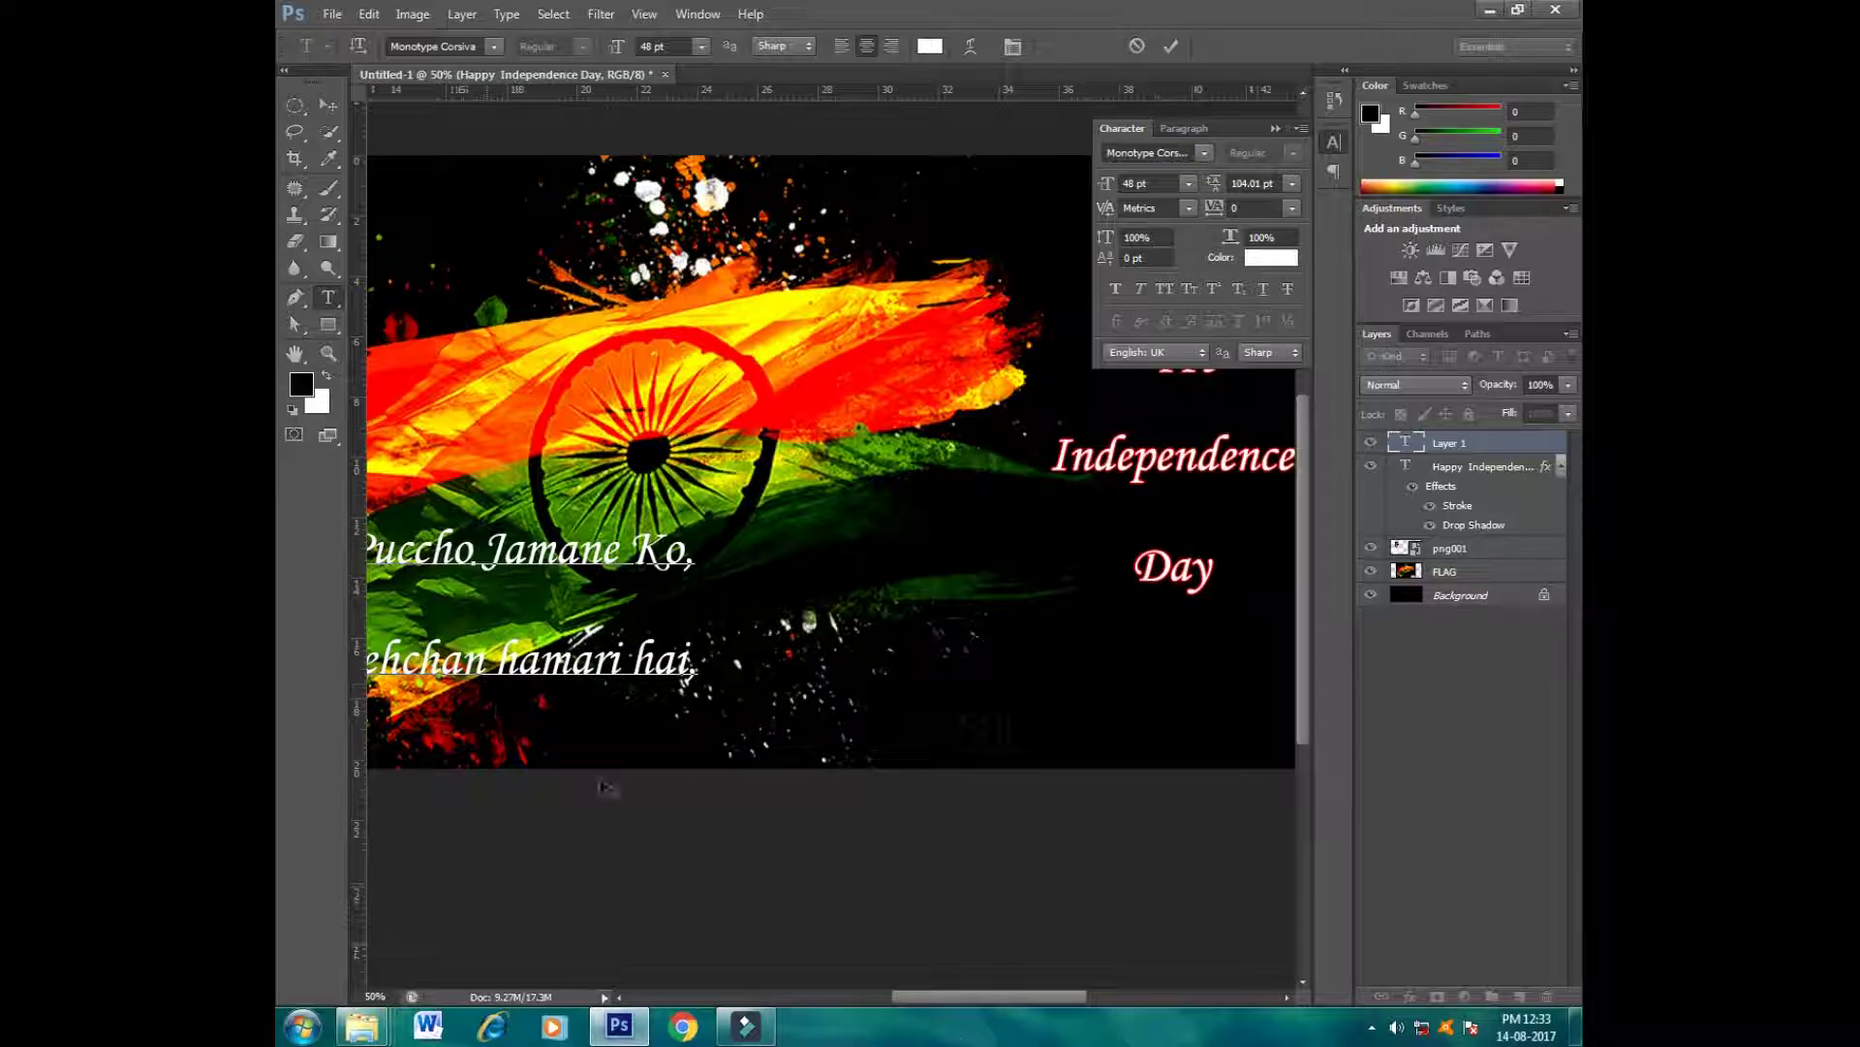
# Step: Revise the second line, retyping 'Kya' and inserting 'kahani hai,'
pyautogui.hscroll(-3, 606, 786)
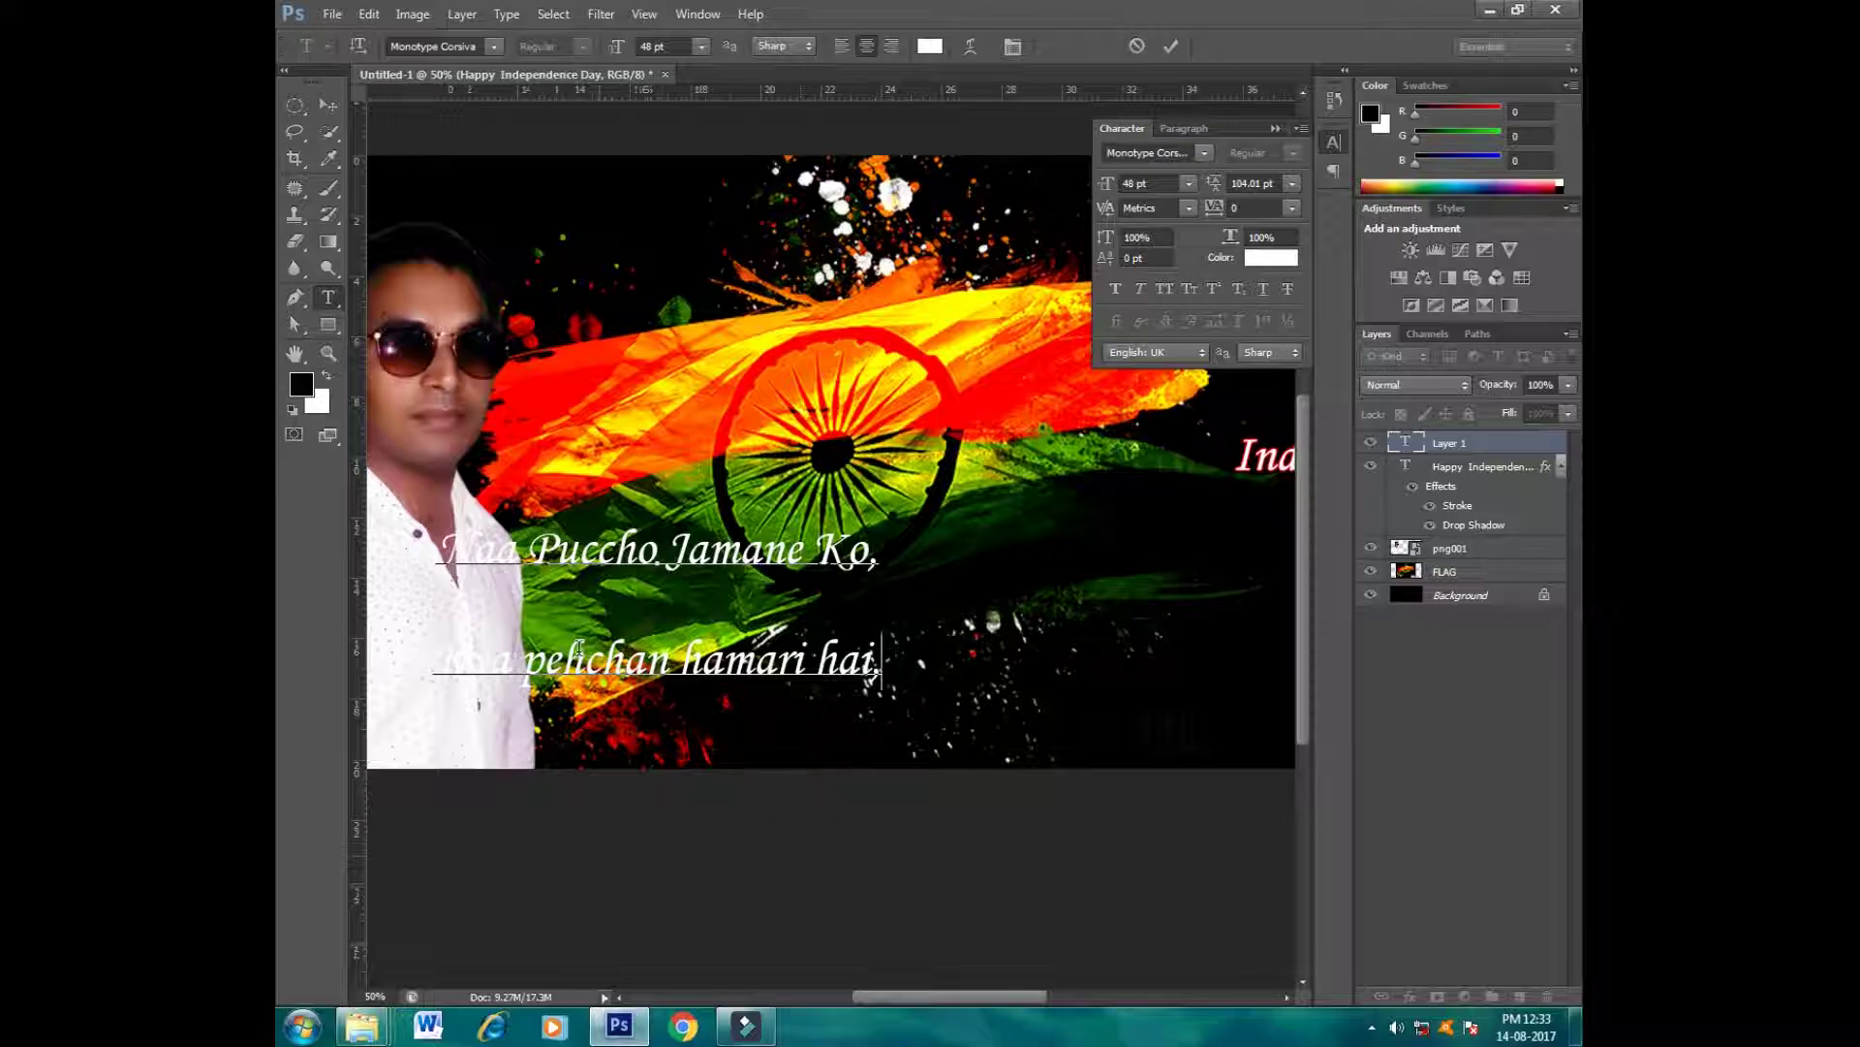
pyautogui.moveTo(673, 669); pyautogui.dragTo(436, 669)
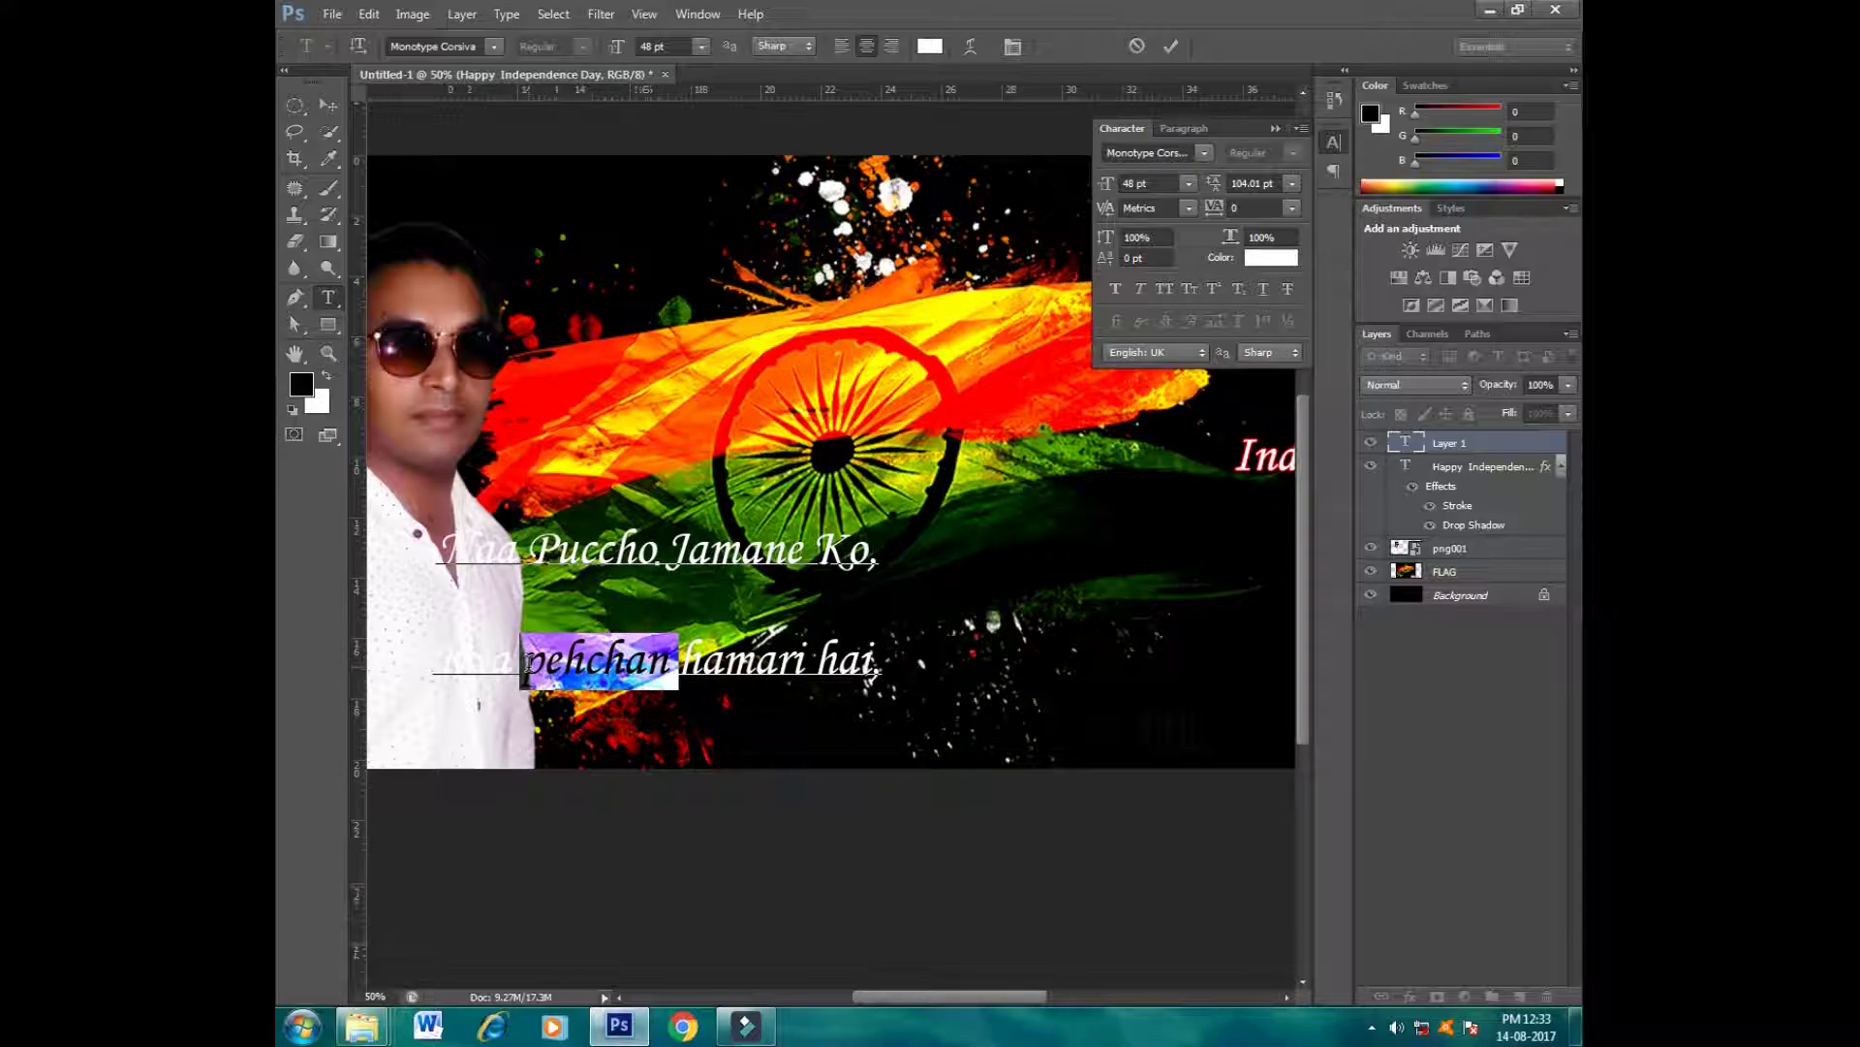
pyautogui.write('Kya')
pyautogui.click(736, 662)
pyautogui.write('kahani hai')
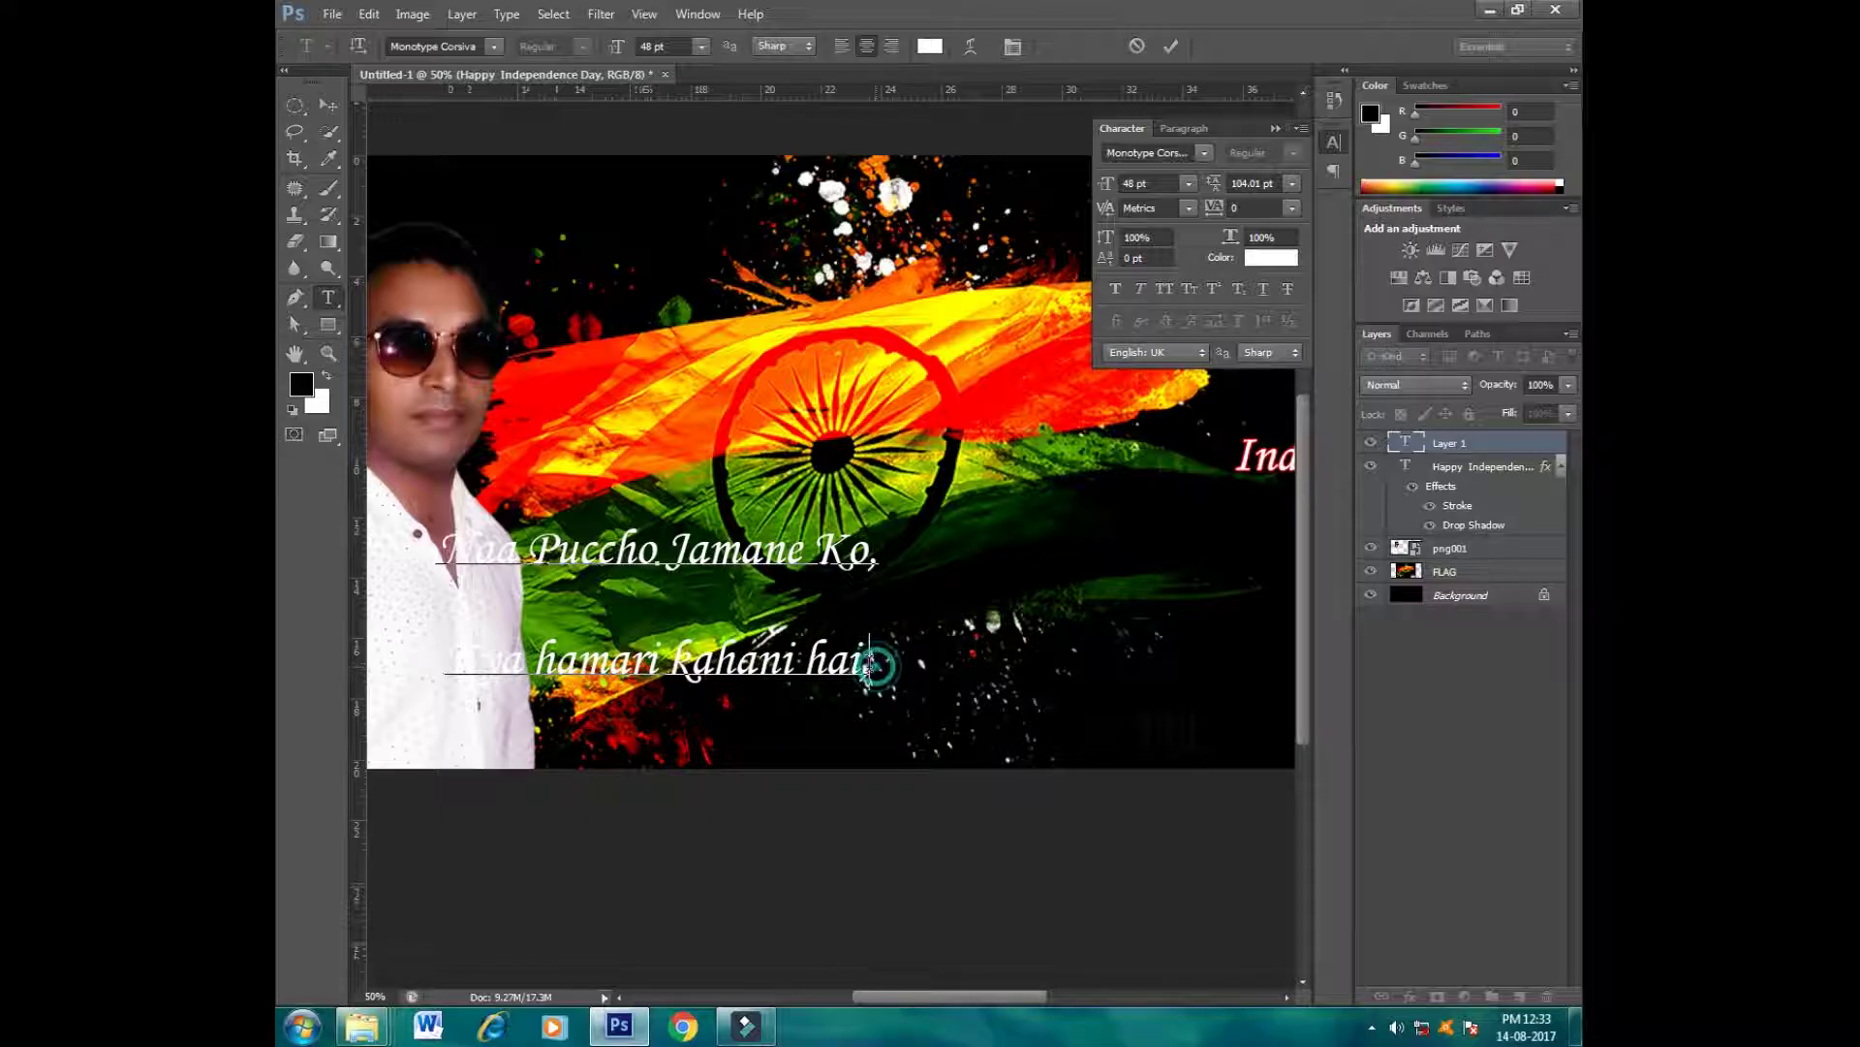
pyautogui.write(',')
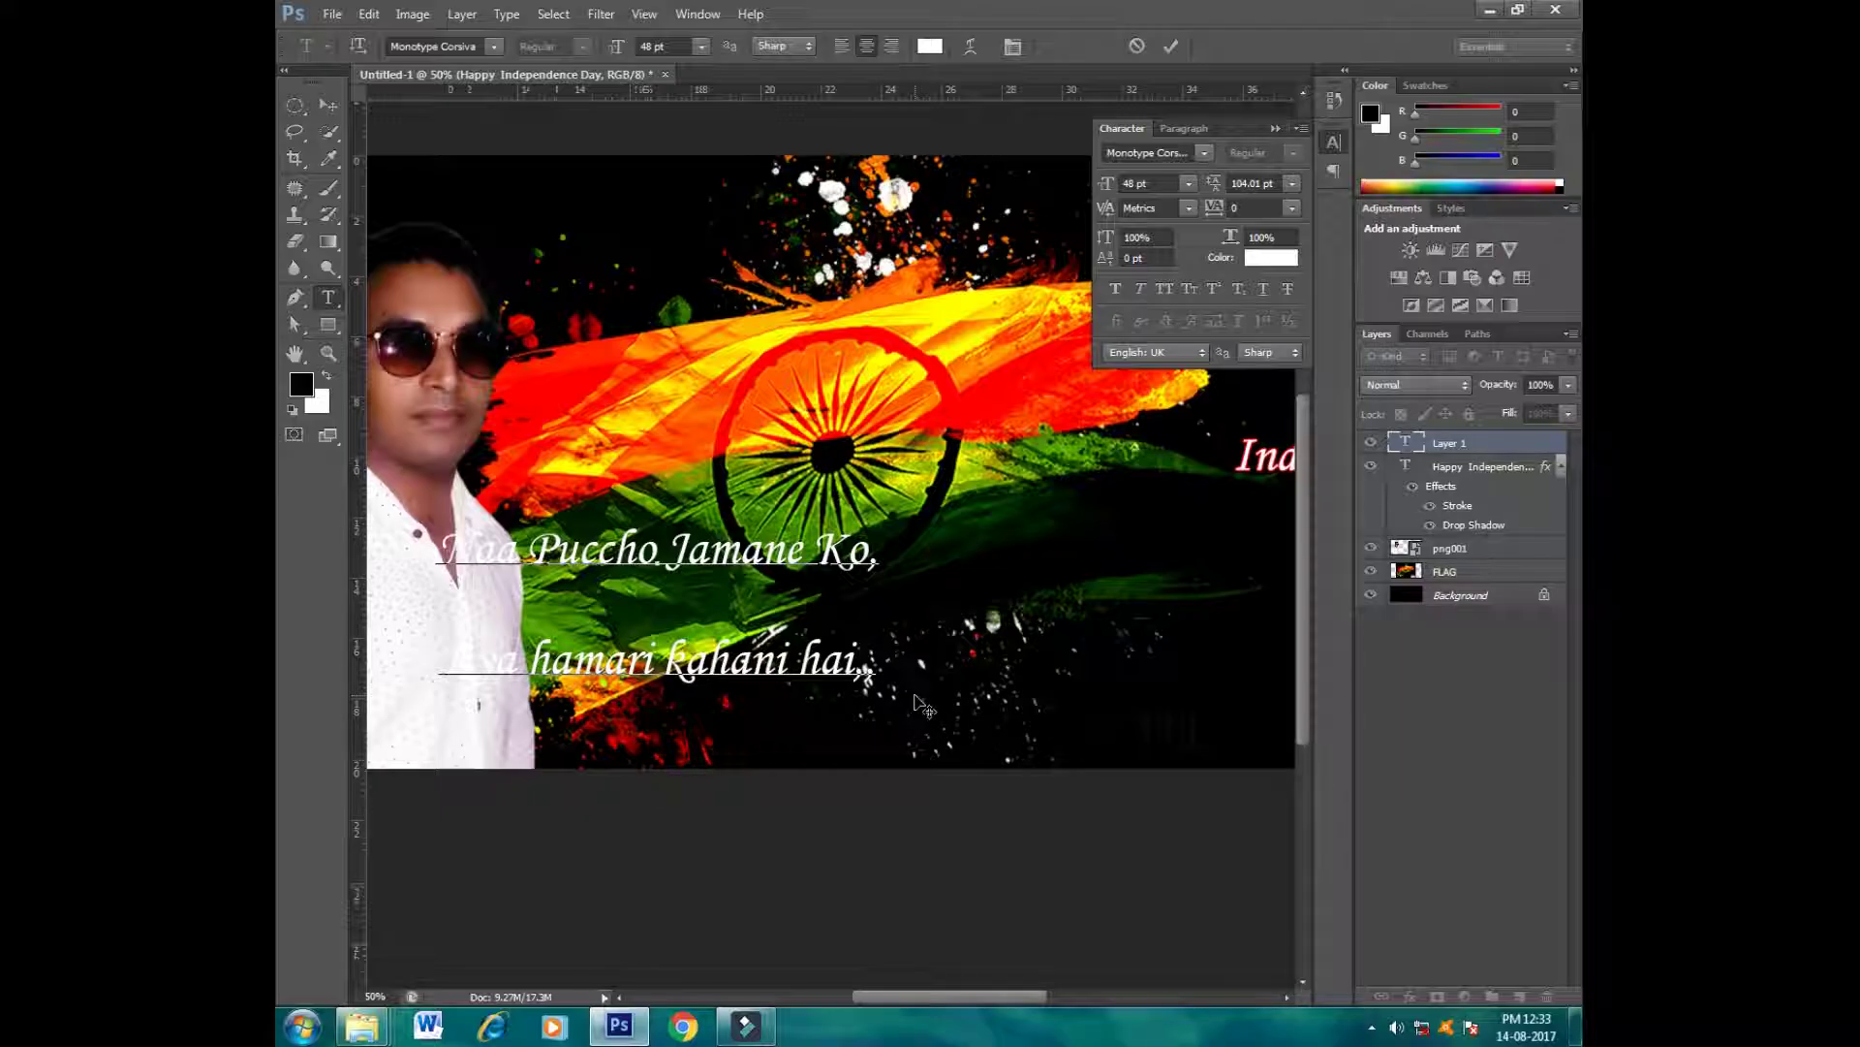
# Step: Add the third line 'Hameri Pehchan to ye hai' and commit the poem text
pyautogui.write('Hameri Pe')
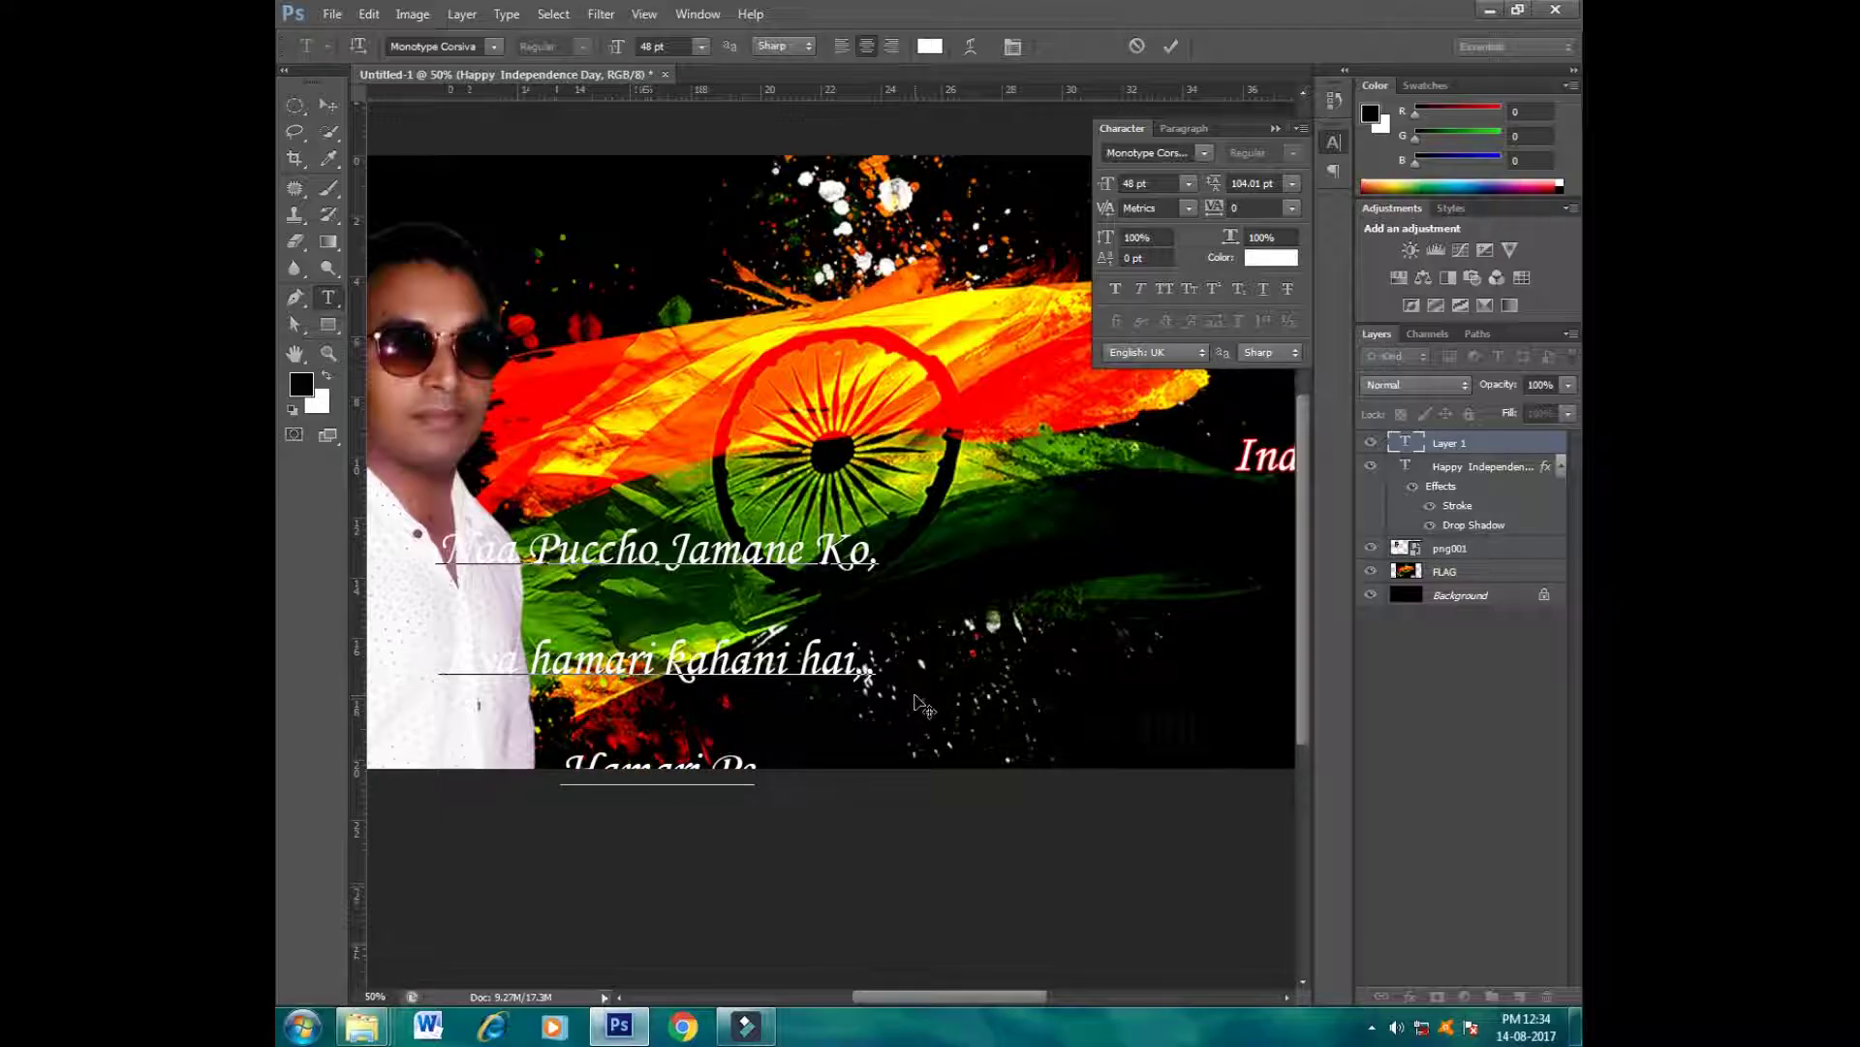
pyautogui.write('hc')
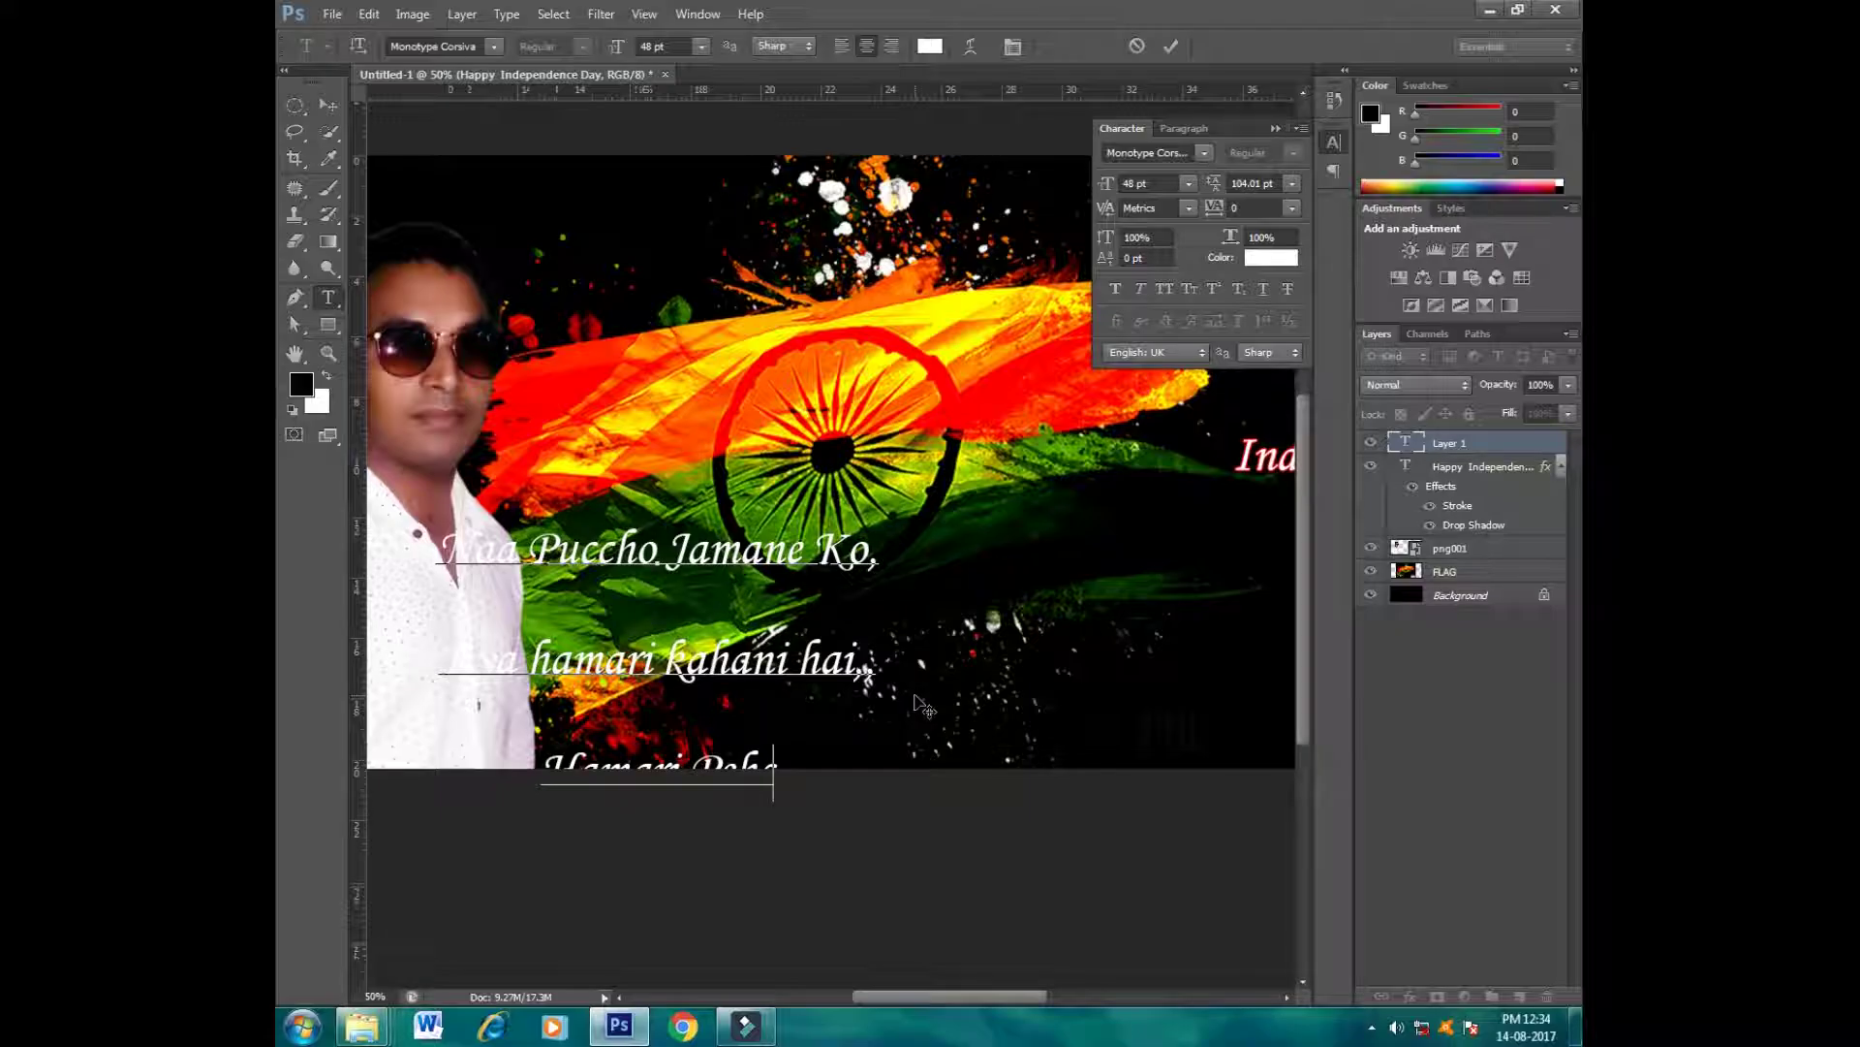
pyautogui.write('han to ye hai')
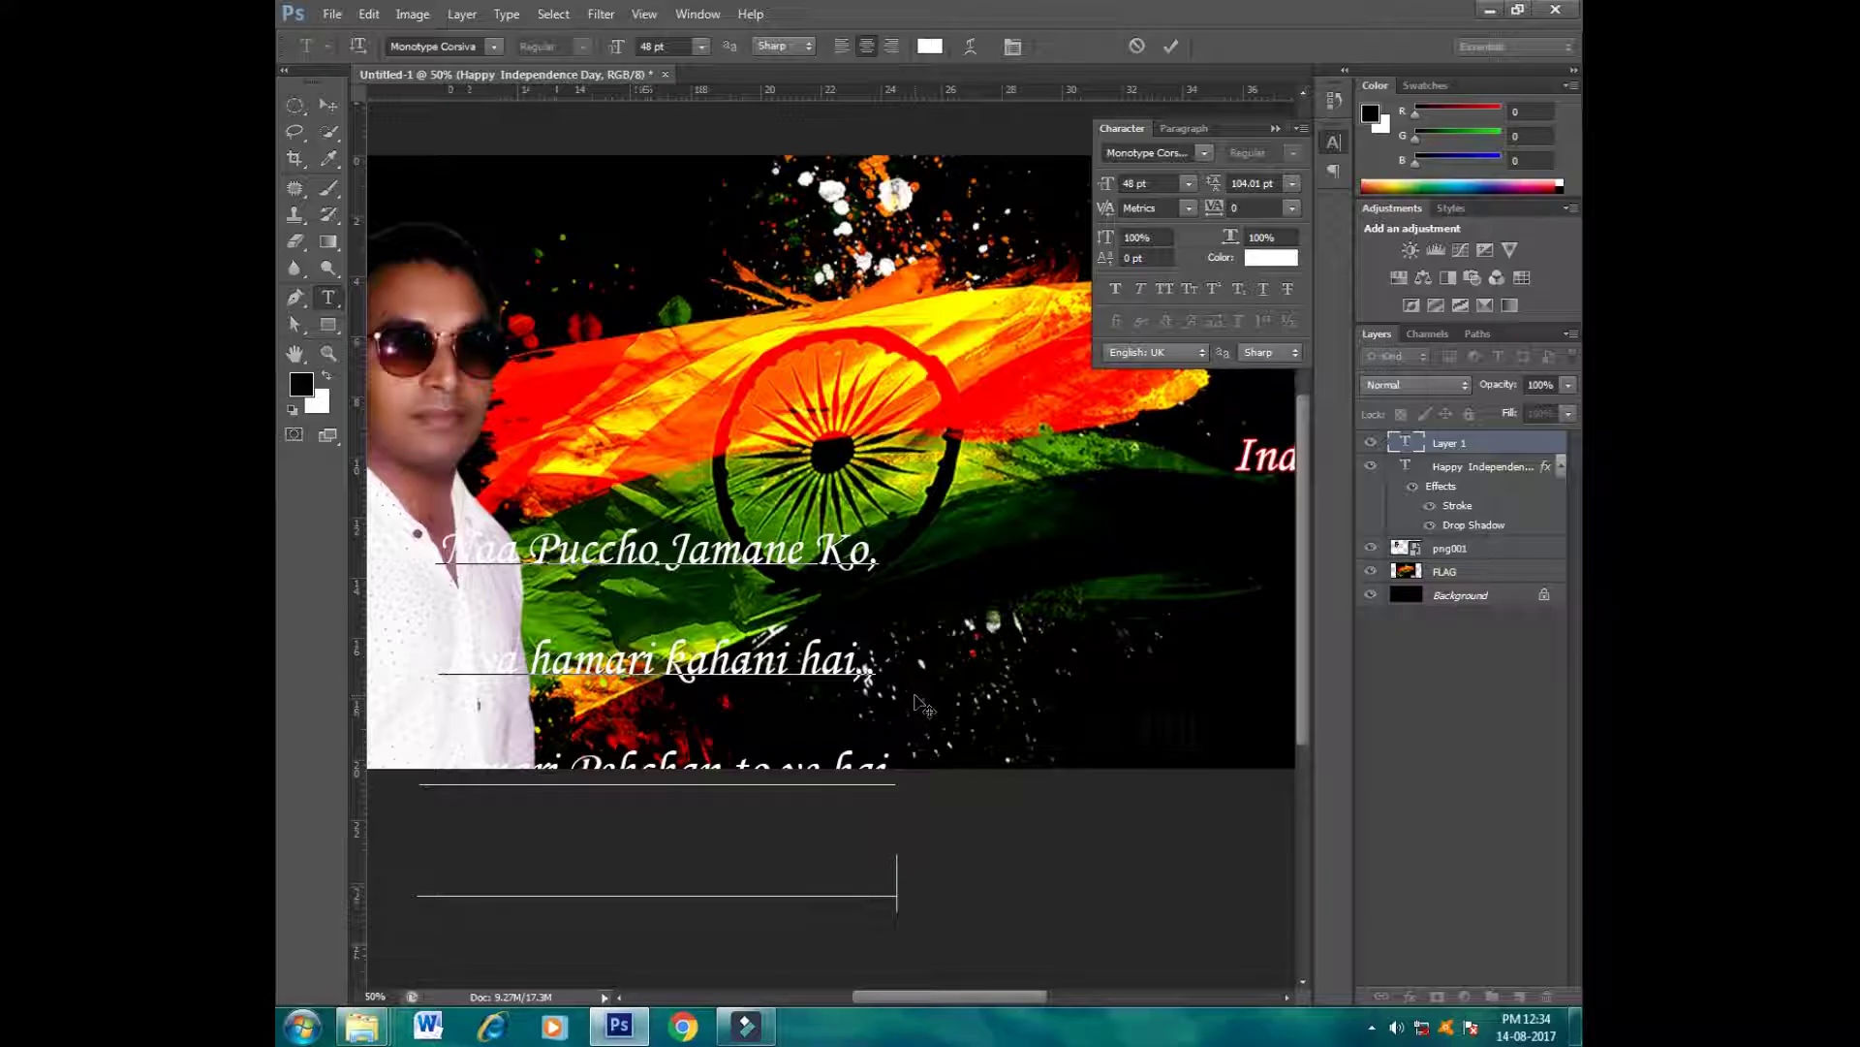
pyautogui.click(1170, 46)
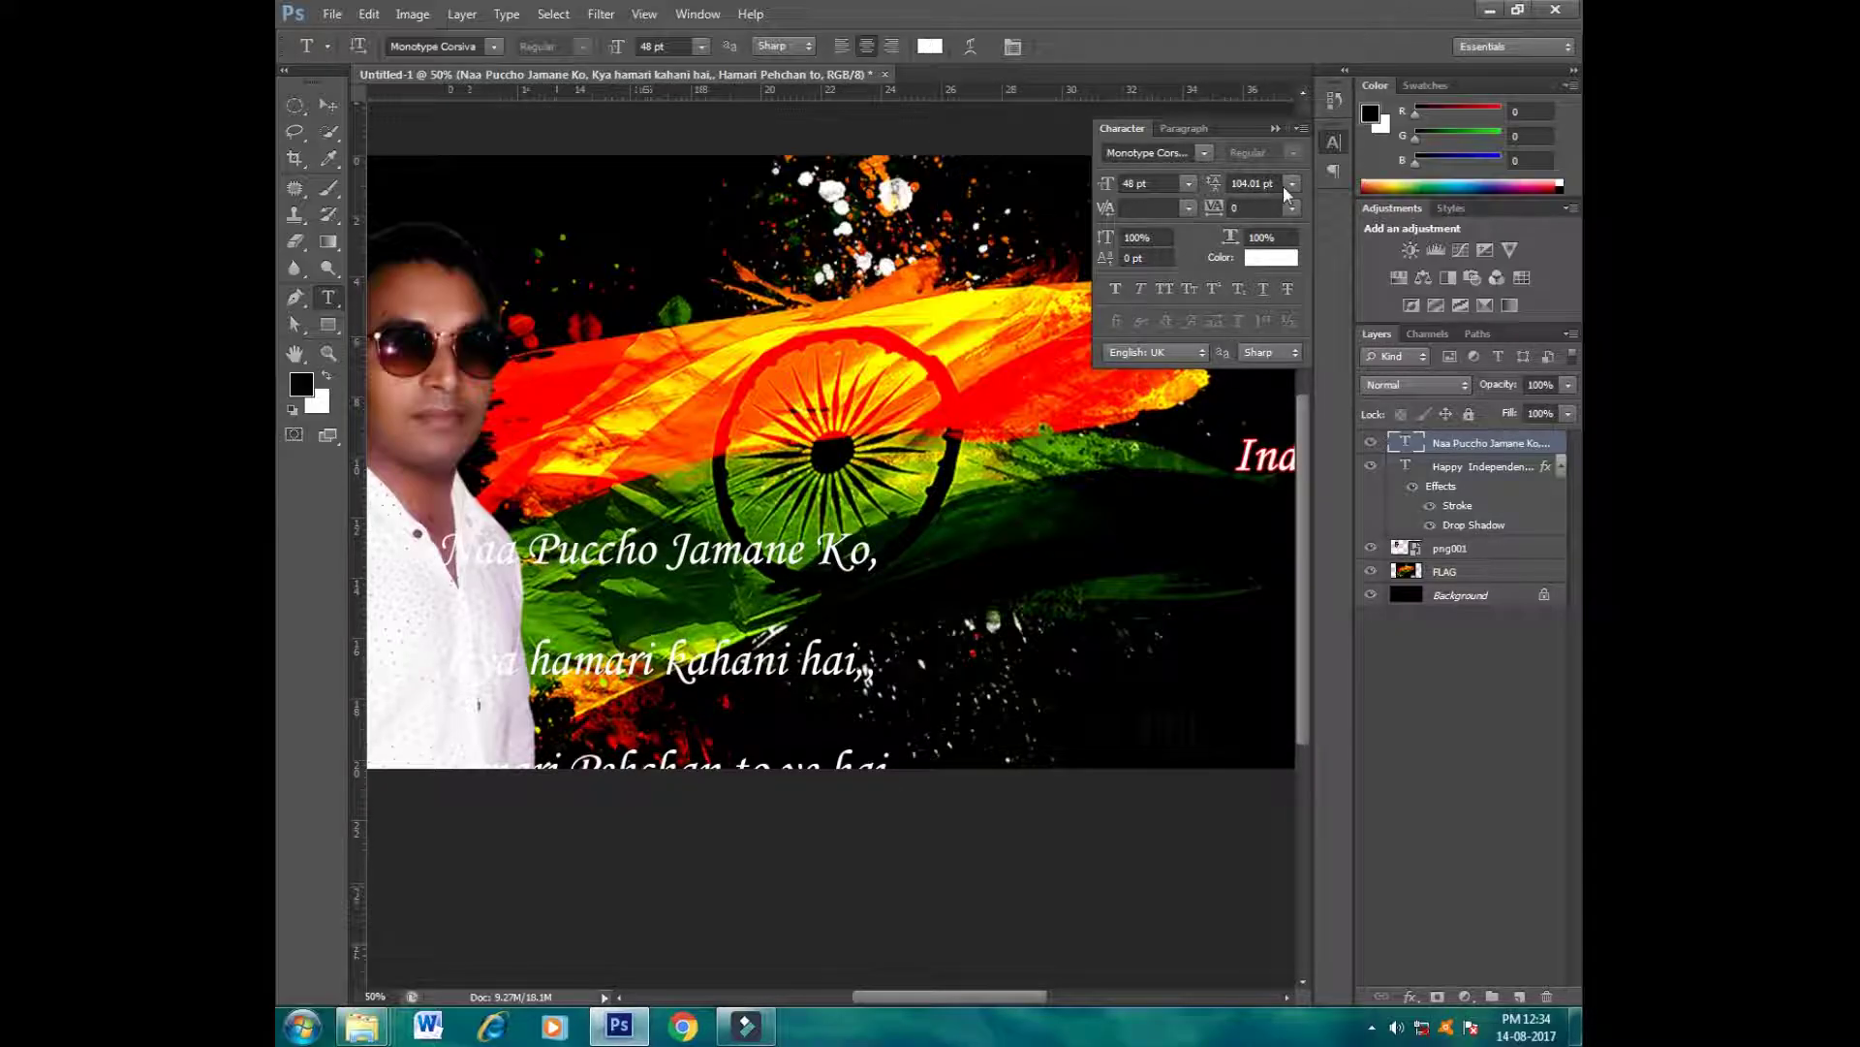
# Step: Select all the poem text and tighten its leading to 58.01 pt
pyautogui.click(443, 534)
pyautogui.hotkey('ctrl', 'a')
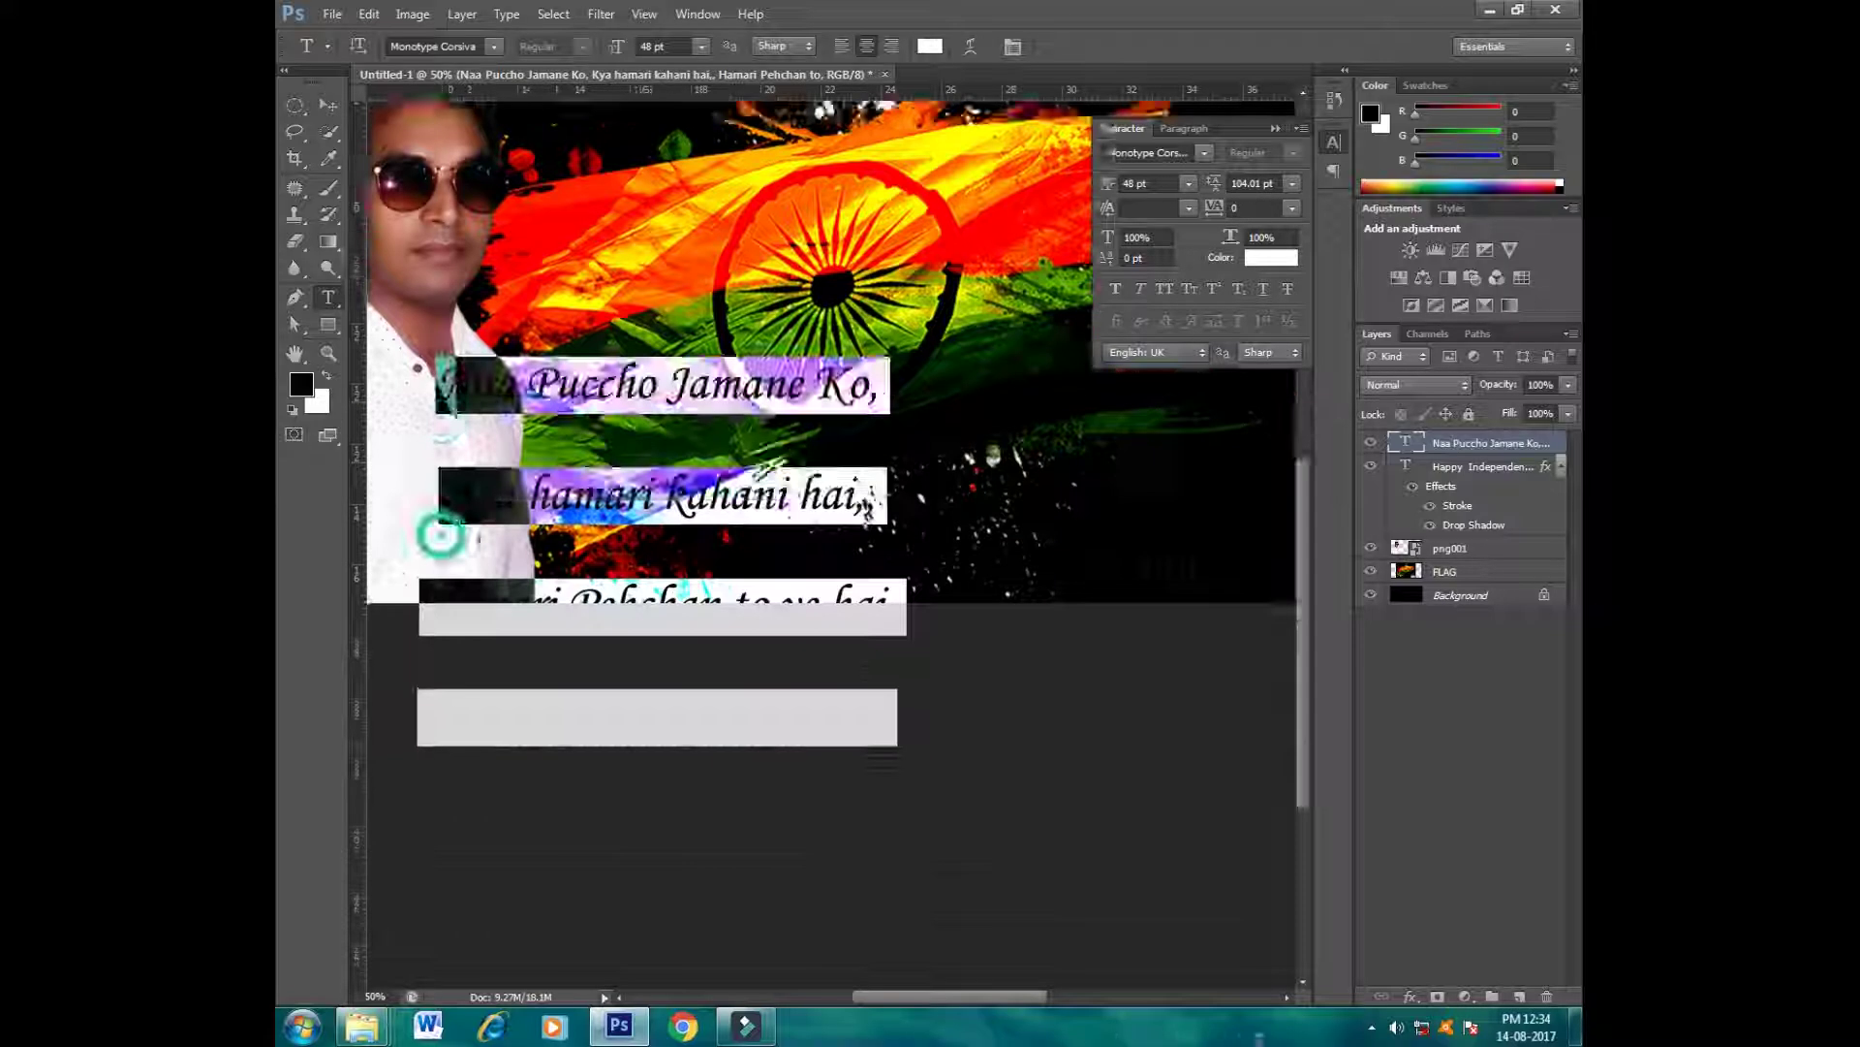
pyautogui.scroll(-5, 1197, 515)
pyautogui.scroll(3, 1197, 515)
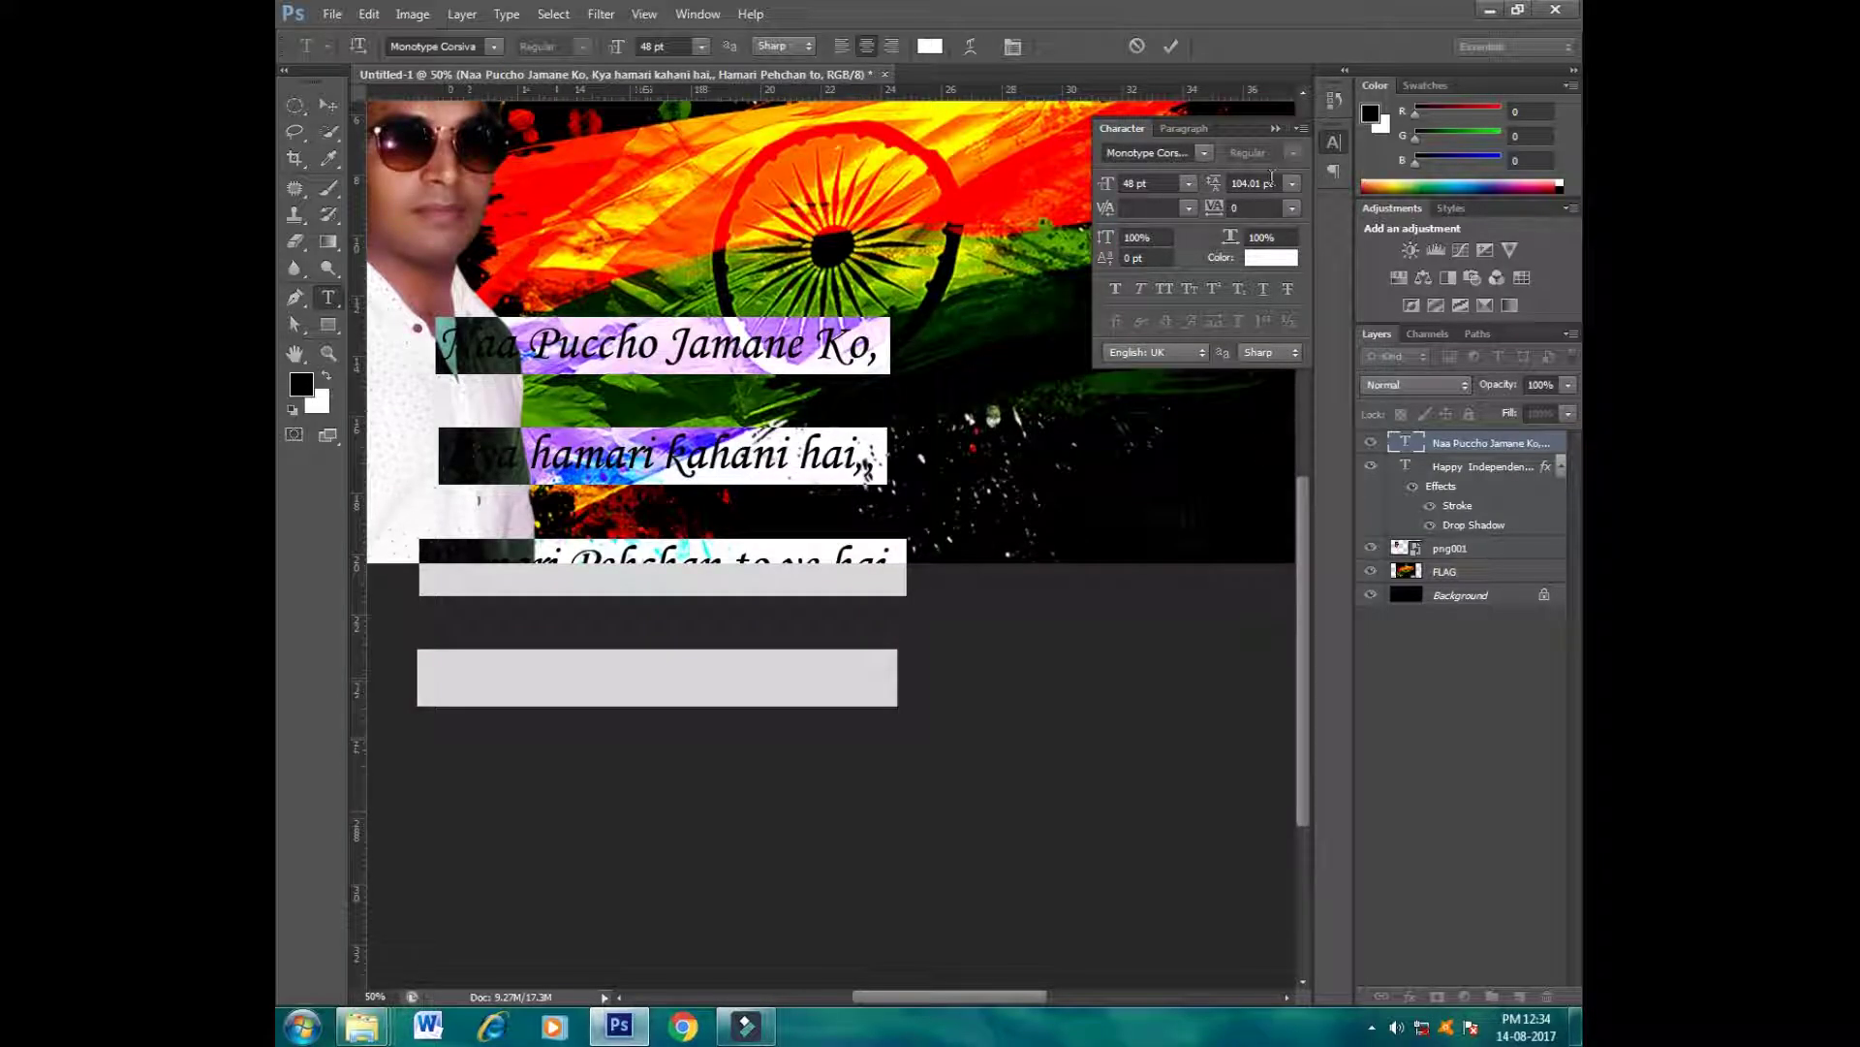
pyautogui.click(1254, 183)
pyautogui.hotkey('shift', 'Down')
pyautogui.hotkey('shift', 'Down')
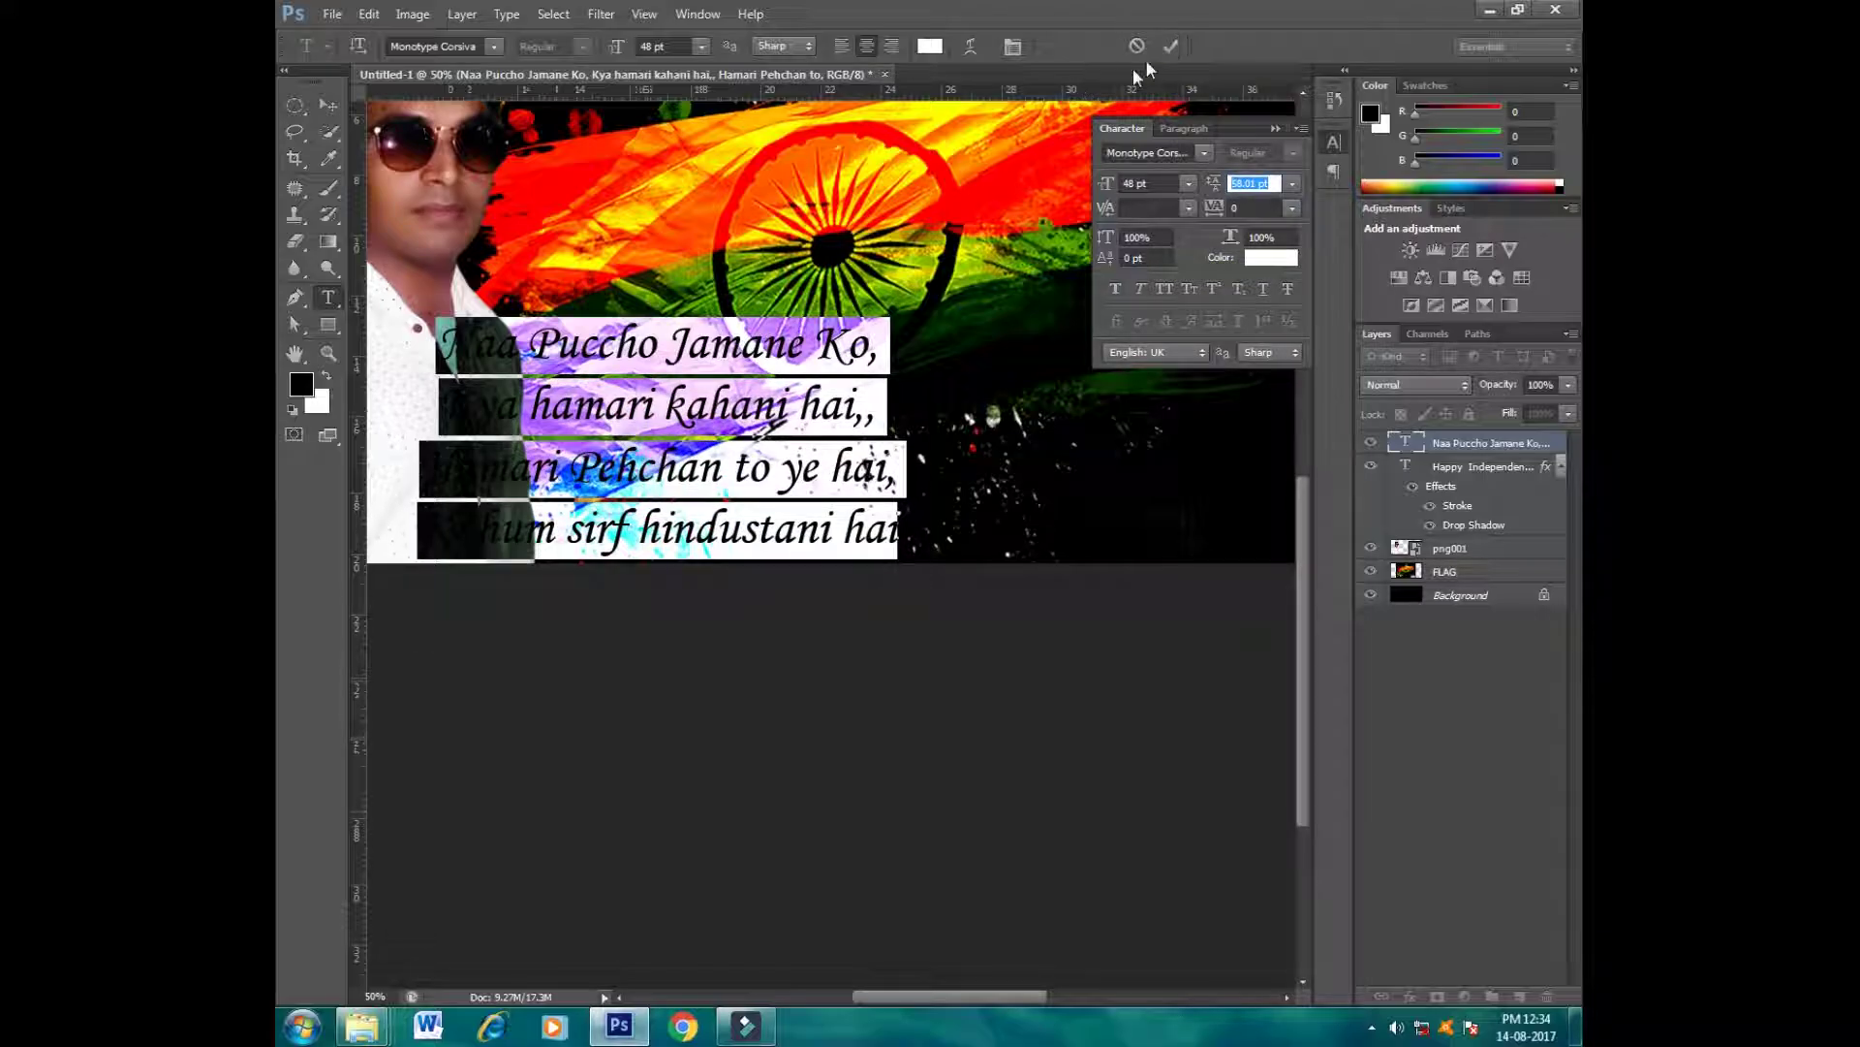
pyautogui.click(1170, 46)
# Step: Place the cursor at the starts of lines 2–4 to indent them progressively rightward
pyautogui.click(446, 405)
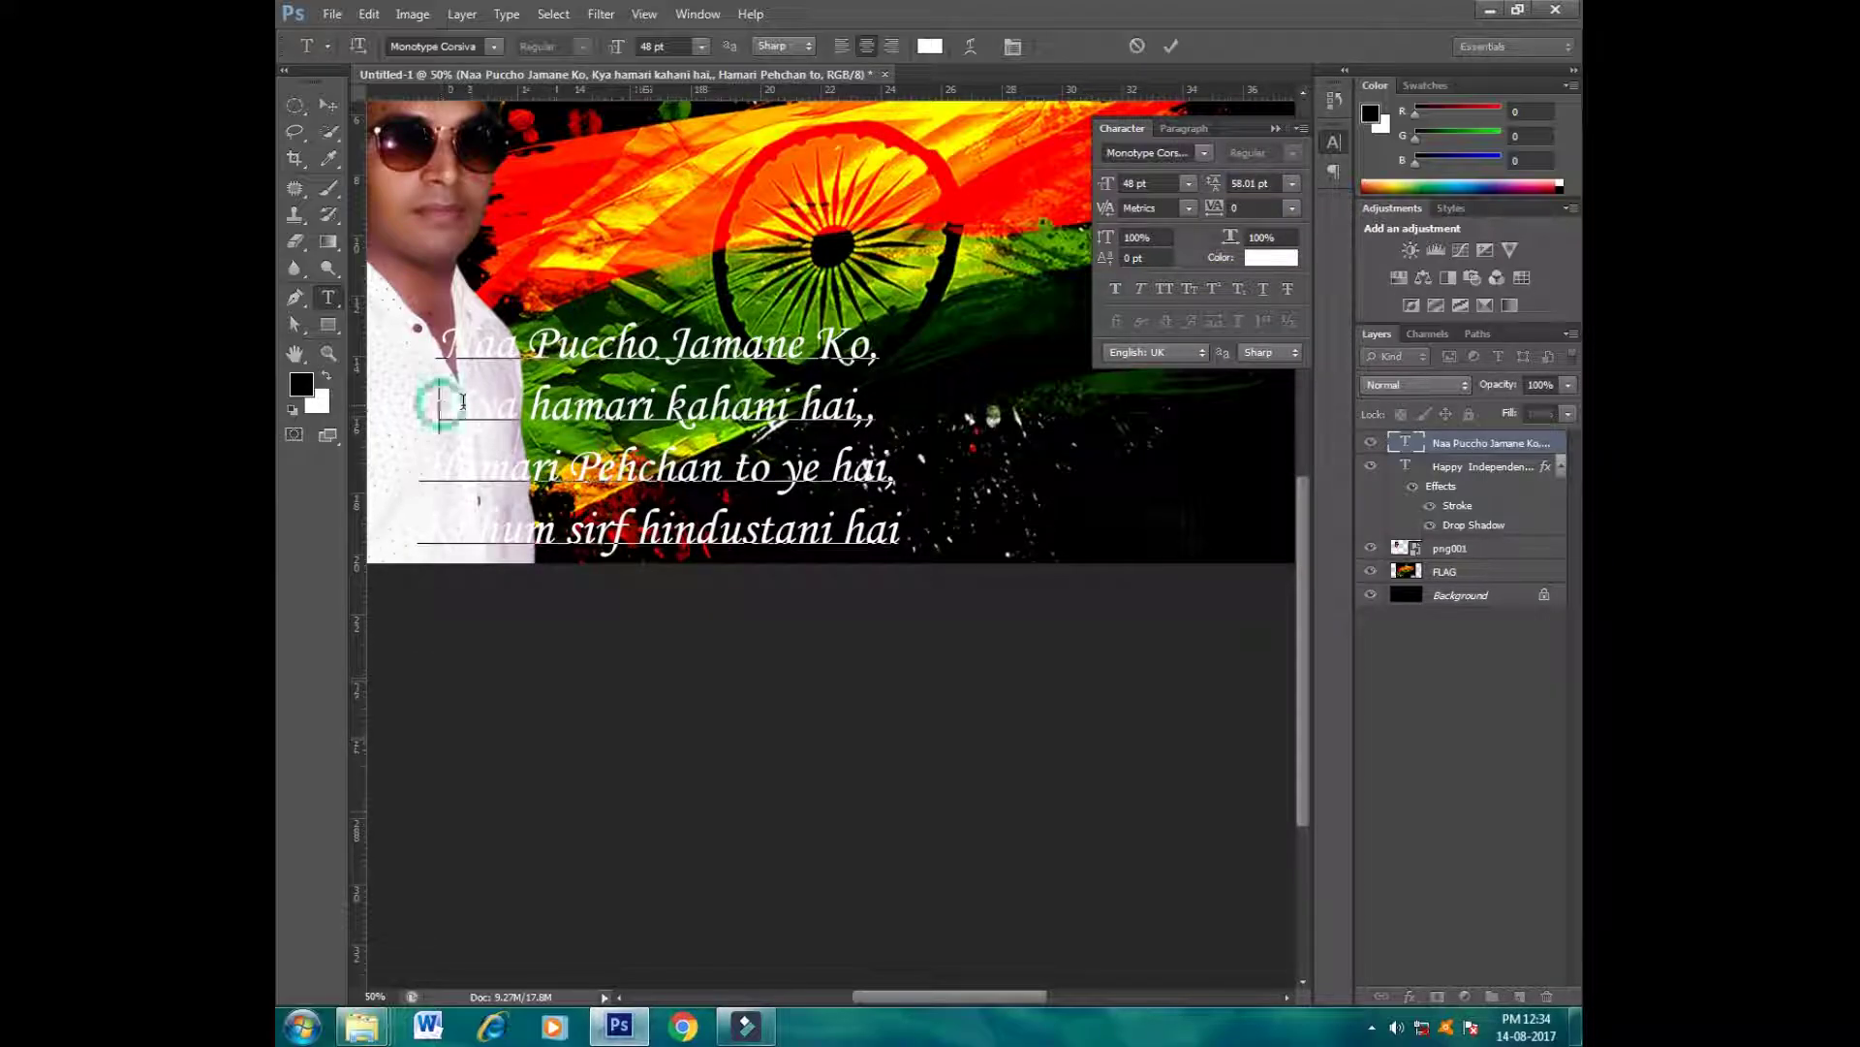
pyautogui.click(426, 466)
pyautogui.click(446, 535)
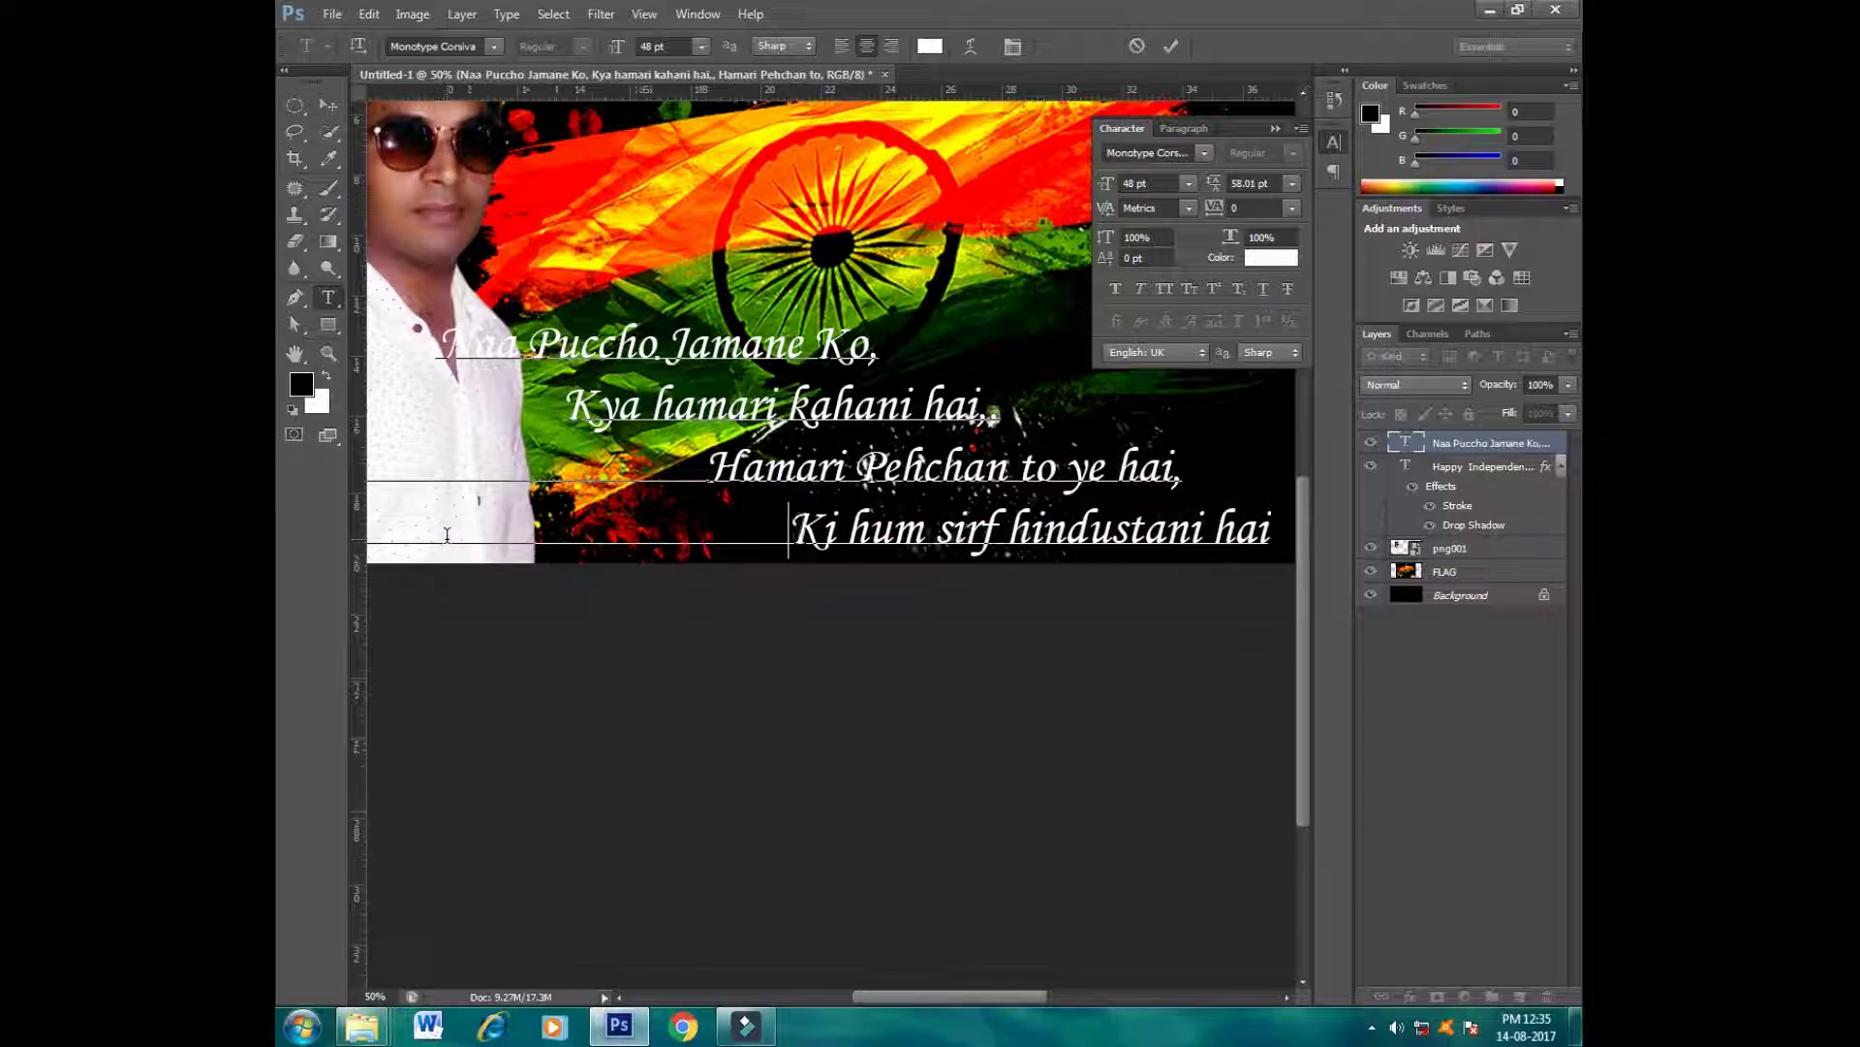
# Step: Scale the poem block down to about 74% and shift it slightly right and down
pyautogui.click(1171, 46)
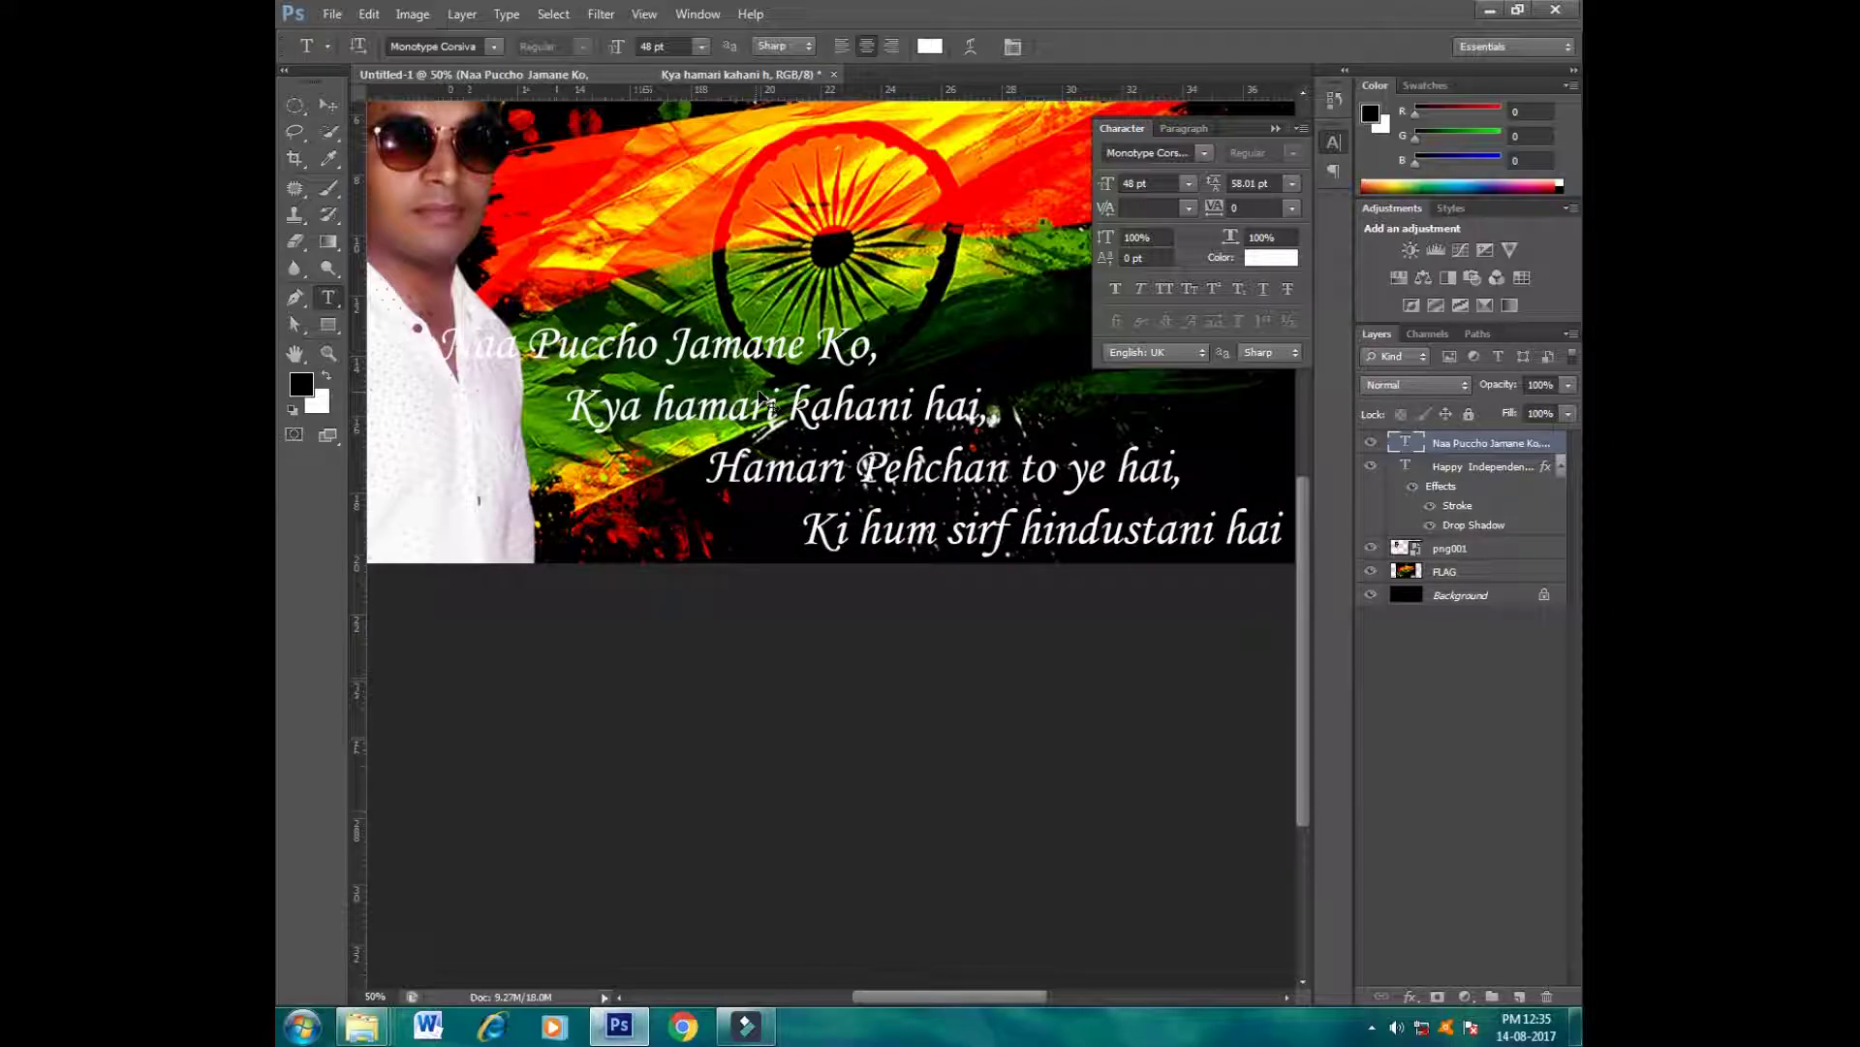
pyautogui.hotkey('ctrl', 't')
pyautogui.click(1275, 128)
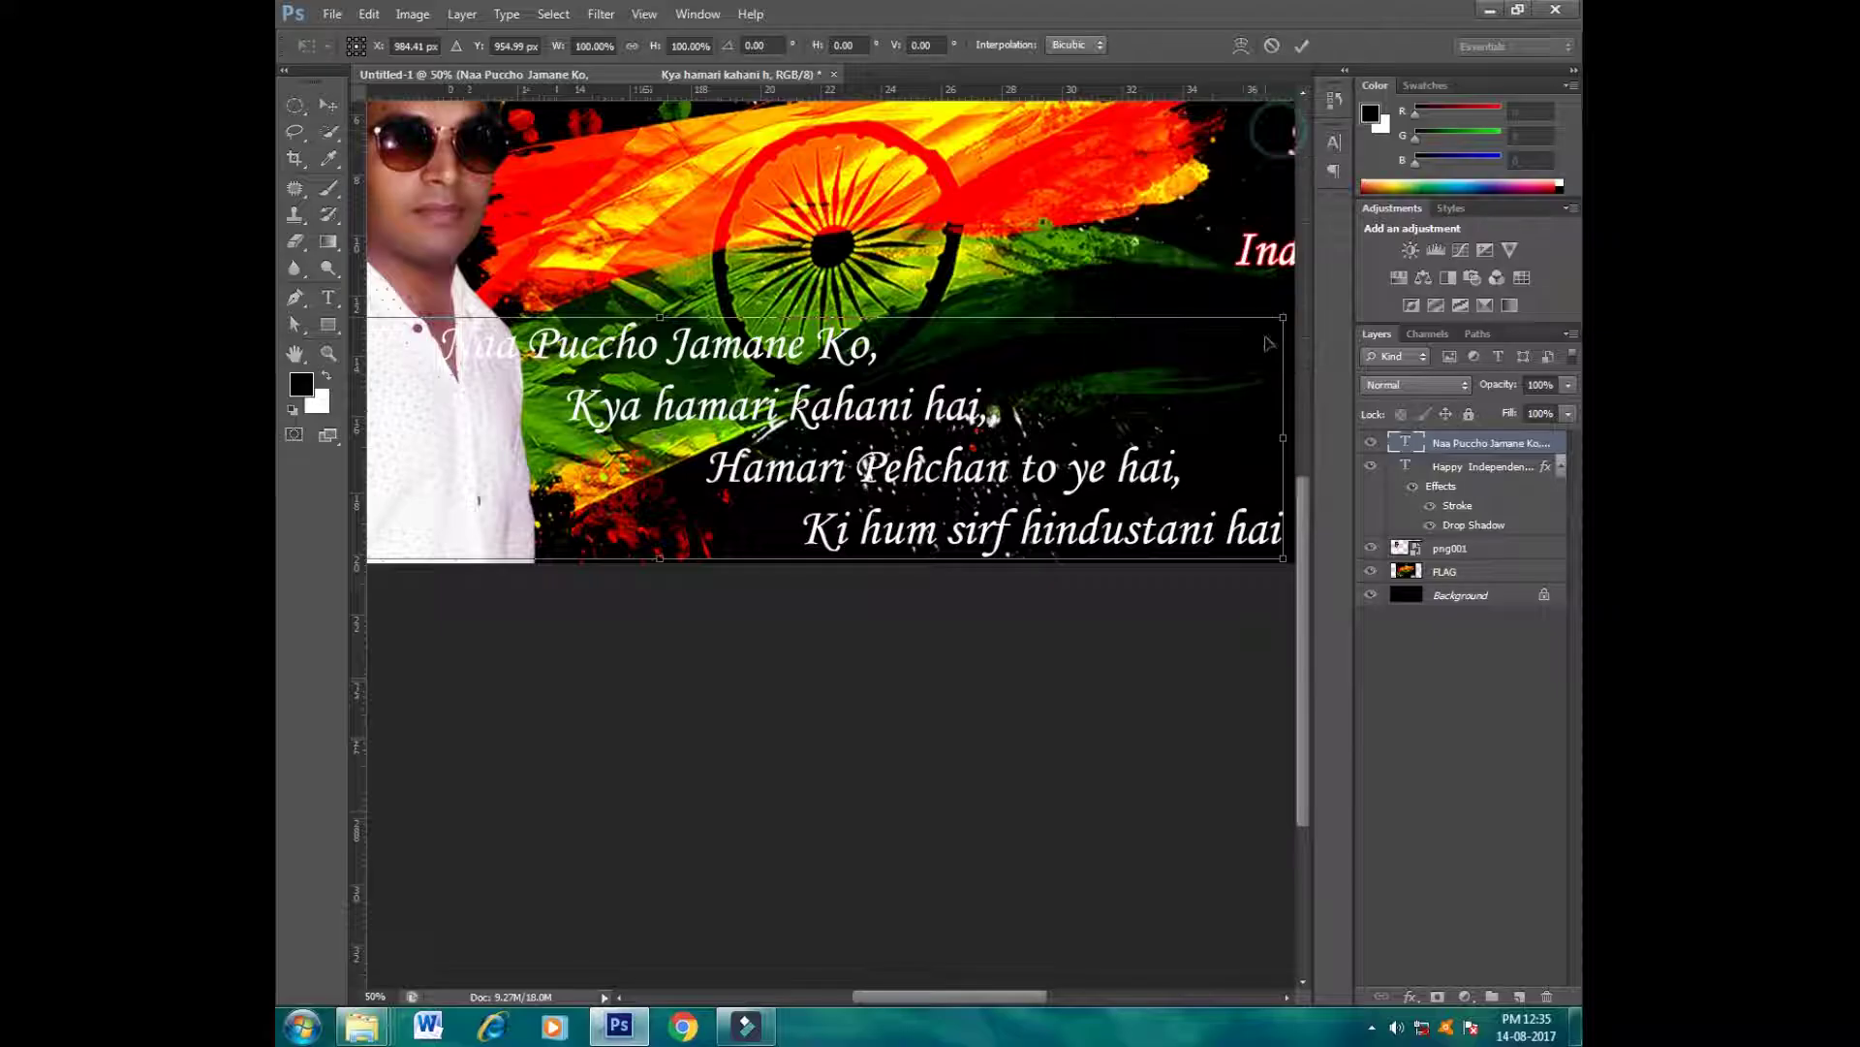
pyautogui.moveTo(1283, 560); pyautogui.dragTo(1121, 528)
pyautogui.moveTo(771, 423); pyautogui.dragTo(829, 434)
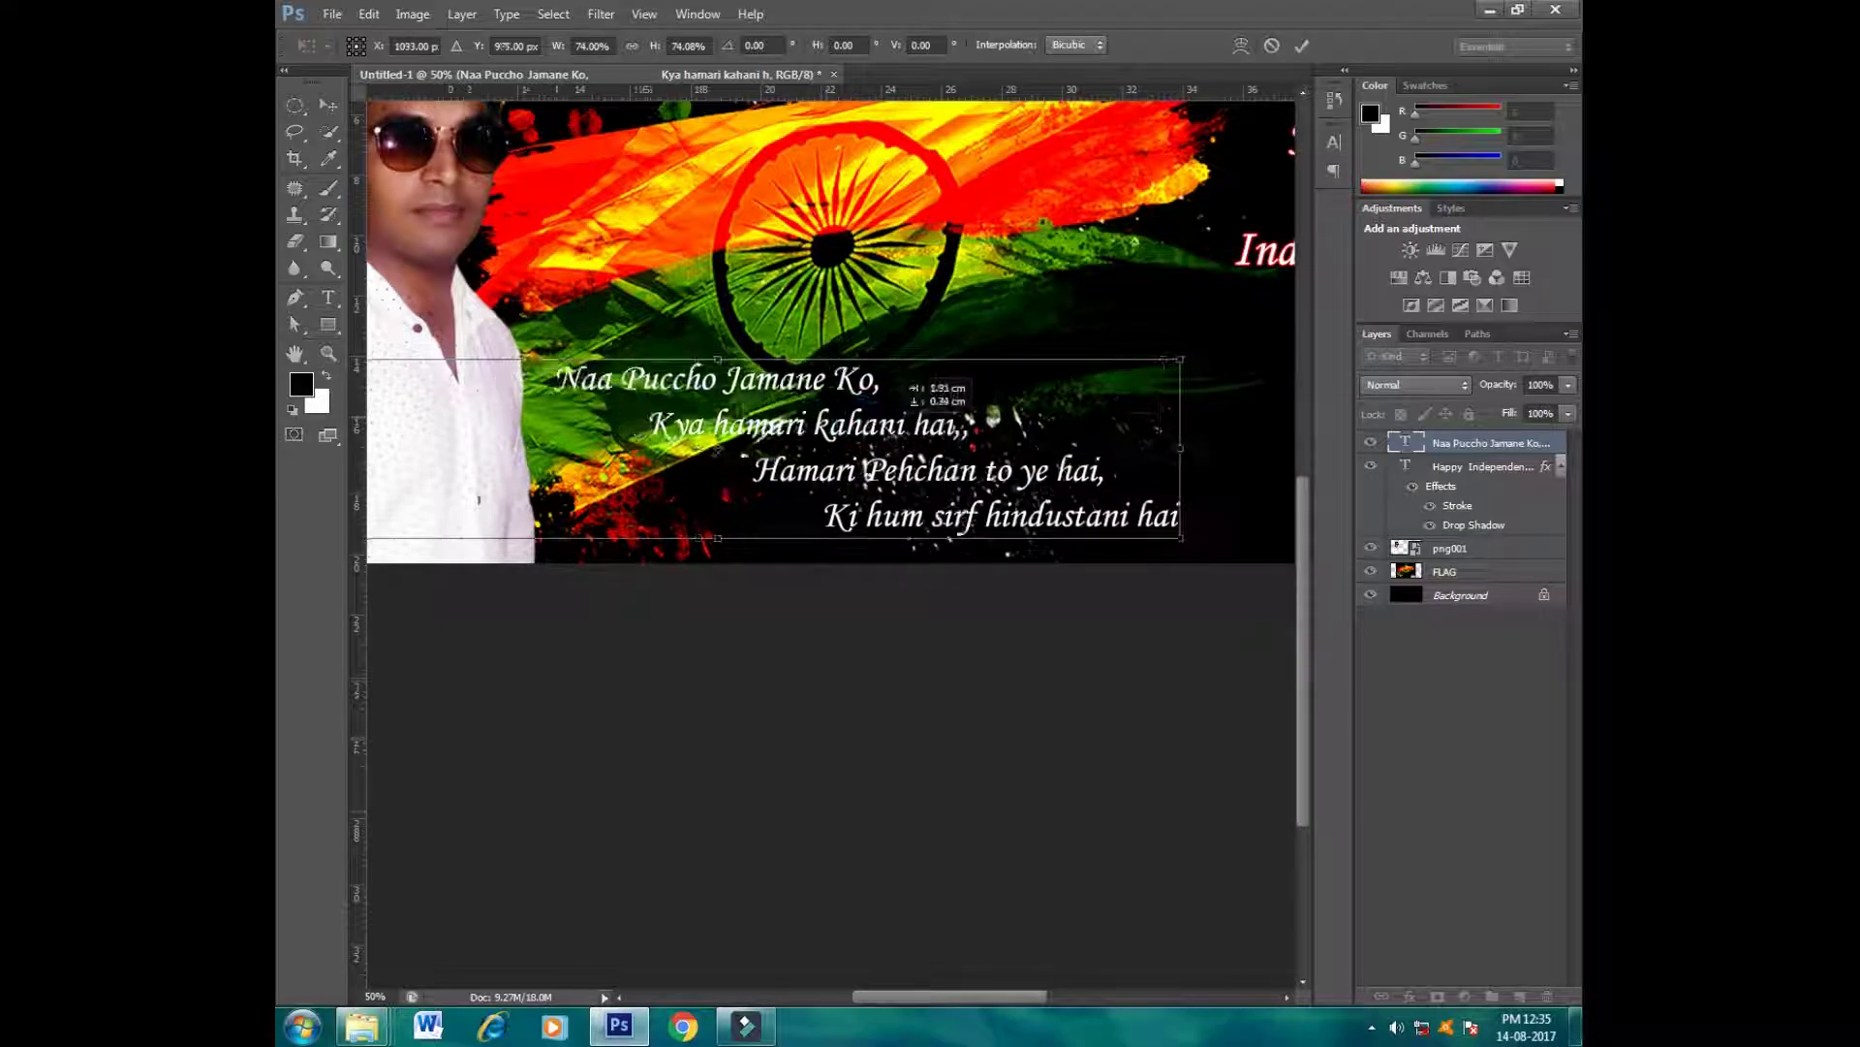
pyautogui.click(1303, 46)
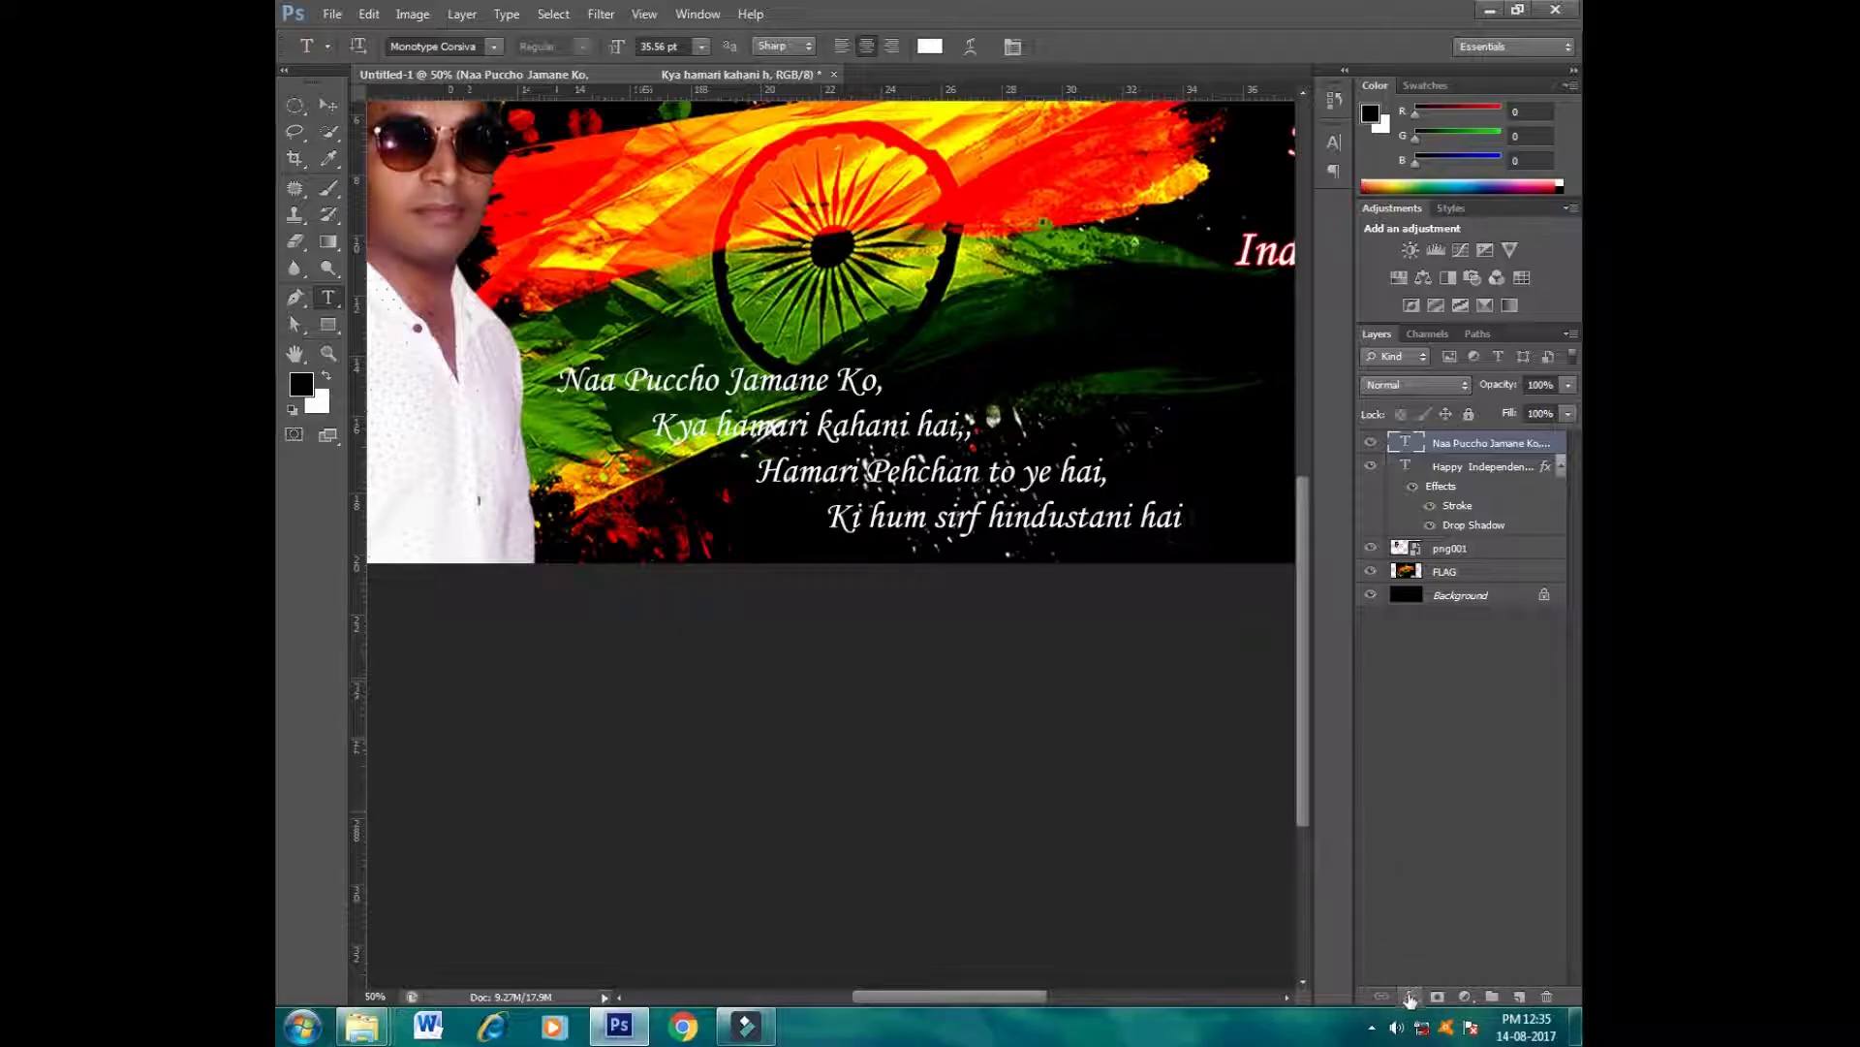
pyautogui.hotkey('ctrl', '+')
pyautogui.hotkey('ctrl', '+')
pyautogui.hotkey('ctrl', '+')
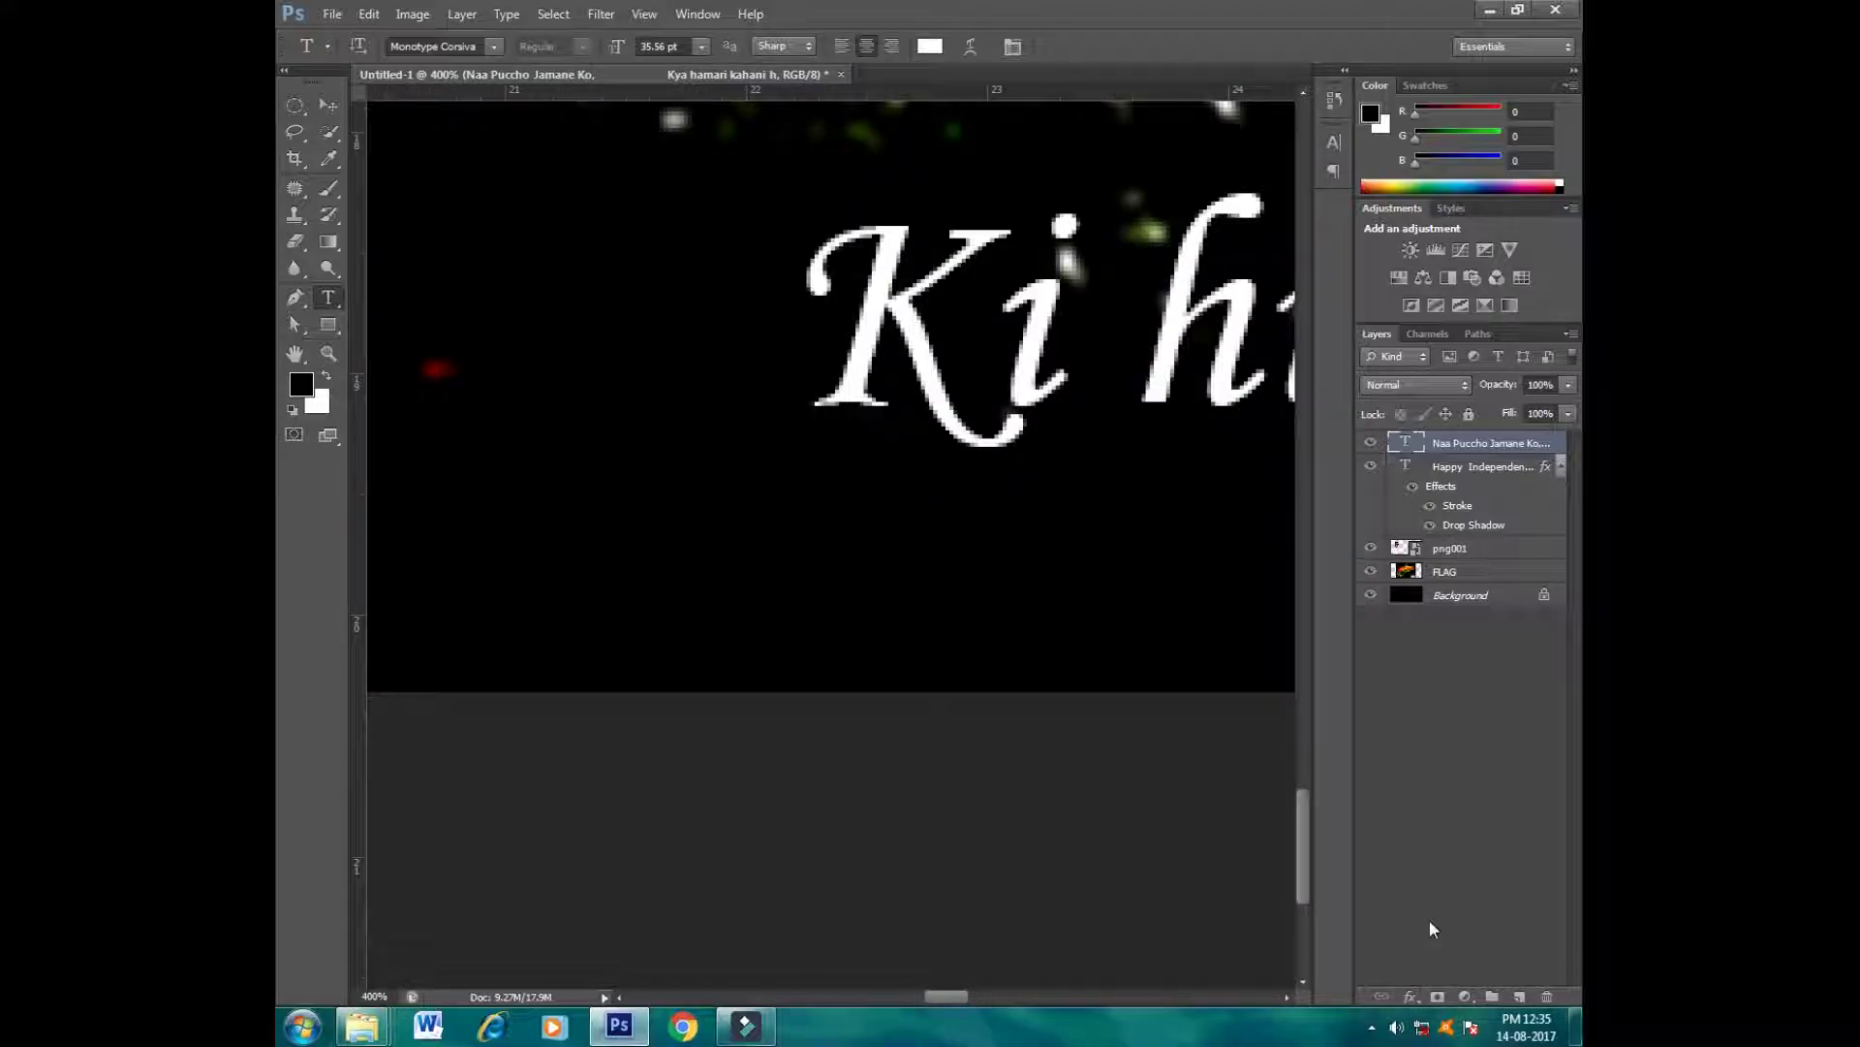
# Step: Add a Stroke layer effect to the poem with a red stroke colour
pyautogui.click(1412, 999)
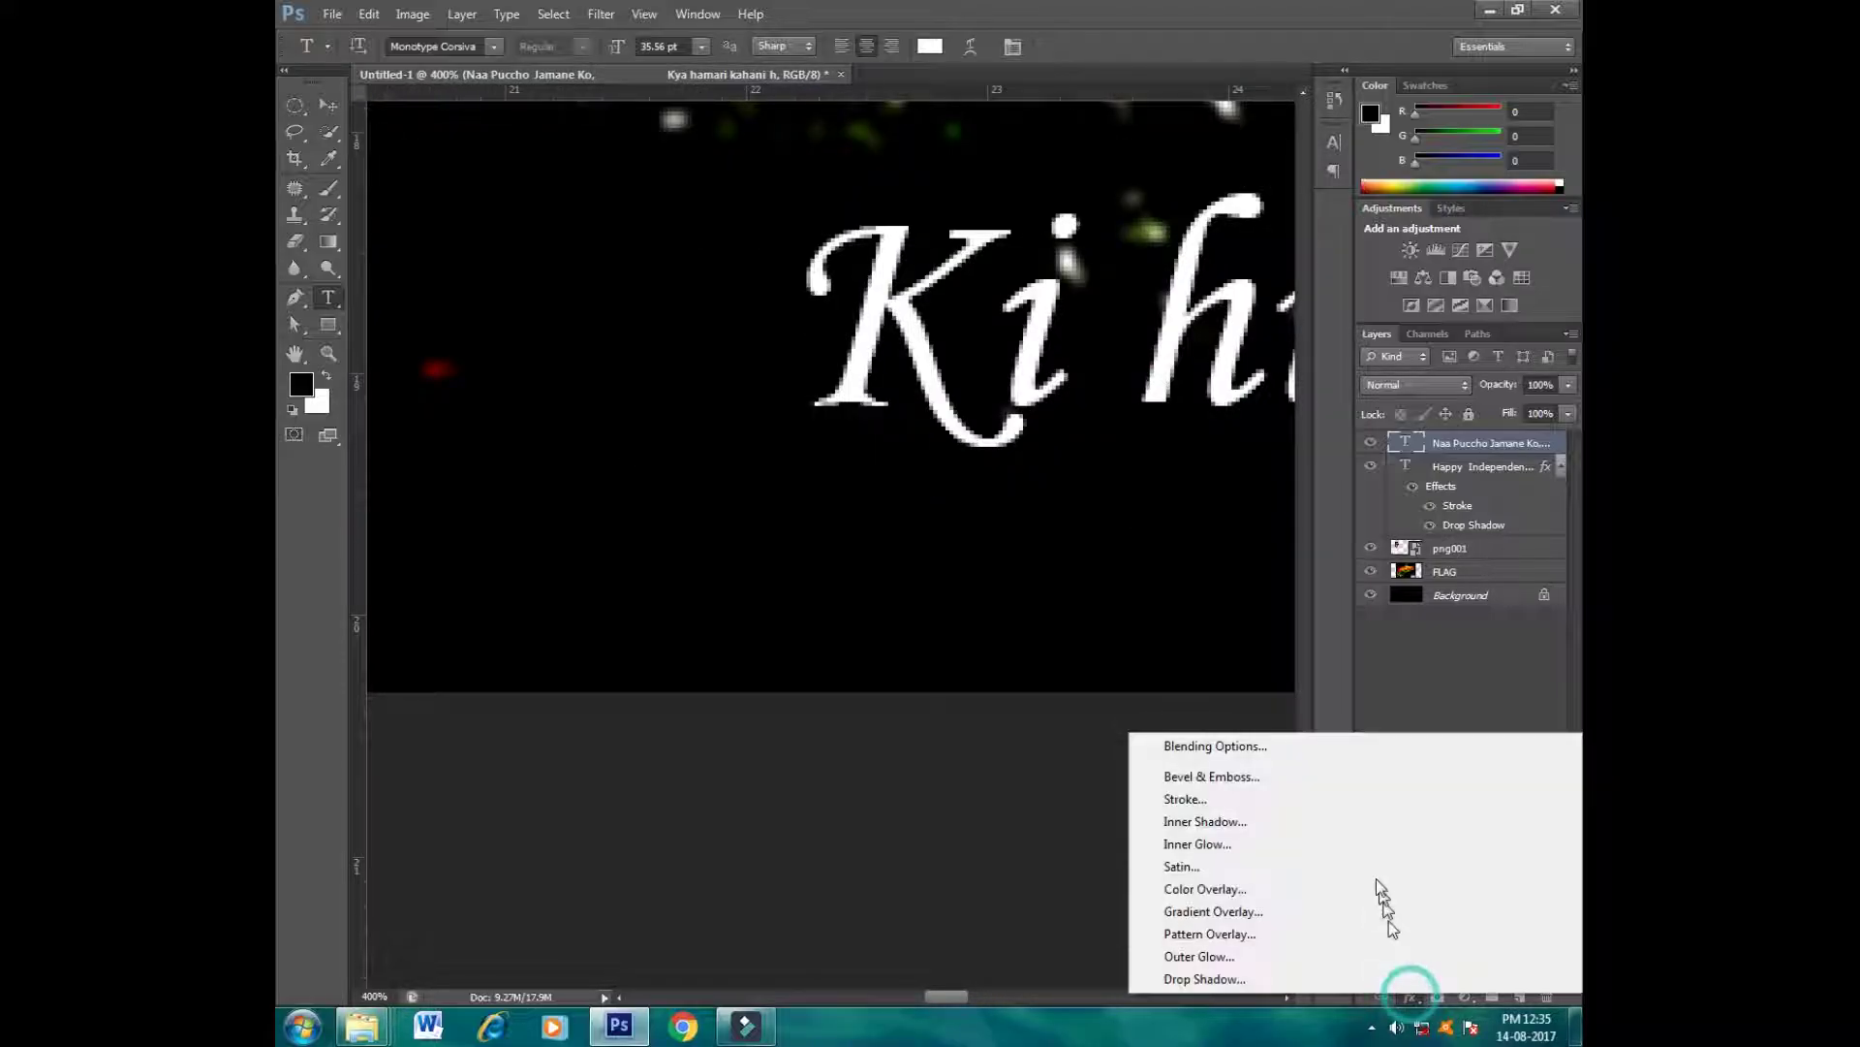
pyautogui.click(1187, 802)
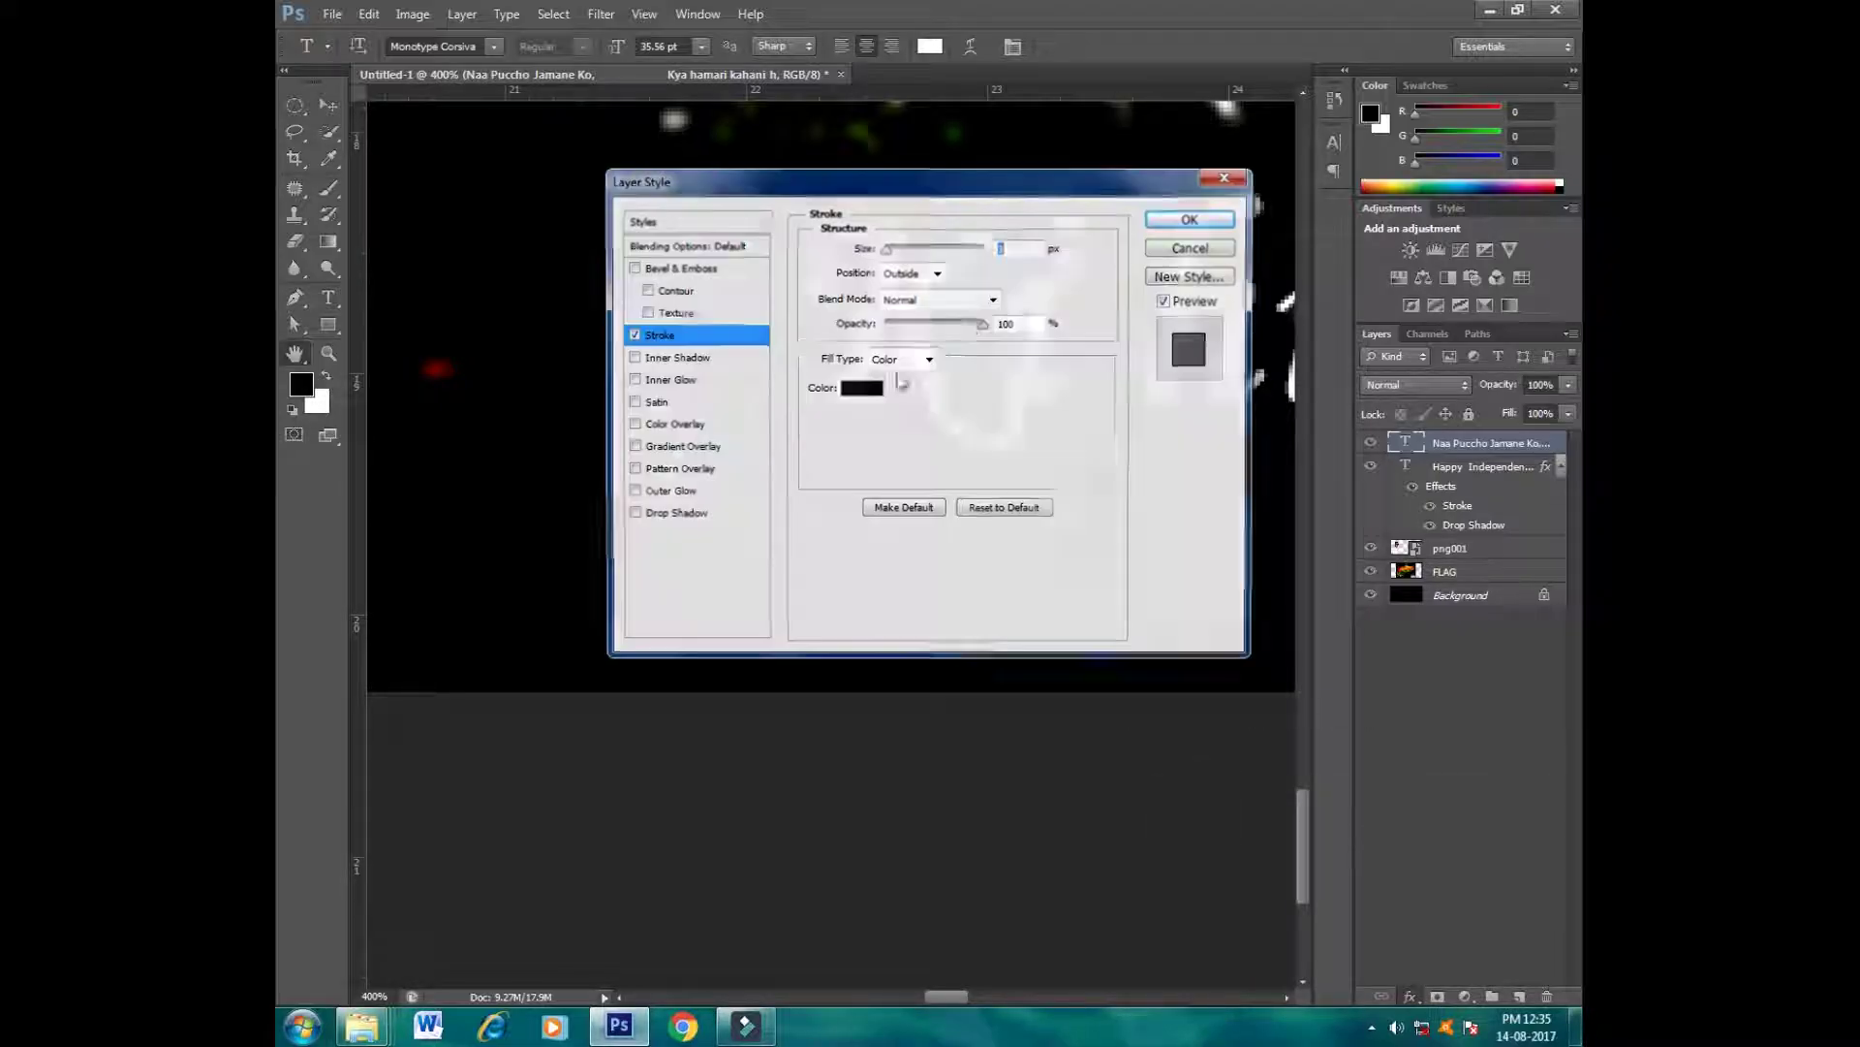
pyautogui.click(862, 388)
pyautogui.click(550, 142)
pyautogui.click(773, 127)
pyautogui.hotkey('ctrl', '-')
pyautogui.hotkey('ctrl', '-')
pyautogui.hotkey('ctrl', '-')
pyautogui.moveTo(872, 180)
pyautogui.mouseDown()
pyautogui.moveTo(746, 596)
pyautogui.moveTo(634, 569)
pyautogui.mouseUp()
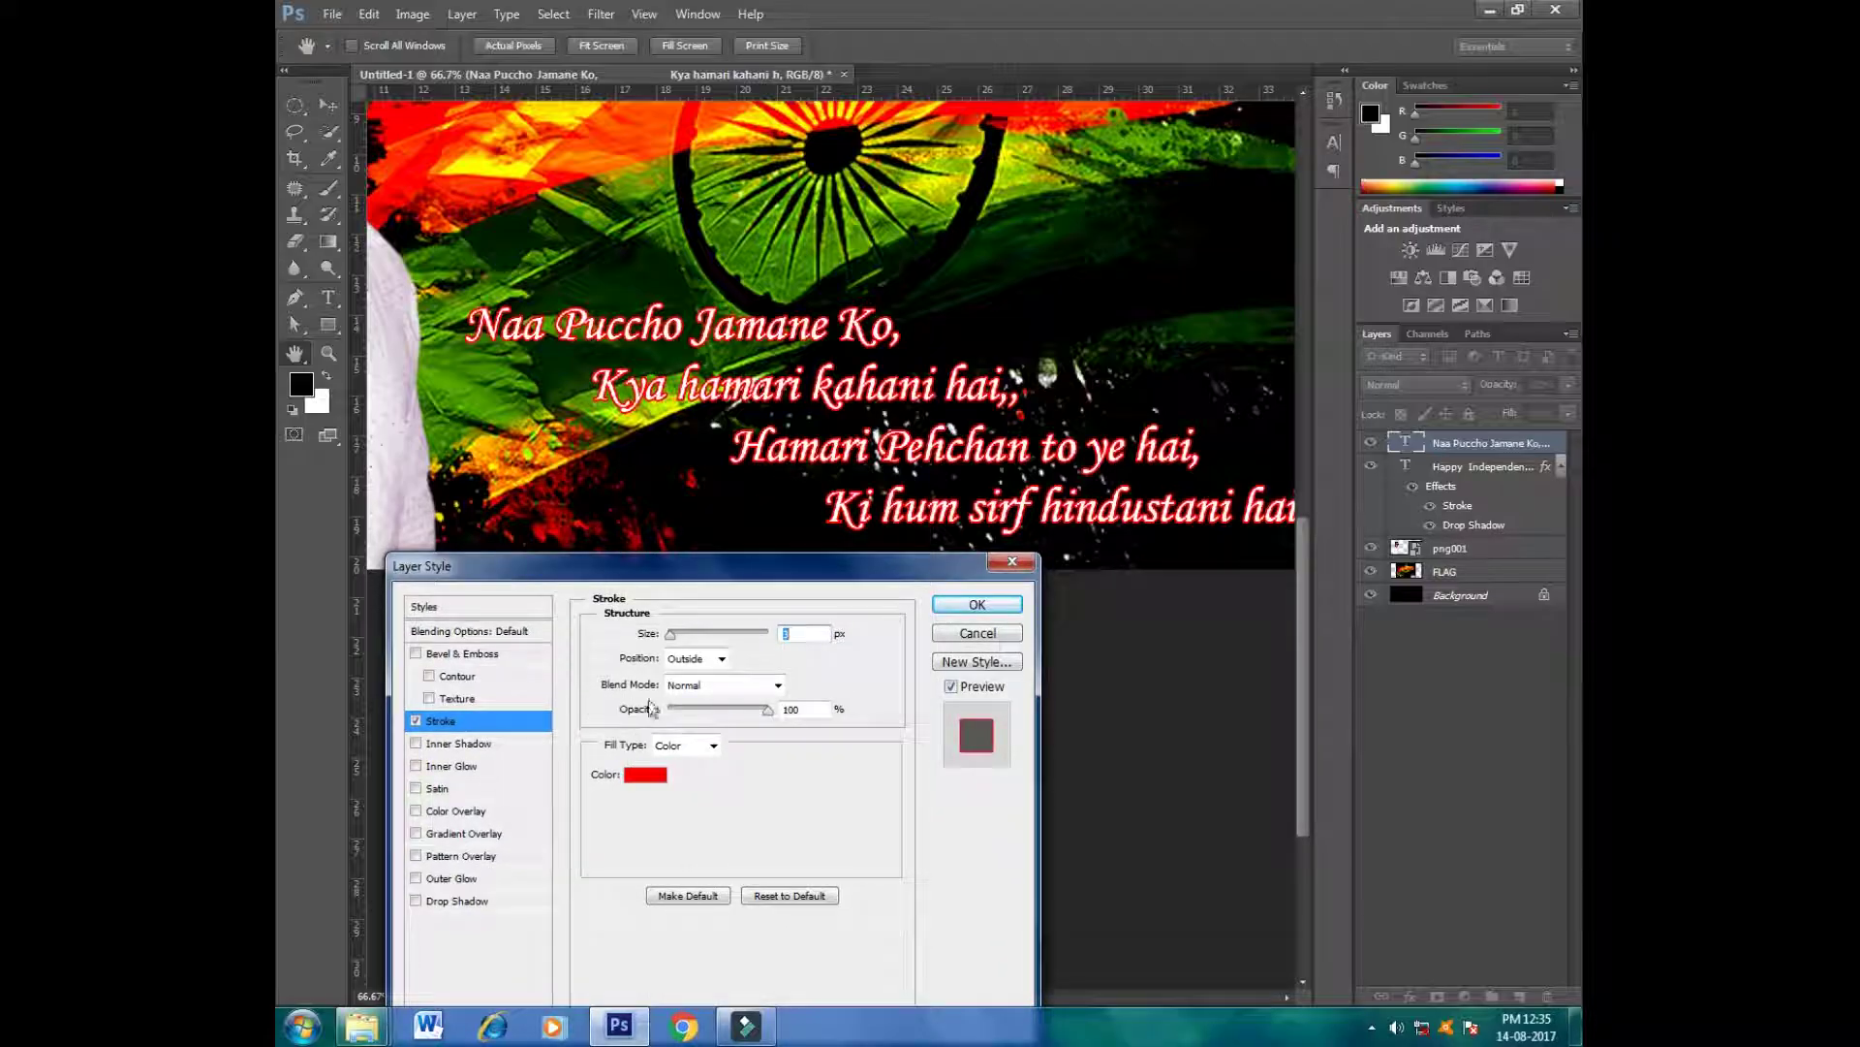
# Step: Make the poem's stroke orange, sampled from the flag, about 10 px at half opacity
pyautogui.moveTo(671, 638); pyautogui.dragTo(679, 637)
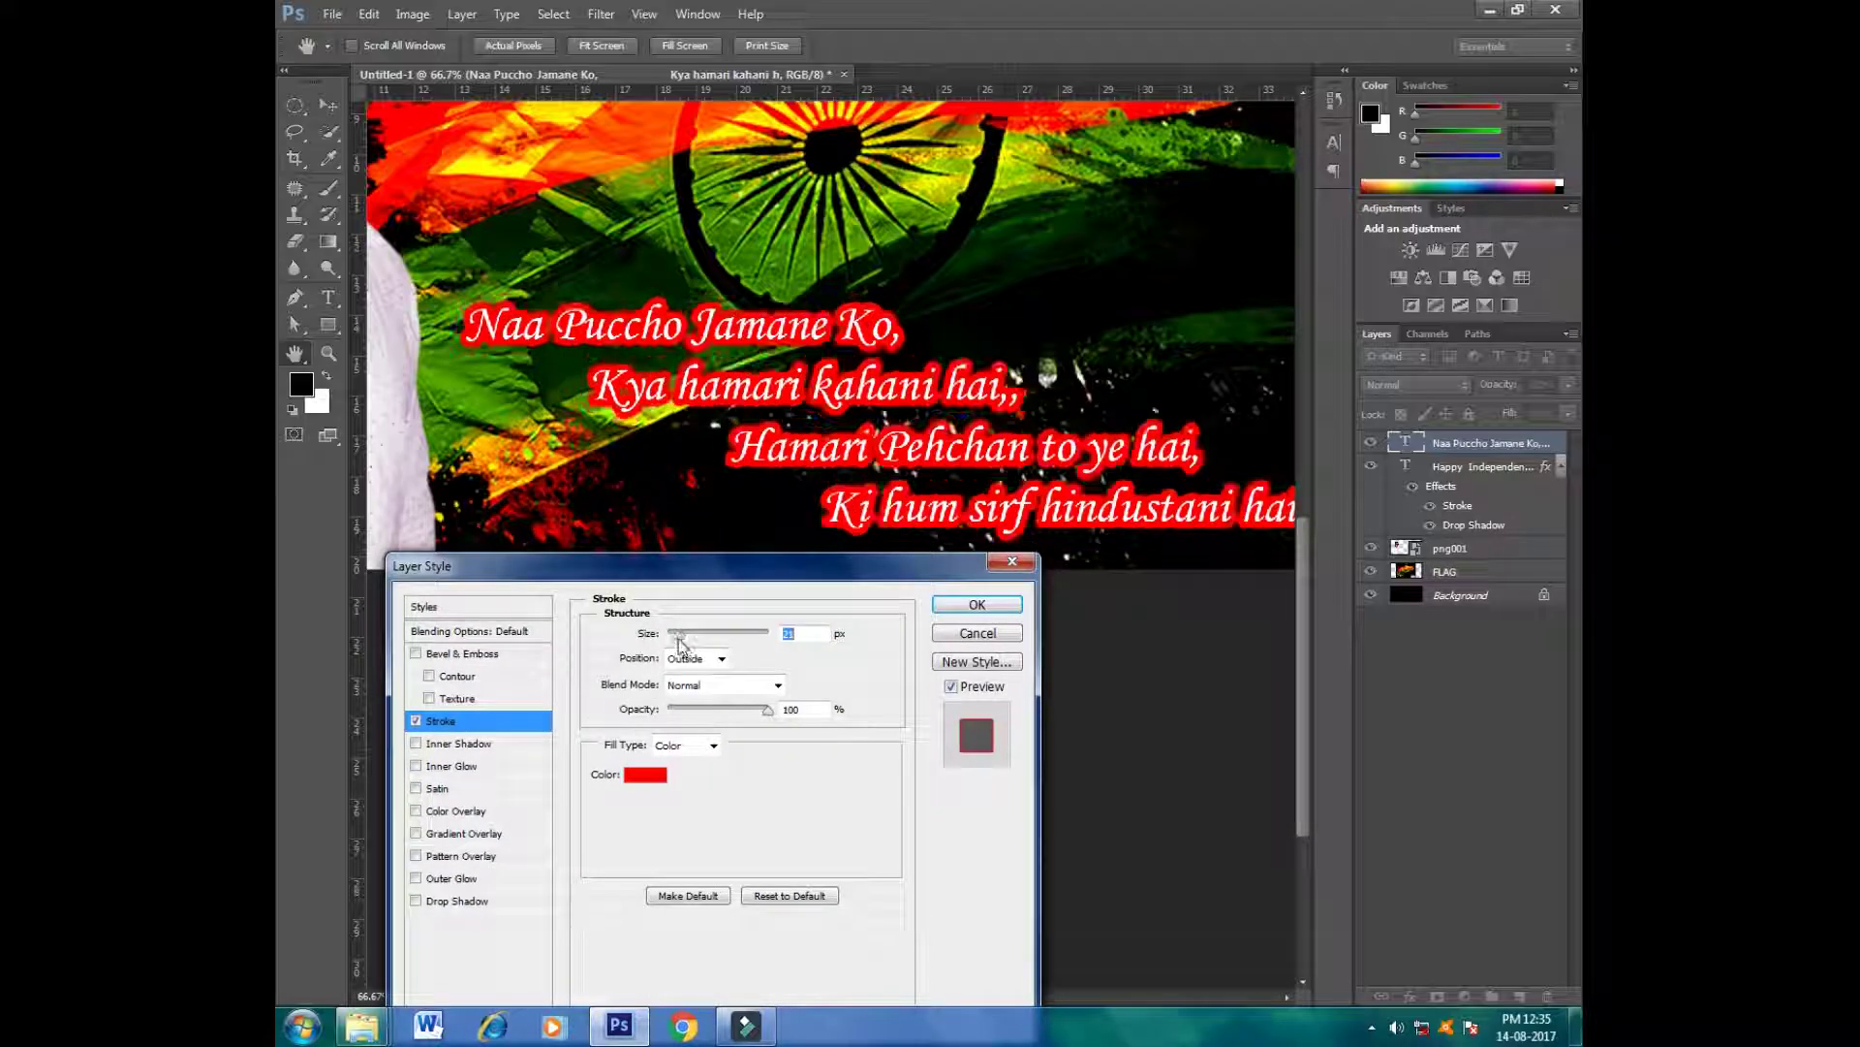
pyautogui.click(723, 708)
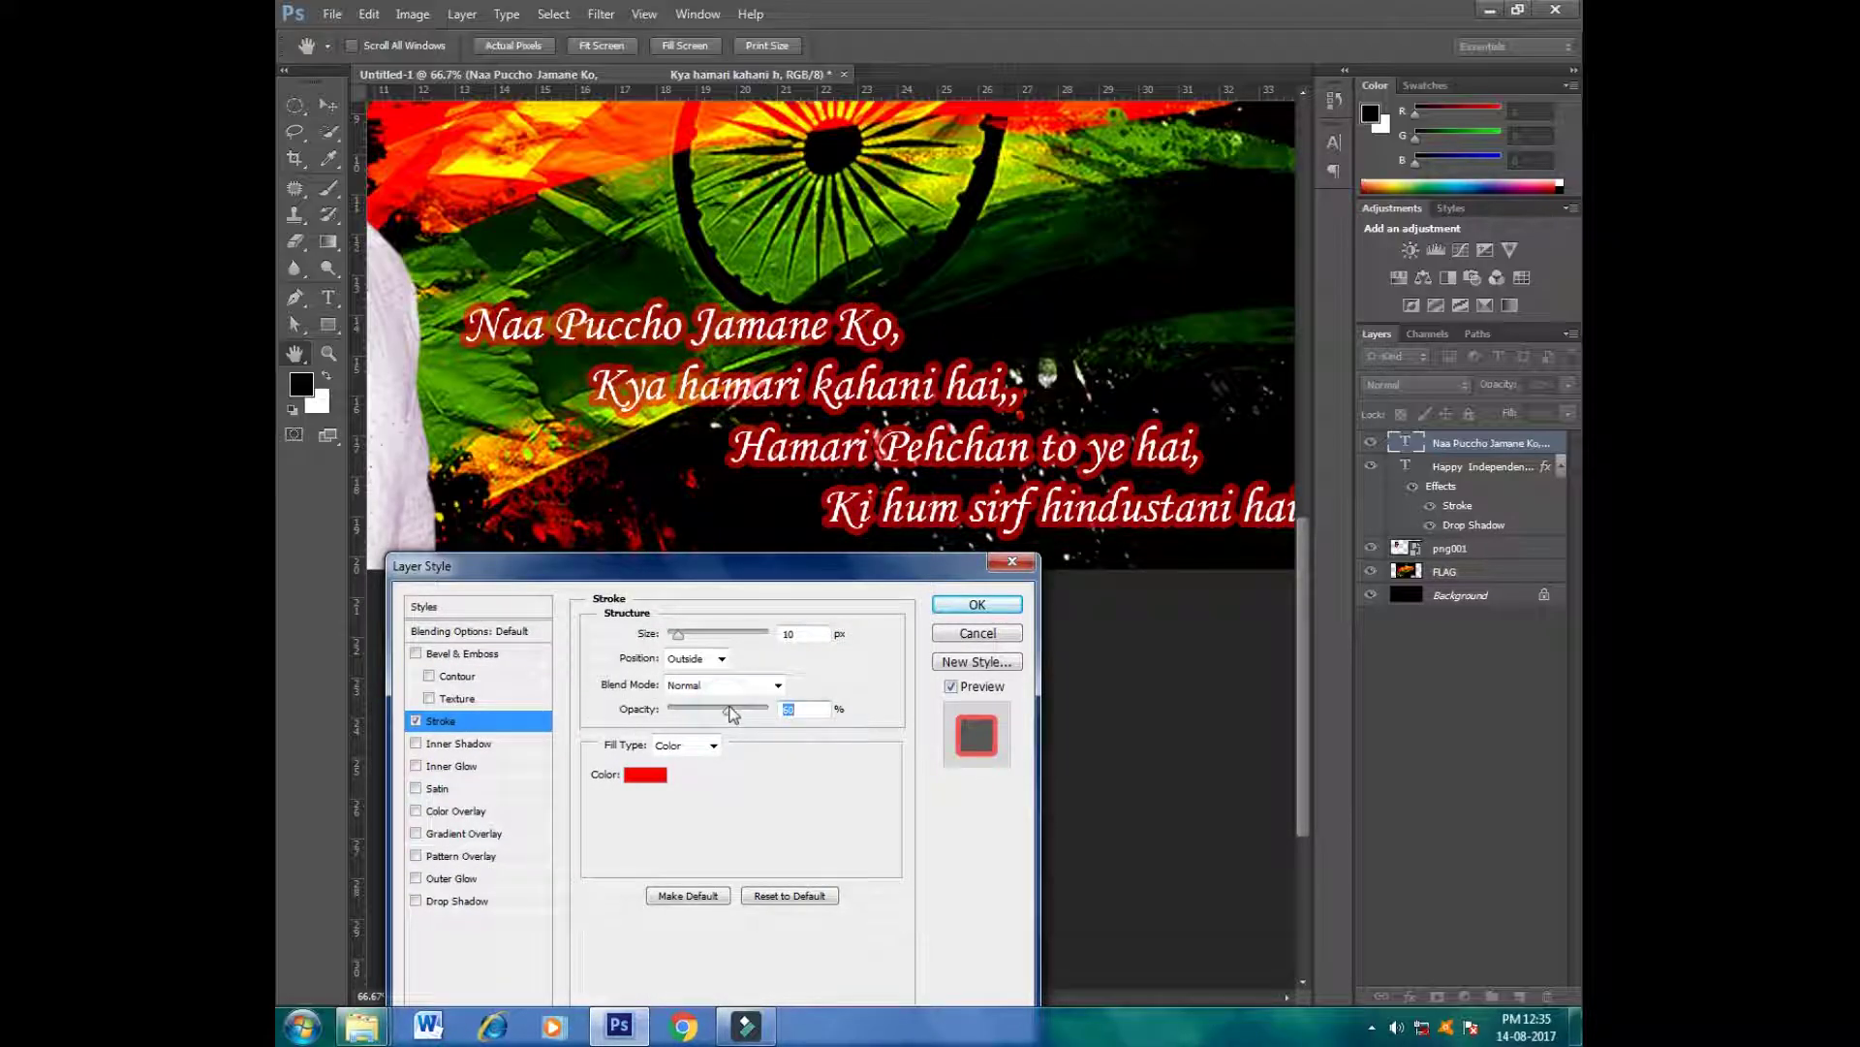
pyautogui.click(646, 774)
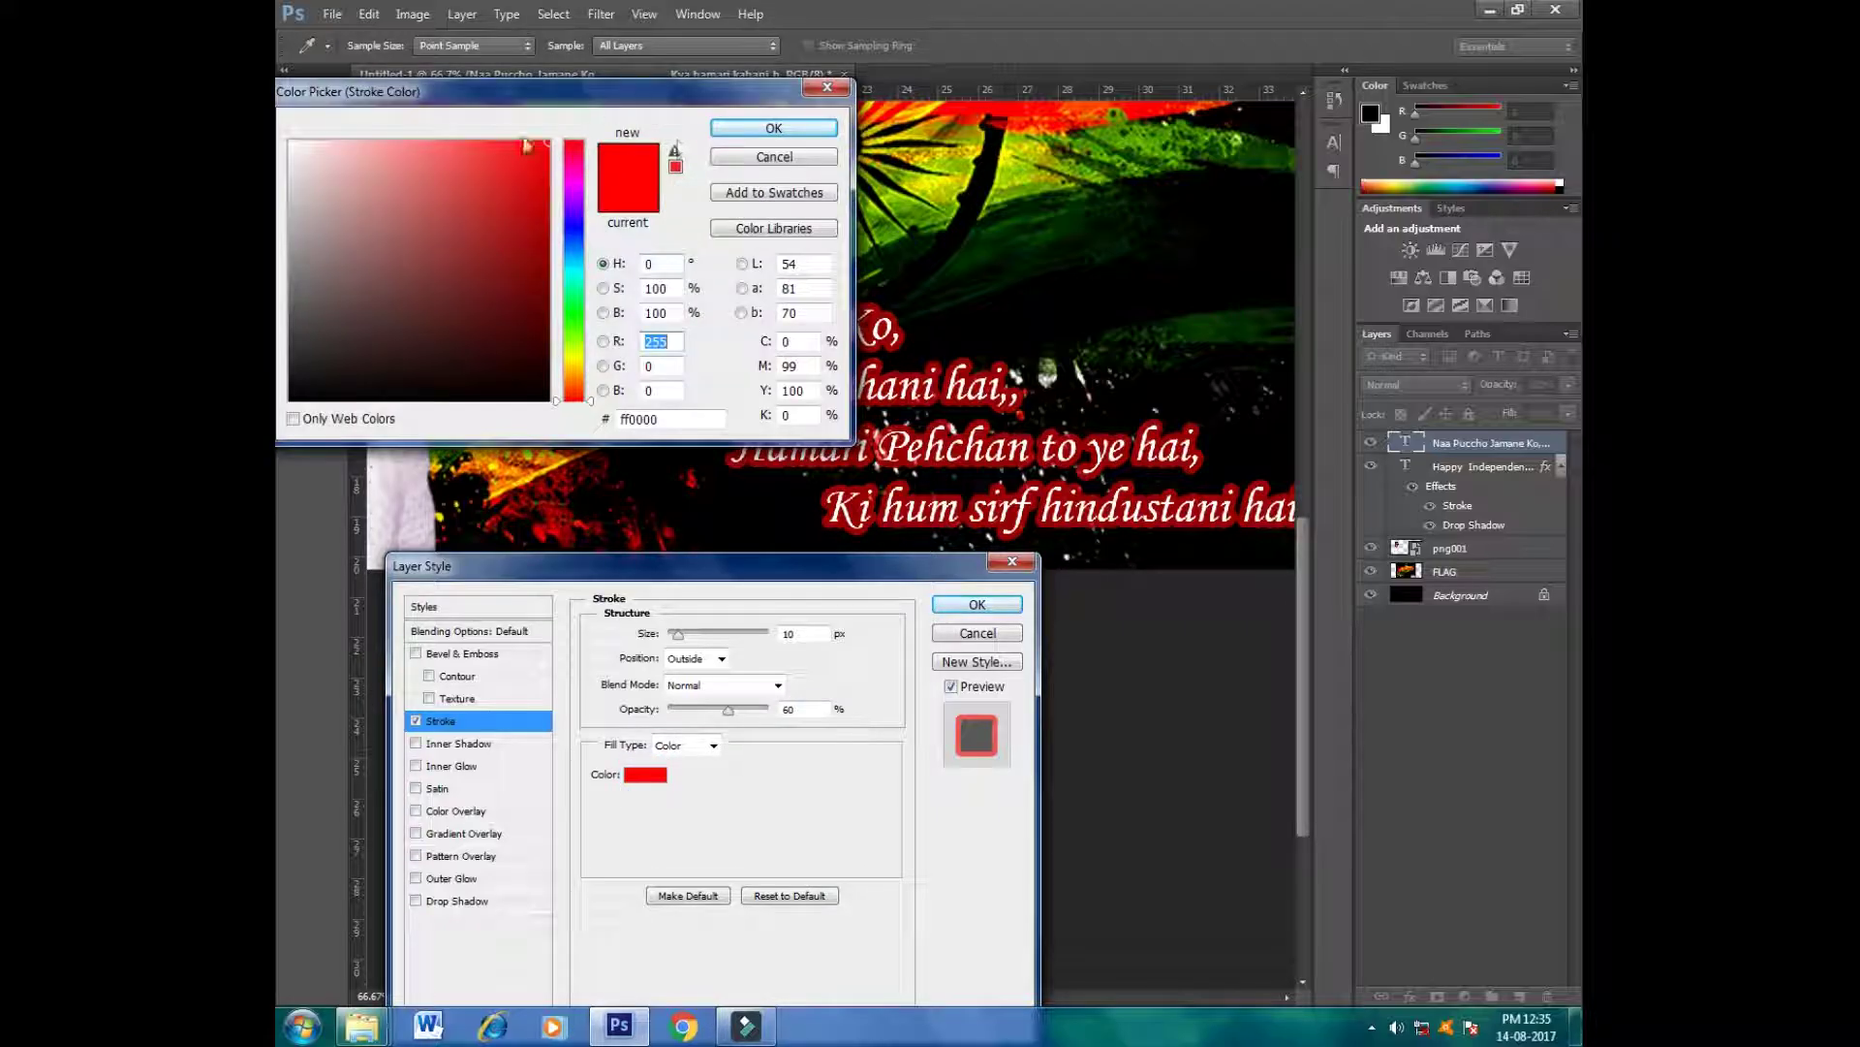
pyautogui.click(651, 109)
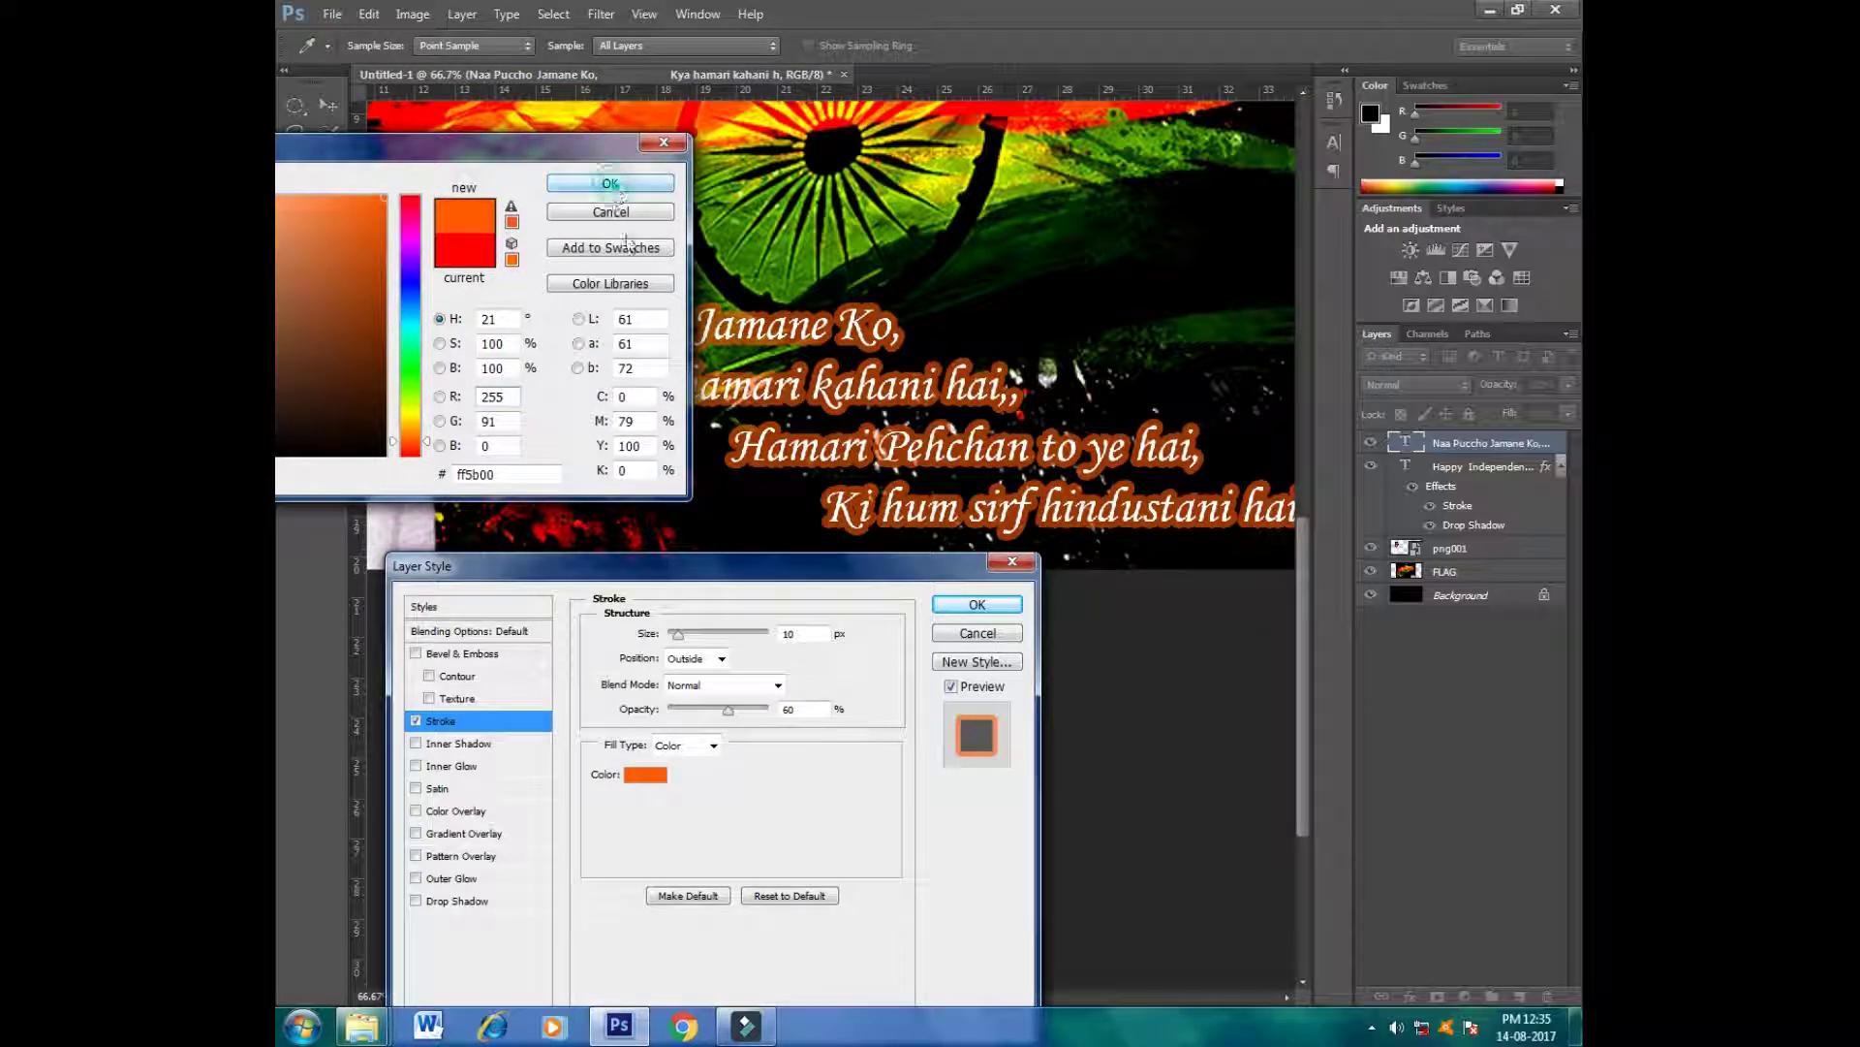
pyautogui.click(610, 183)
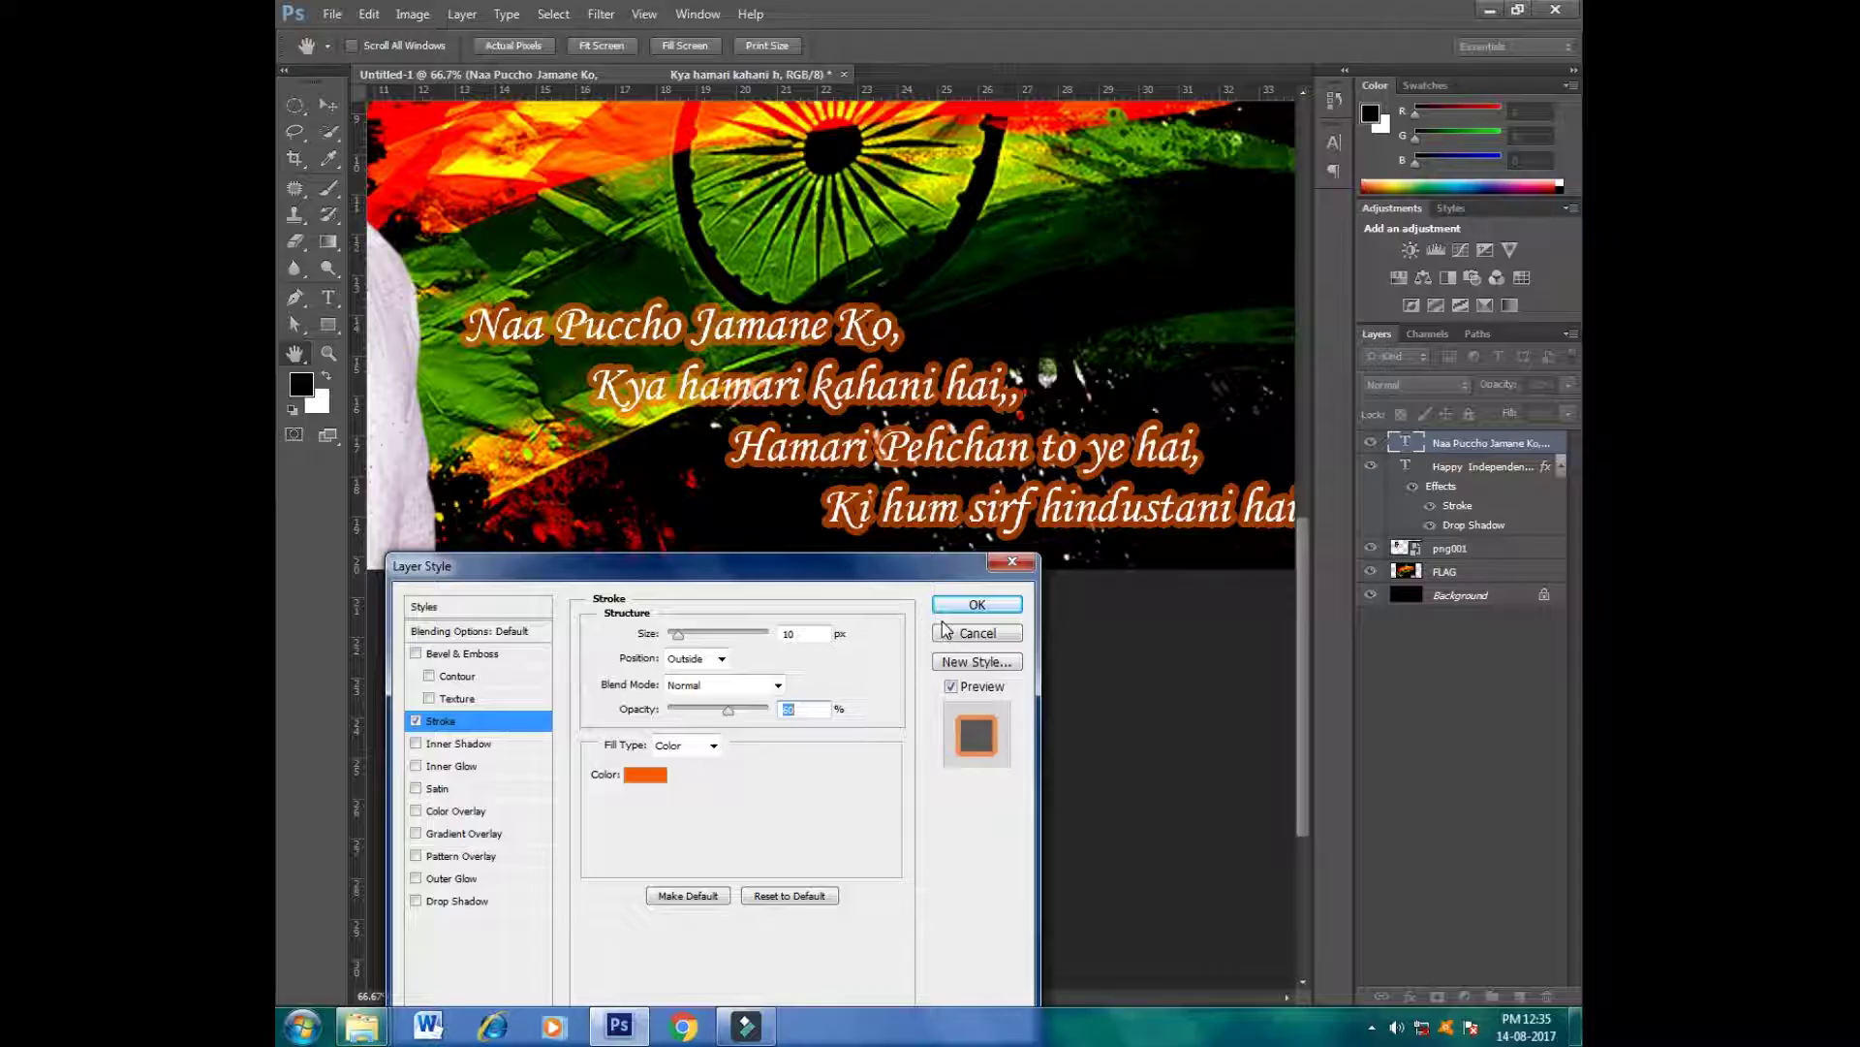
# Step: Set the stroke to 9 px at 55% opacity and try the Luminosity blend mode
pyautogui.moveTo(727, 716); pyautogui.dragTo(737, 720)
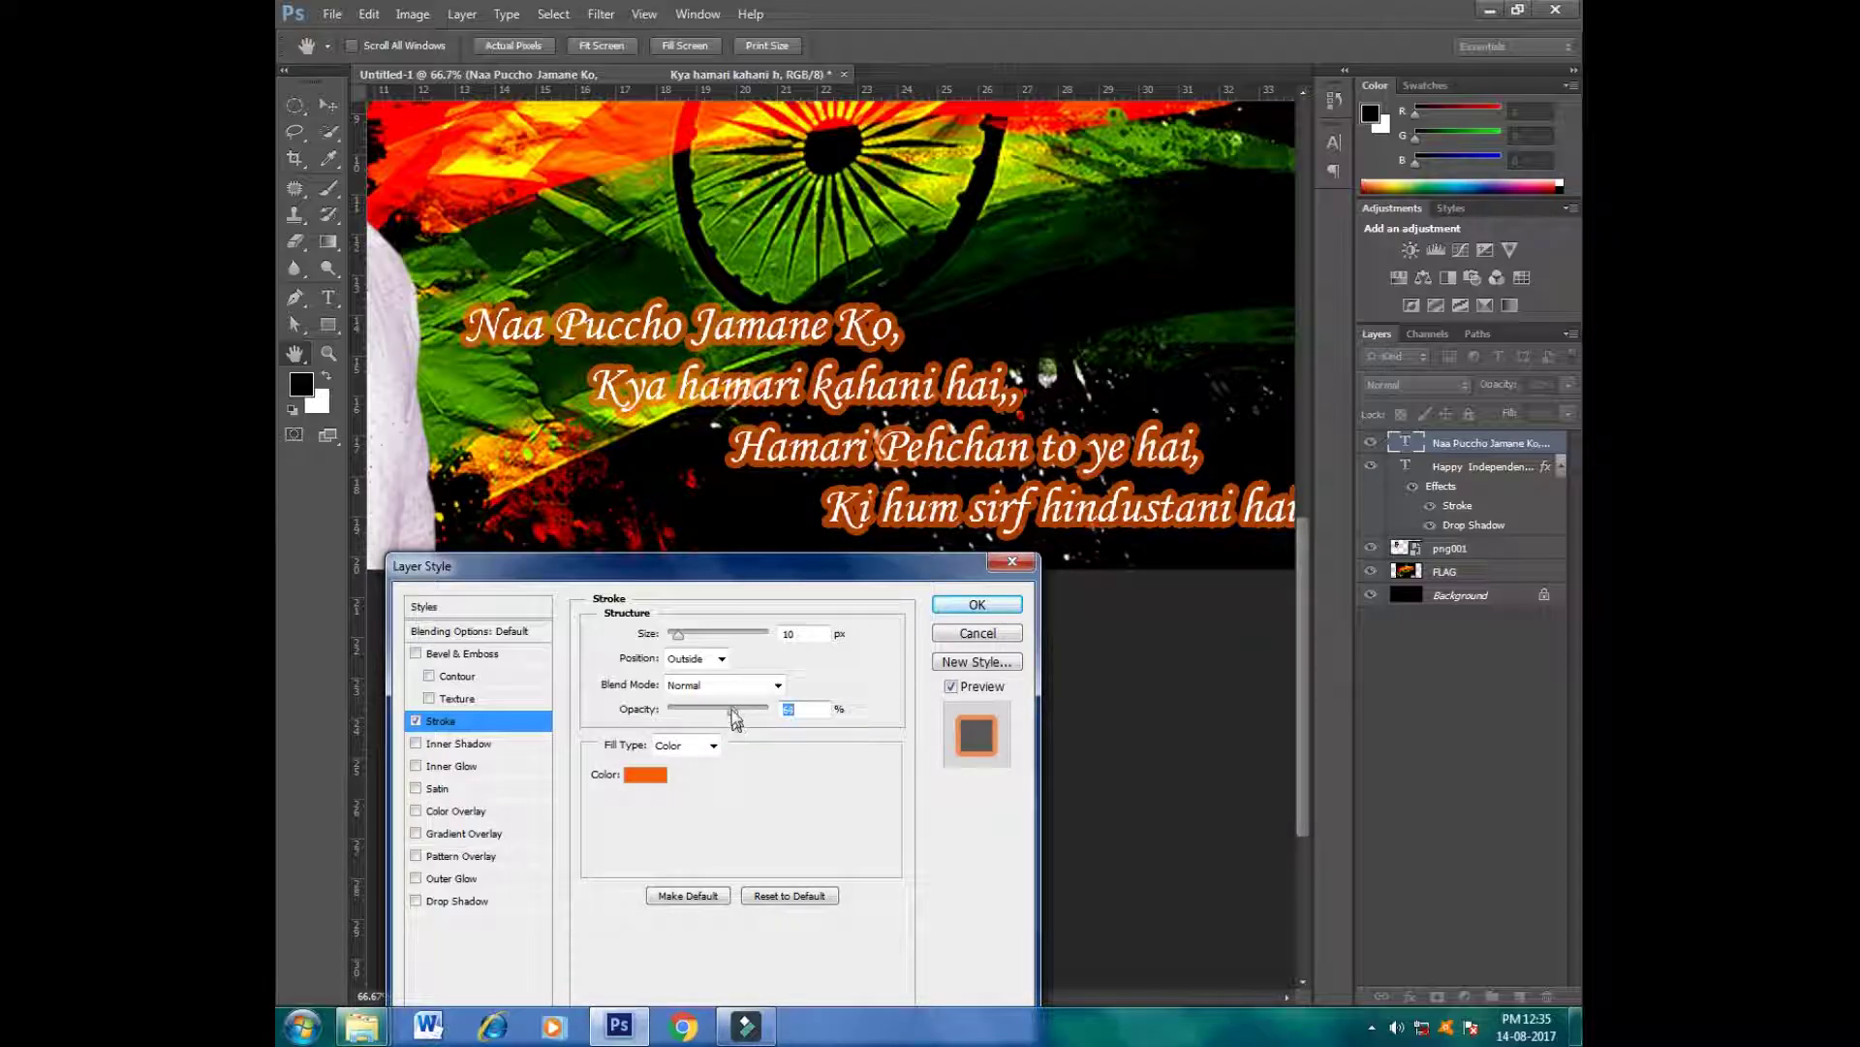
pyautogui.moveTo(676, 635); pyautogui.dragTo(677, 635)
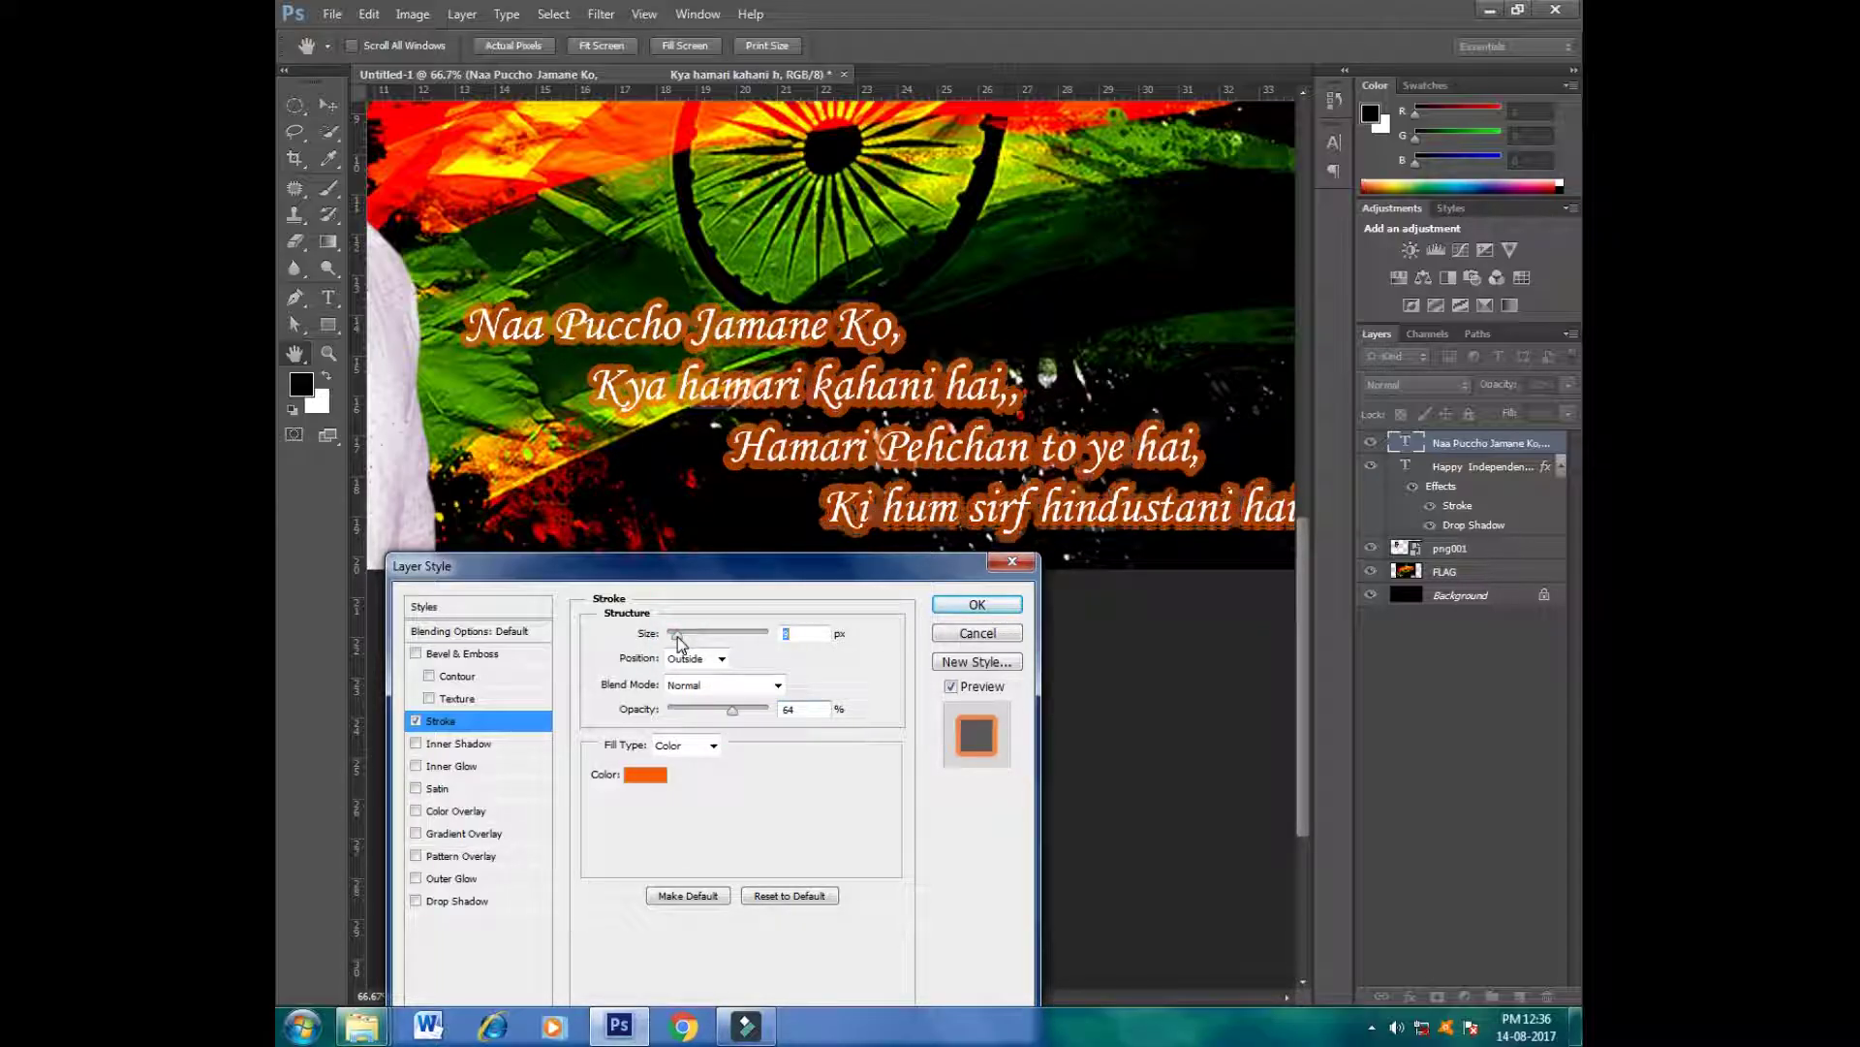
pyautogui.moveTo(722, 711); pyautogui.dragTo(714, 711)
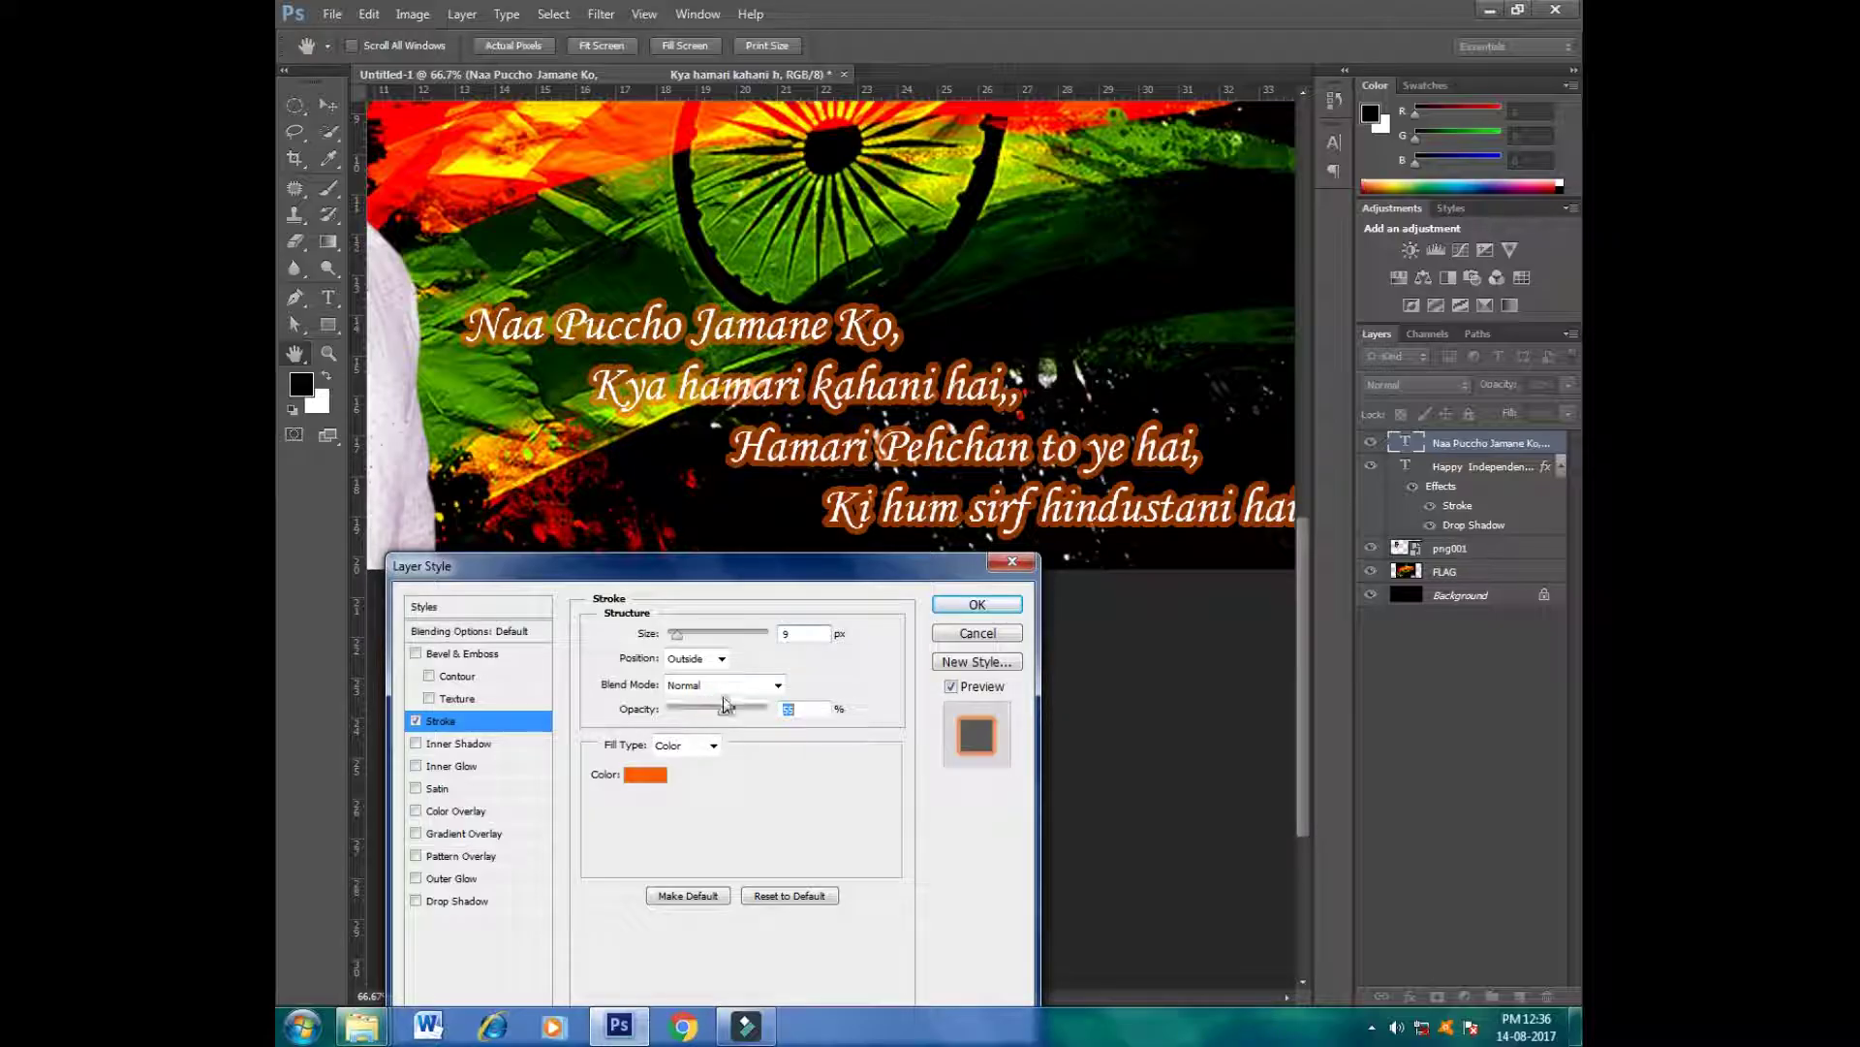
pyautogui.click(717, 684)
pyautogui.click(717, 666)
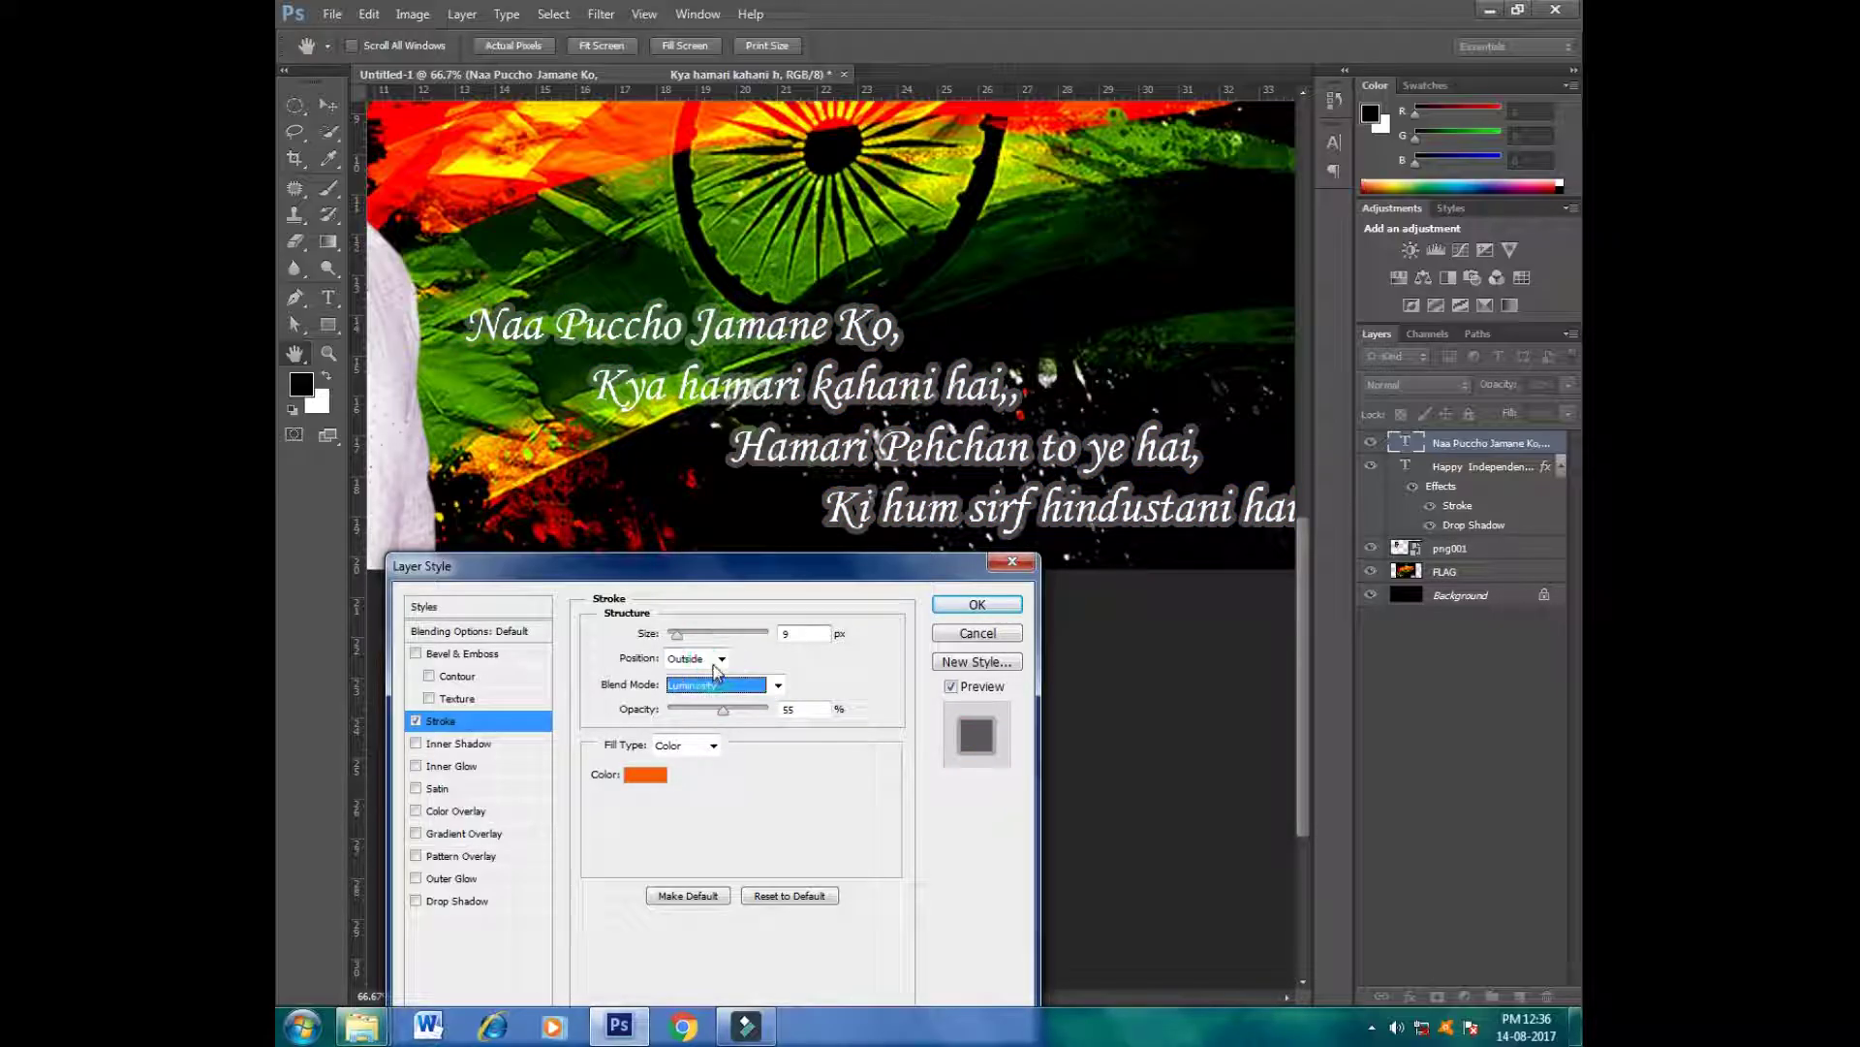
# Step: Return the stroke blend mode to Normal and apply the orange outside stroke
pyautogui.scroll(2, 715, 684)
pyautogui.scroll(2, 715, 684)
pyautogui.scroll(2, 715, 688)
pyautogui.scroll(3, 714, 693)
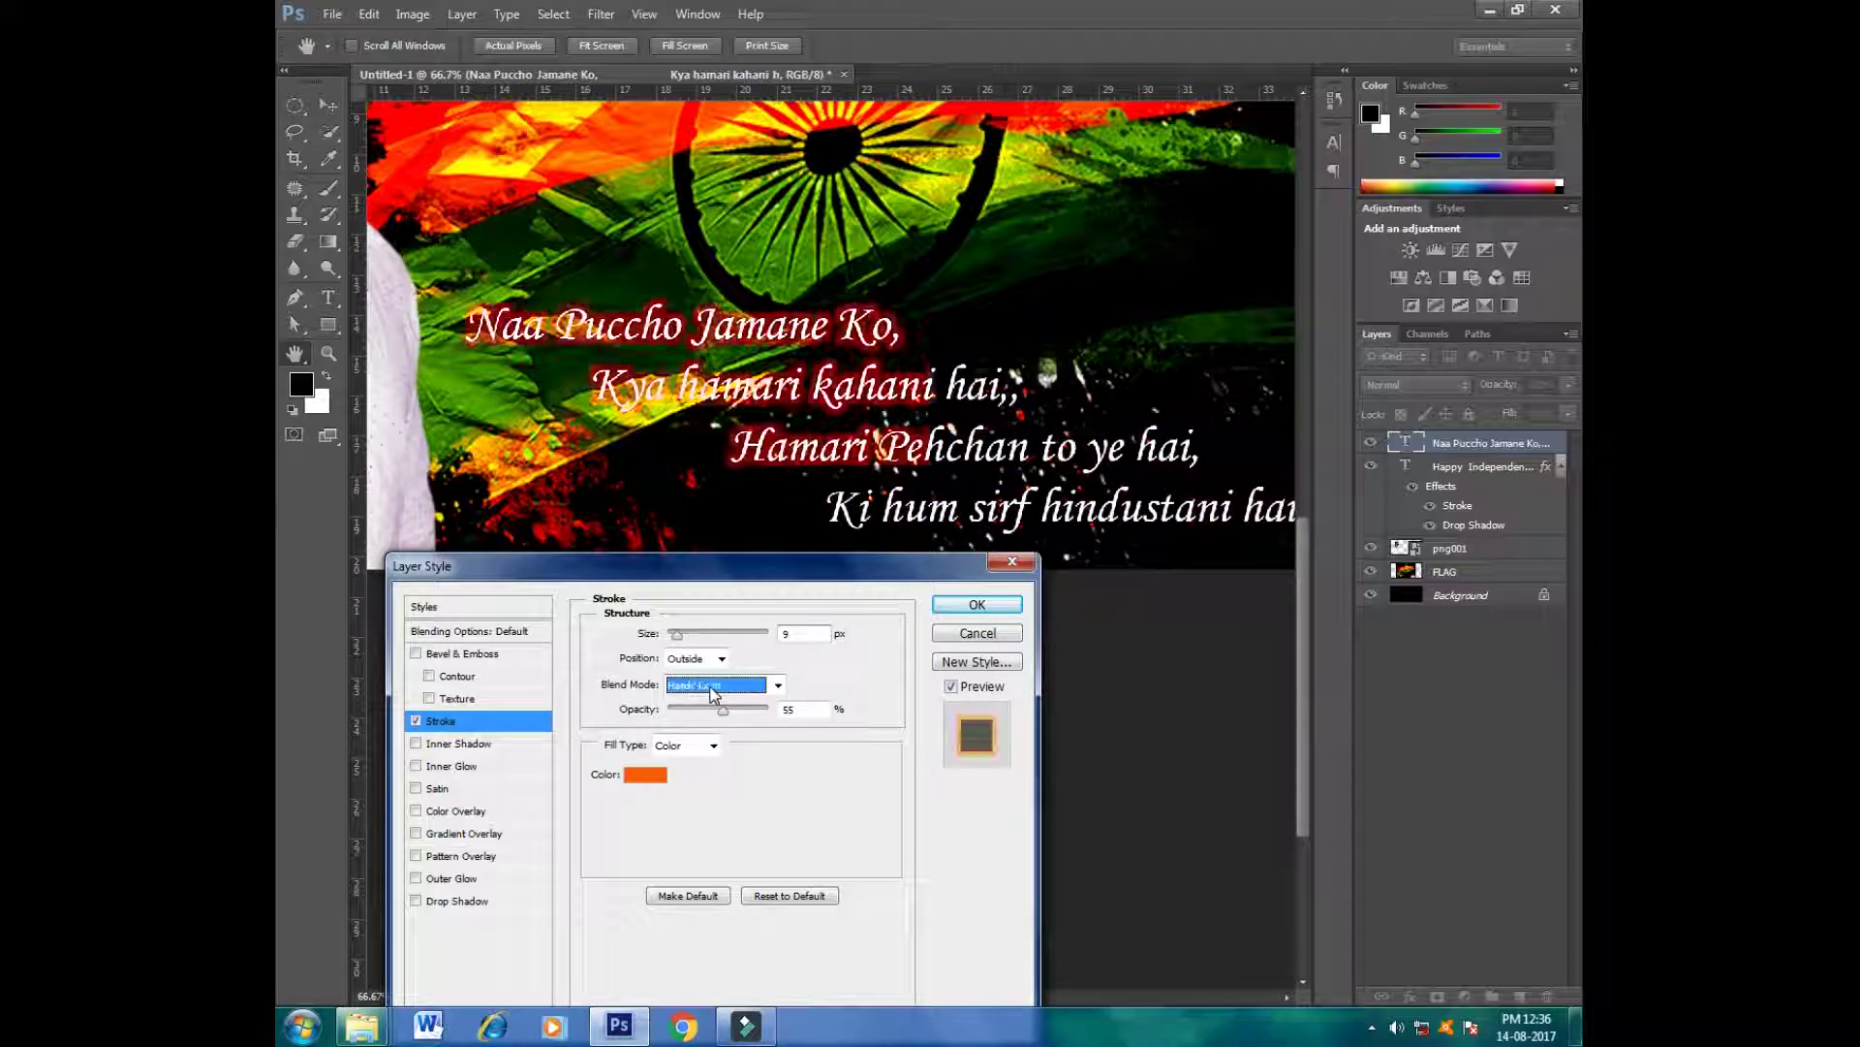
pyautogui.scroll(3, 714, 694)
pyautogui.scroll(2, 714, 693)
pyautogui.scroll(1, 715, 694)
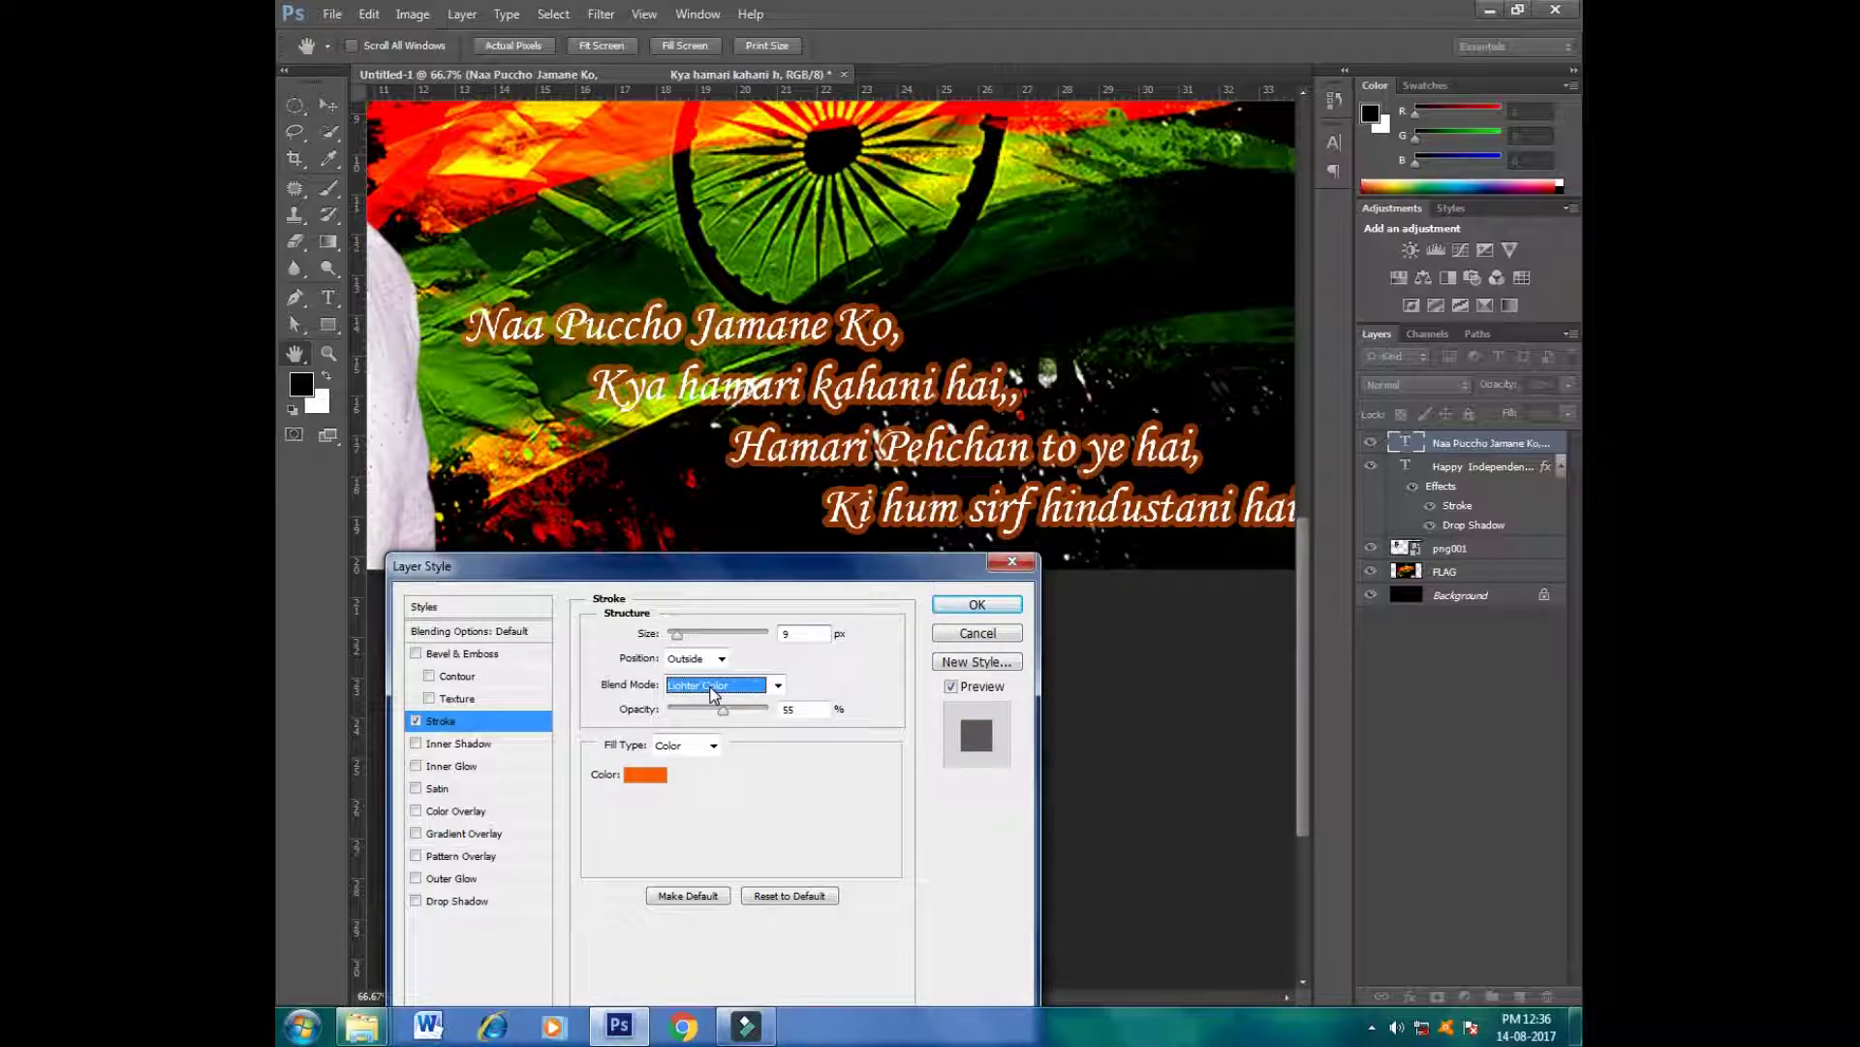
pyautogui.scroll(1, 714, 693)
pyautogui.scroll(2, 712, 690)
pyautogui.scroll(2, 712, 690)
pyautogui.scroll(2, 712, 690)
pyautogui.scroll(2, 712, 690)
pyautogui.scroll(2, 712, 692)
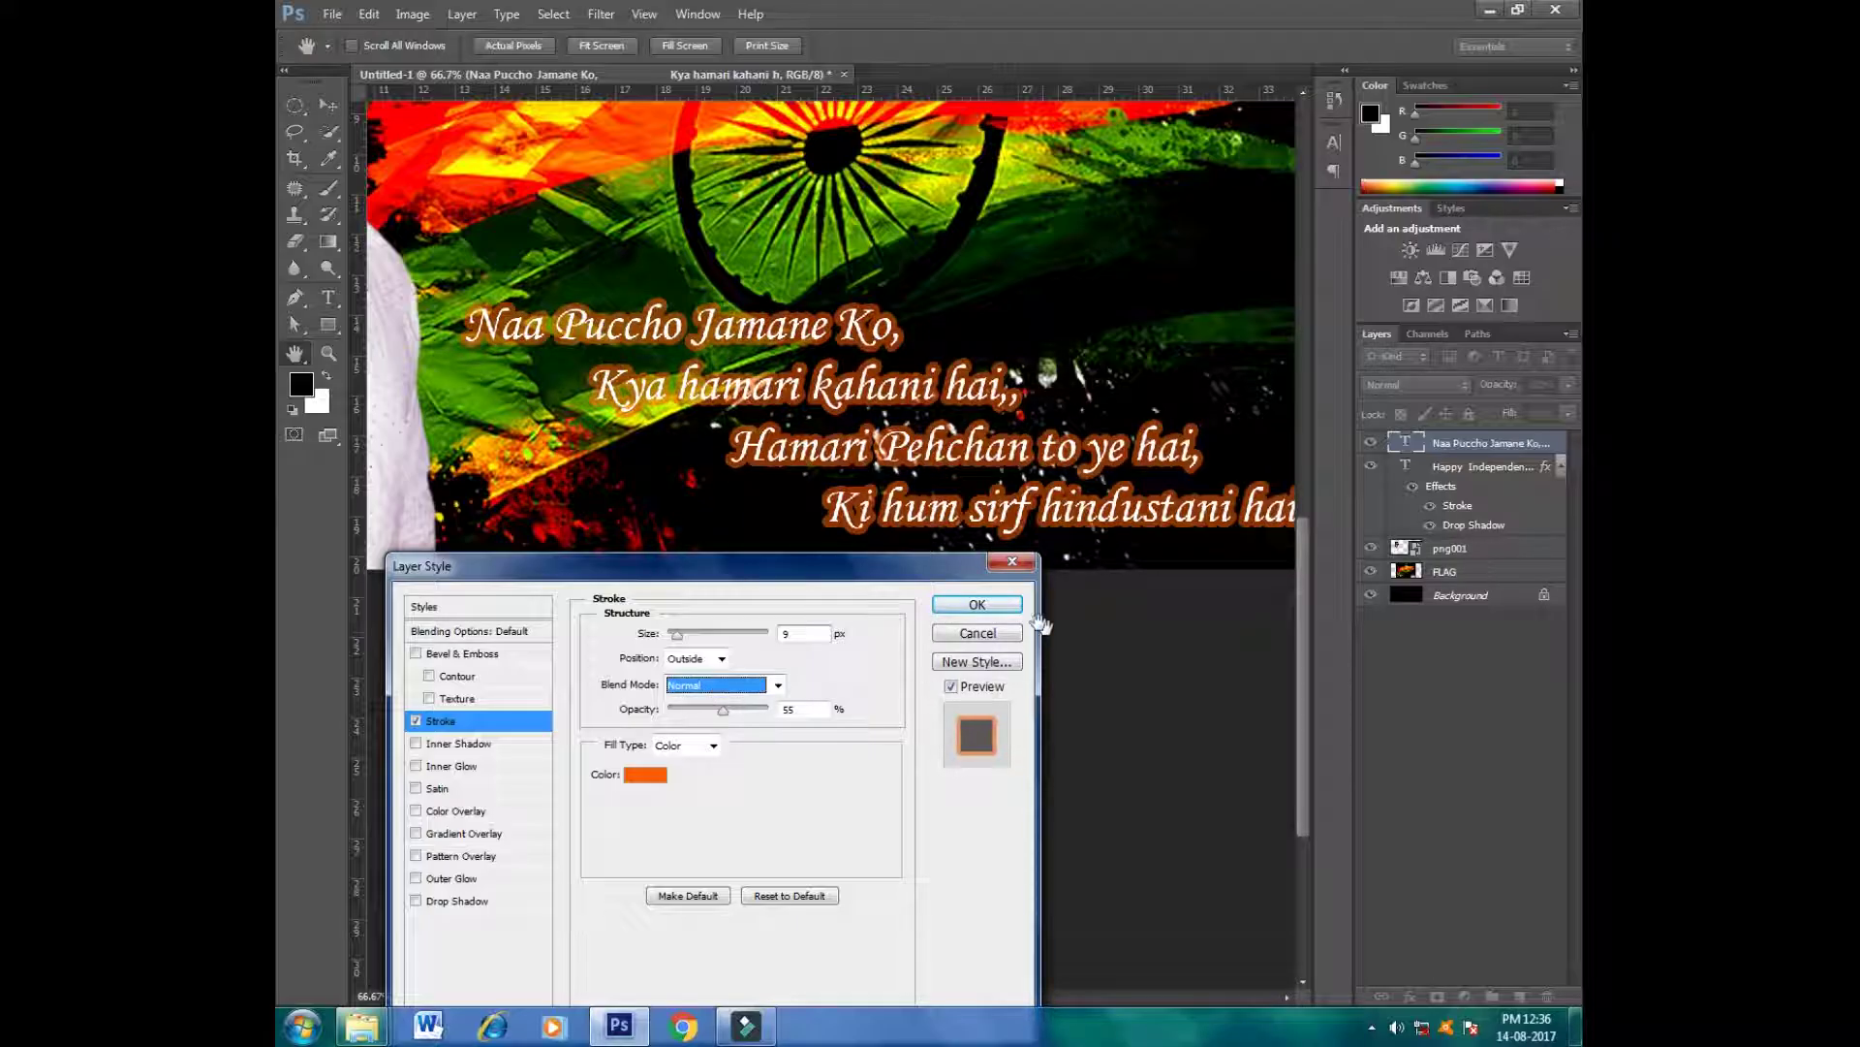
pyautogui.click(977, 604)
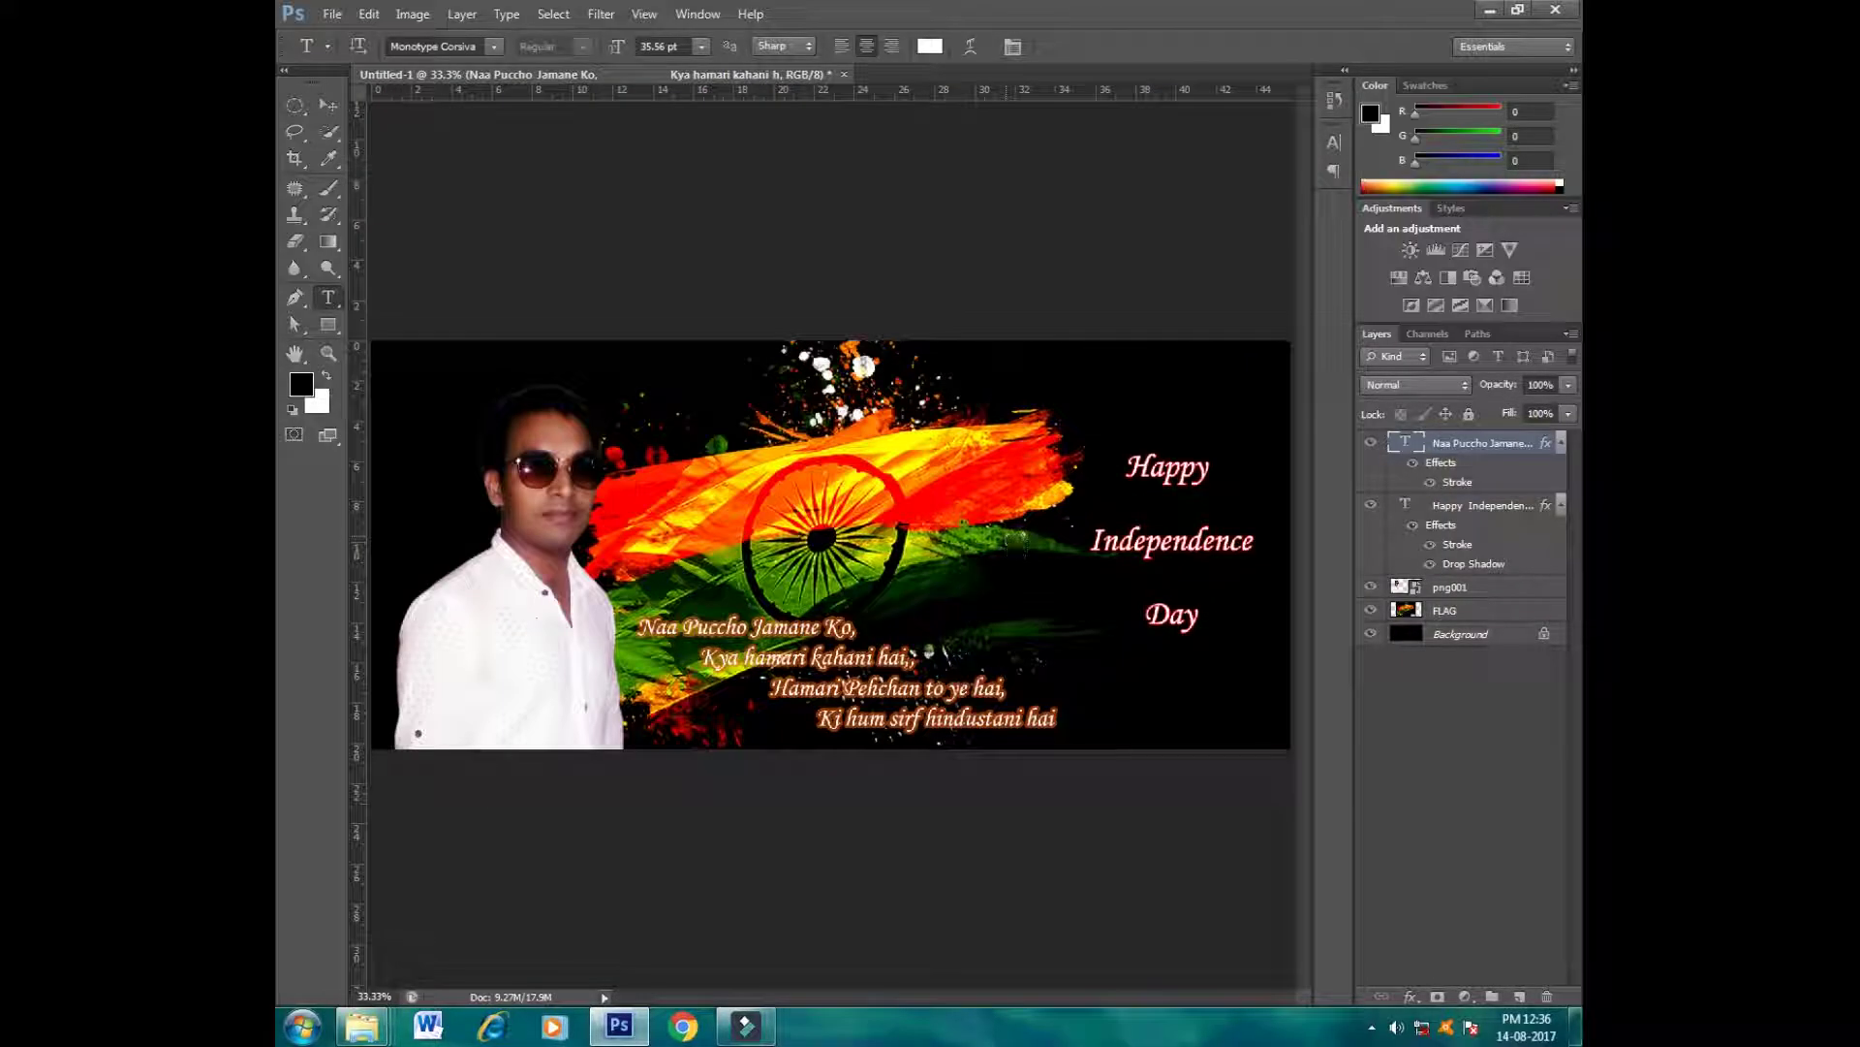
# Step: Try the Eccentric Std and Engravers MT fonts on the title
pyautogui.click(494, 47)
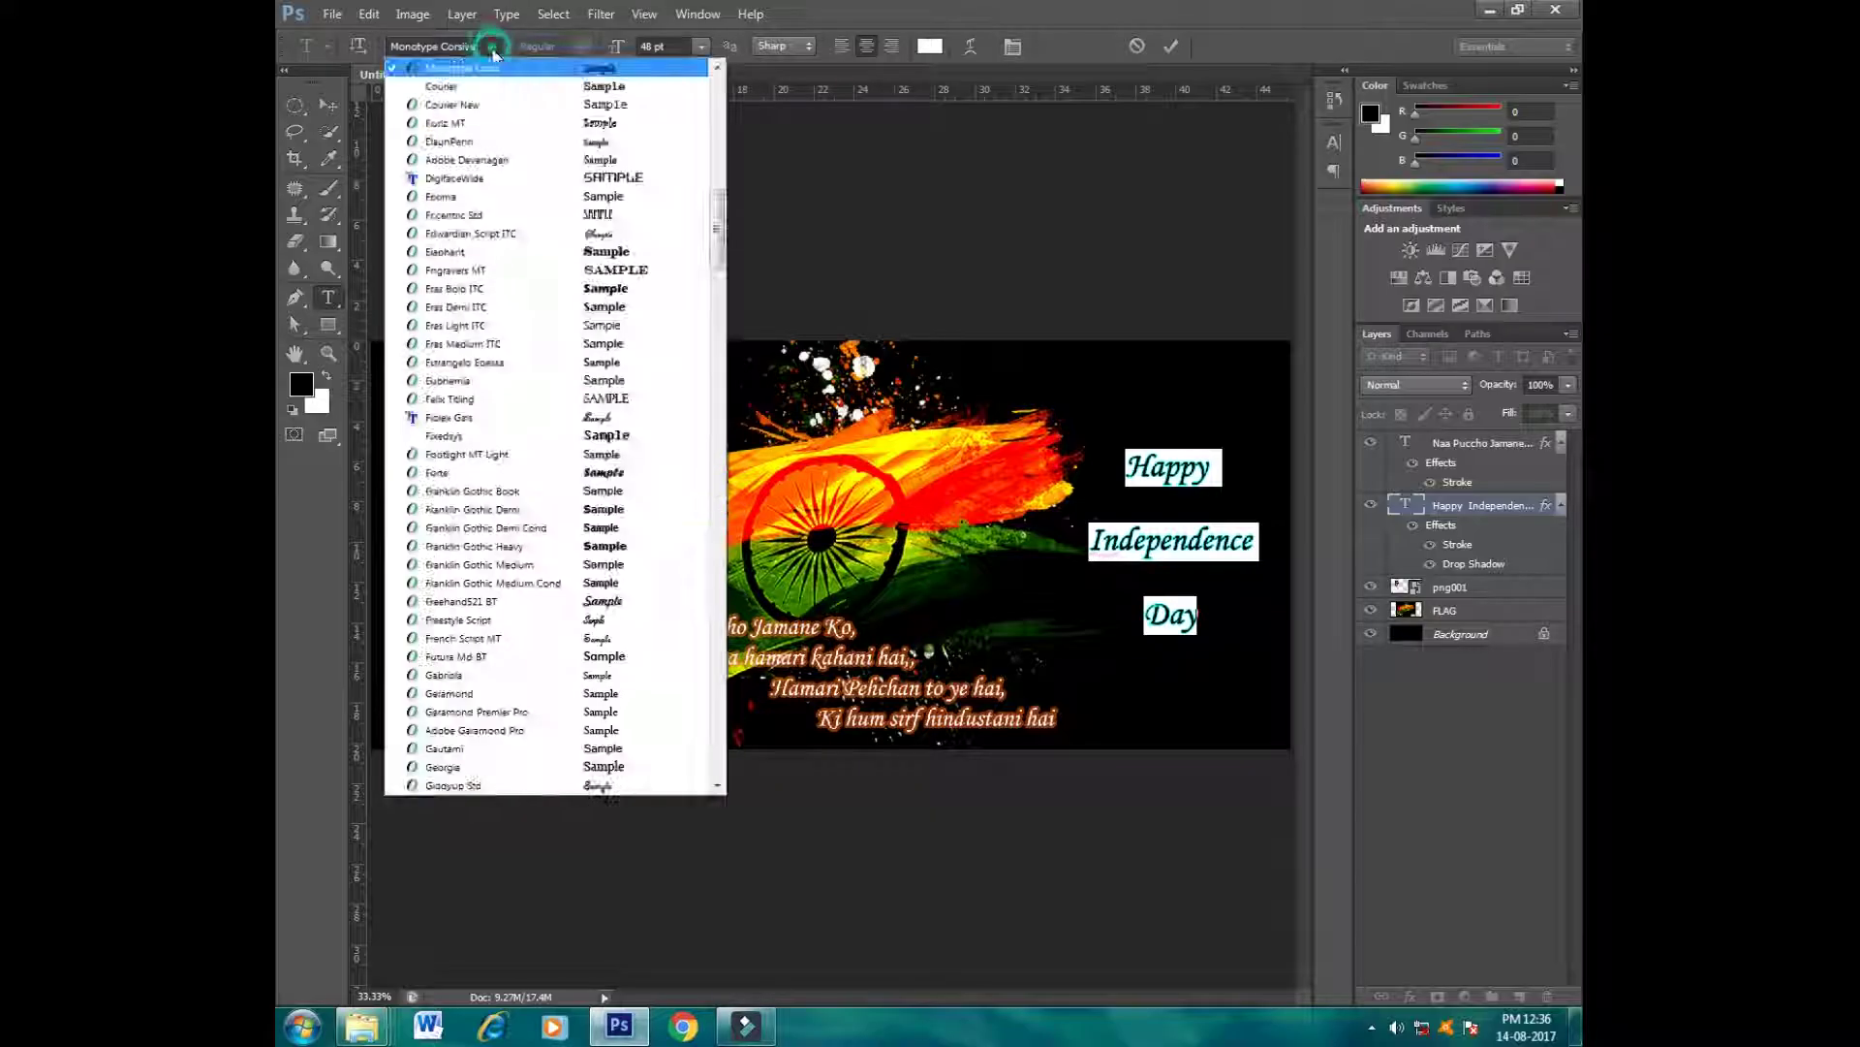
pyautogui.click(625, 221)
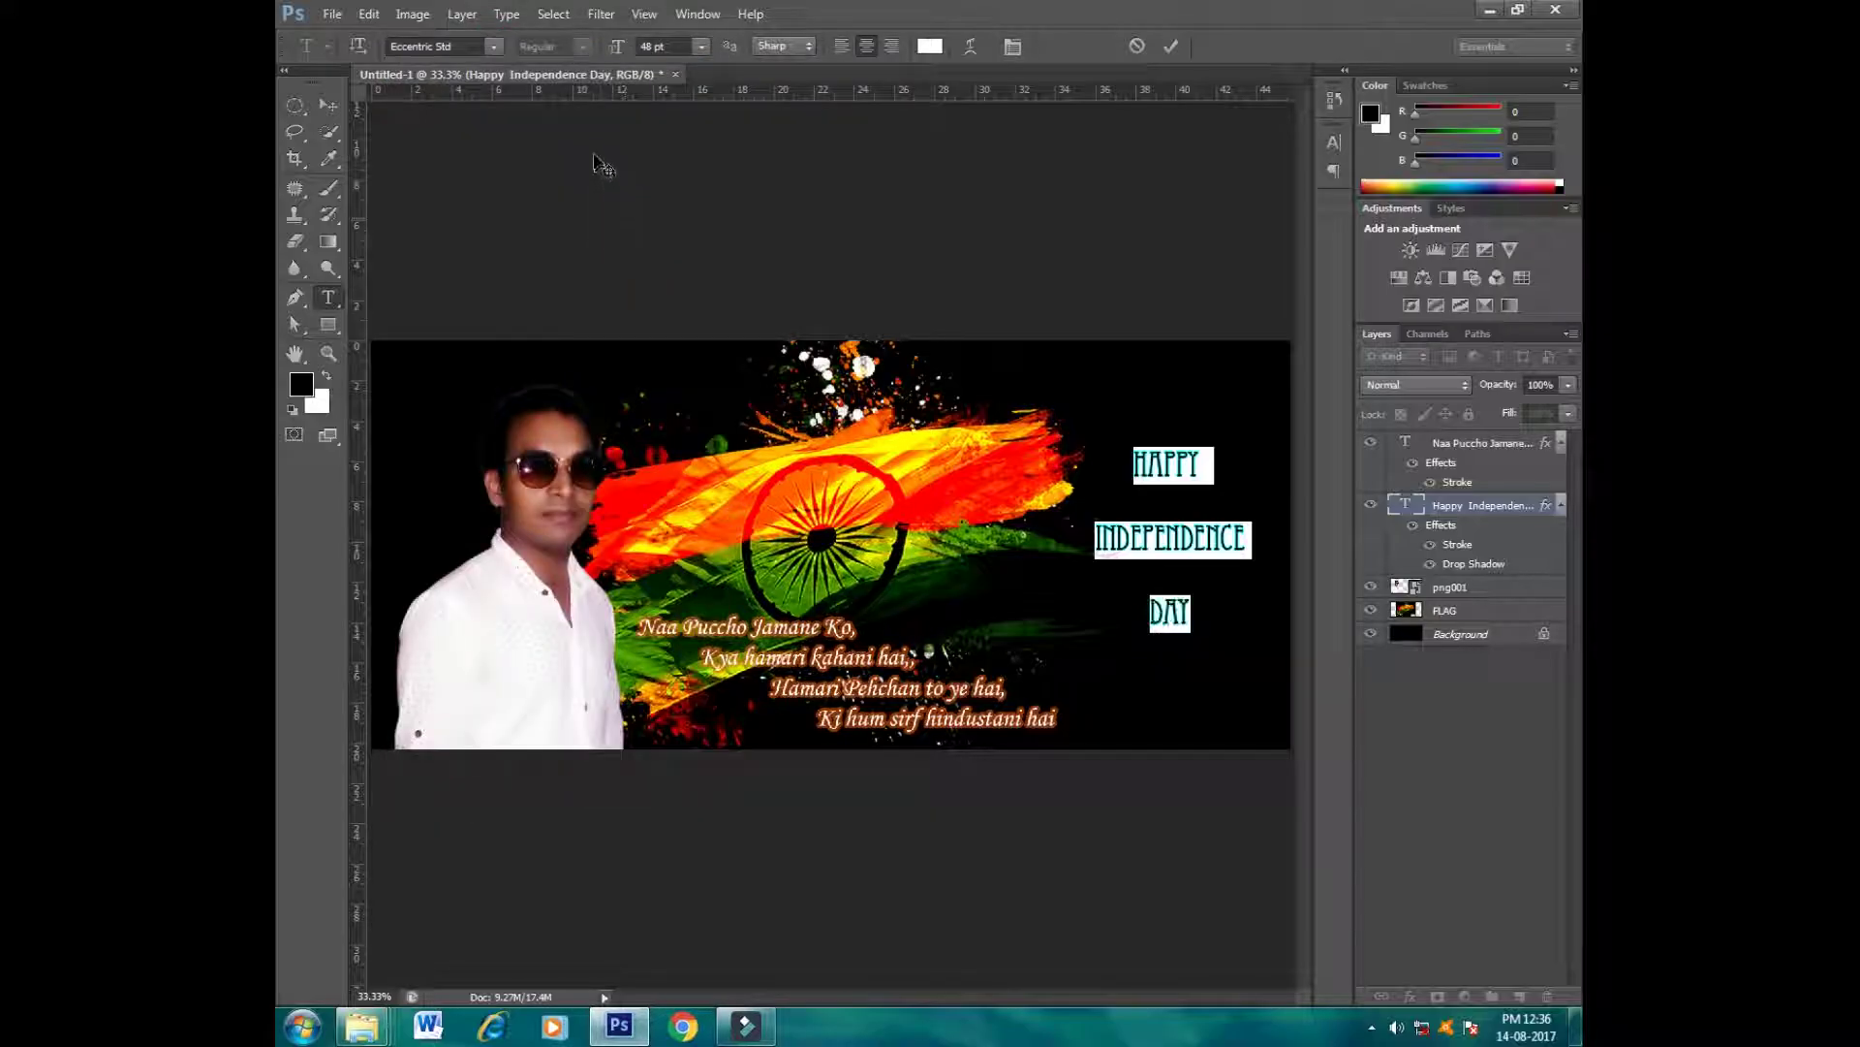
pyautogui.click(494, 47)
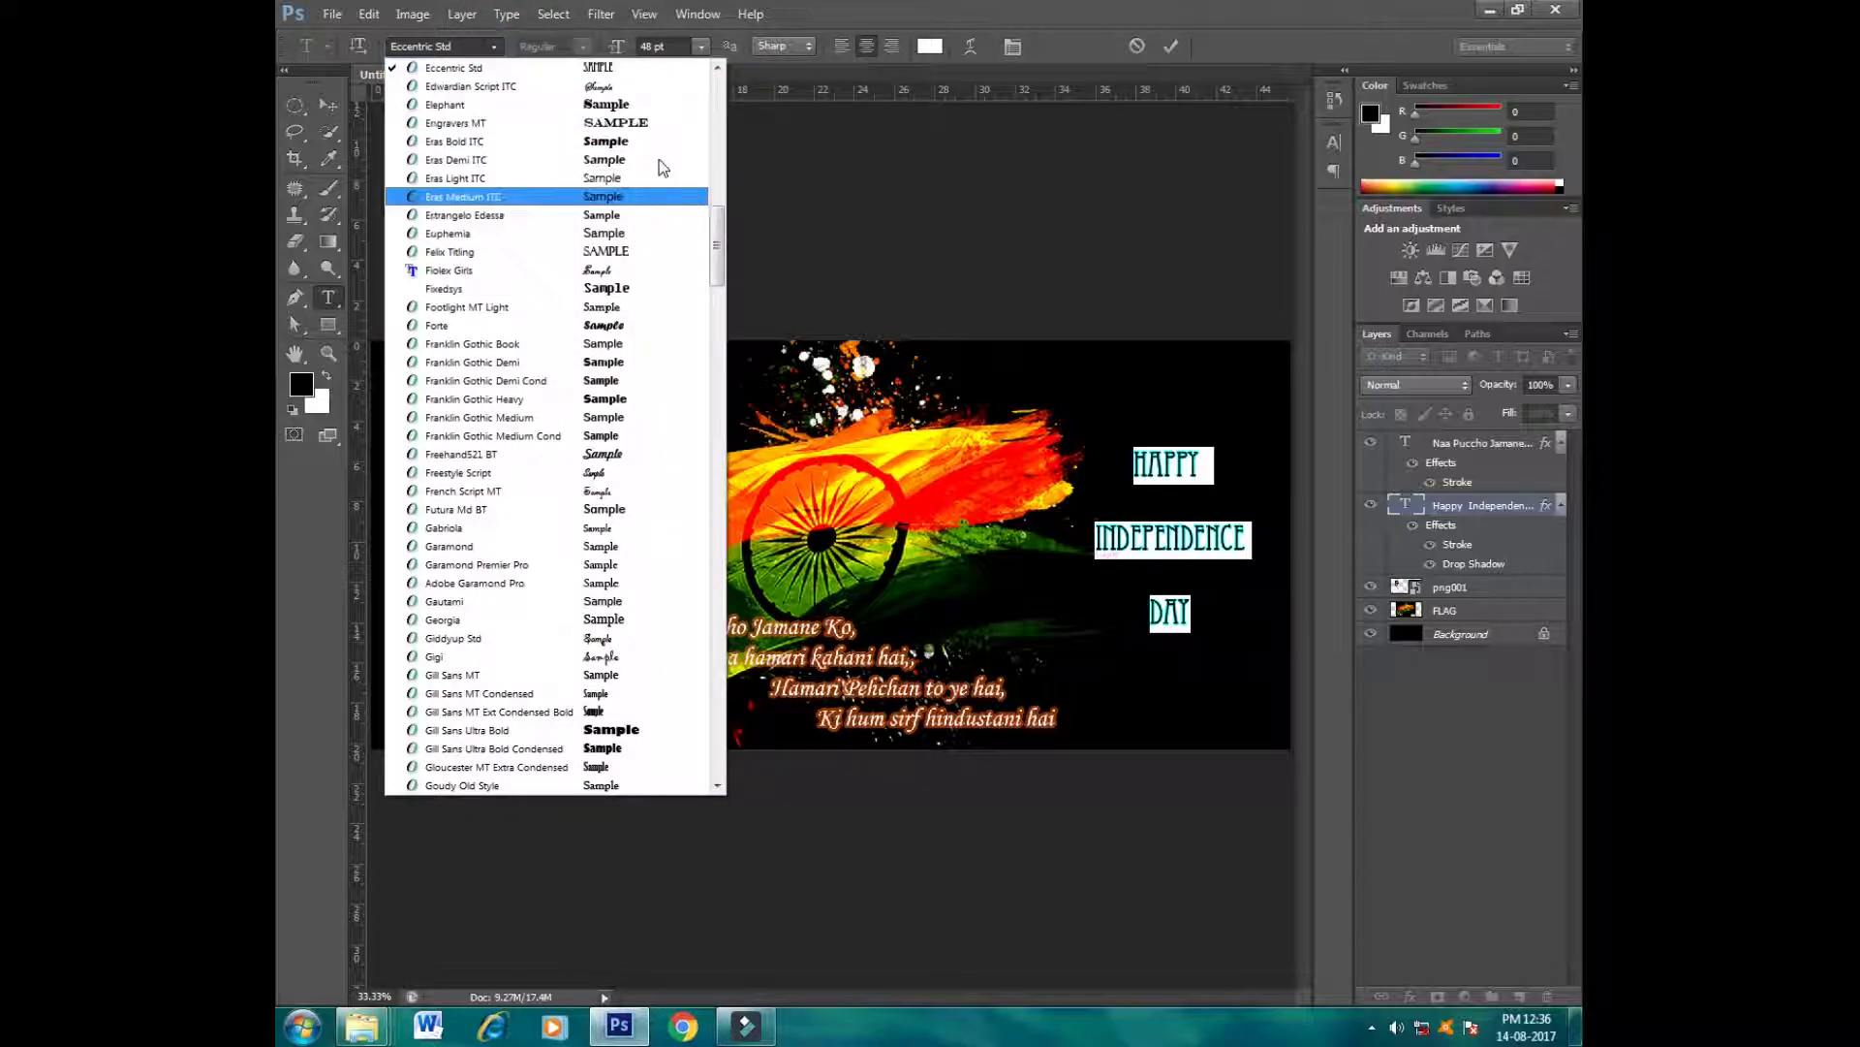
pyautogui.click(640, 124)
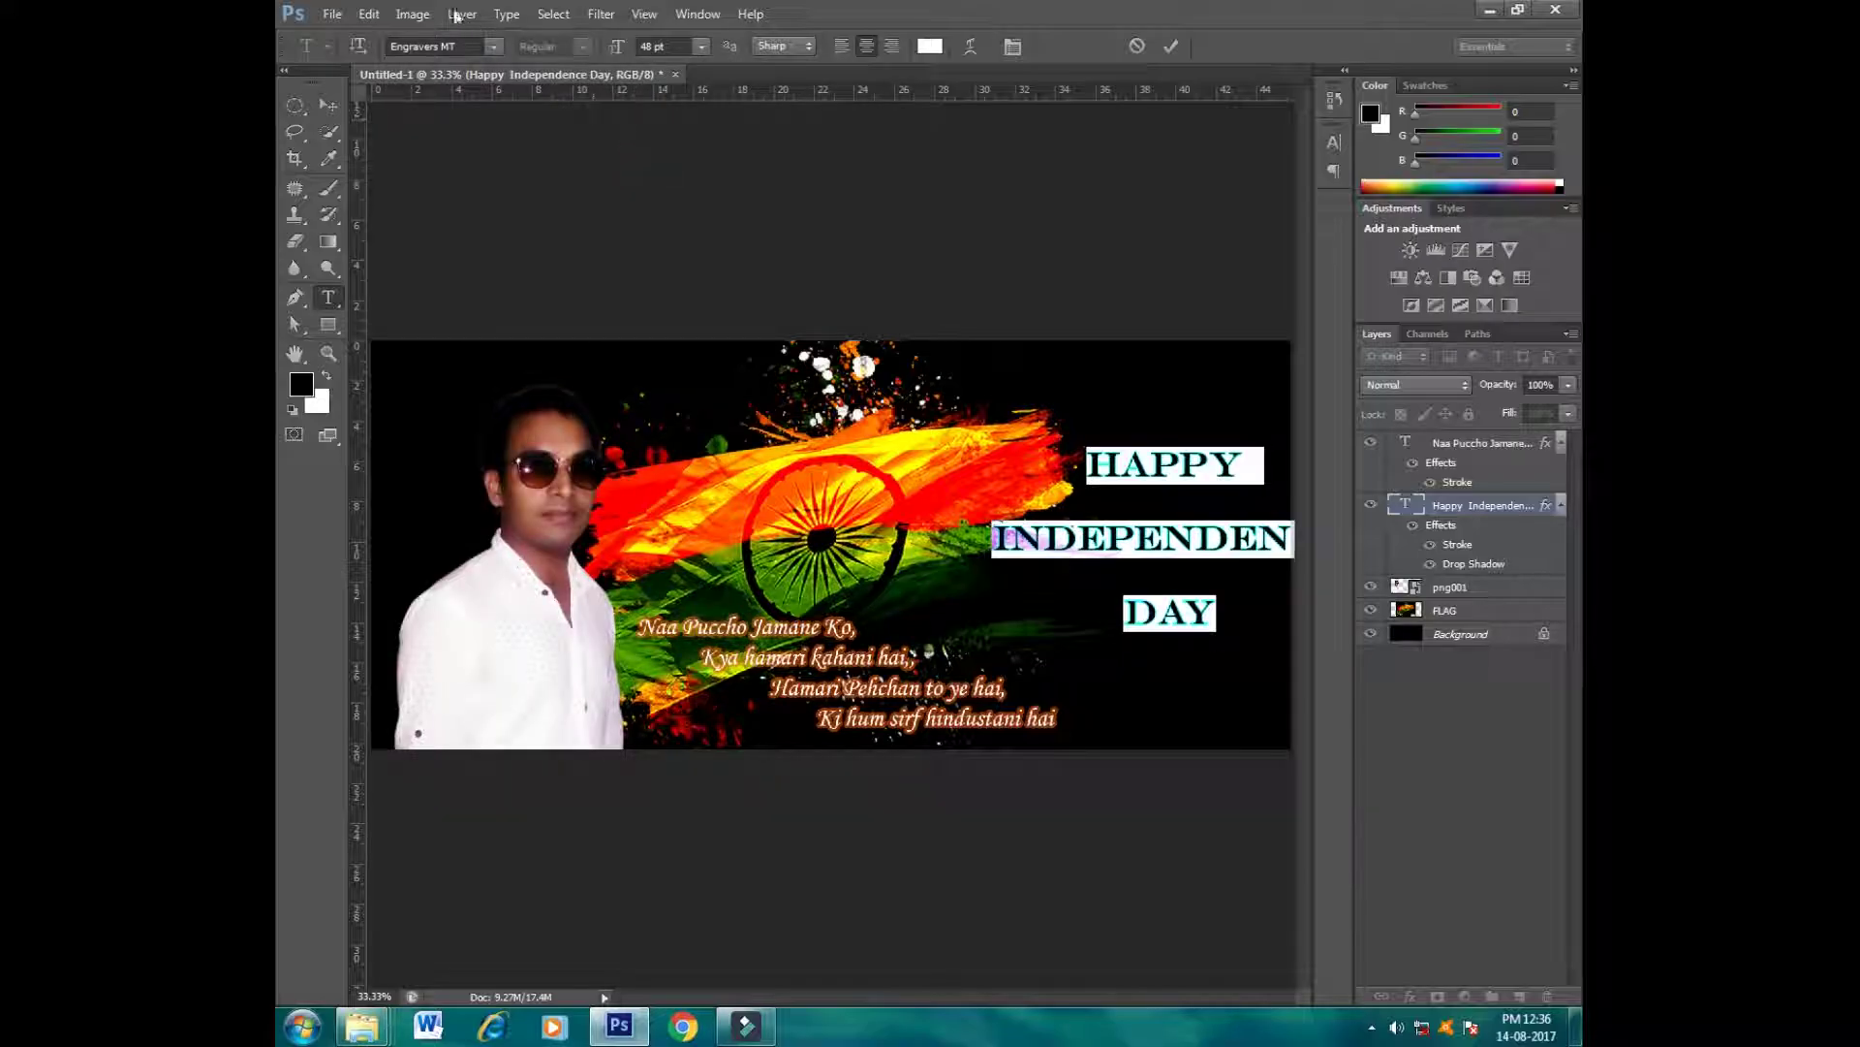
# Step: Set the title font to Terminal
pyautogui.click(492, 46)
pyautogui.moveTo(717, 329); pyautogui.dragTo(717, 491)
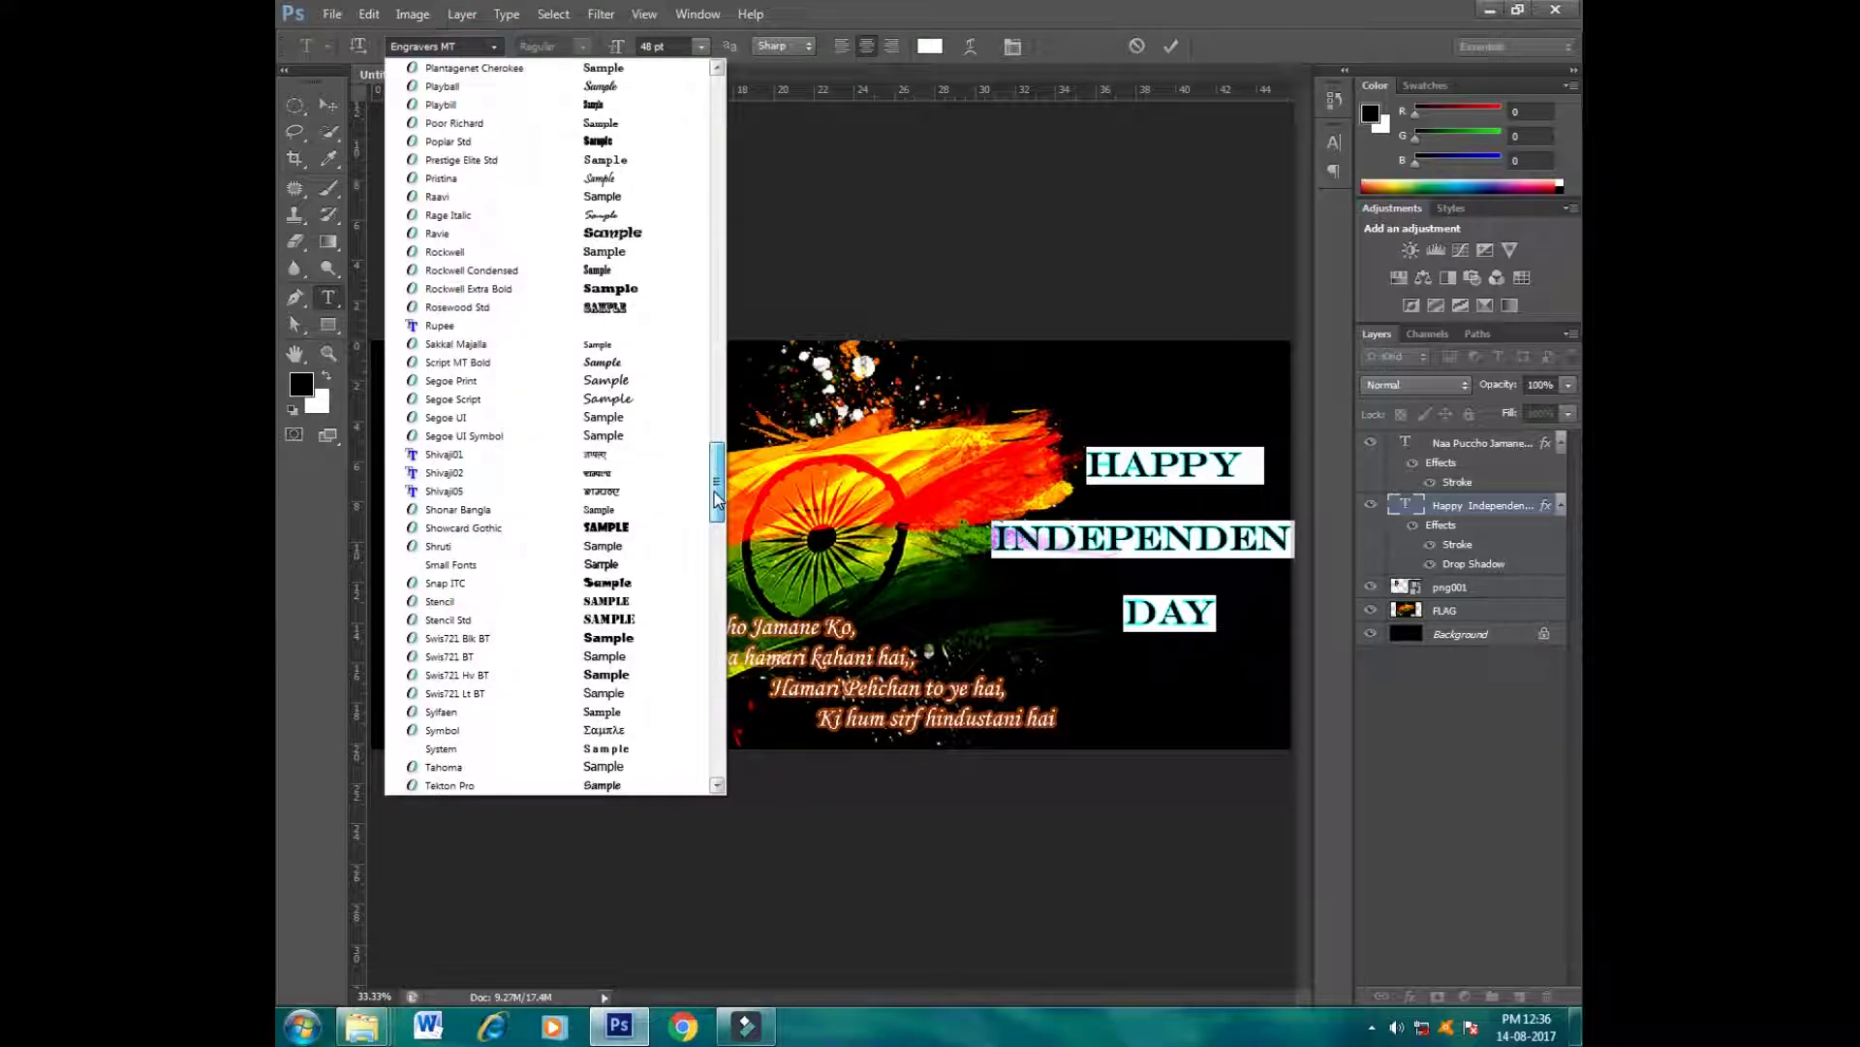
pyautogui.scroll(-5, 717, 491)
pyautogui.scroll(-1, 717, 491)
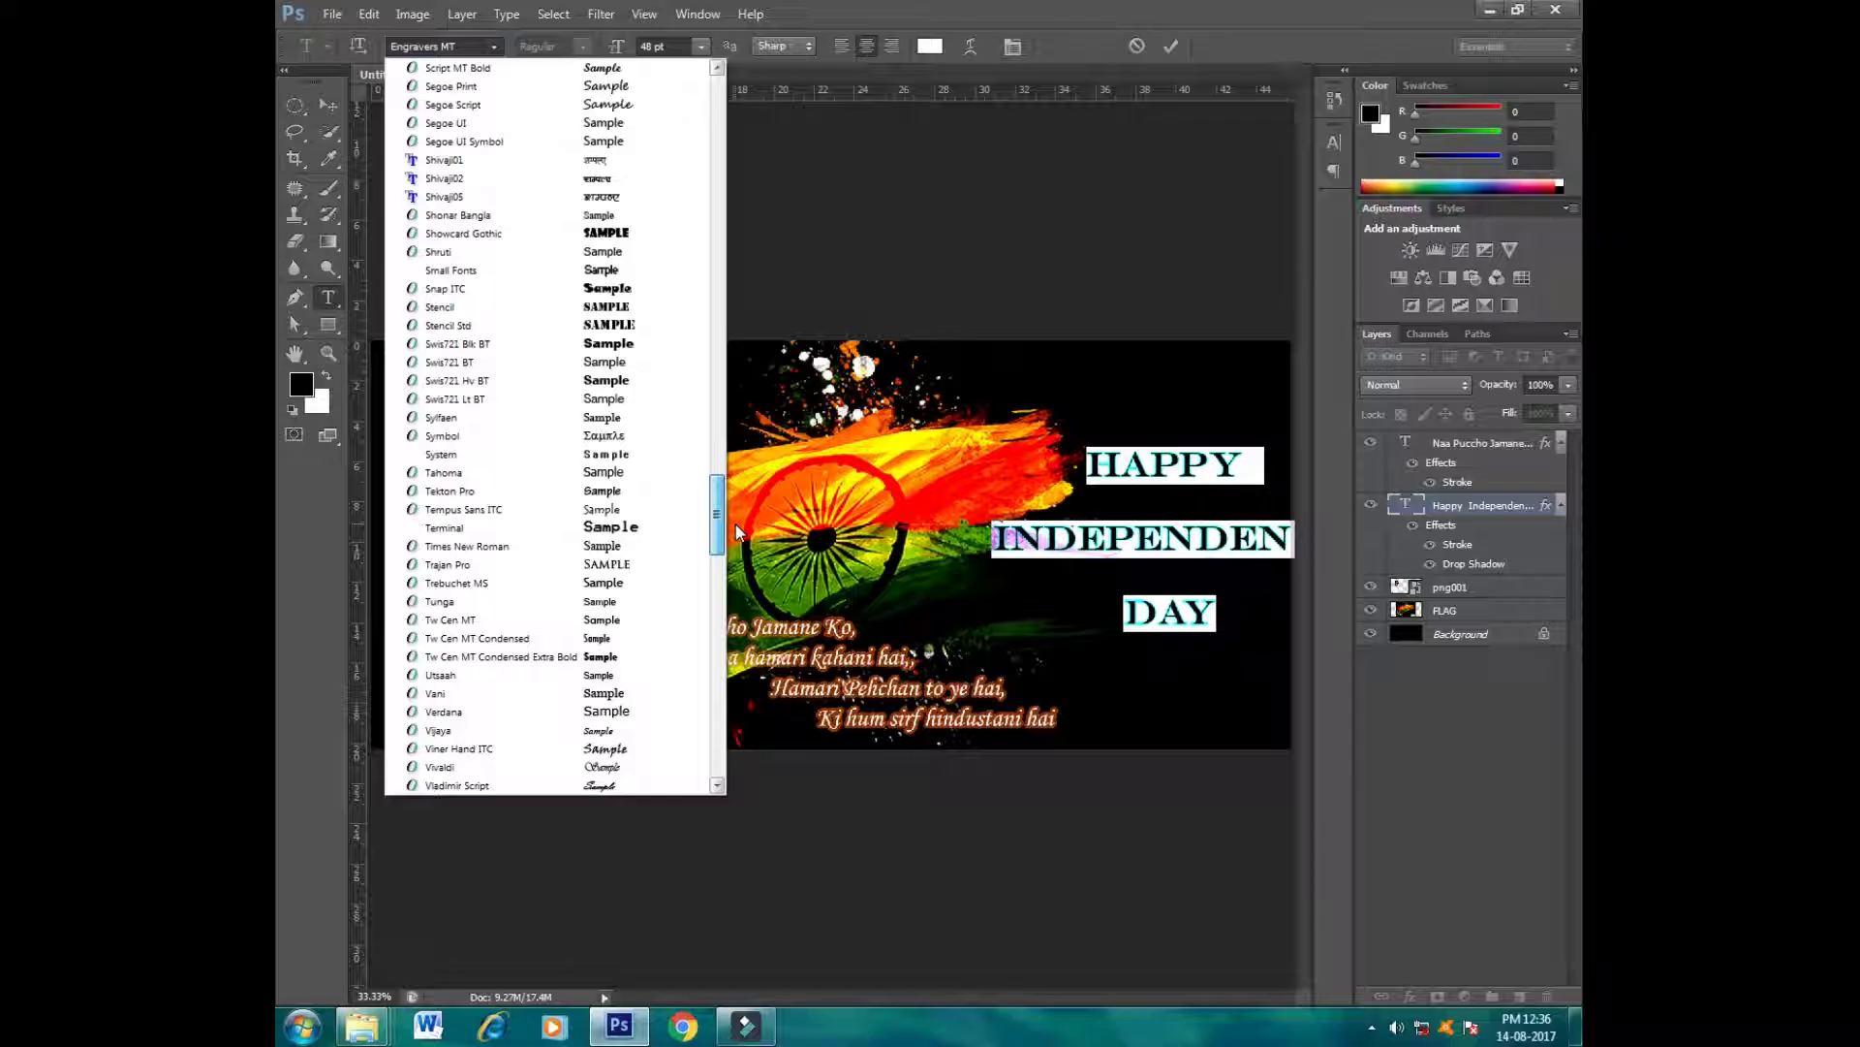
pyautogui.click(618, 530)
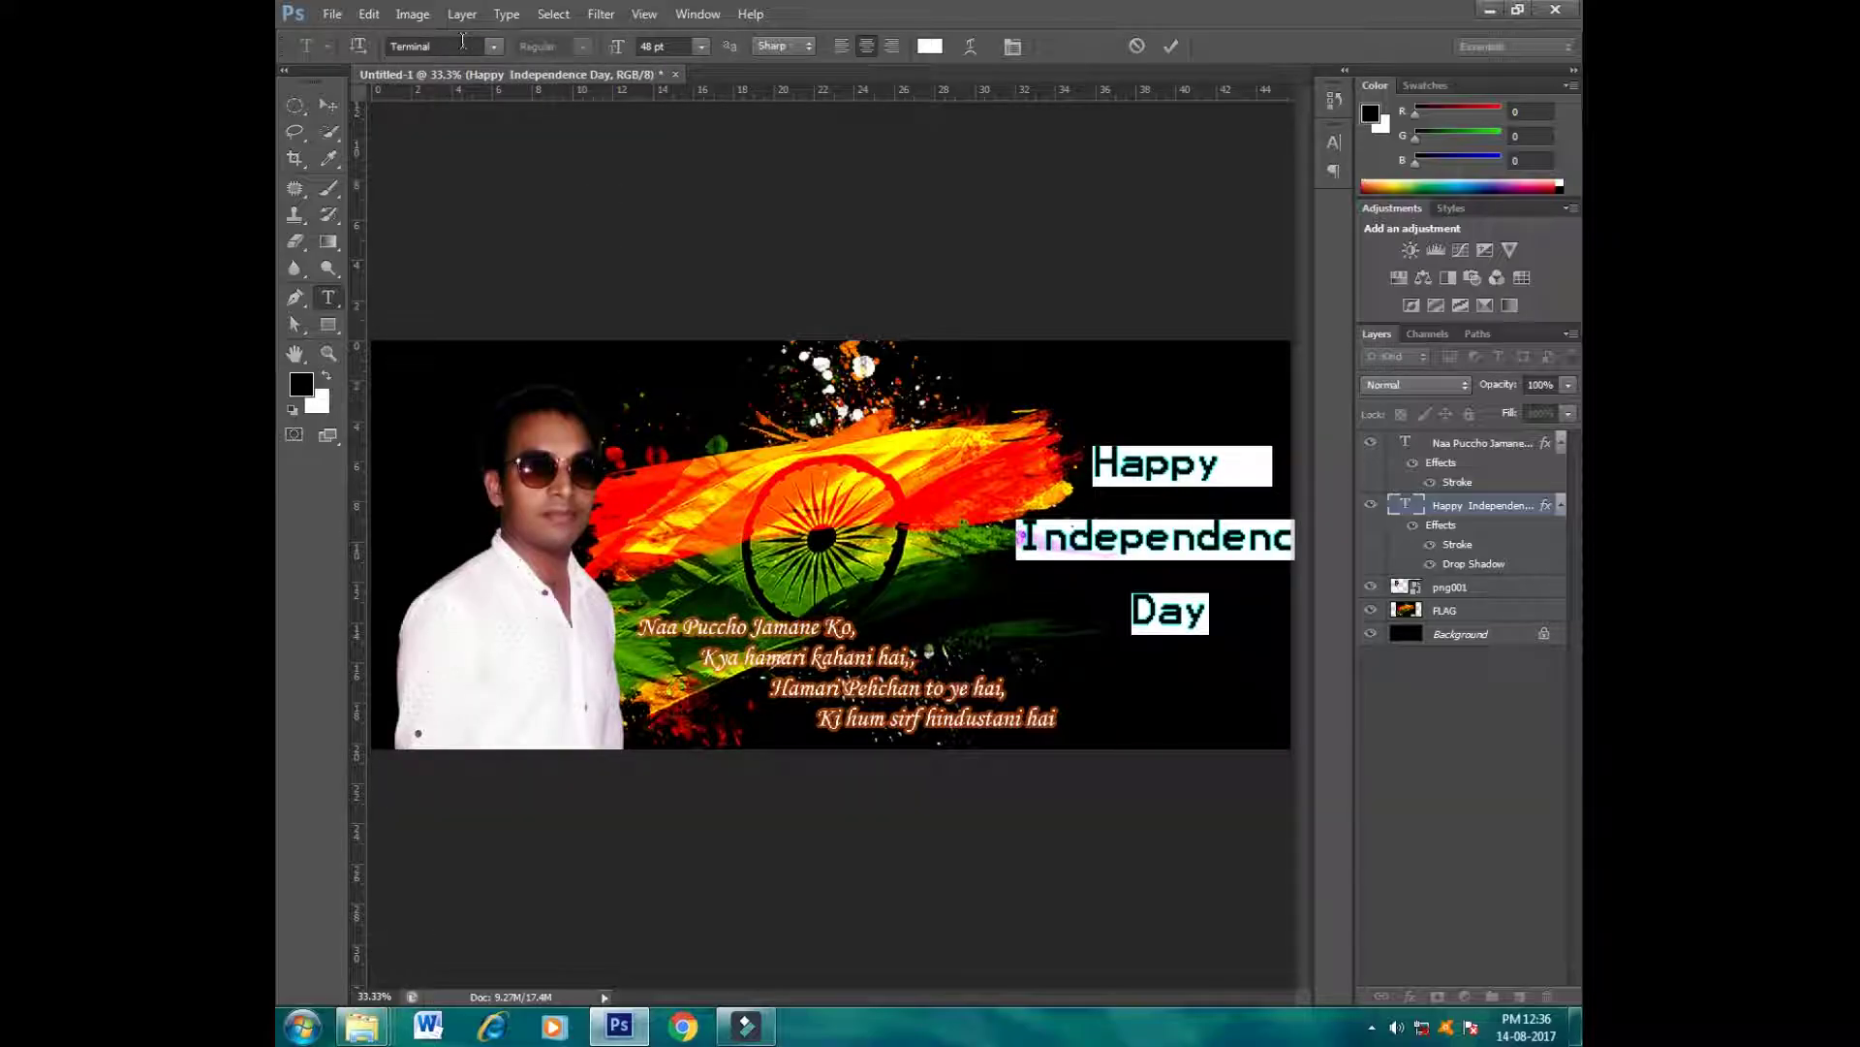
# Step: Change the title font to Blackoak Std
pyautogui.click(492, 46)
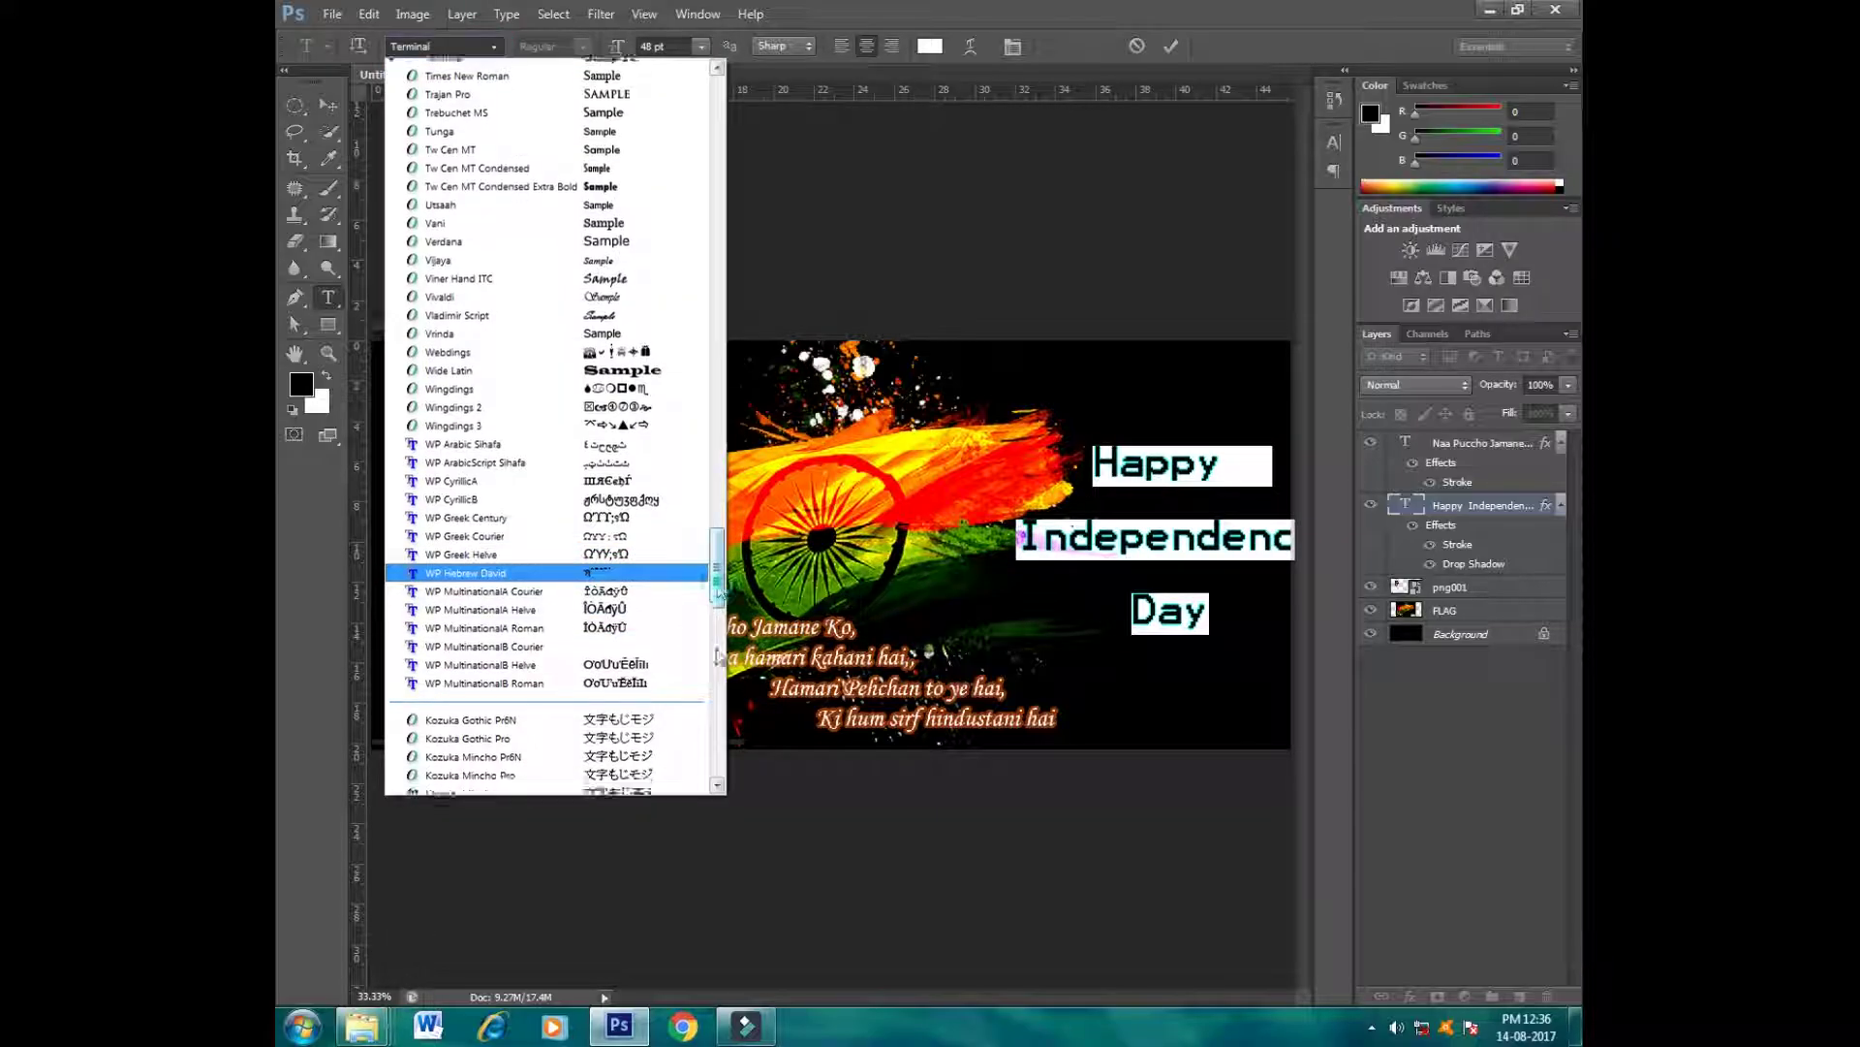
pyautogui.scroll(-10, 719, 741)
pyautogui.moveTo(719, 741); pyautogui.dragTo(719, 780)
pyautogui.click(639, 383)
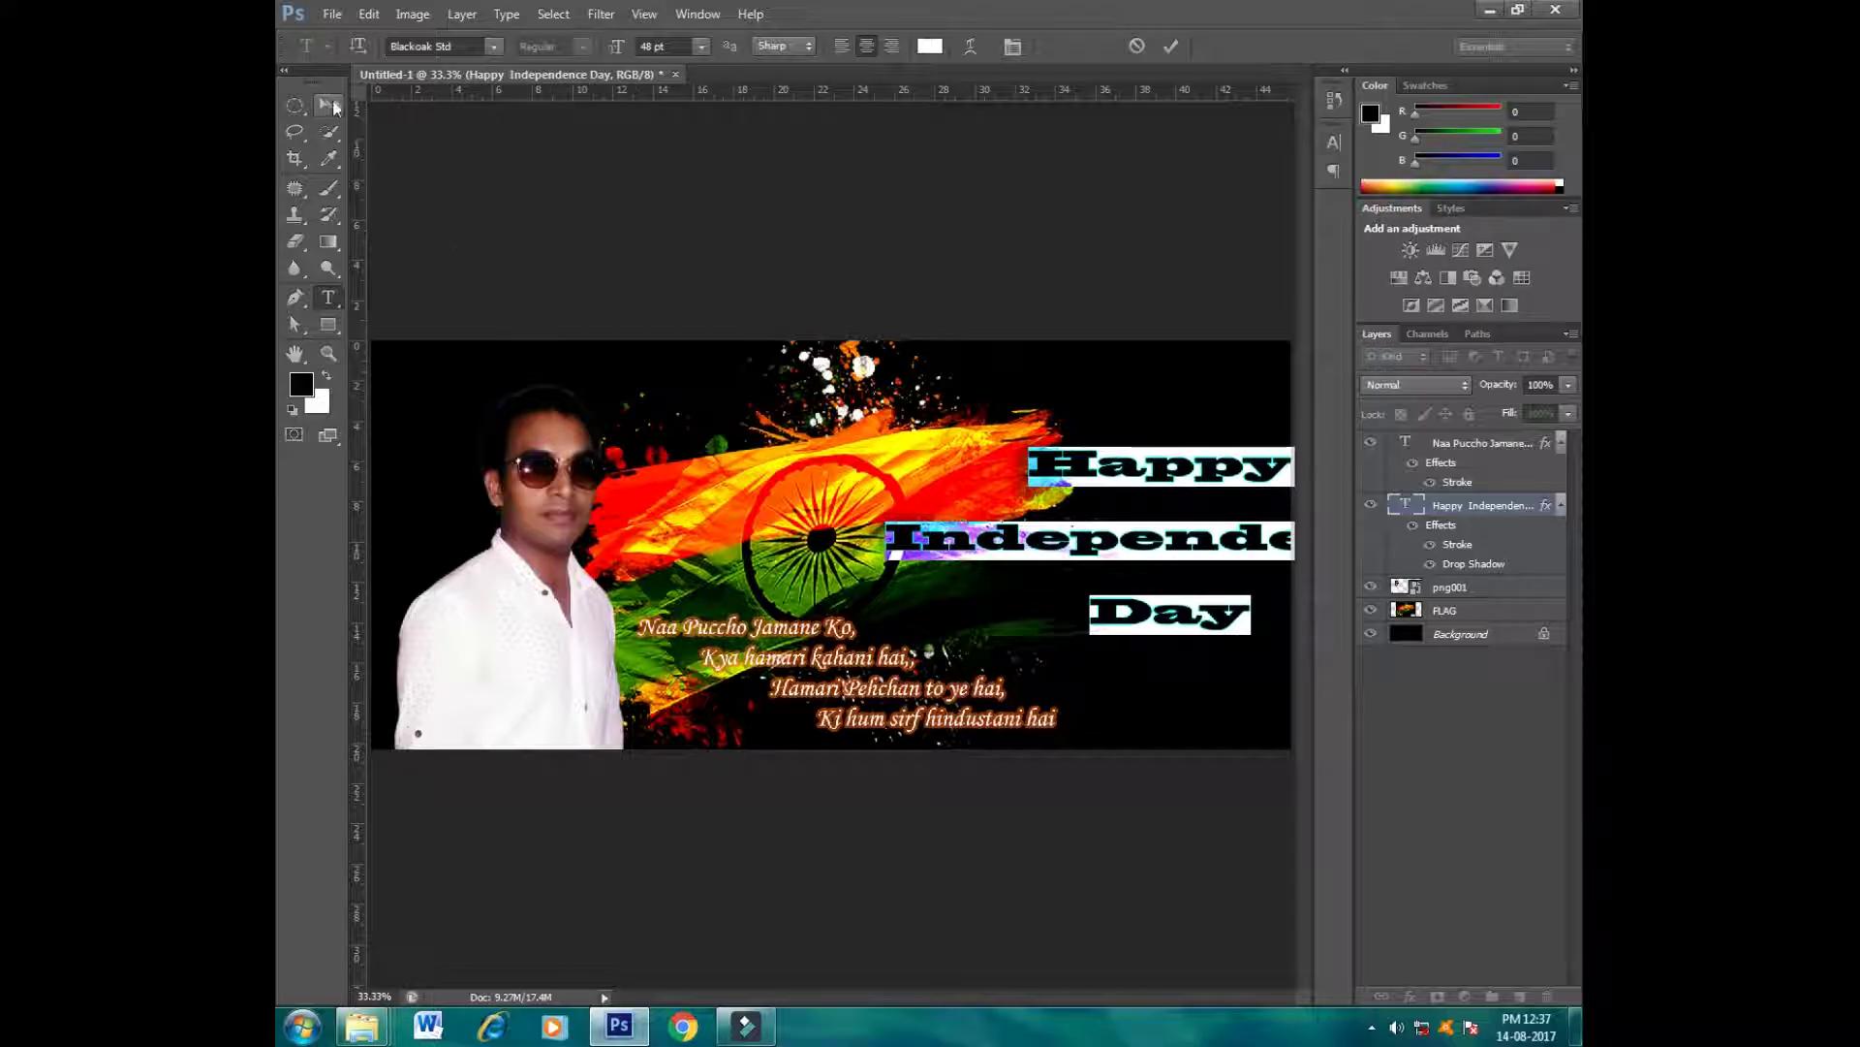
pyautogui.hotkey('ctrl', 't')
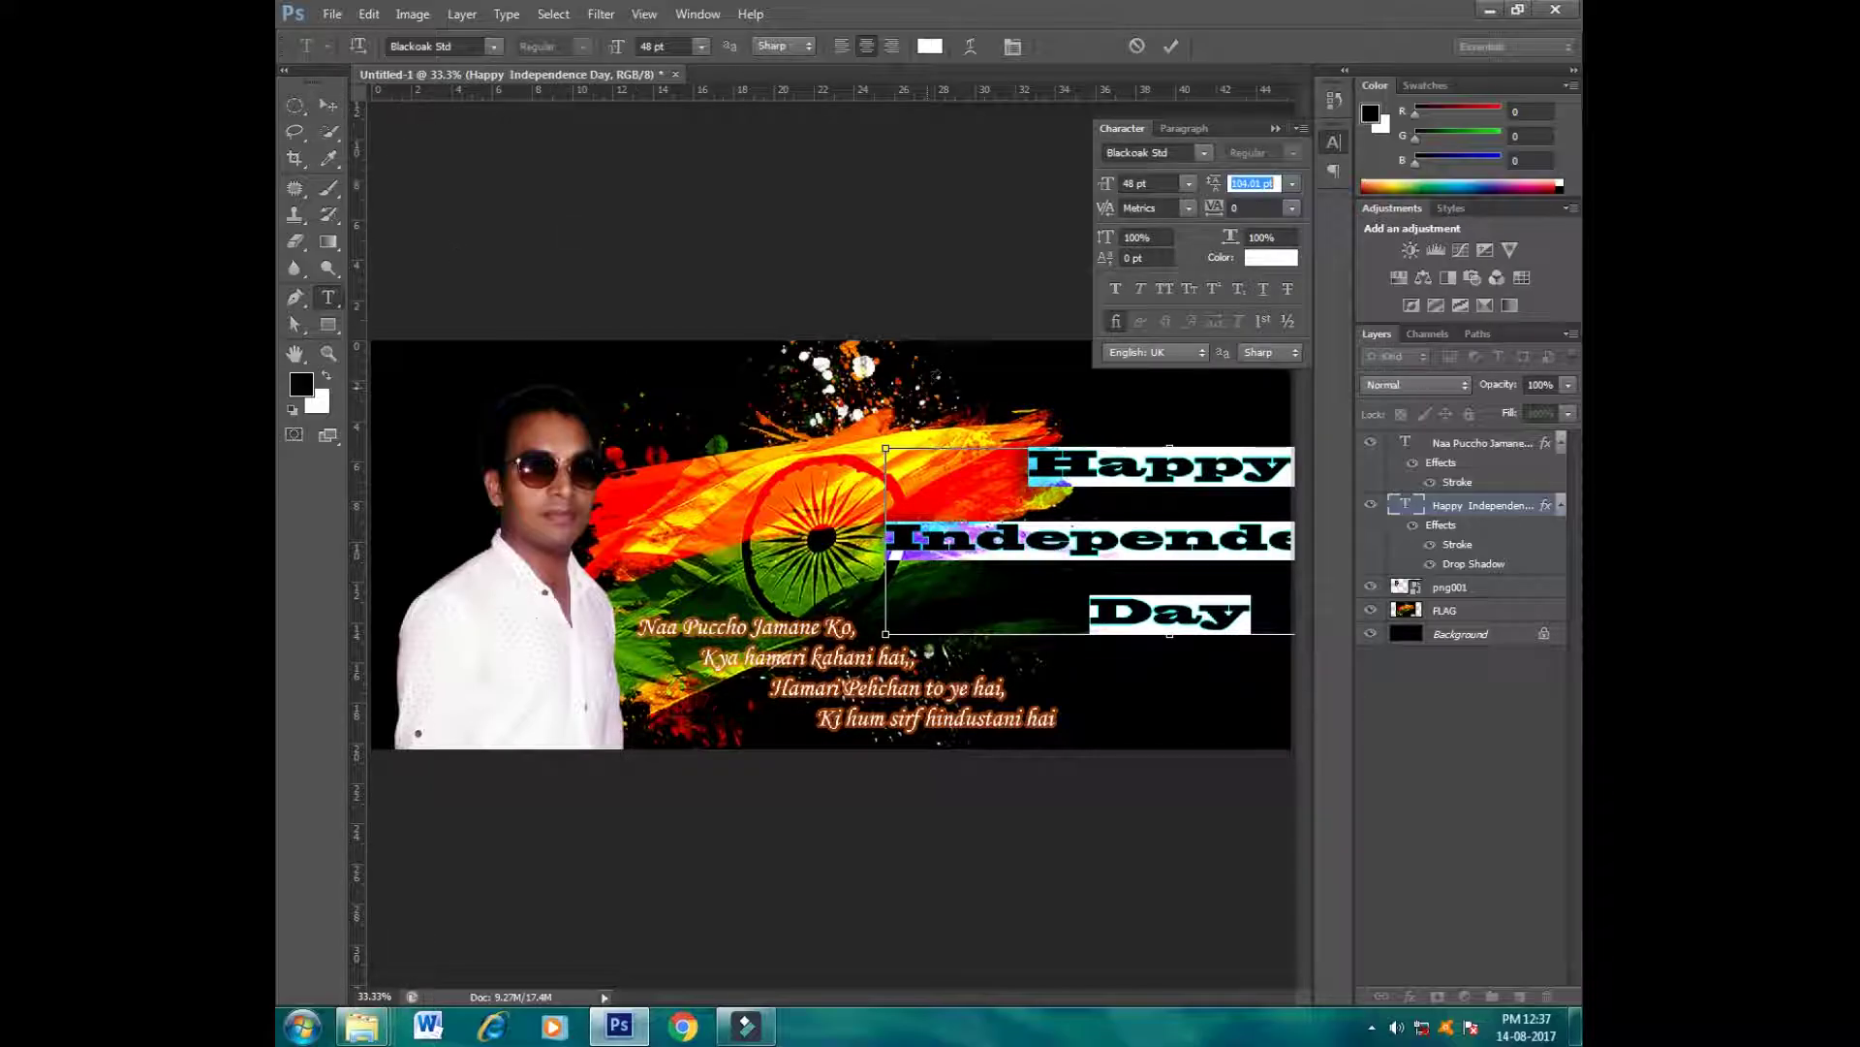
# Step: Commit the title, cancel an accidental text box, and select all the title text
pyautogui.click(1171, 47)
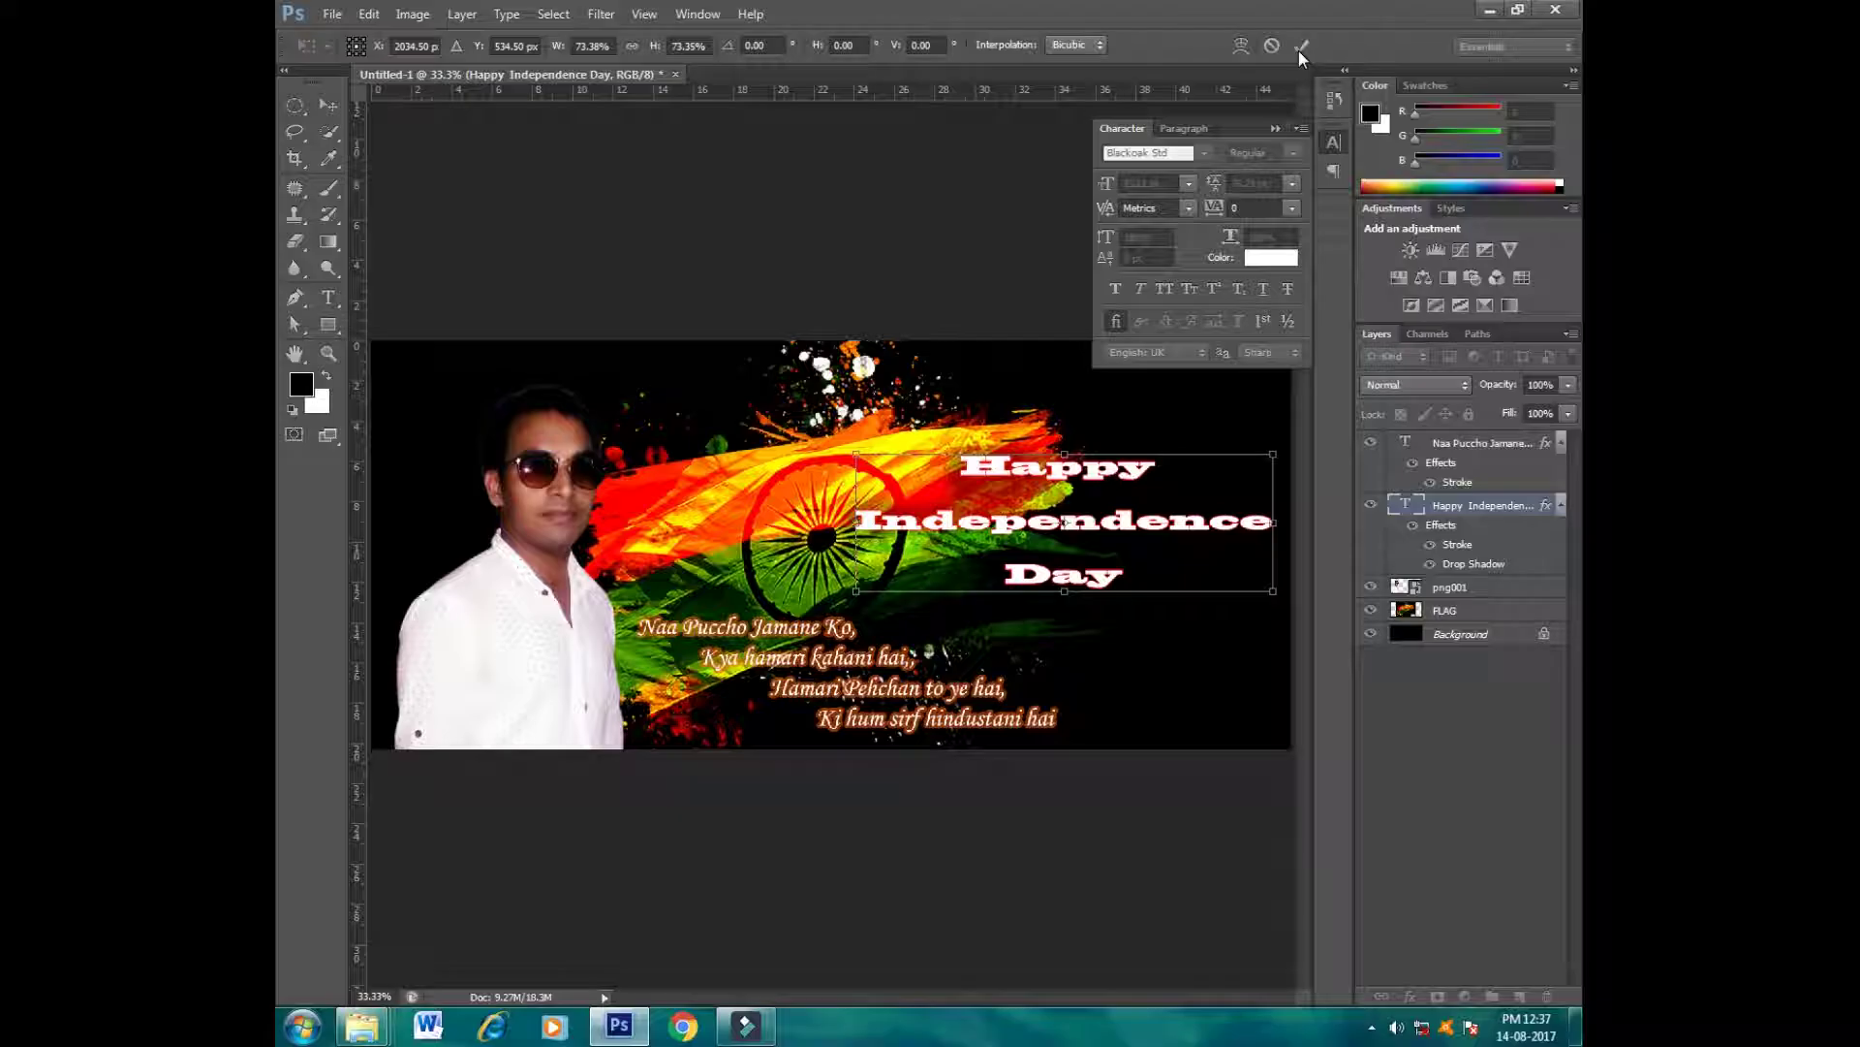
pyautogui.moveTo(939, 428); pyautogui.dragTo(1122, 599)
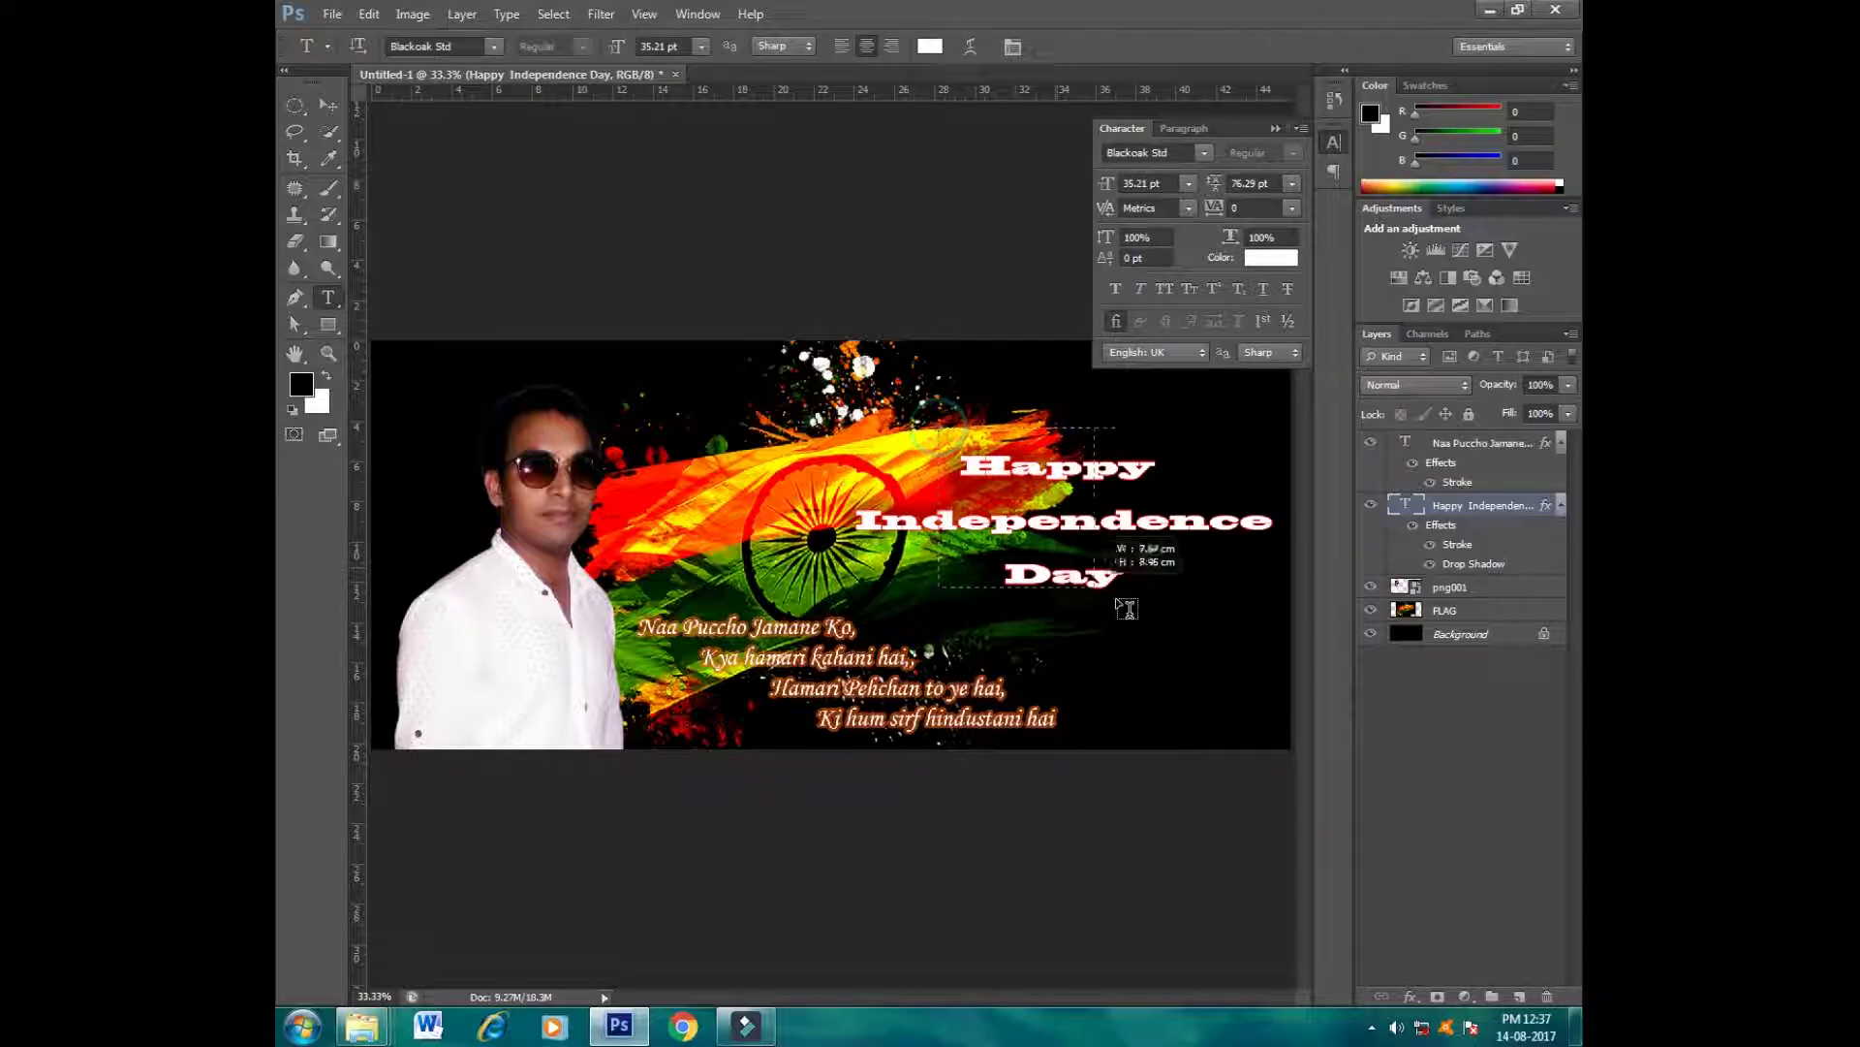
pyautogui.click(1136, 45)
pyautogui.moveTo(959, 454); pyautogui.dragTo(1142, 609)
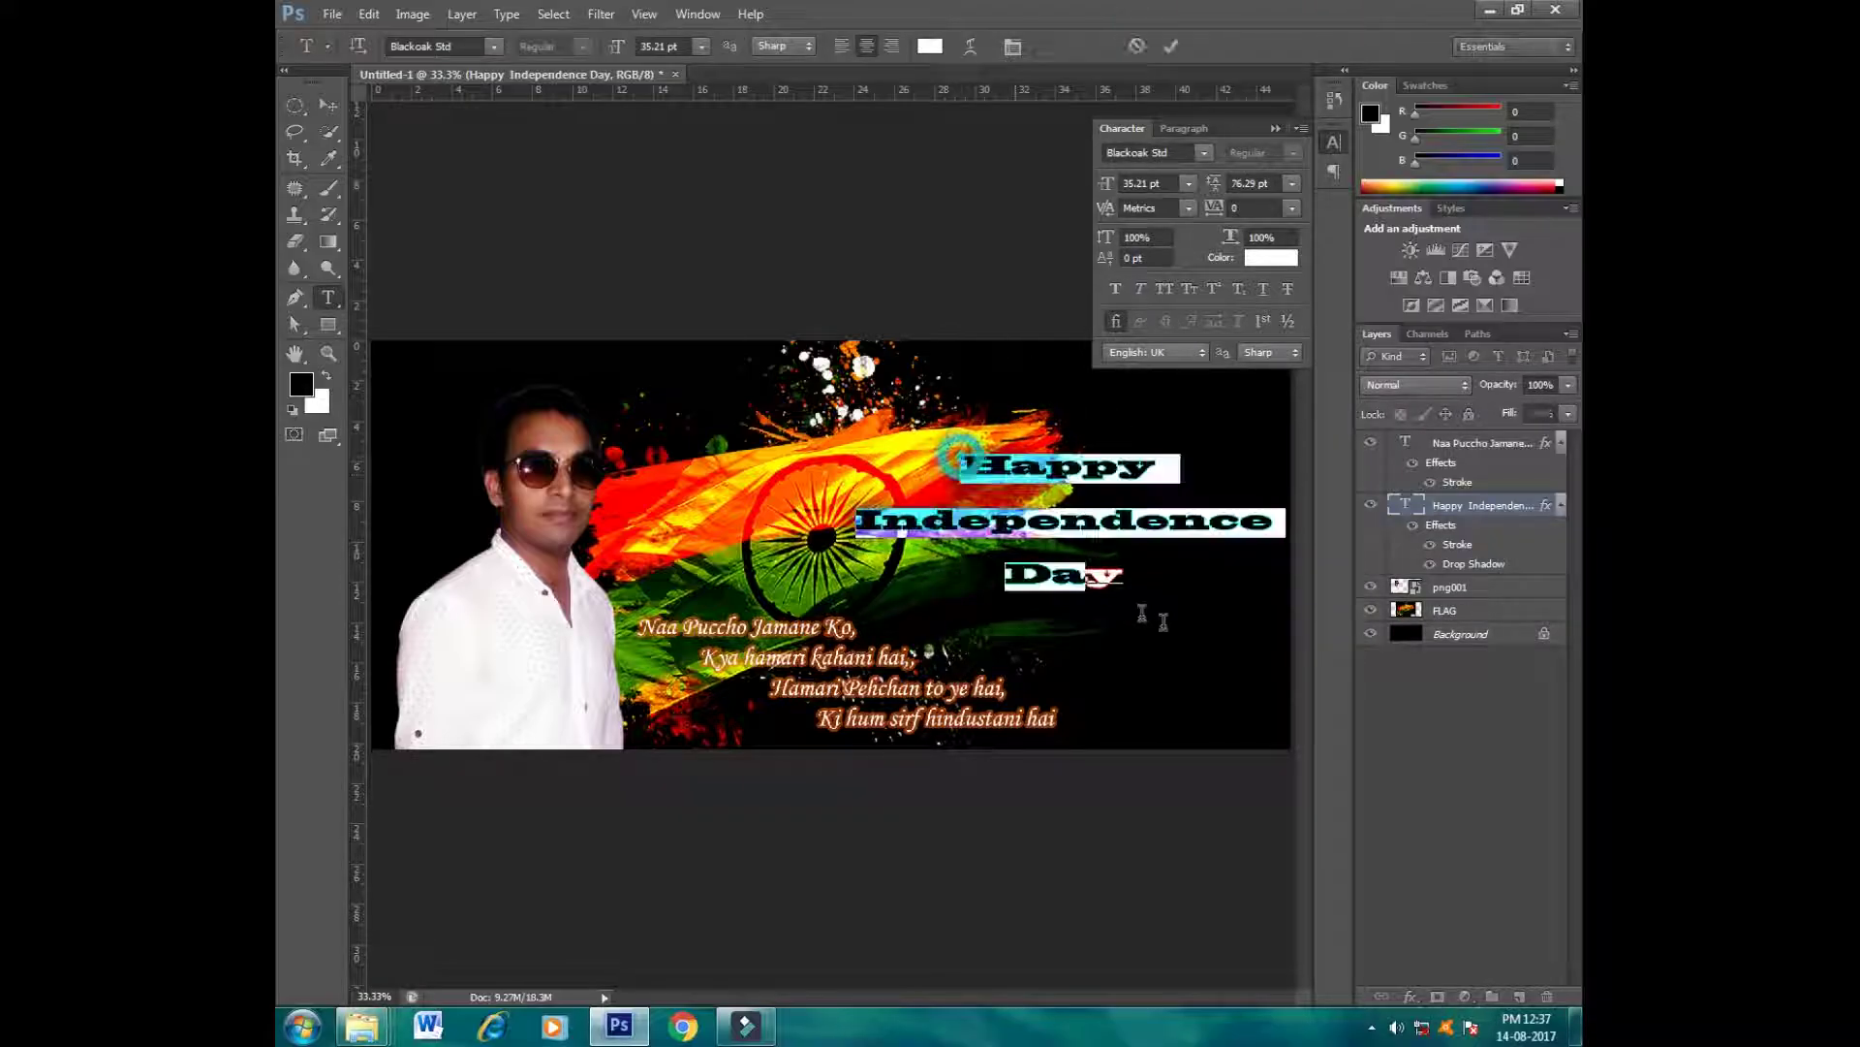
# Step: Raise the title's leading to 108.29 pt and nudge it slightly upward
pyautogui.click(1254, 184)
pyautogui.press('Up')
pyautogui.press('Up')
pyautogui.press('Up')
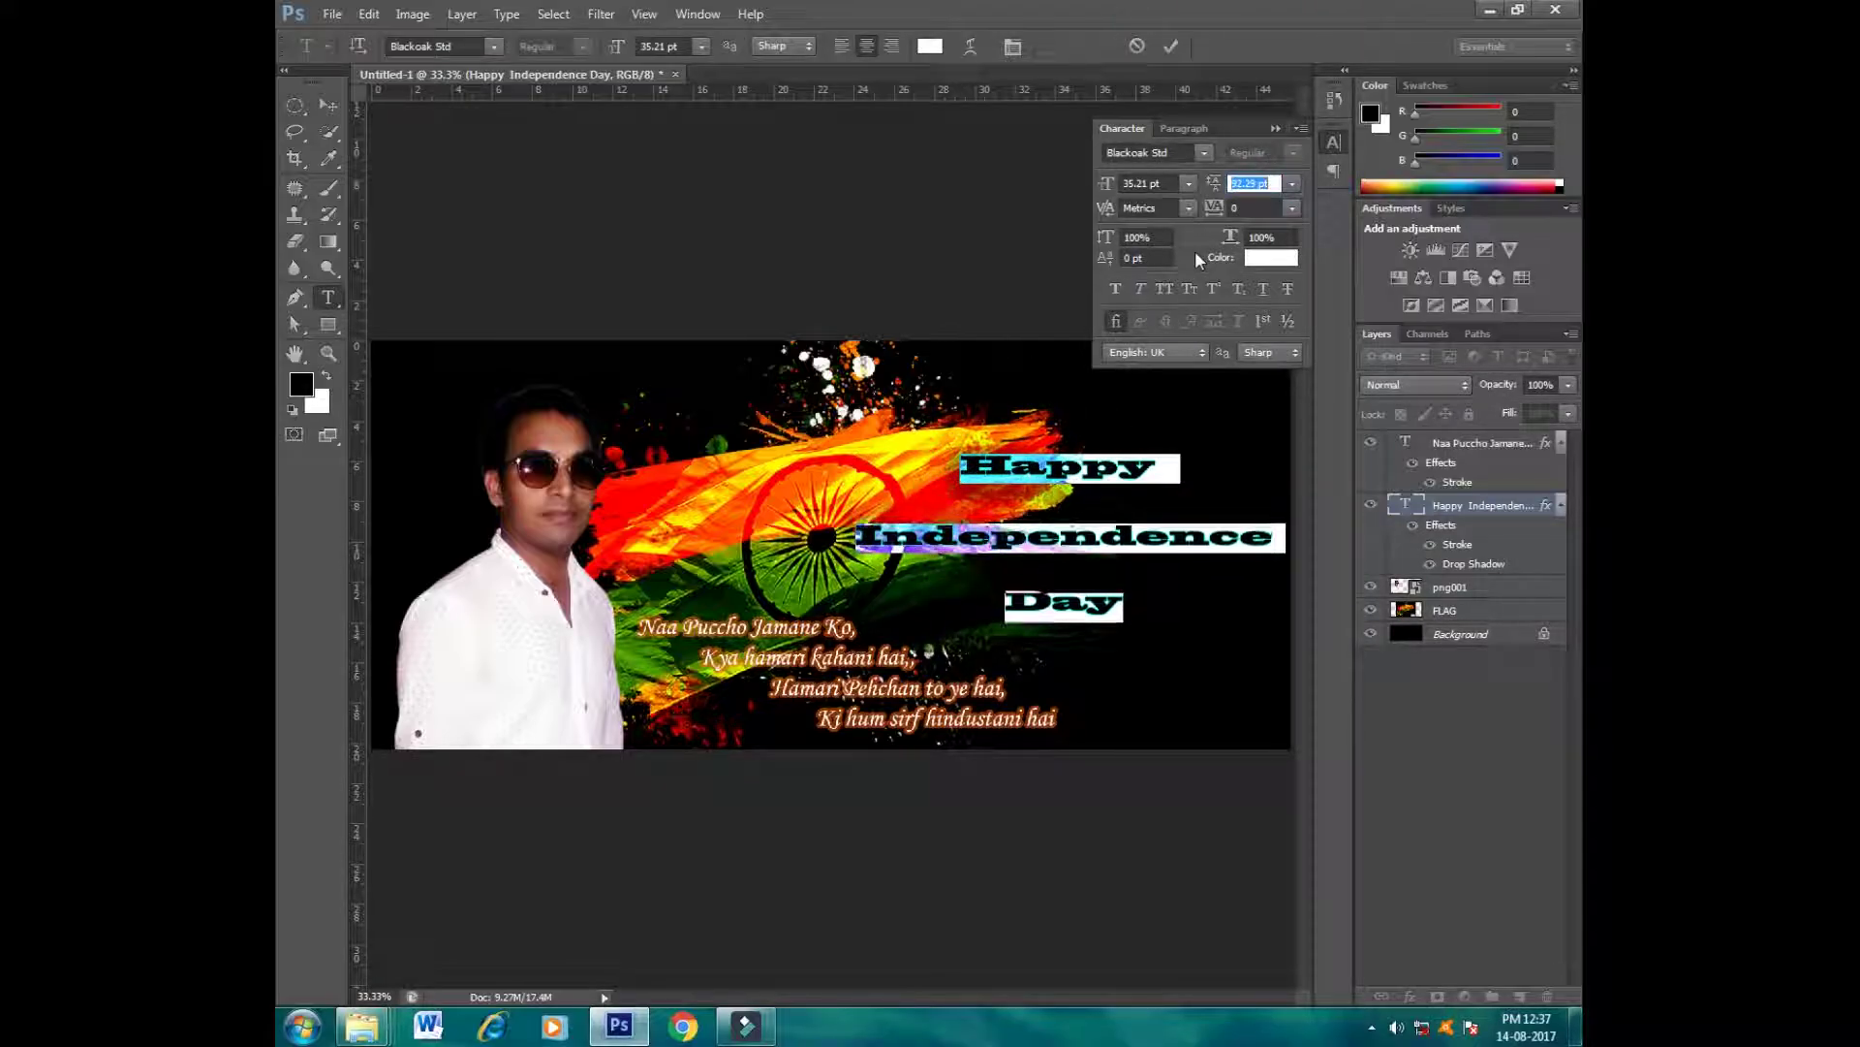
pyautogui.press('Up')
pyautogui.press('Up')
pyautogui.press('Up')
pyautogui.click(1170, 46)
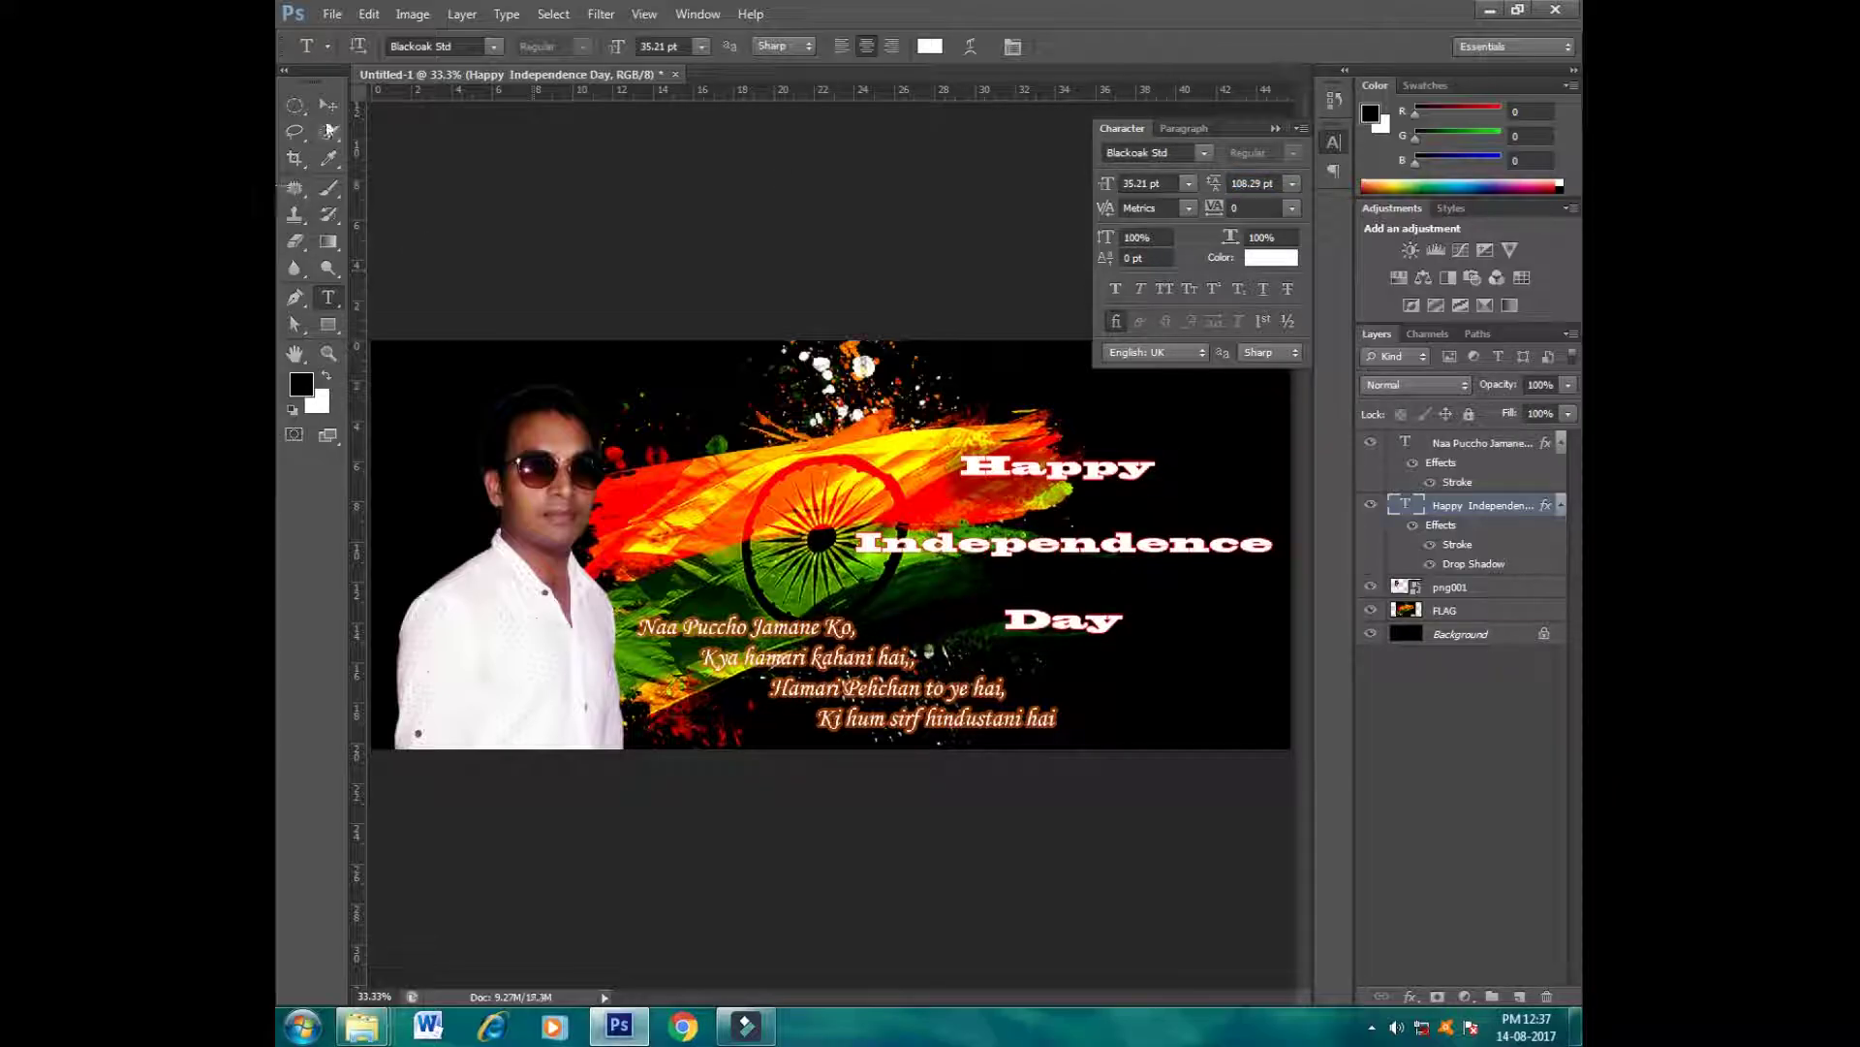
pyautogui.press('v')
pyautogui.moveTo(1007, 470); pyautogui.dragTo(1008, 458)
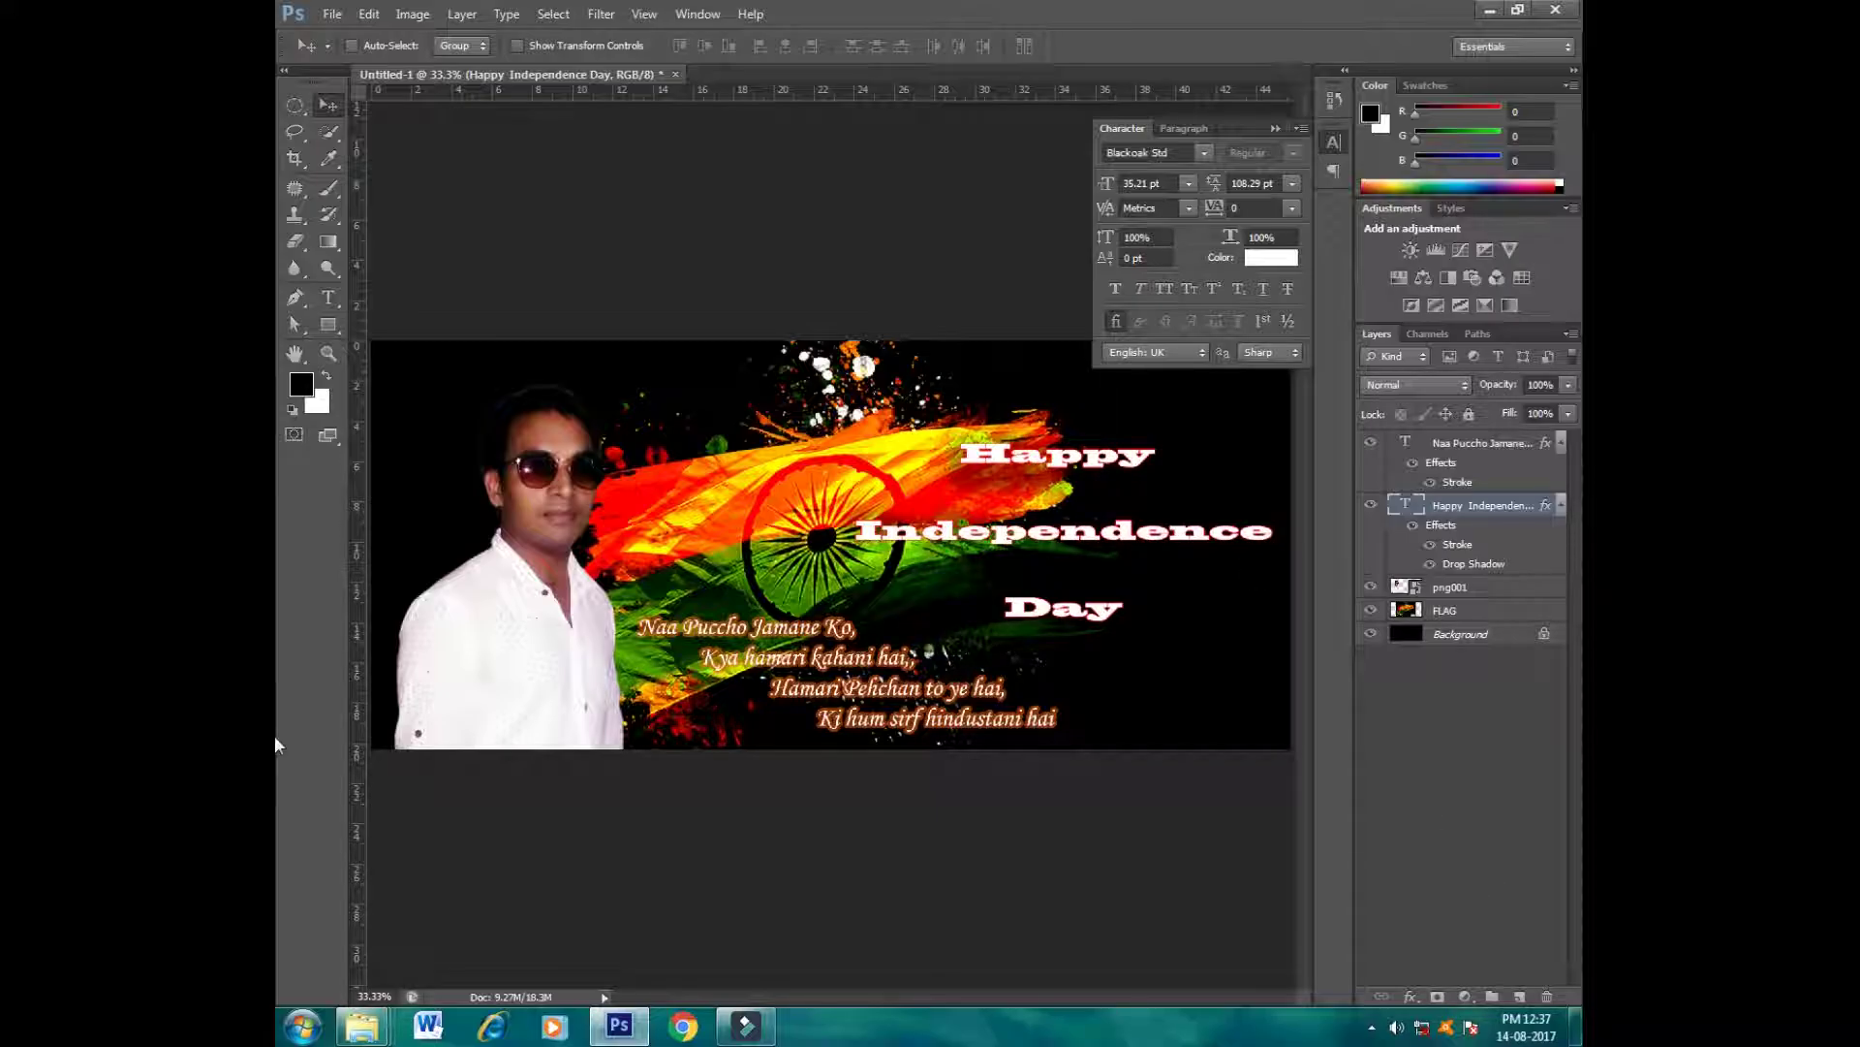
# Step: Move the man's photo layer png001 down and to the left
pyautogui.rightClick(540, 549)
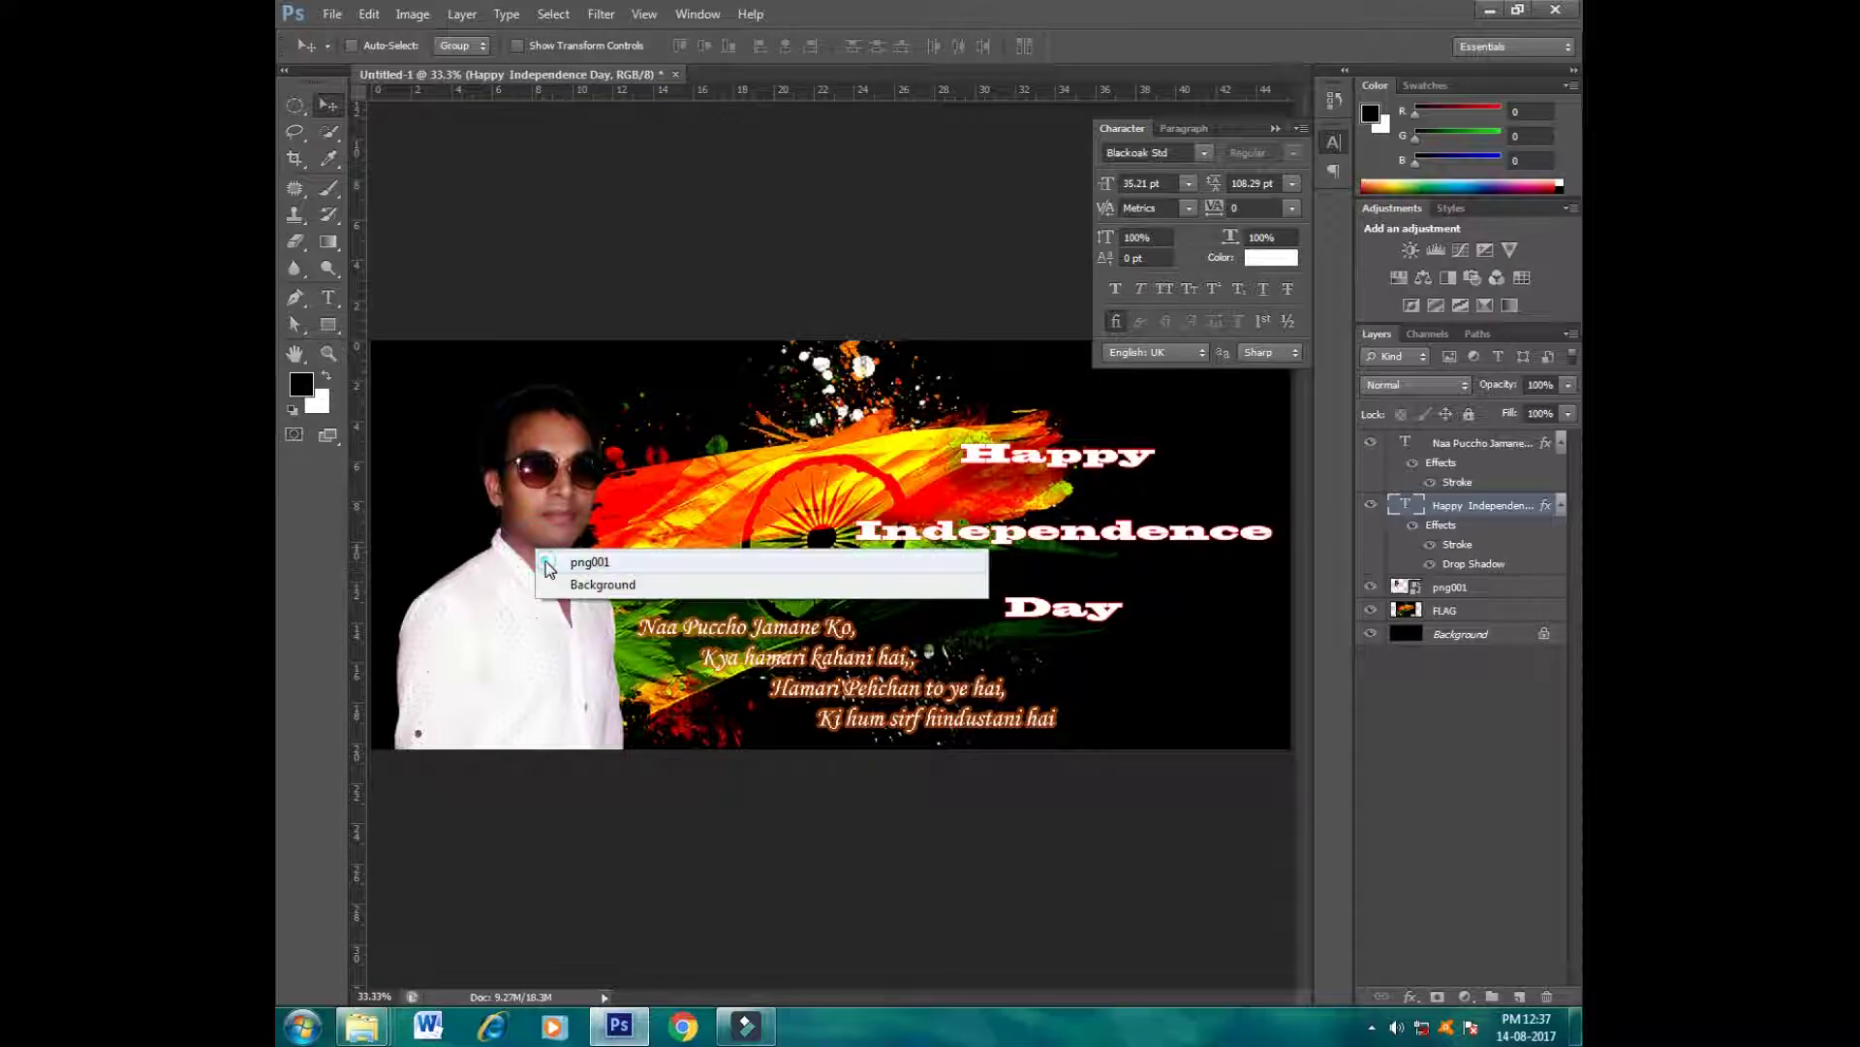
pyautogui.click(554, 554)
pyautogui.moveTo(546, 570); pyautogui.dragTo(524, 570)
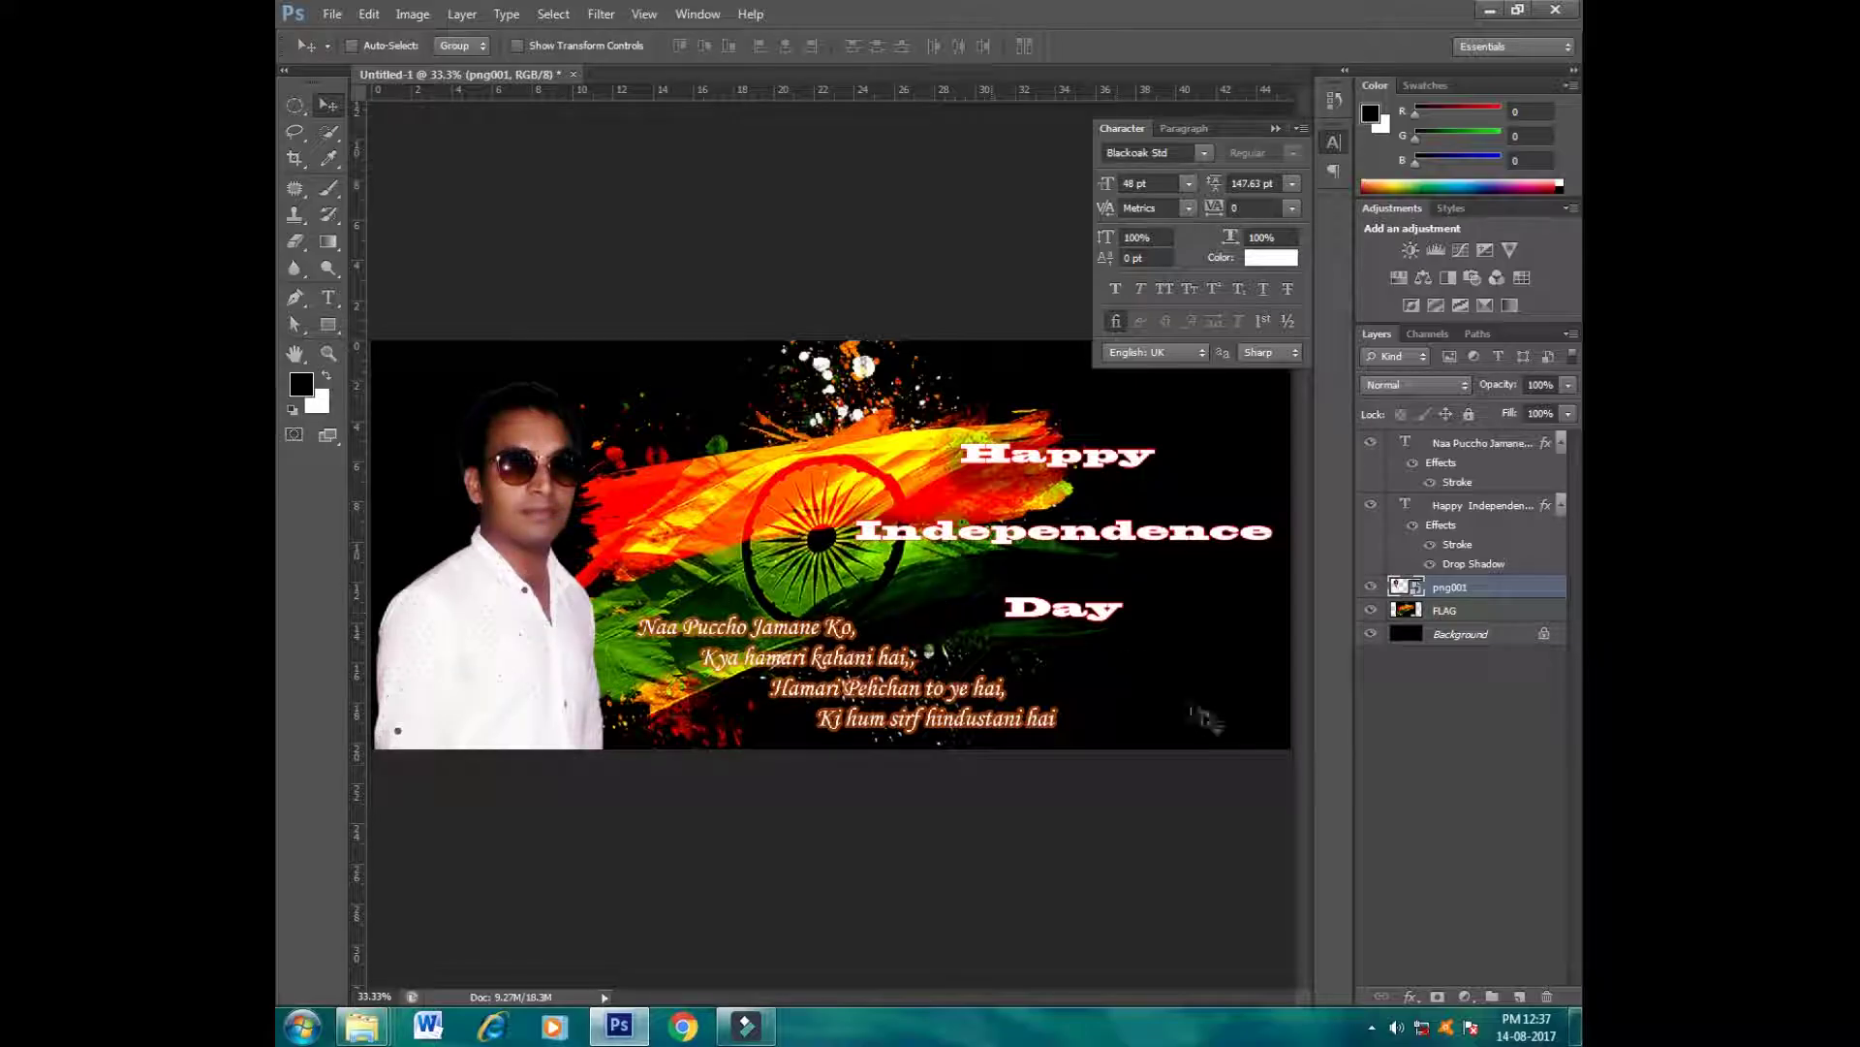
# Step: Thicken the Happy Independence Day title's red stroke to about 13 px
pyautogui.rightClick(1129, 466)
pyautogui.click(1163, 478)
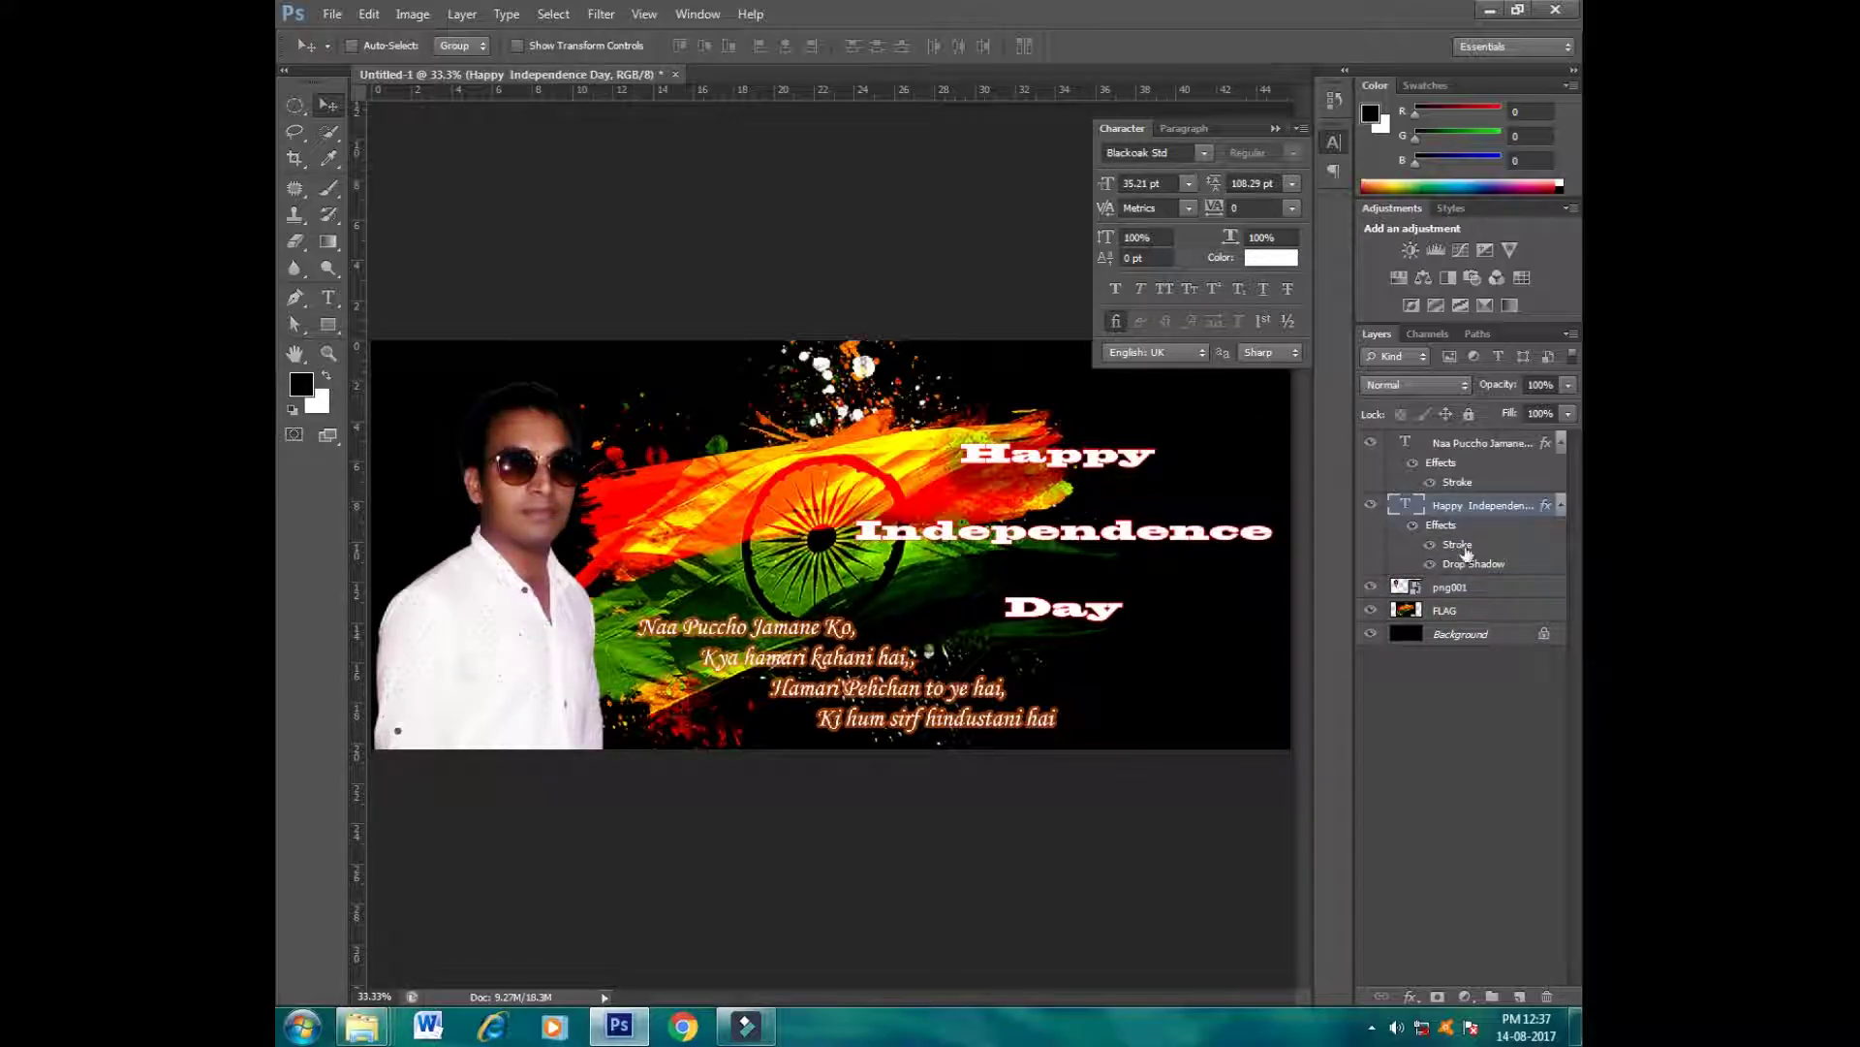
pyautogui.doubleClick(1459, 544)
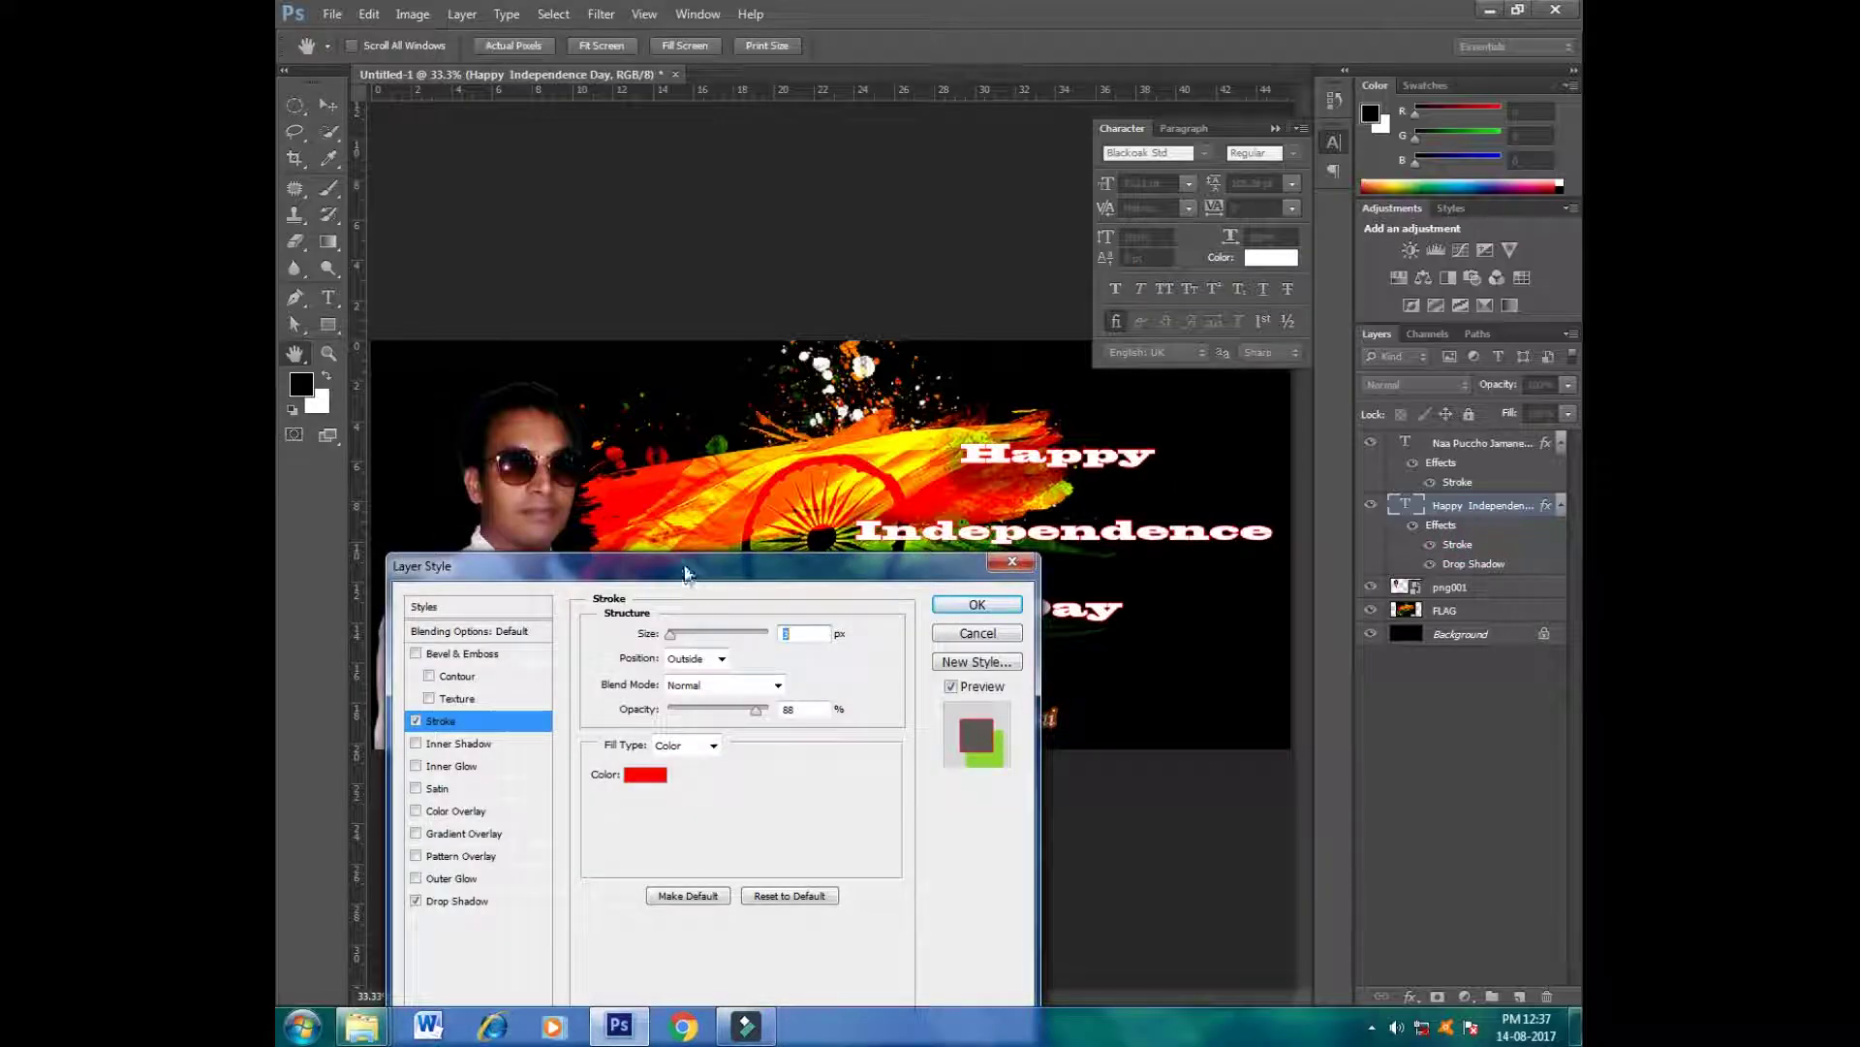
pyautogui.moveTo(683, 683); pyautogui.dragTo(693, 682)
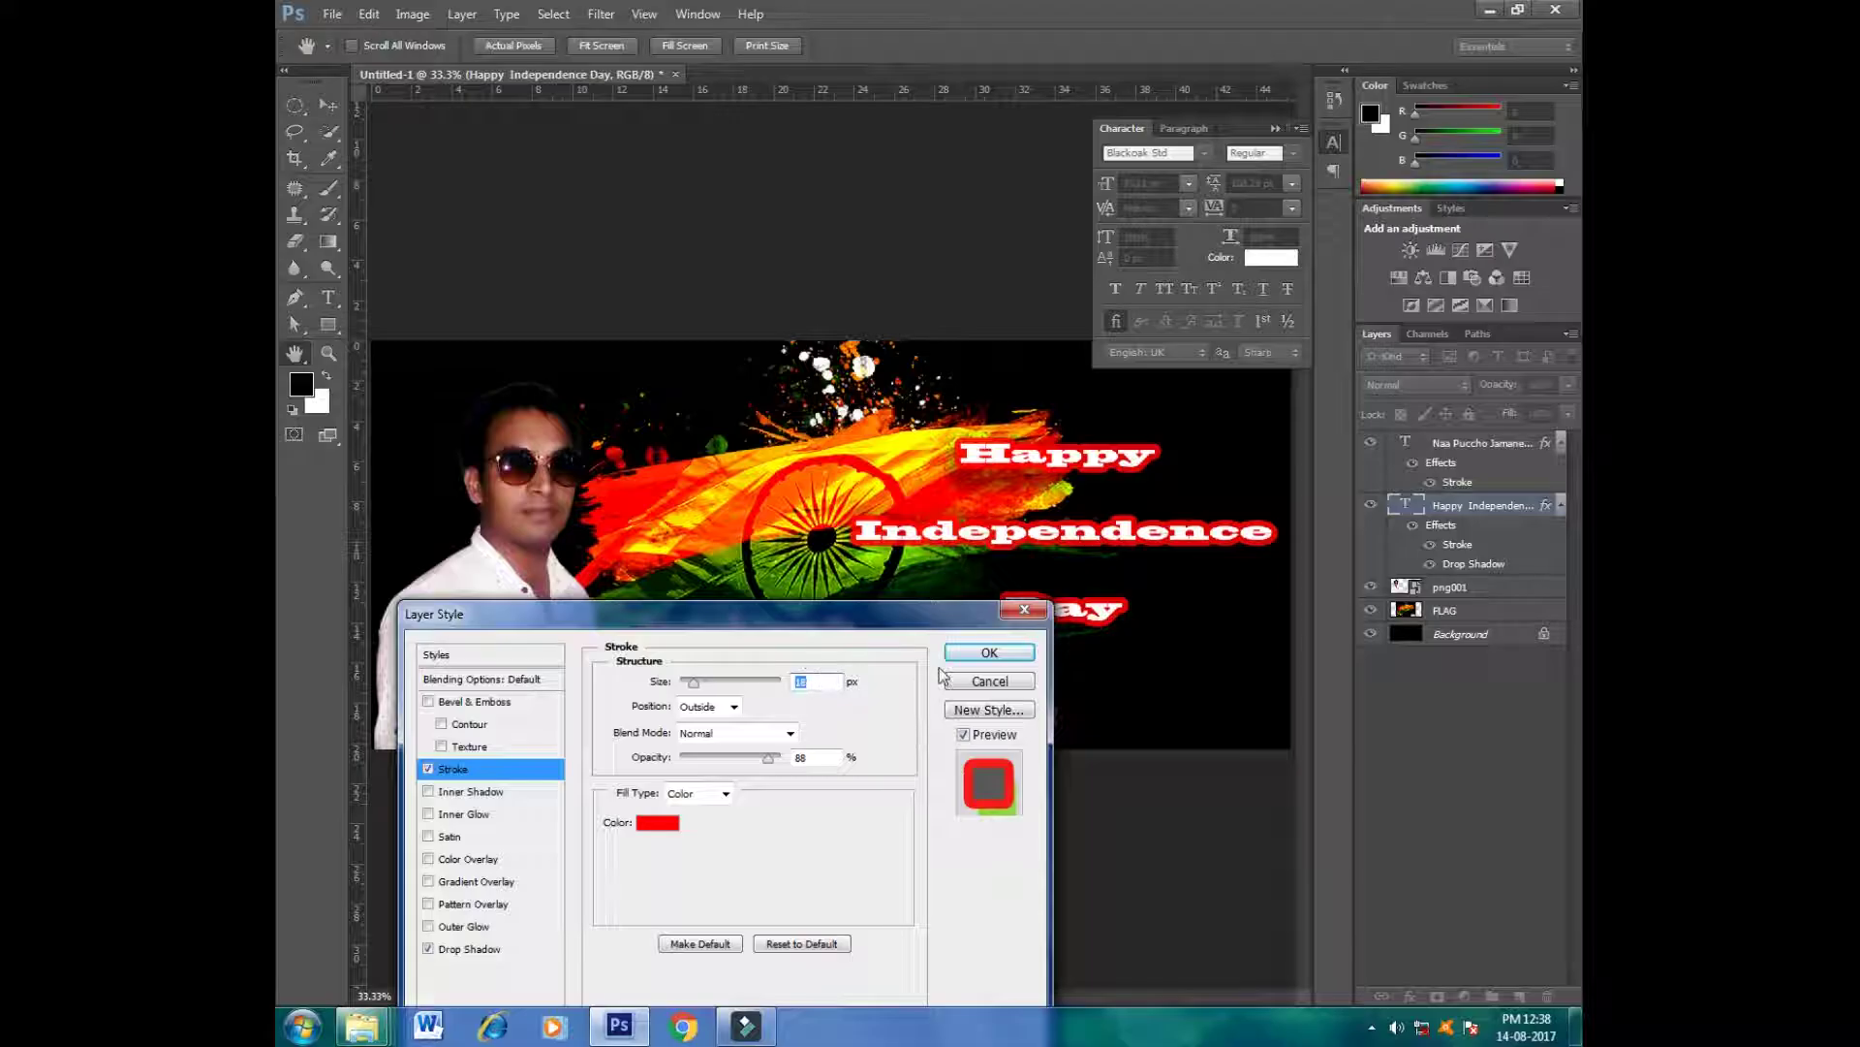
pyautogui.click(987, 651)
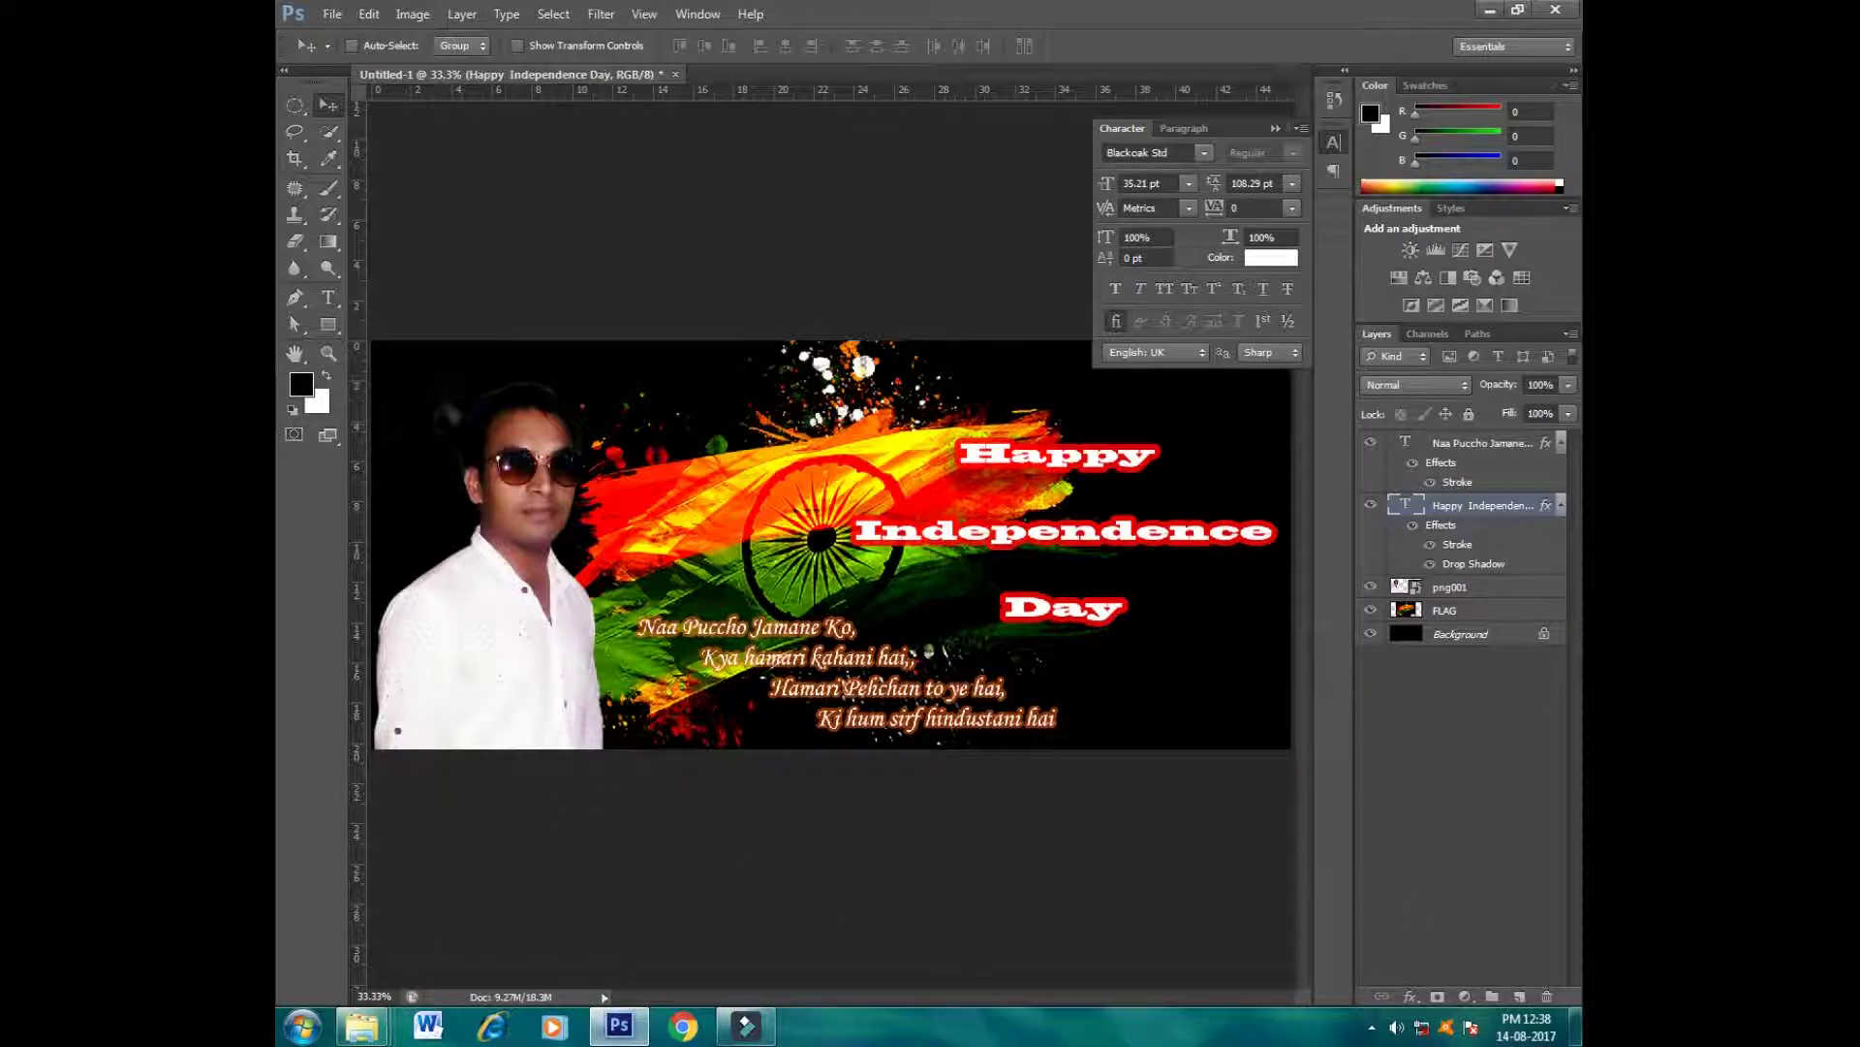
# Step: Zoom in on png001, choose the standard Eraser, and rasterize the photo layer
pyautogui.rightClick(543, 431)
pyautogui.click(554, 443)
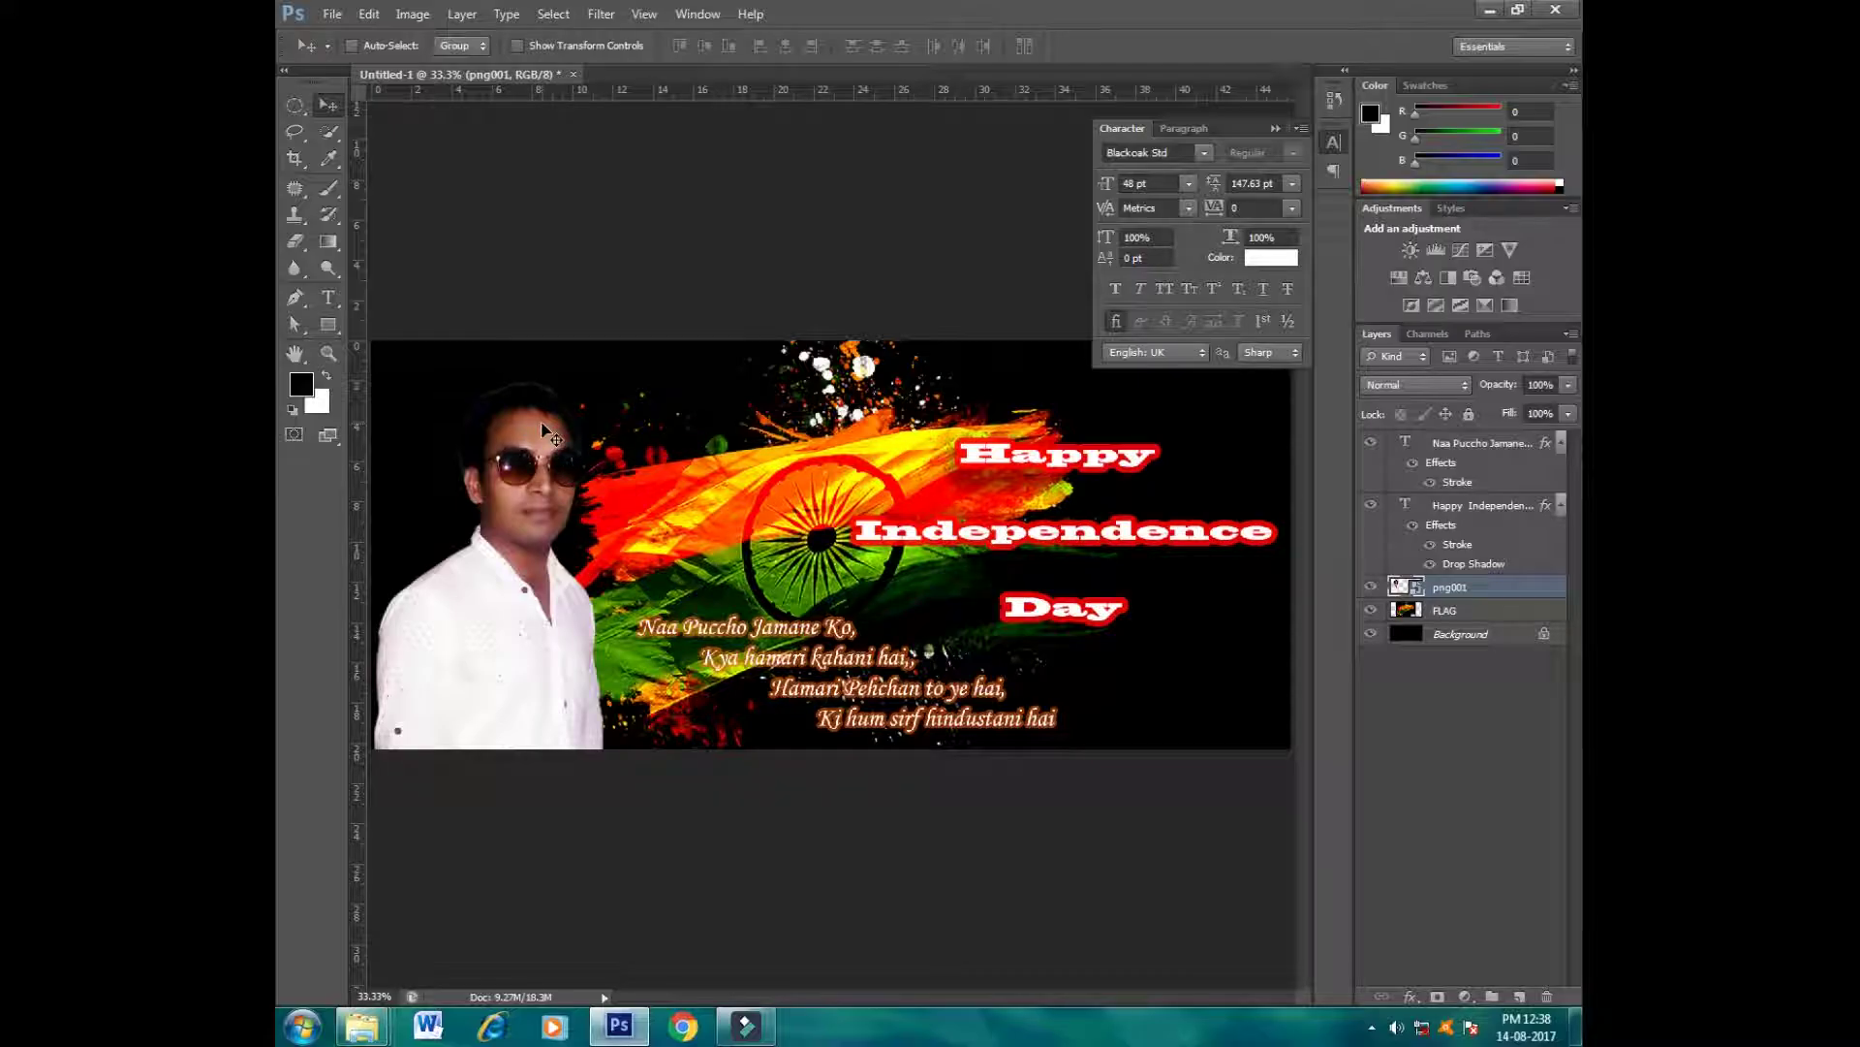
pyautogui.hotkey('ctrl', '+')
pyautogui.hotkey('ctrl', '+')
pyautogui.hscroll(-5, 544, 430)
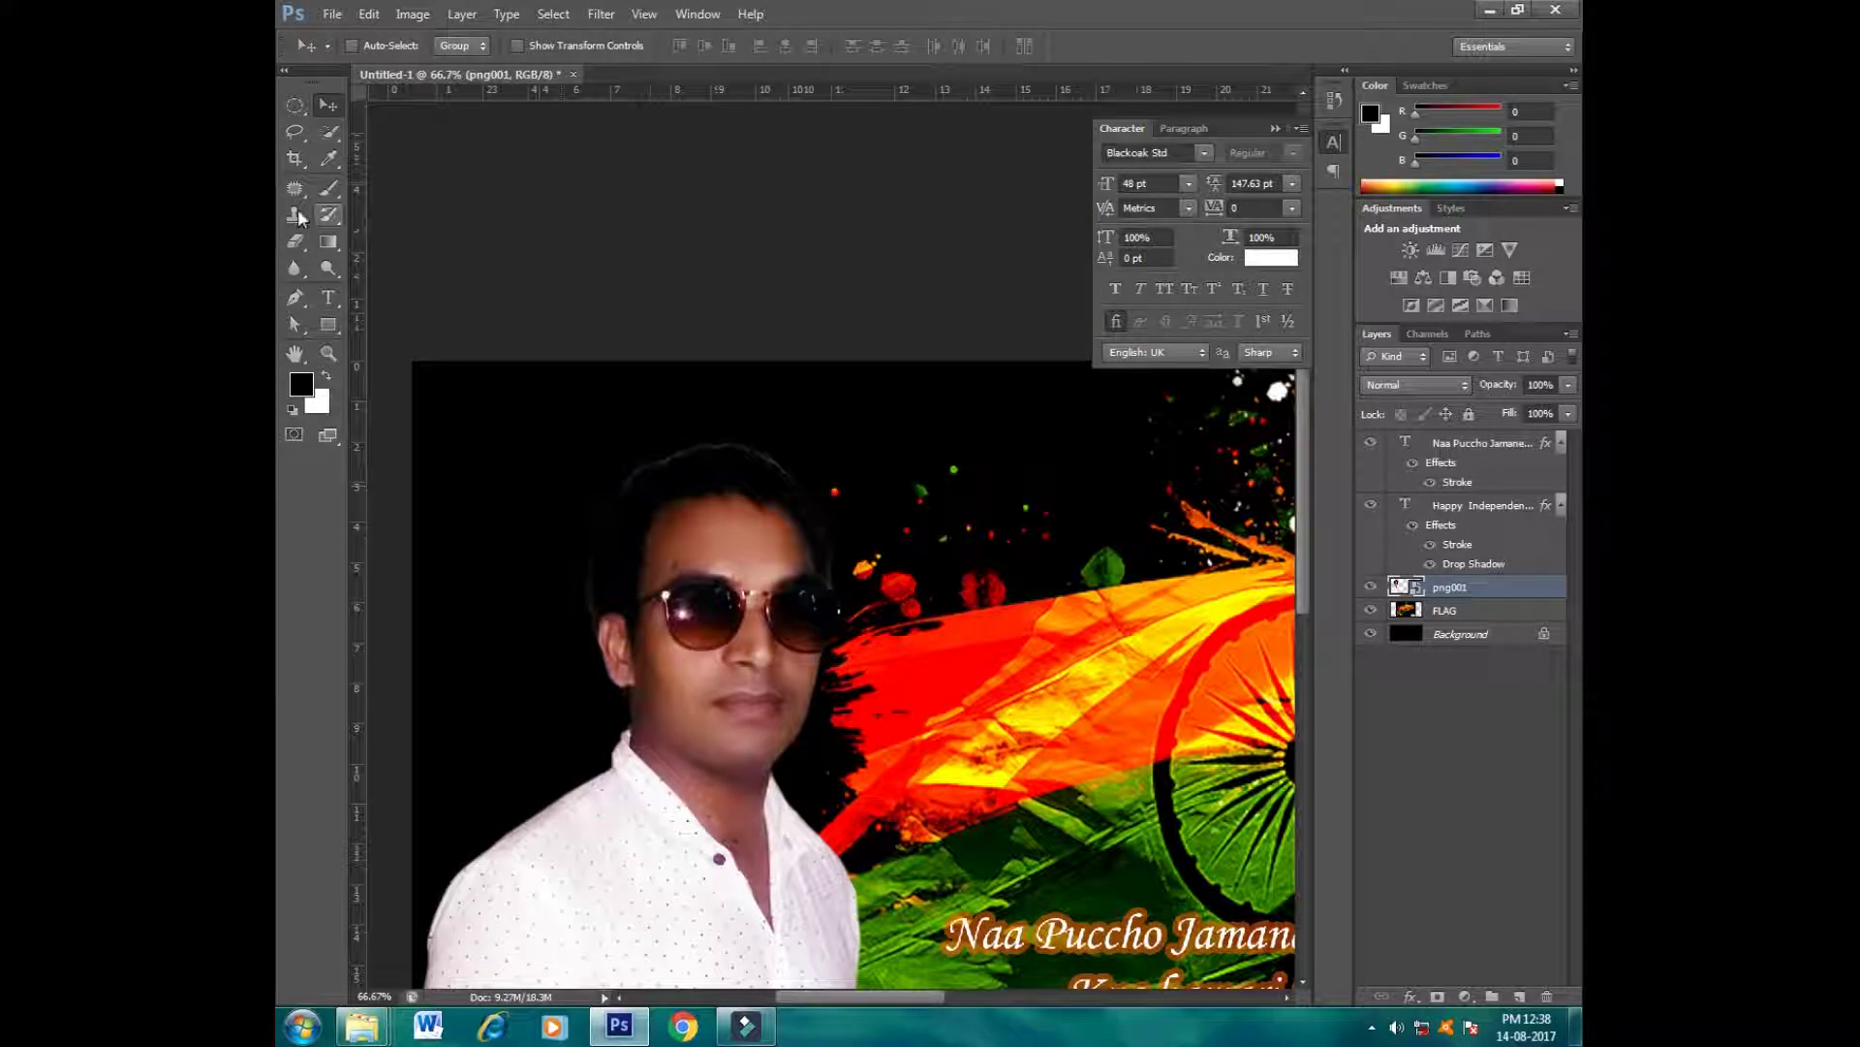
pyautogui.click(294, 241)
pyautogui.rightClick(295, 242)
pyautogui.click(378, 238)
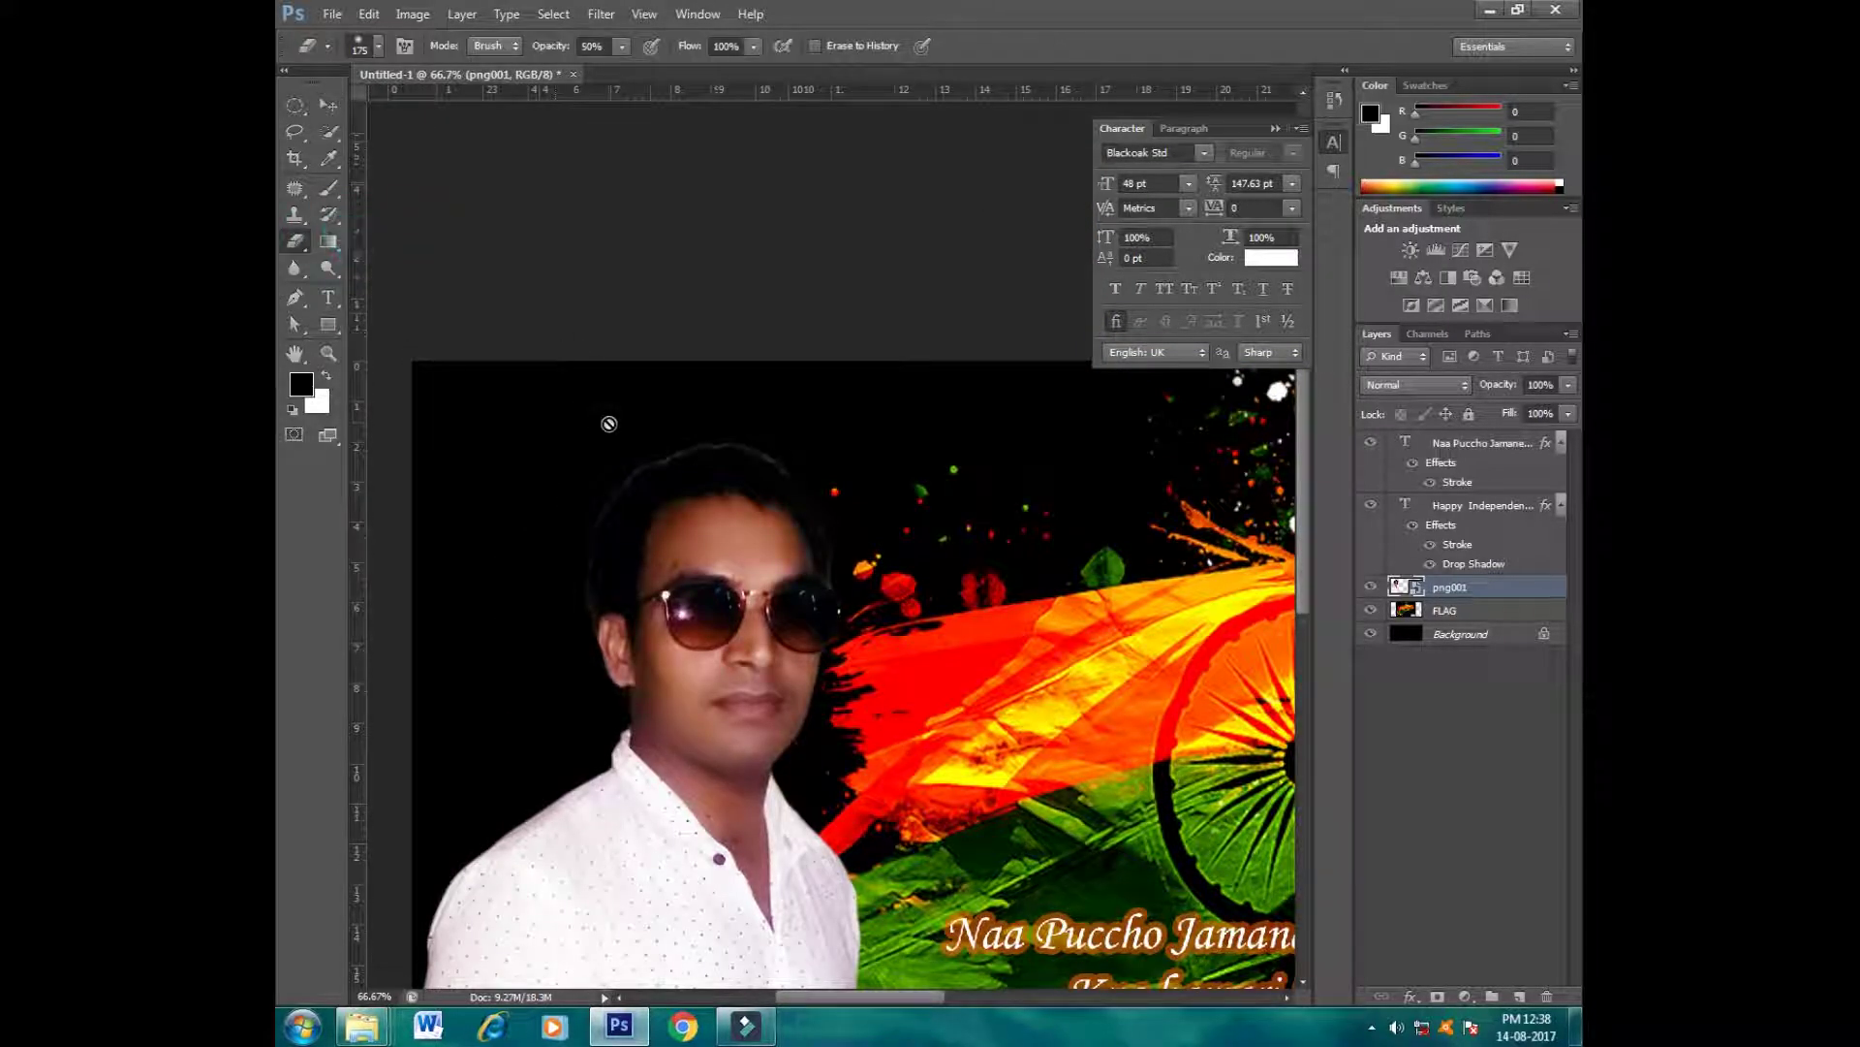
pyautogui.rightClick(1480, 593)
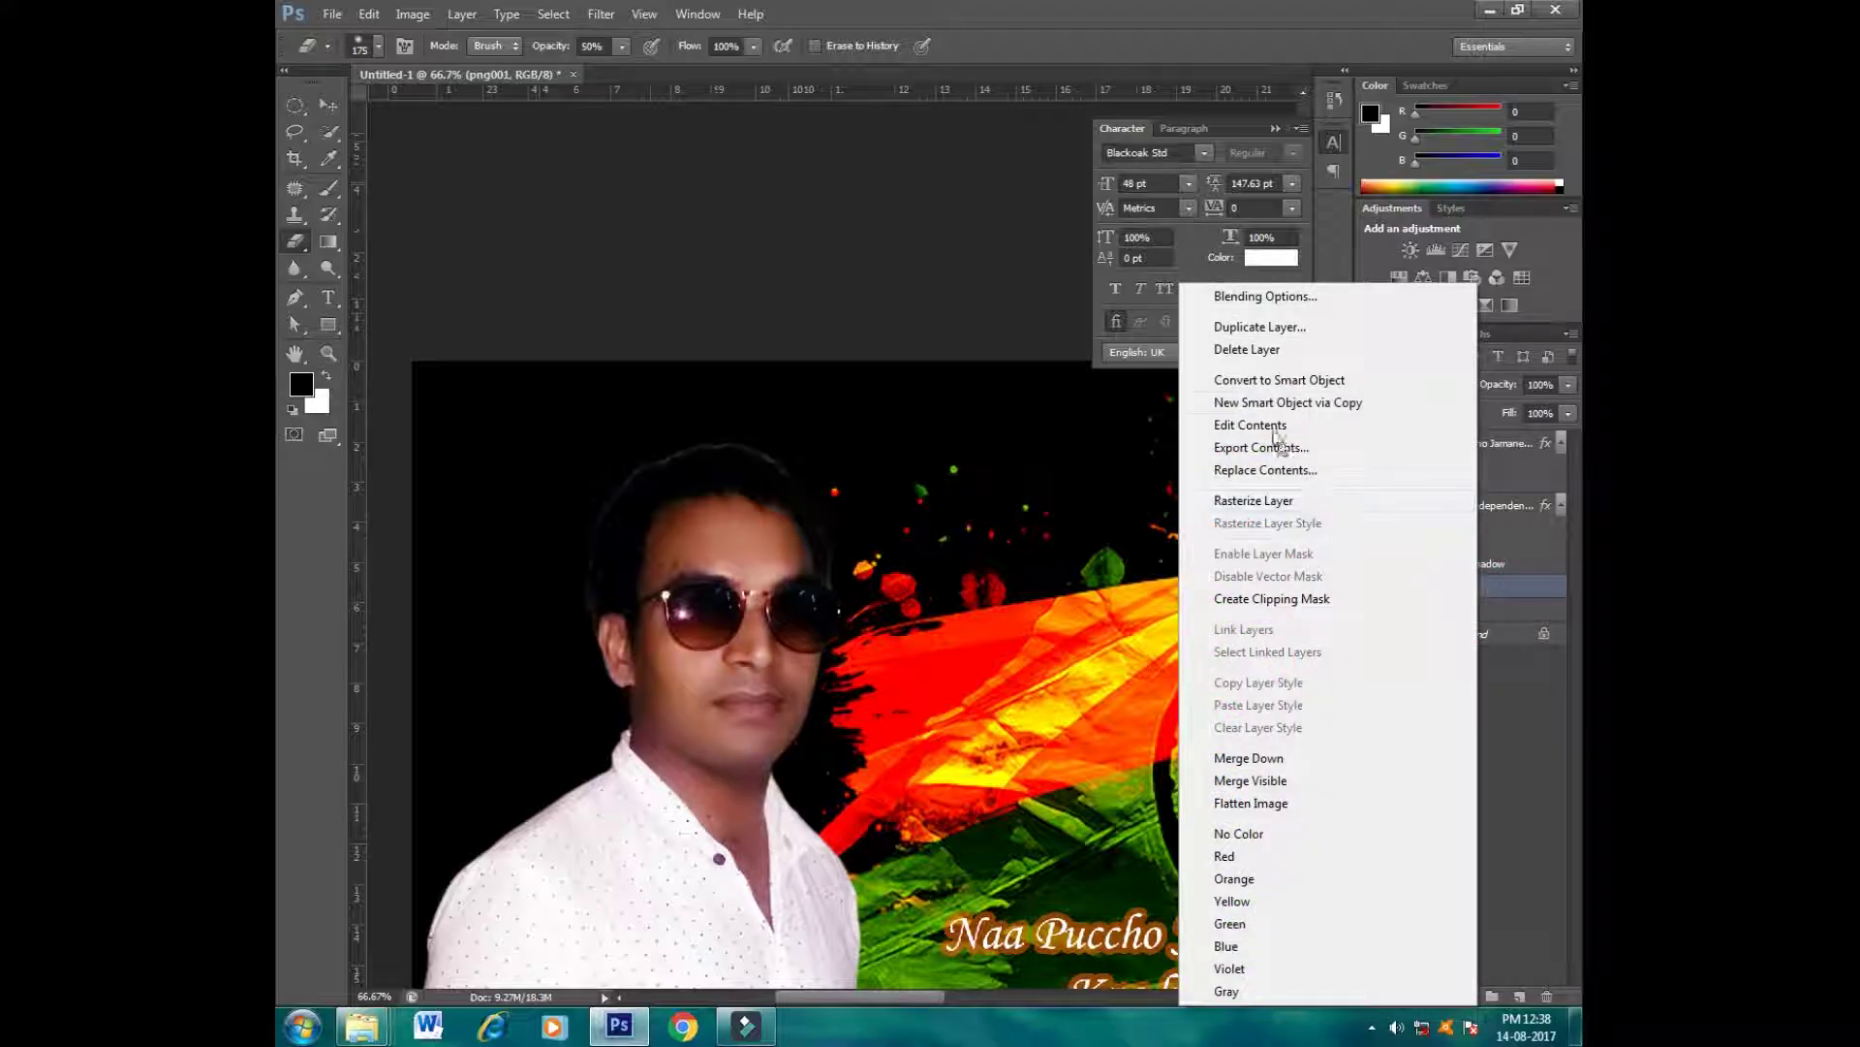
pyautogui.click(1253, 500)
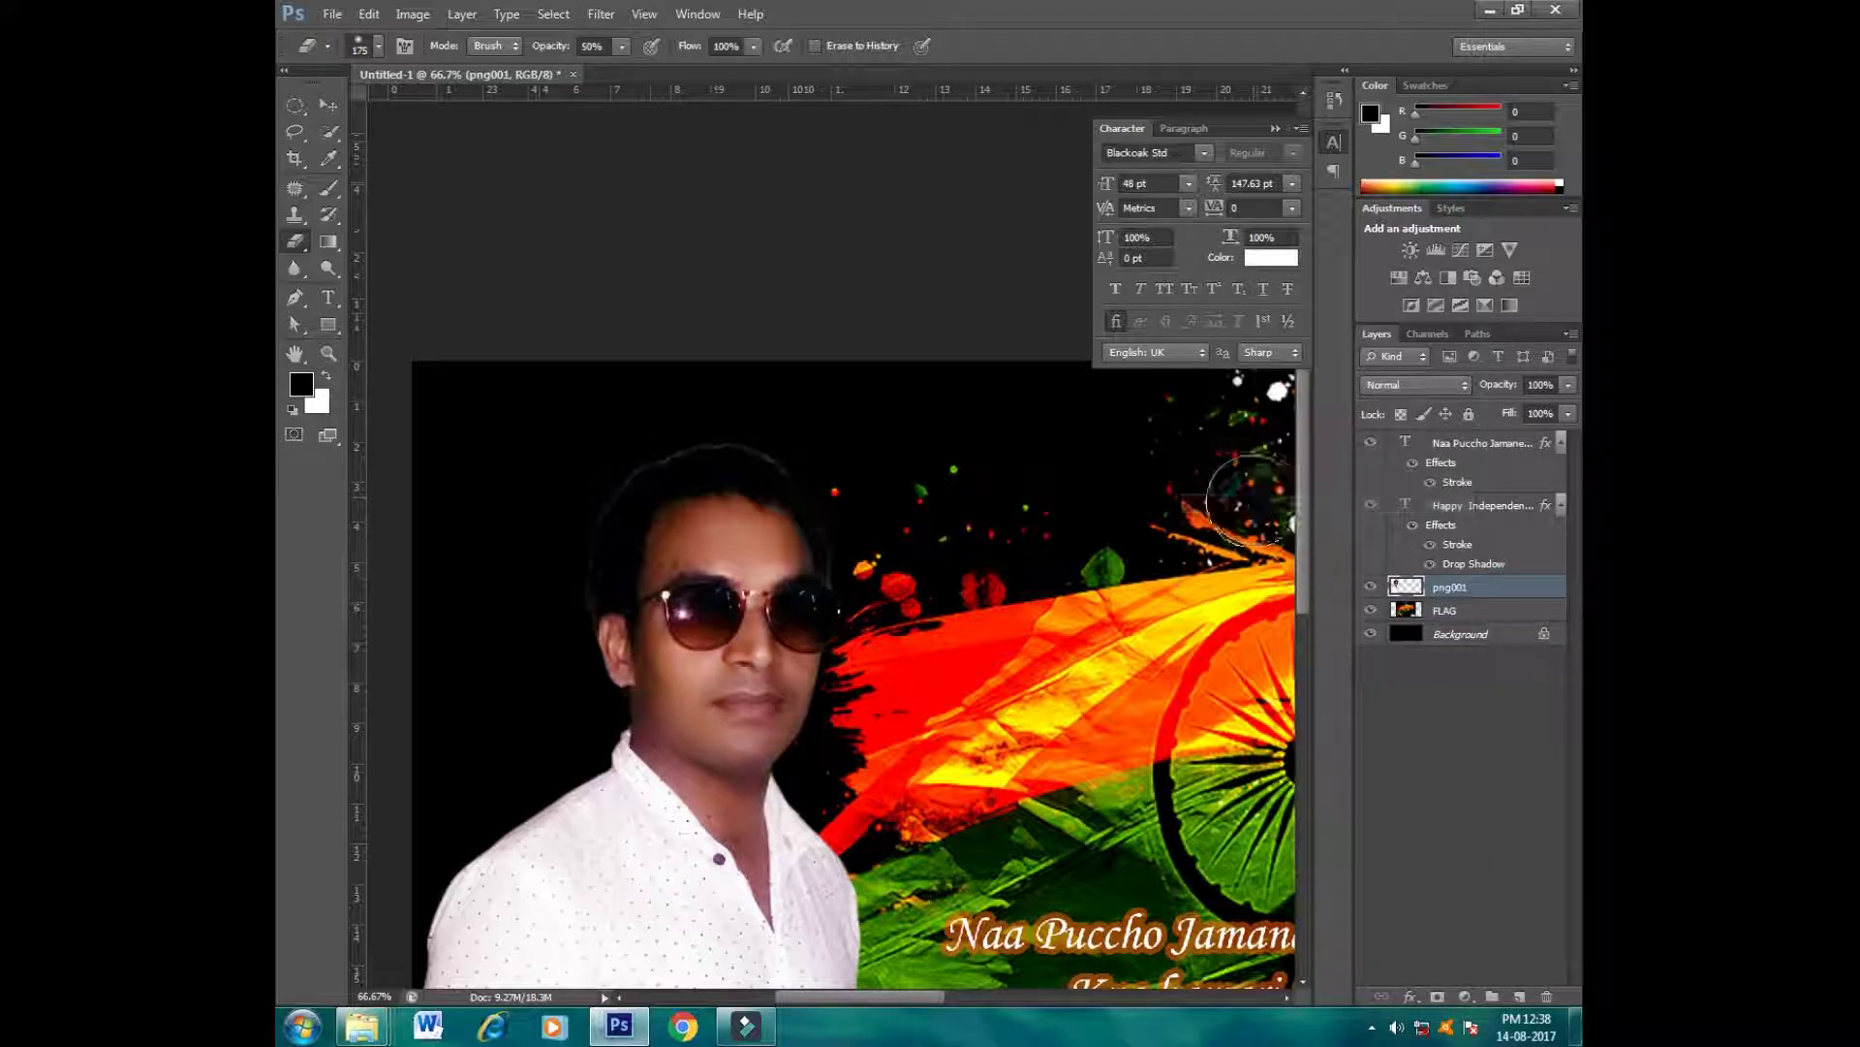
# Step: Erase the faint fringe around the man's hair with a 90 px eraser
pyautogui.press('[')
pyautogui.press('[')
pyautogui.press('[')
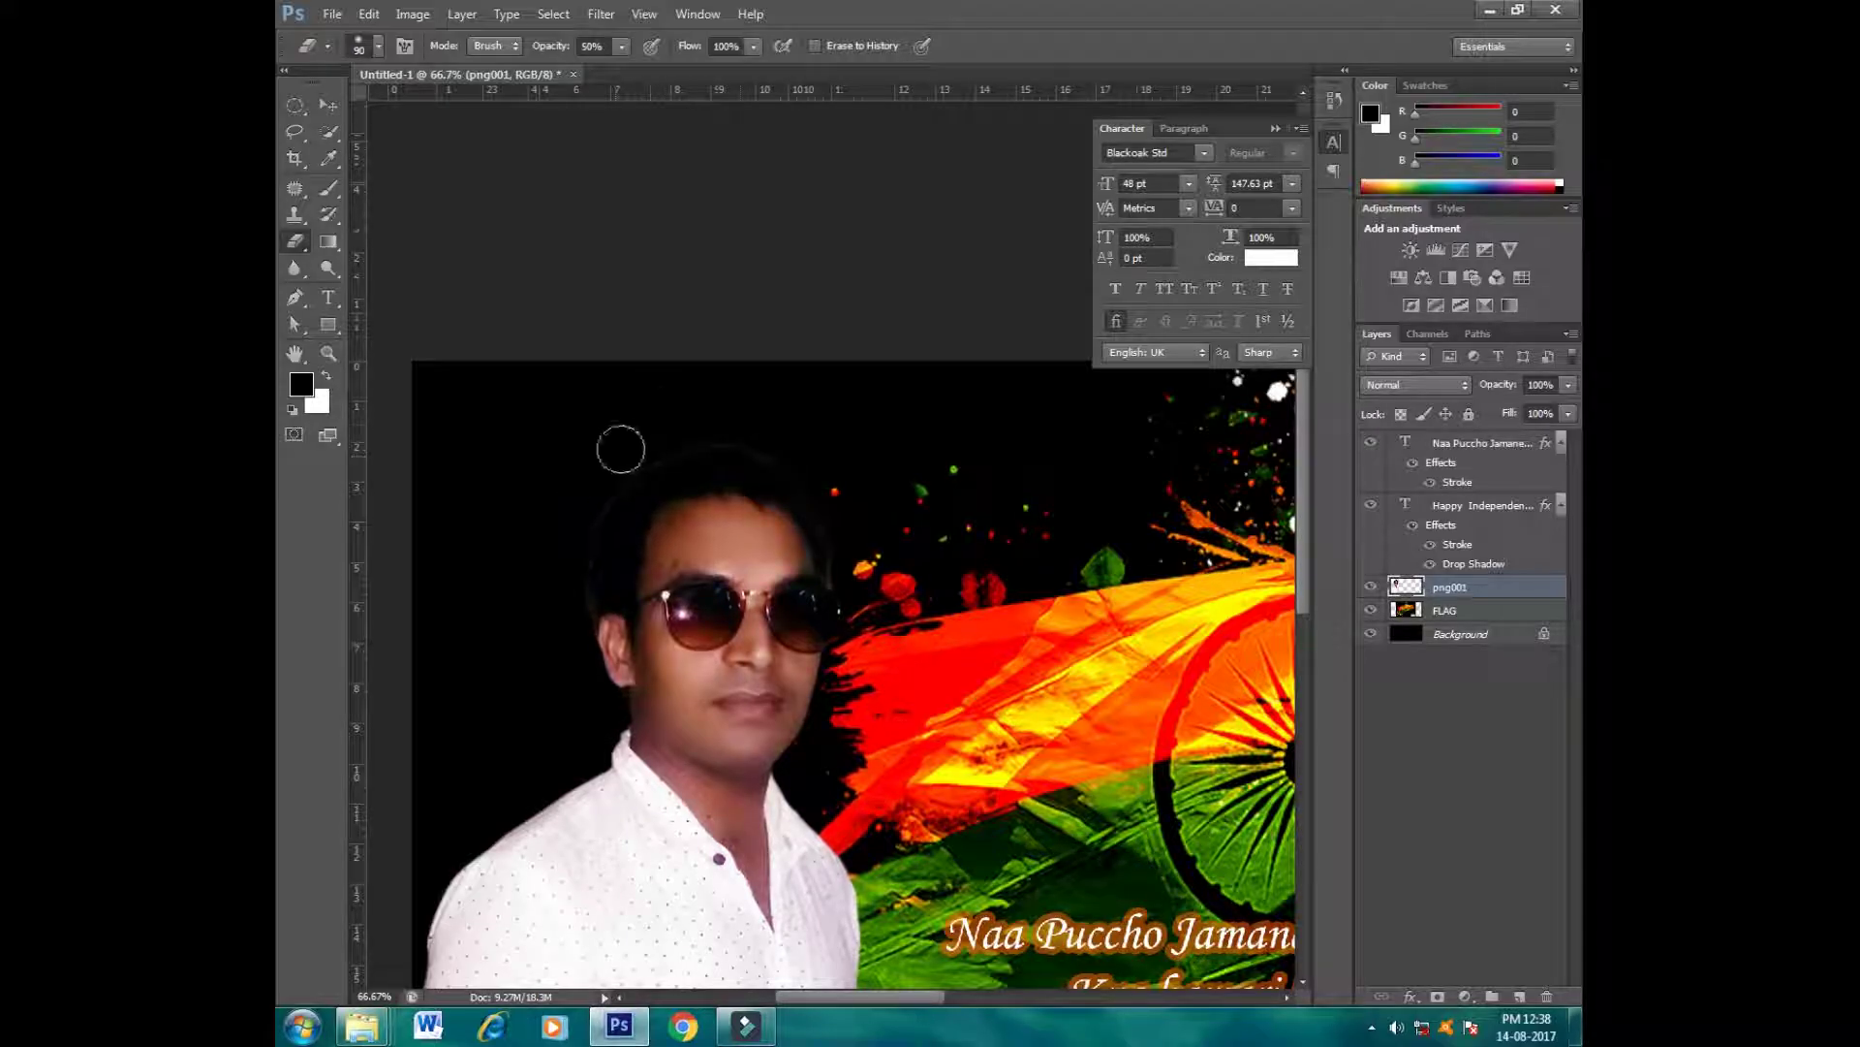
pyautogui.moveTo(832, 469); pyautogui.dragTo(559, 567)
pyautogui.hotkey('ctrl', '-')
pyautogui.hotkey('ctrl', '-')
pyautogui.hotkey('ctrl', '-')
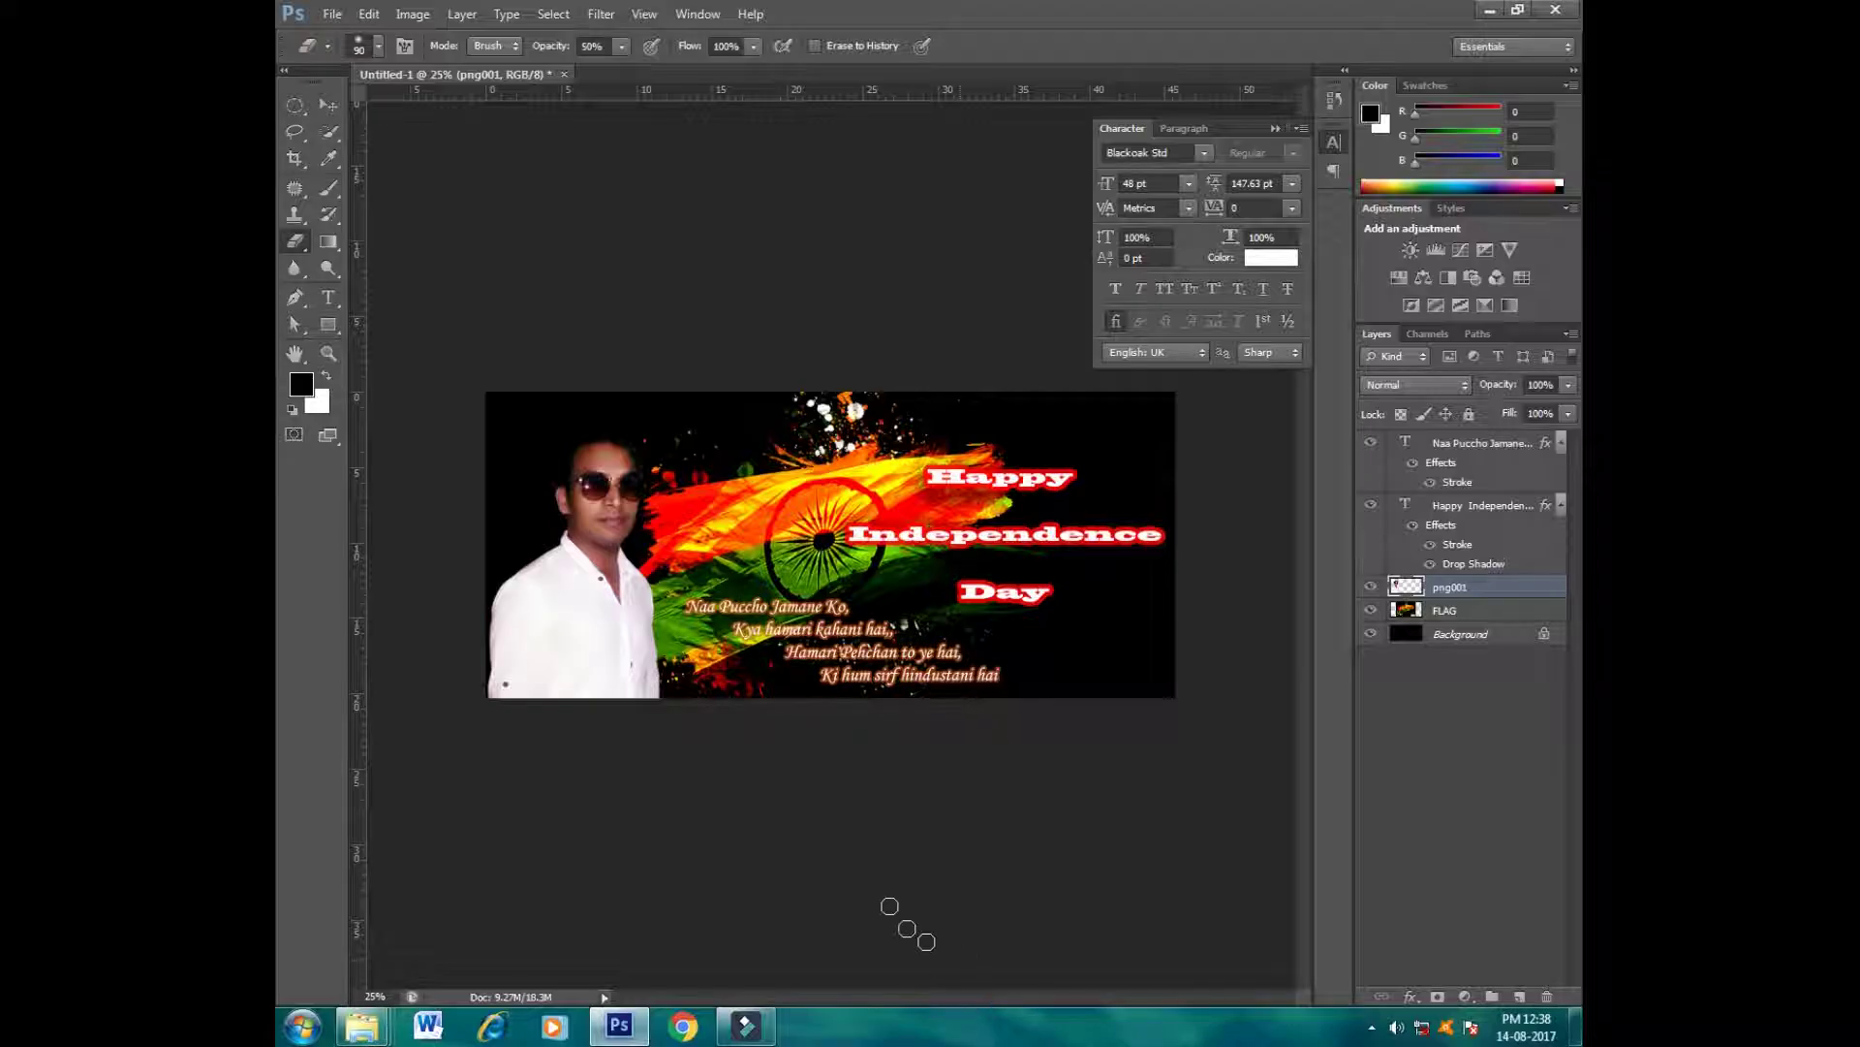
# Step: Apply a Channel Mixer to the photo: Red +111, Green -29, Constant -2
pyautogui.click(412, 14)
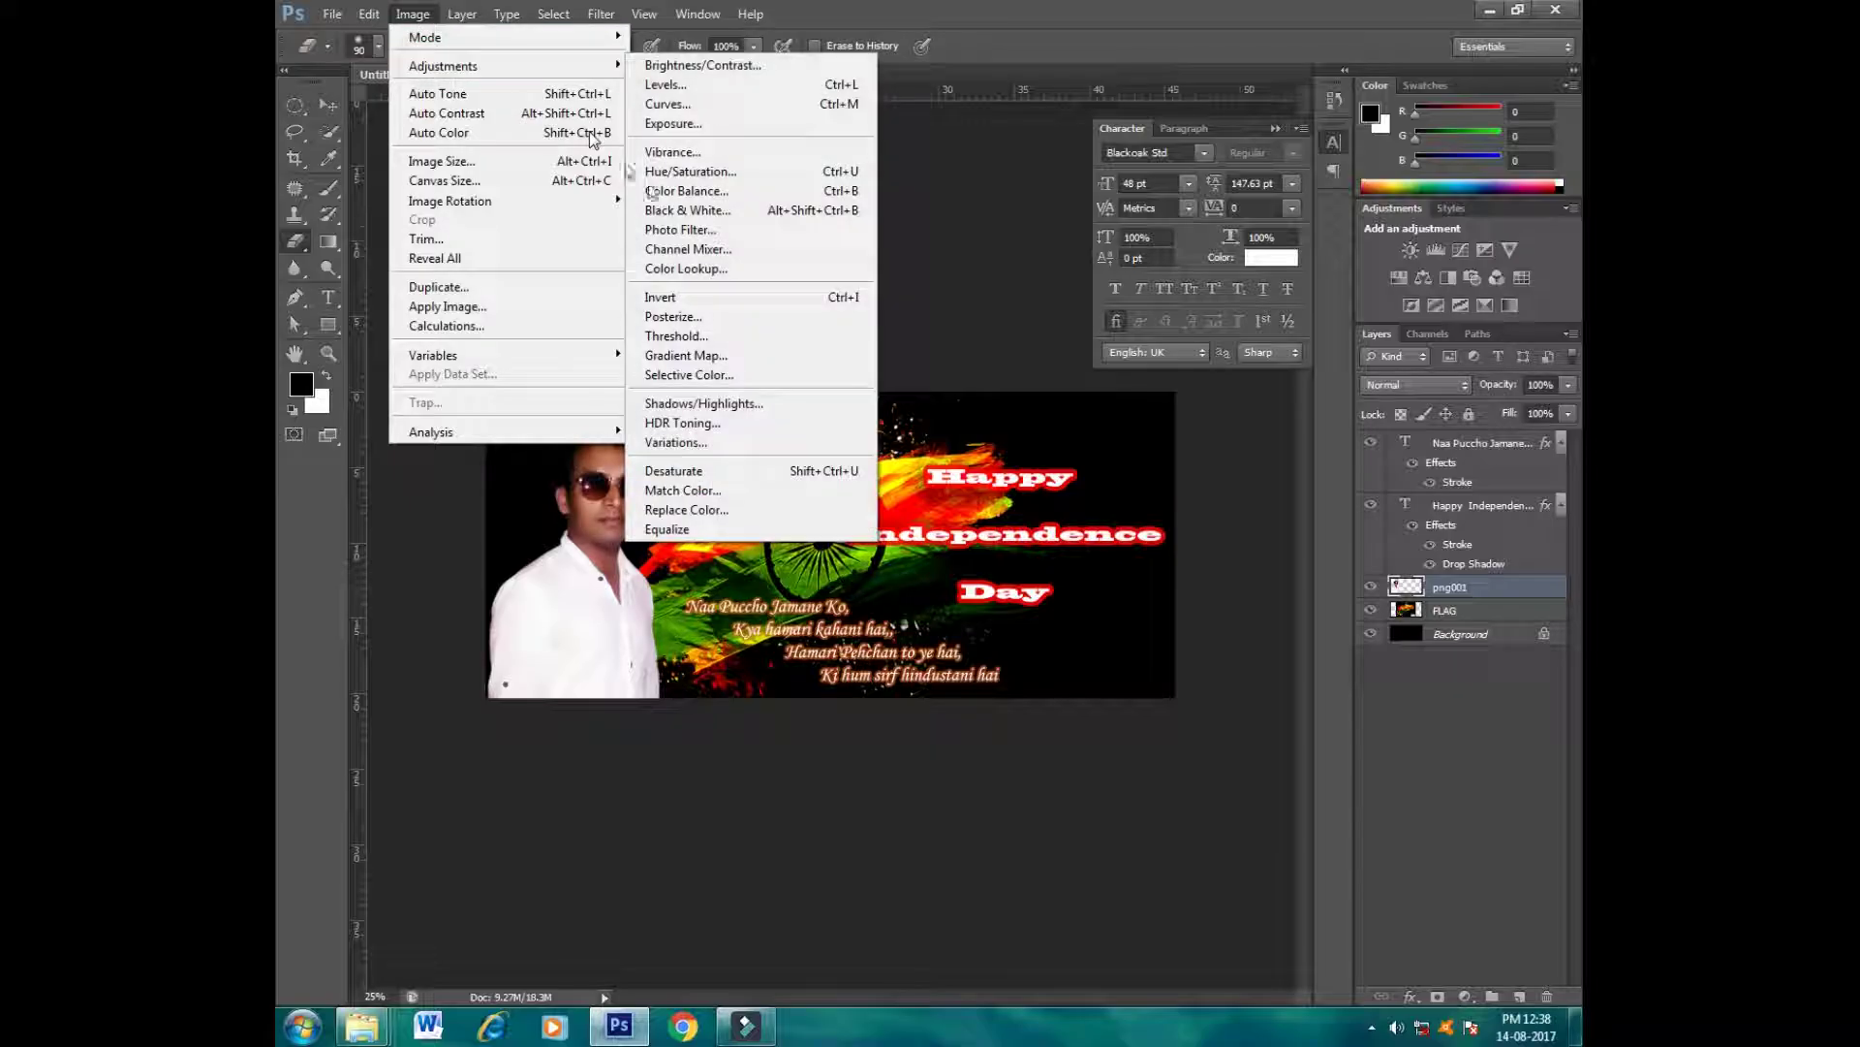
pyautogui.moveTo(444, 65)
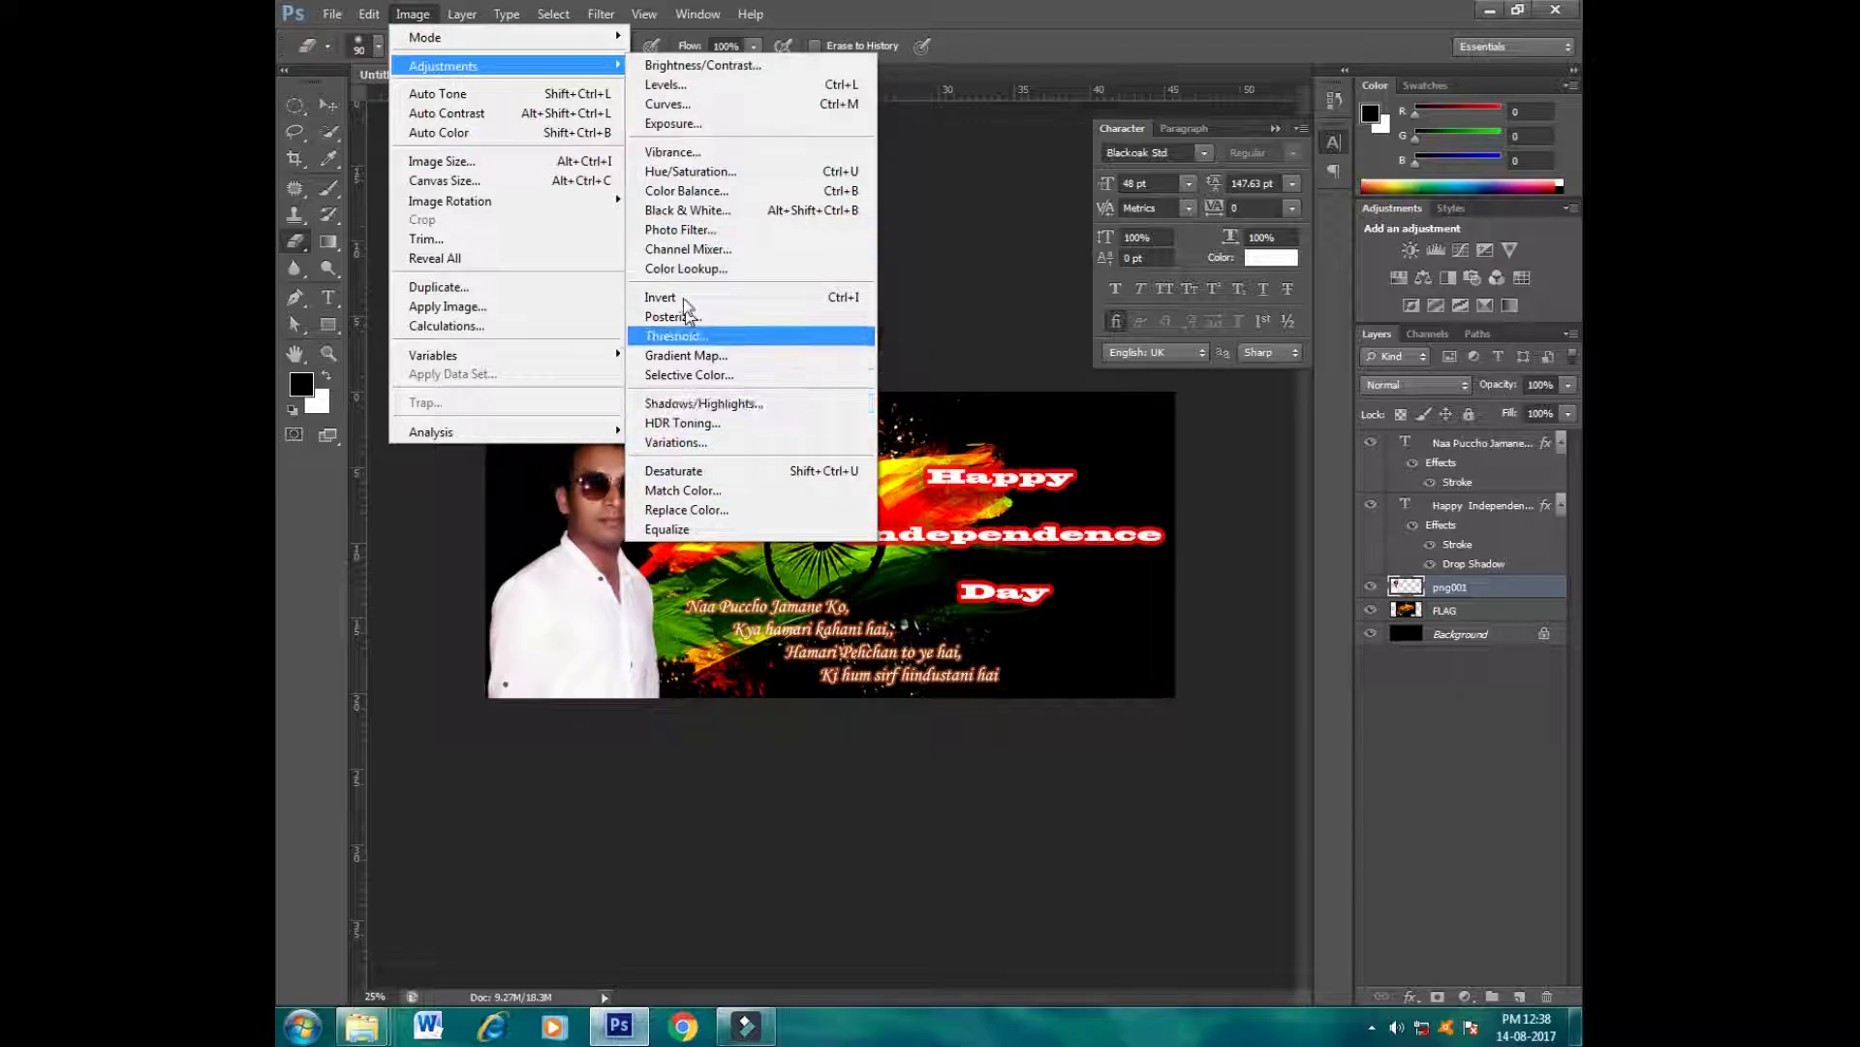
pyautogui.click(688, 249)
pyautogui.moveTo(1216, 479)
pyautogui.mouseDown()
pyautogui.moveTo(1199, 480)
pyautogui.moveTo(1238, 540)
pyautogui.mouseUp()
pyautogui.moveTo(1281, 440); pyautogui.dragTo(1287, 443)
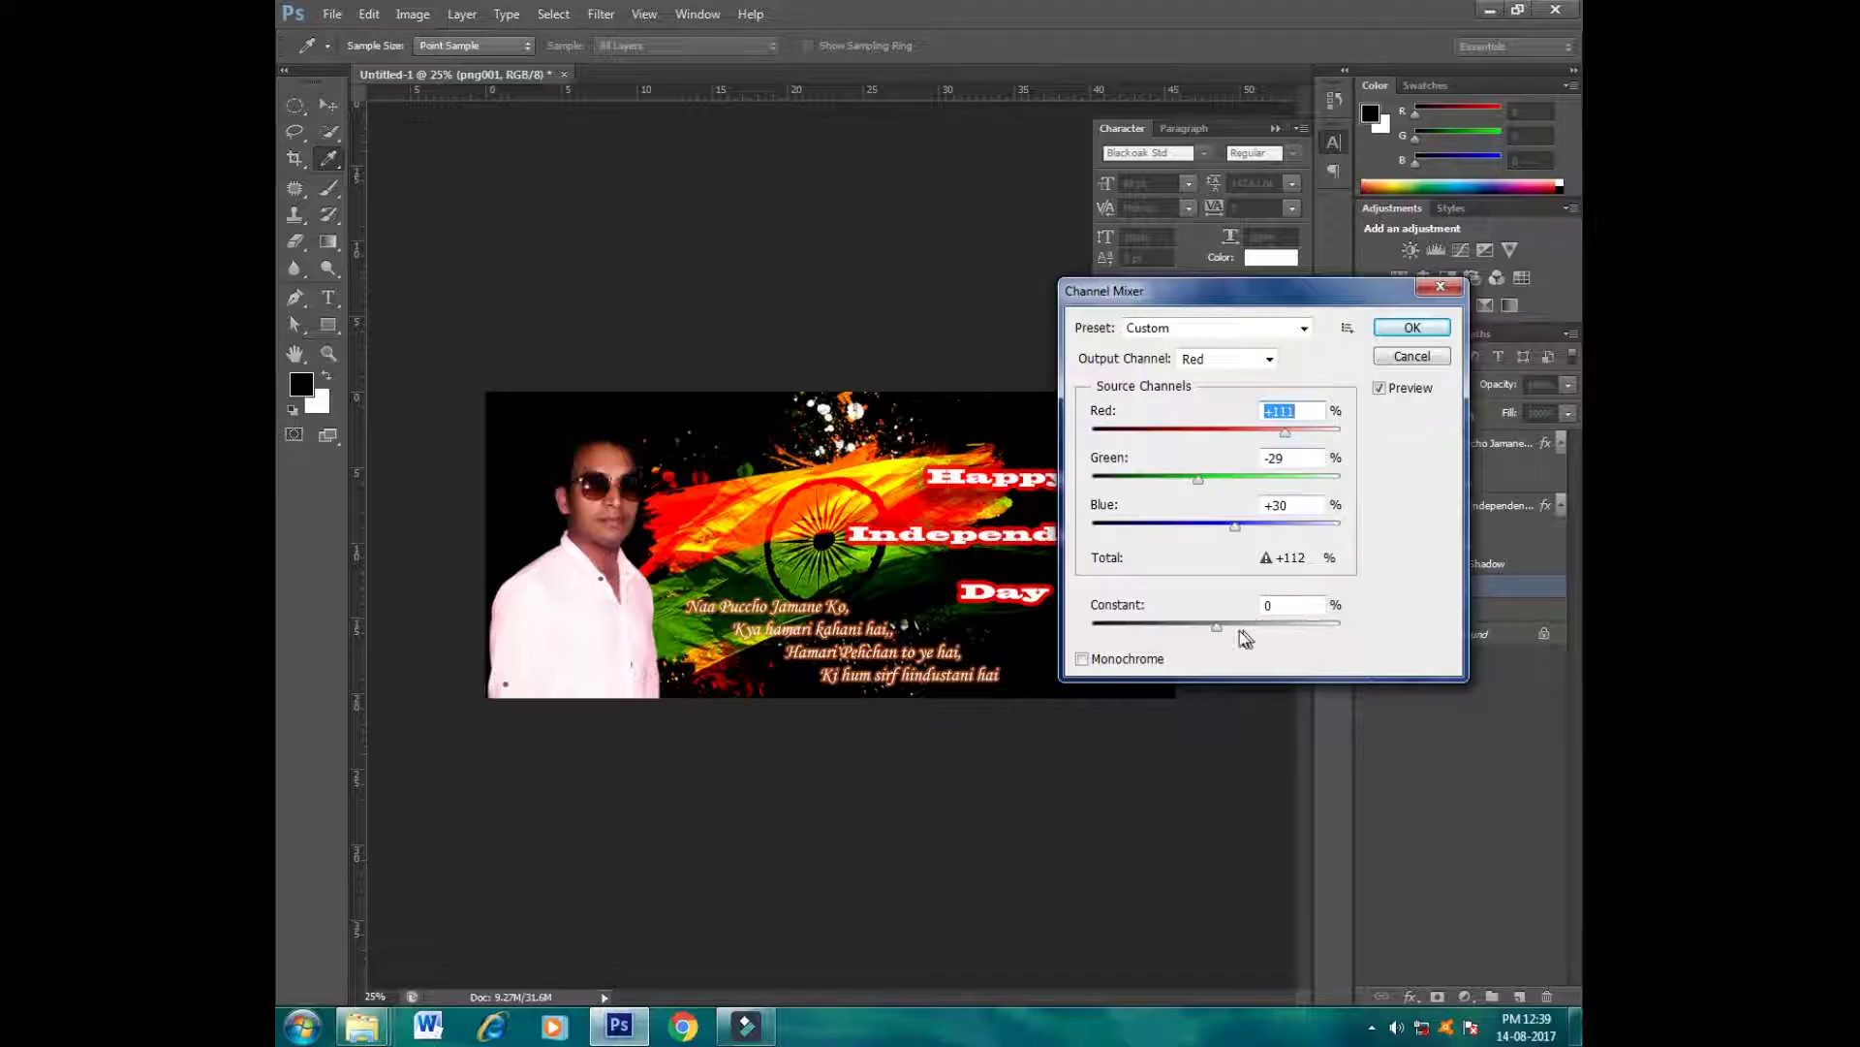
pyautogui.click(1219, 626)
pyautogui.moveTo(1219, 630); pyautogui.dragTo(1214, 630)
pyautogui.click(1412, 327)
# Step: Enlarge the man's photo to about 105%
pyautogui.hotkey('ctrl', 't')
pyautogui.moveTo(665, 422); pyautogui.dragTo(672, 395)
pyautogui.click(1300, 53)
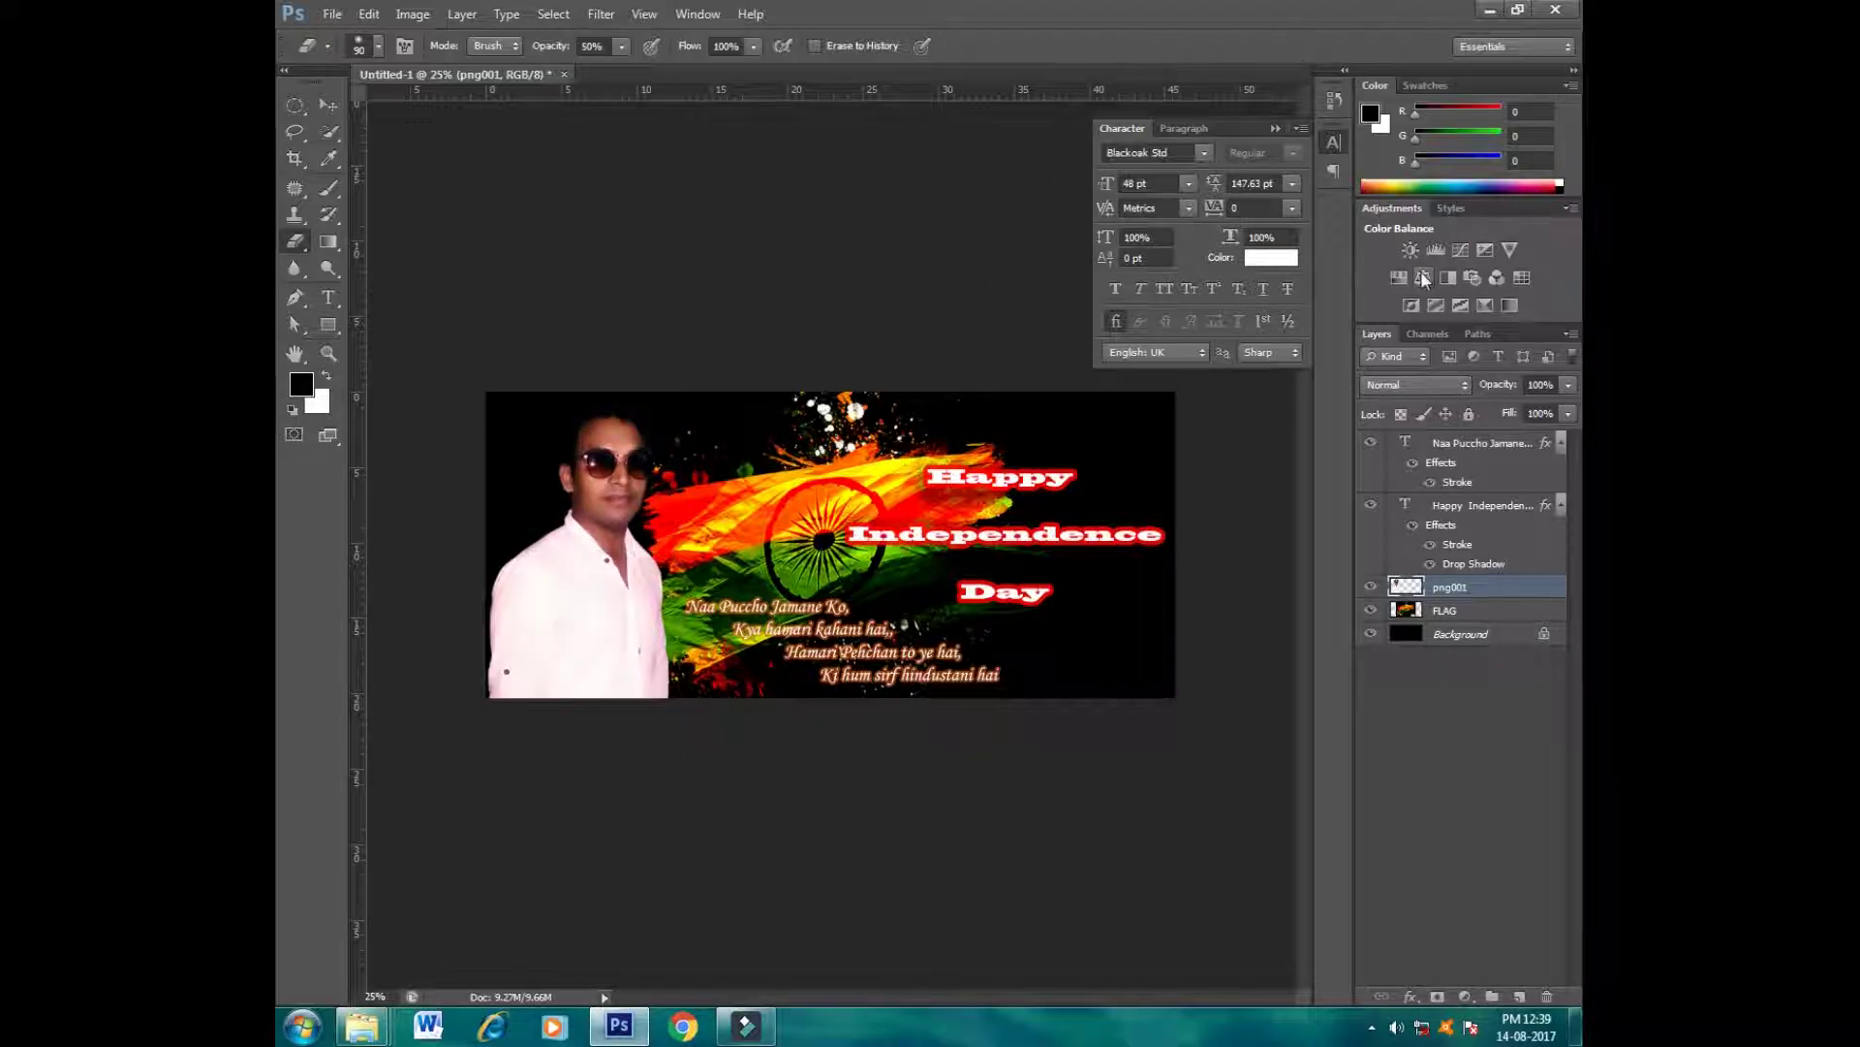
# Step: Brighten the photo with a Curves midtone lift to 144/156
pyautogui.hotkey('ctrl', 'm')
pyautogui.moveTo(1341, 320); pyautogui.dragTo(1341, 306)
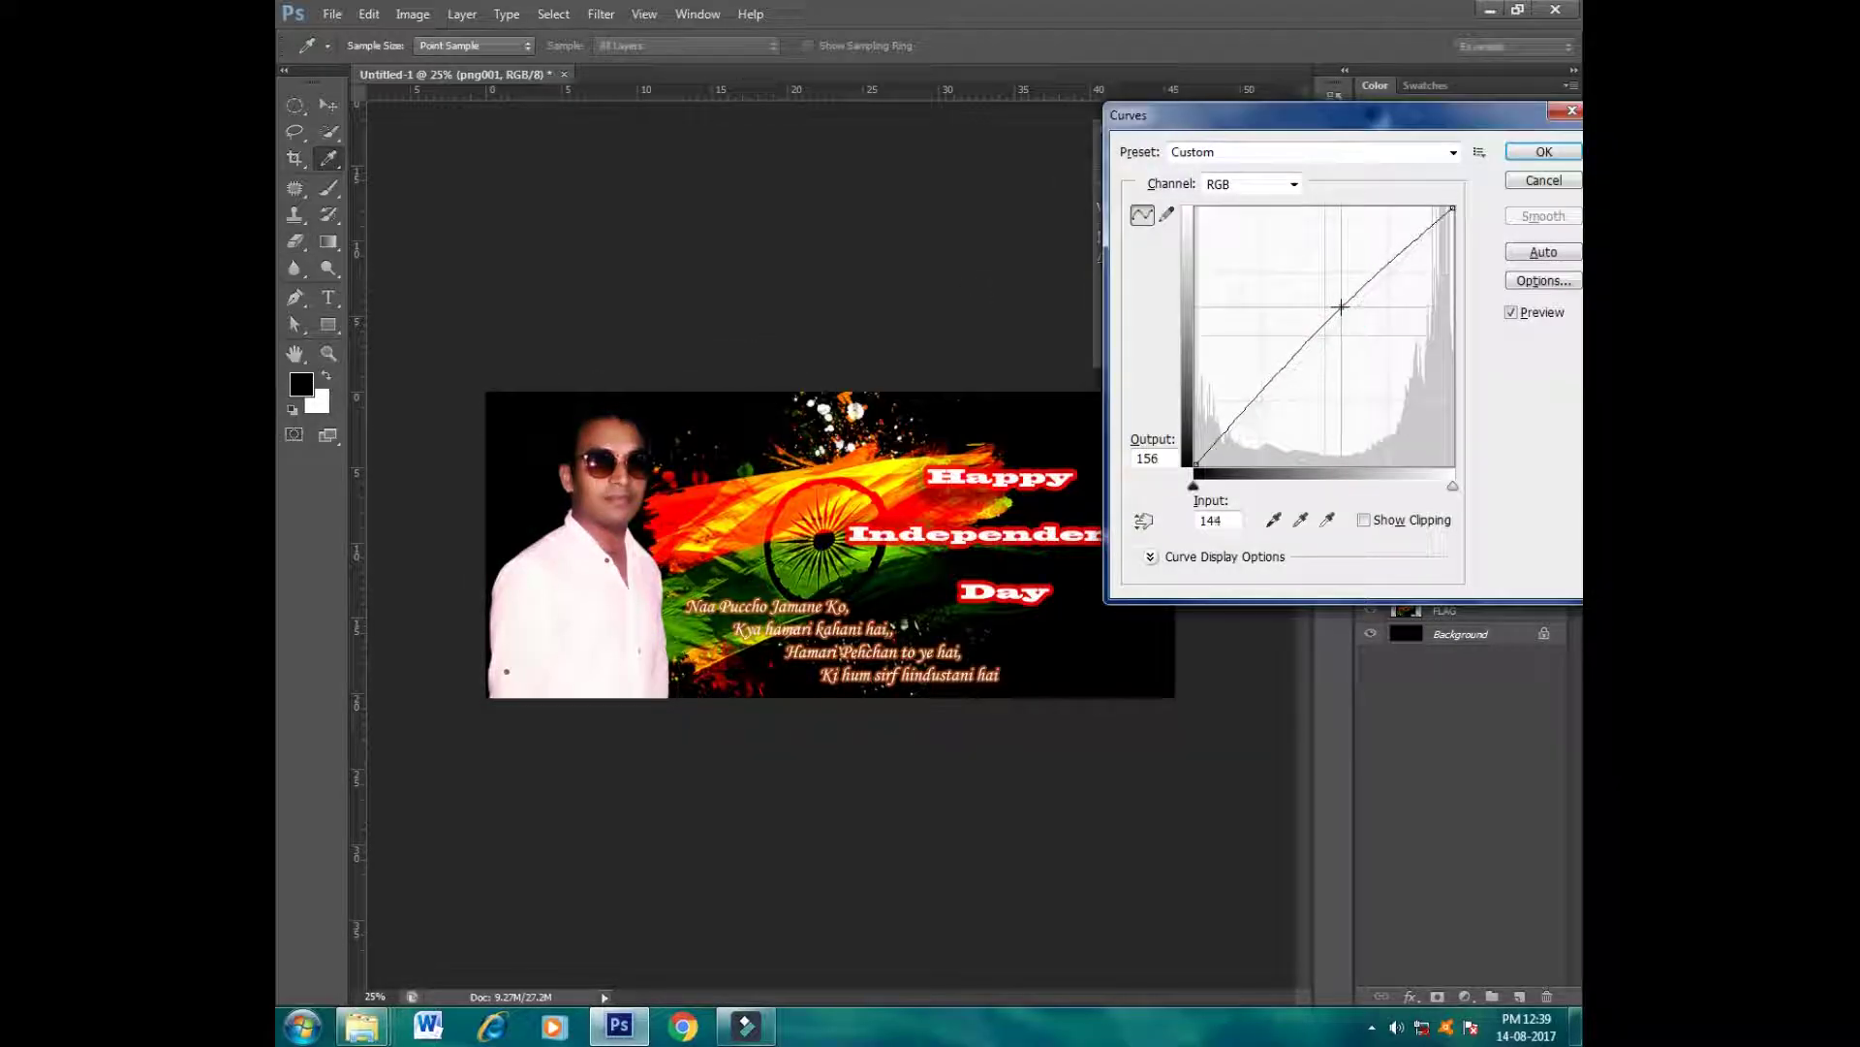
pyautogui.click(1545, 152)
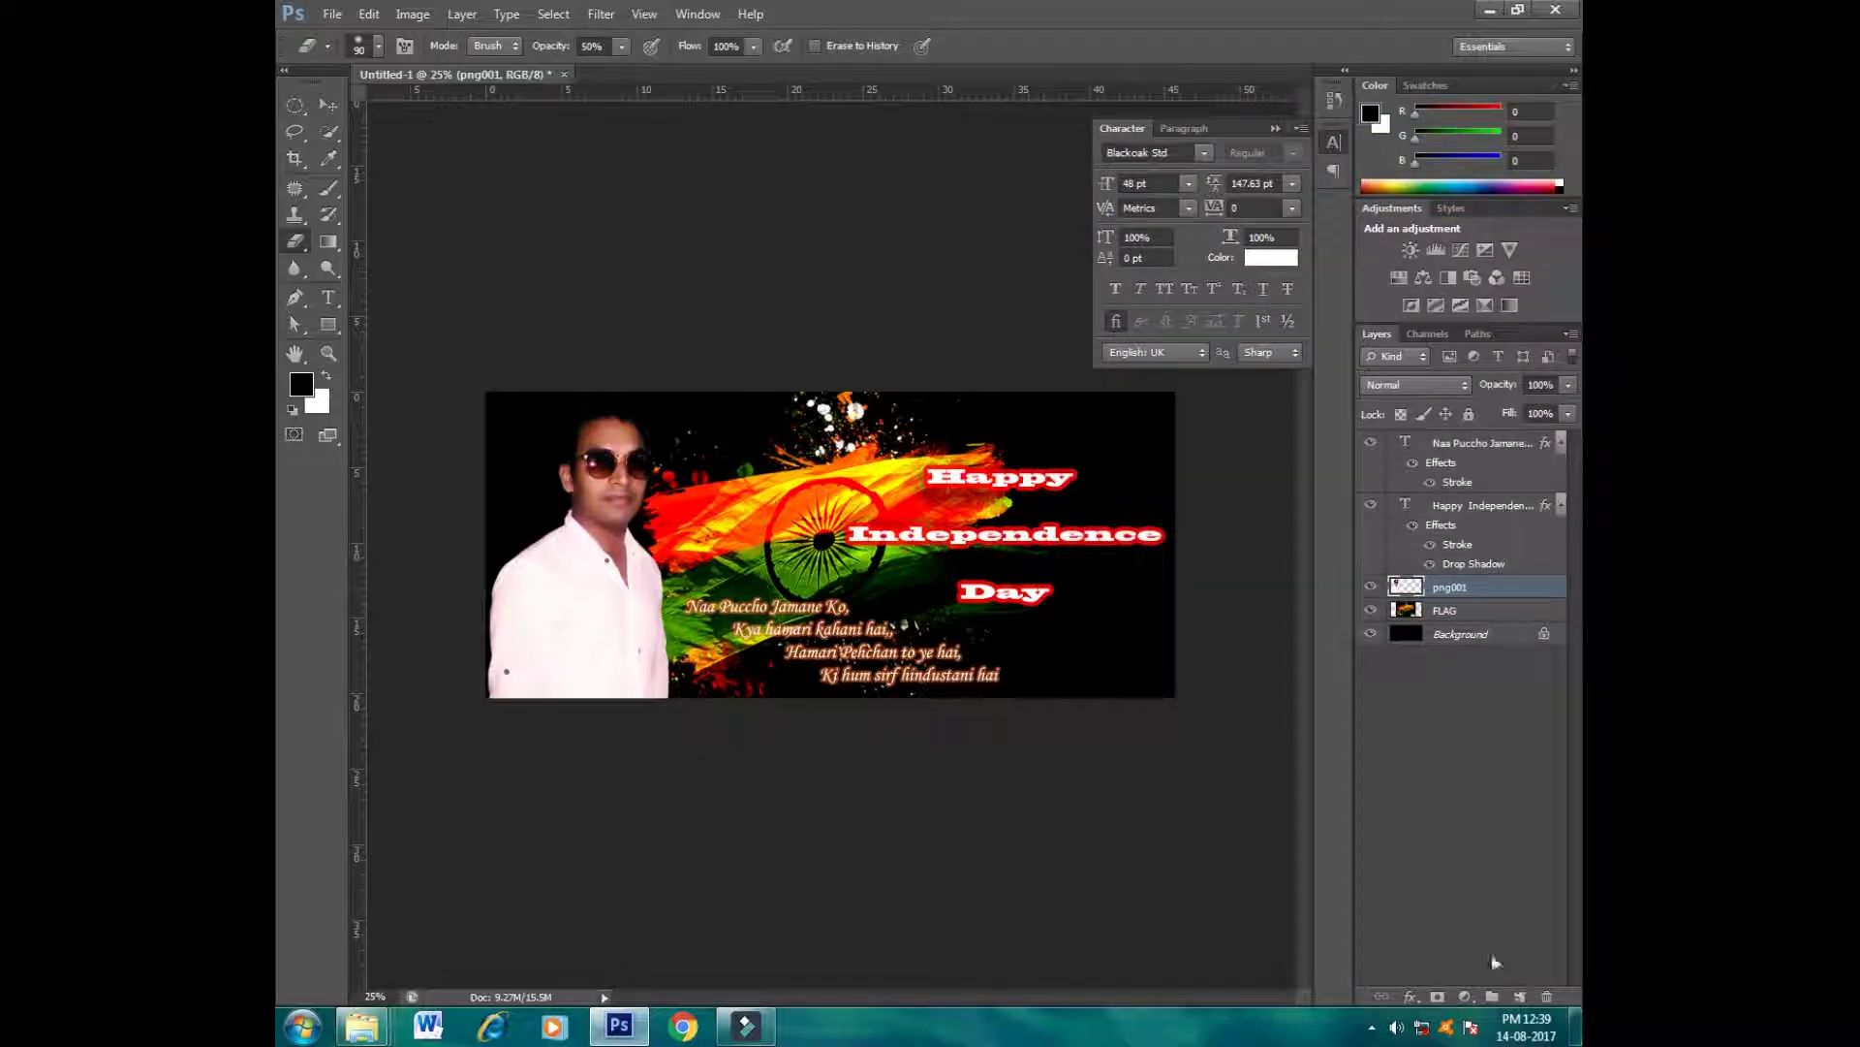